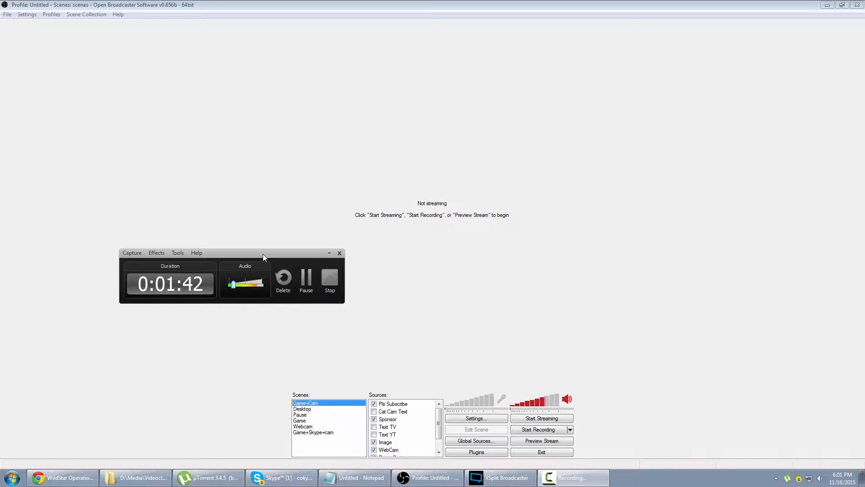
{"action": "left_click_drag", "start_coordinate": [263, 253], "coordinate": [0, 352]}
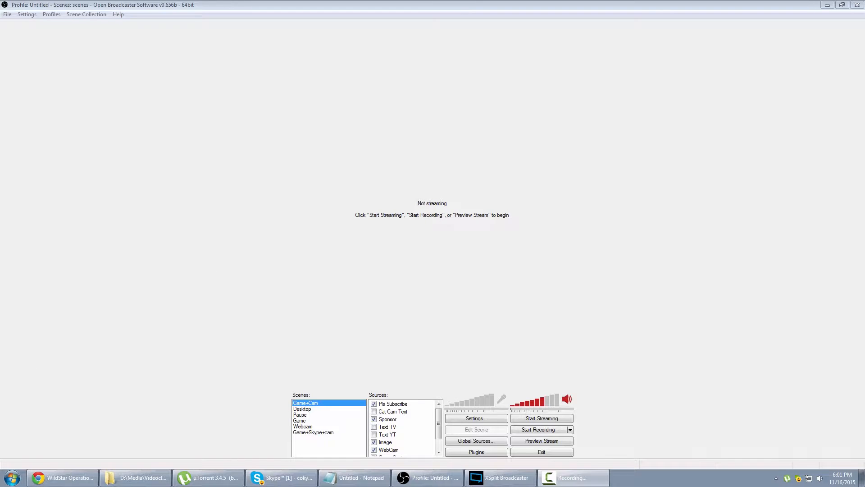
{"action": "left_click", "coordinate": [361, 247]}
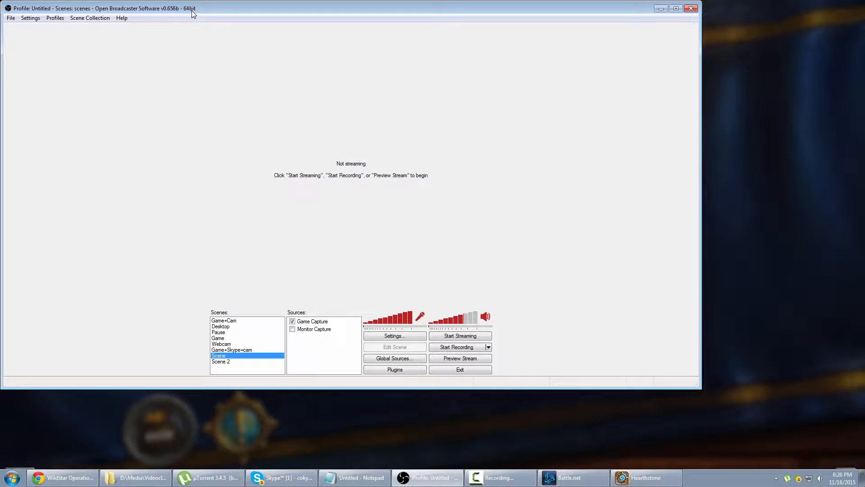
Search the computer's programs for "open br" to look up the Open Broadcaster Software versions, and dismiss the search
{"action": "key", "text": "super"}
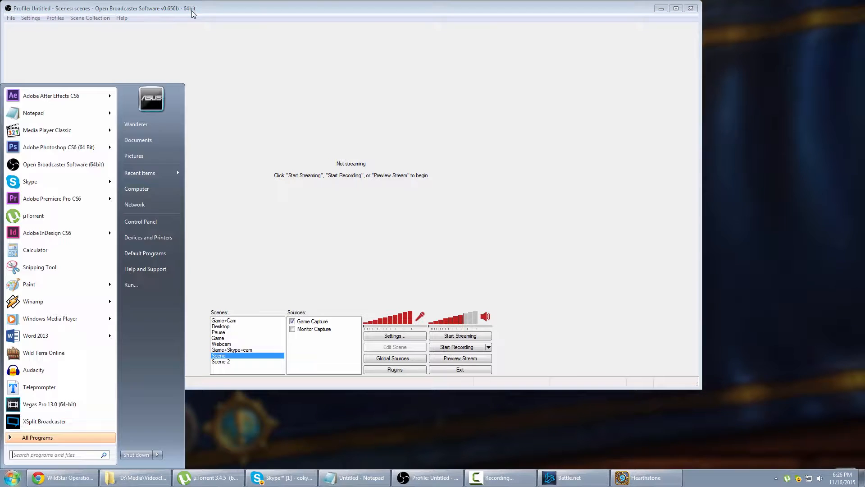
{"action": "type", "text": "o"}
{"action": "key", "text": "BackSpace"}
{"action": "type", "text": "open br"}
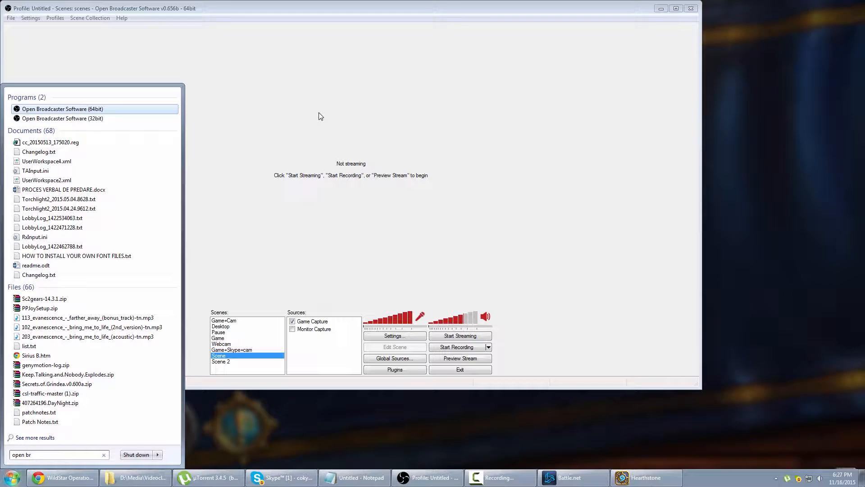
{"action": "left_click", "coordinate": [391, 133]}
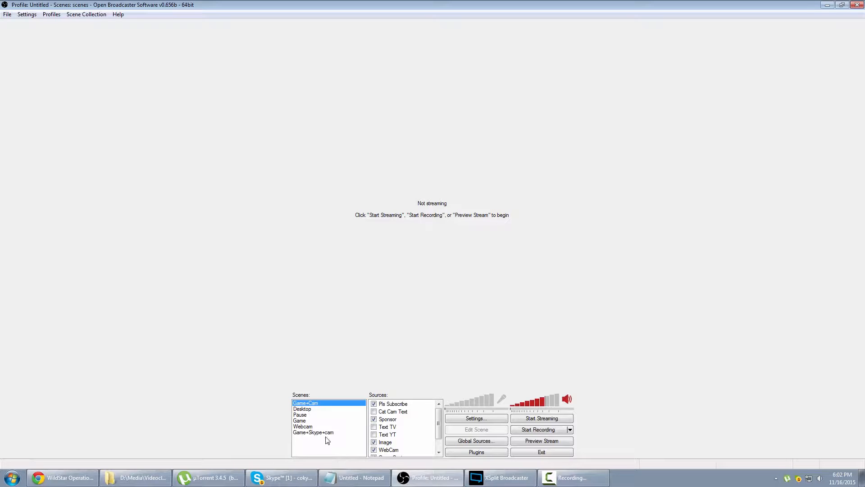
Add a new scene to the scene list, accepting the suggested name Scene
{"action": "right_click", "coordinate": [318, 446]}
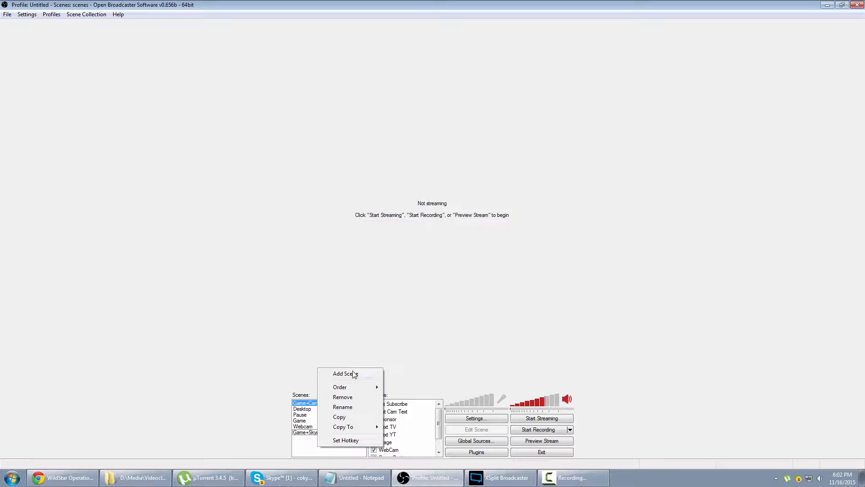
{"action": "left_click", "coordinate": [353, 373]}
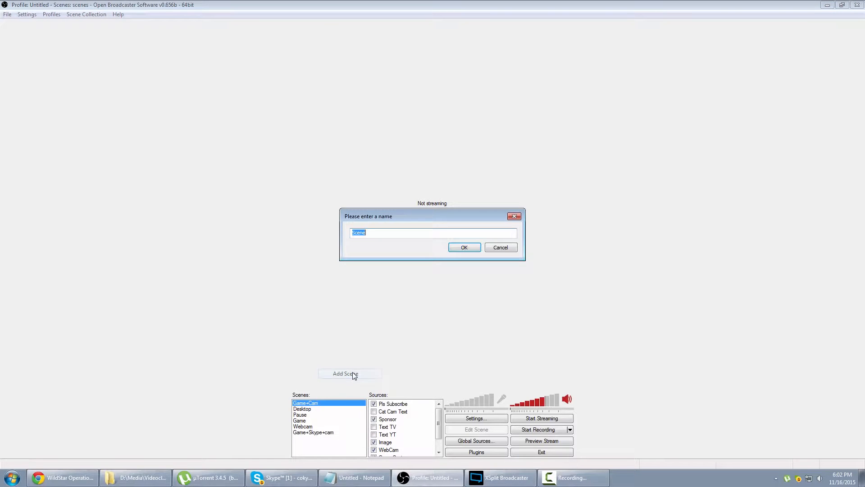
{"action": "left_click", "coordinate": [460, 248]}
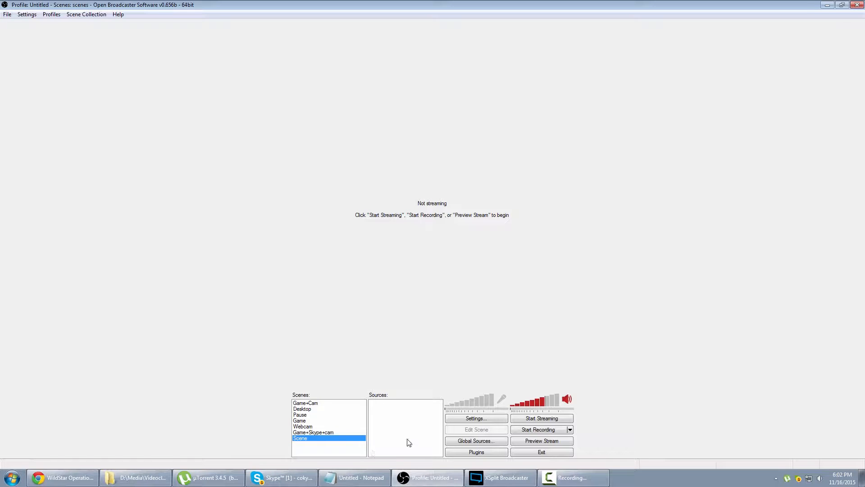
{"action": "right_click", "coordinate": [310, 448]}
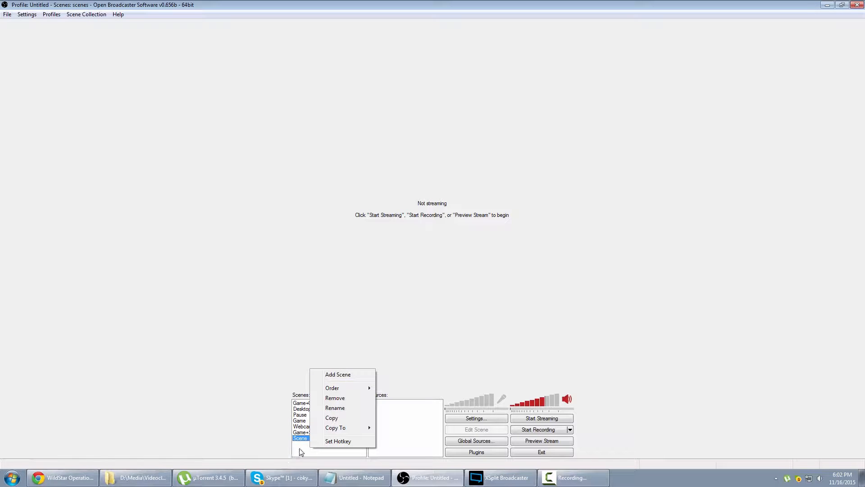
{"action": "left_click", "coordinate": [301, 451]}
{"action": "right_click", "coordinate": [323, 450]}
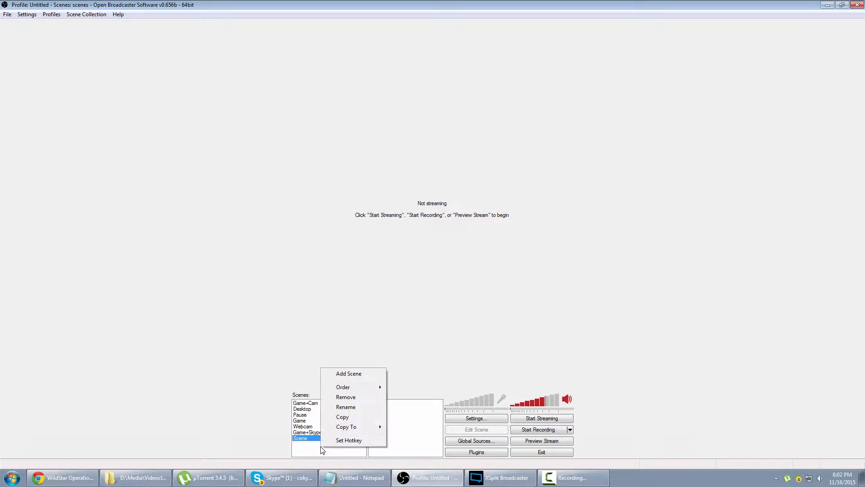
{"action": "right_click", "coordinate": [300, 441]}
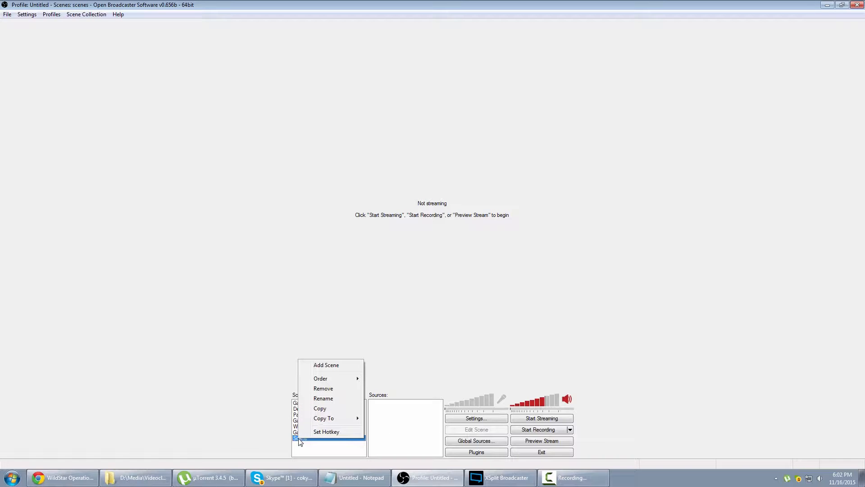
{"action": "mouse_move", "coordinate": [333, 377]}
{"action": "left_click", "coordinate": [338, 445]}
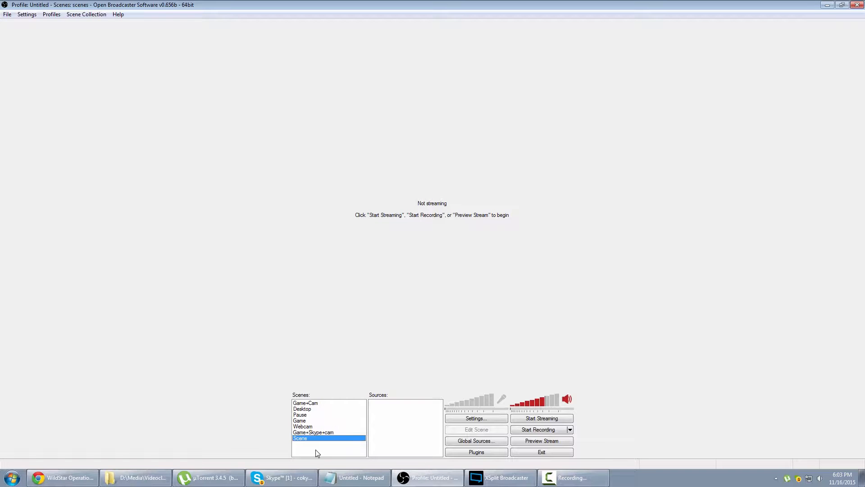
Add another scene to the scene list, accepting the suggested name Scene 2
{"action": "right_click", "coordinate": [314, 452]}
{"action": "left_click", "coordinate": [347, 375]}
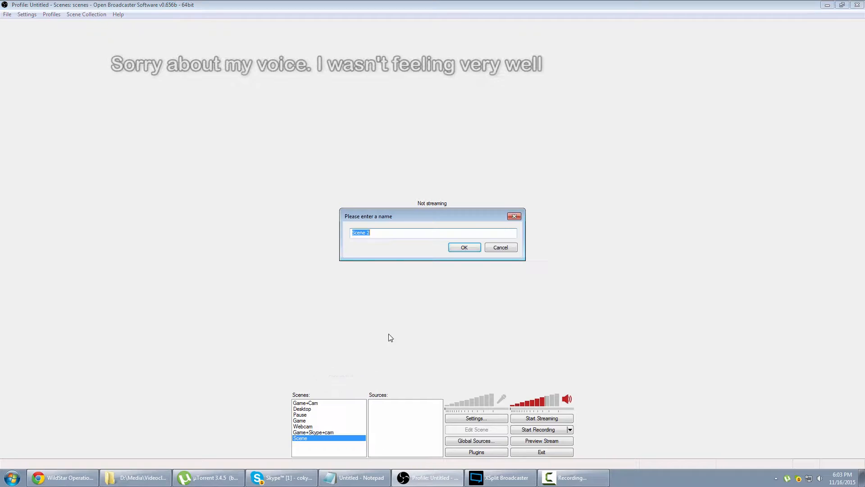
{"action": "left_click", "coordinate": [466, 247]}
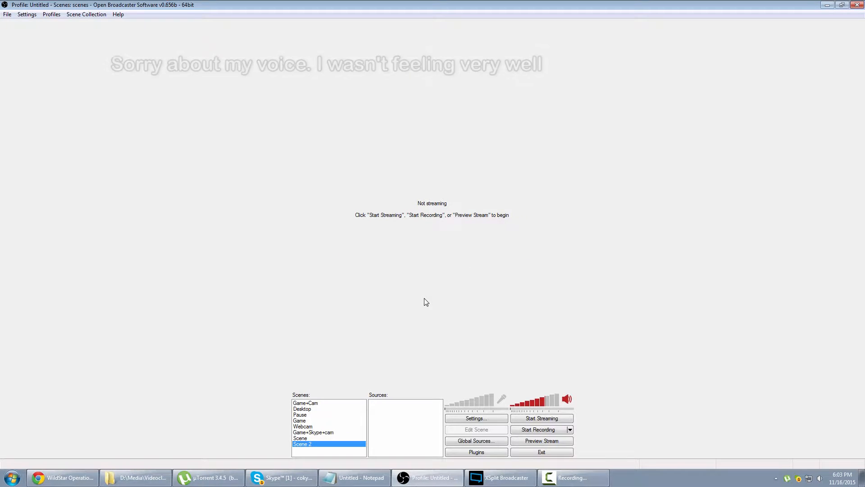
Switch back and forth between Scene and Scene 2 to compare the two new scenes
{"action": "left_click", "coordinate": [305, 438]}
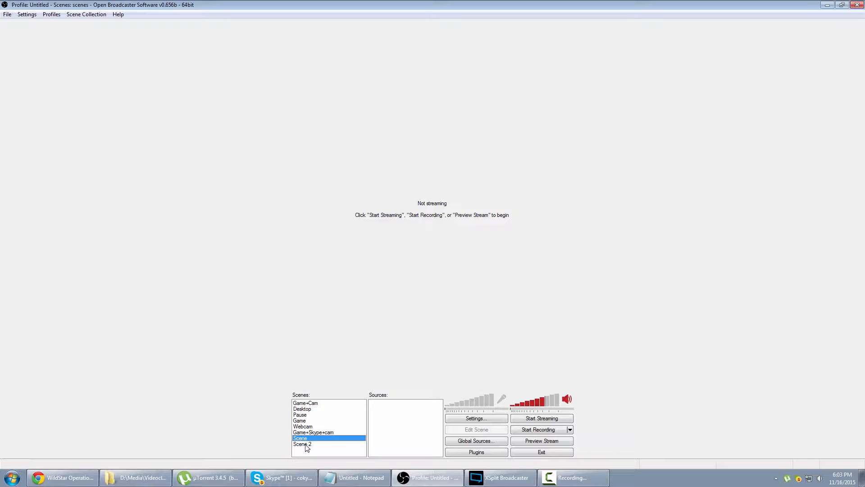
{"action": "left_click", "coordinate": [305, 444]}
{"action": "left_click", "coordinate": [305, 438]}
{"action": "left_click", "coordinate": [304, 439]}
{"action": "left_click", "coordinate": [304, 443]}
{"action": "left_click", "coordinate": [305, 439]}
{"action": "left_click", "coordinate": [306, 444]}
{"action": "left_click", "coordinate": [311, 440]}
{"action": "left_click", "coordinate": [311, 442]}
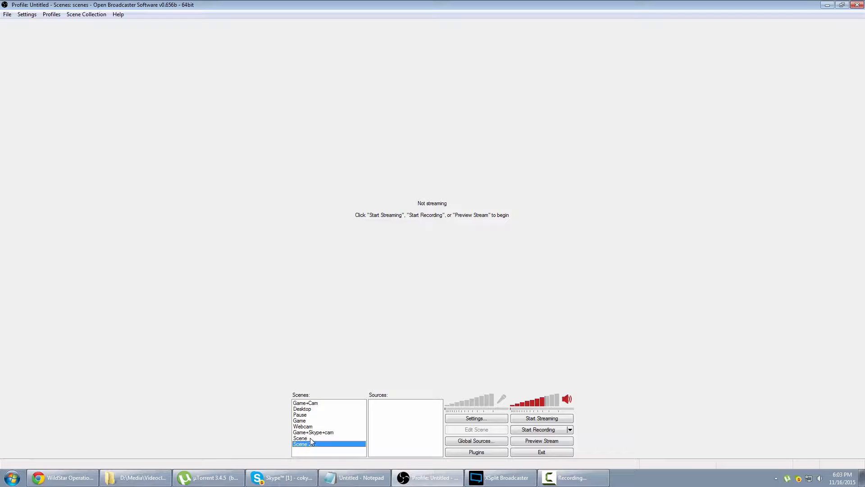
Add a Monitor Capture source to Scene, keeping the suggested name, monitor 1 and mouse cursor capture
{"action": "left_click", "coordinate": [308, 438]}
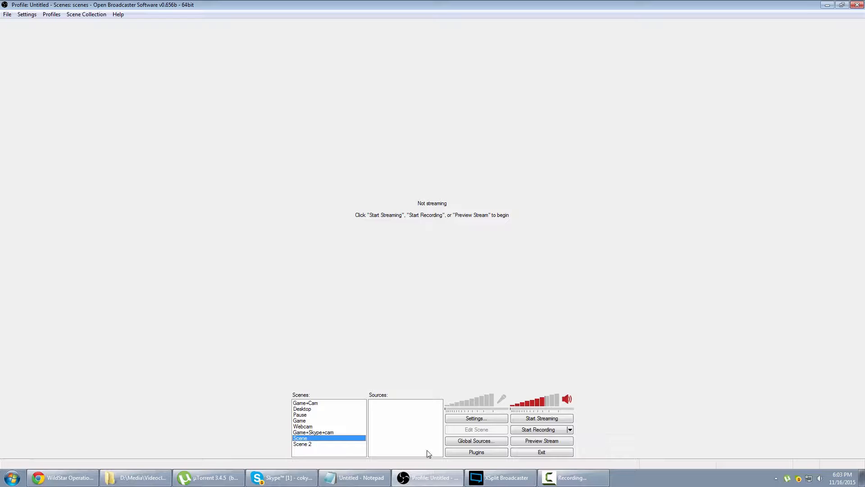
{"action": "right_click", "coordinate": [387, 419]}
{"action": "mouse_move", "coordinate": [423, 420]}
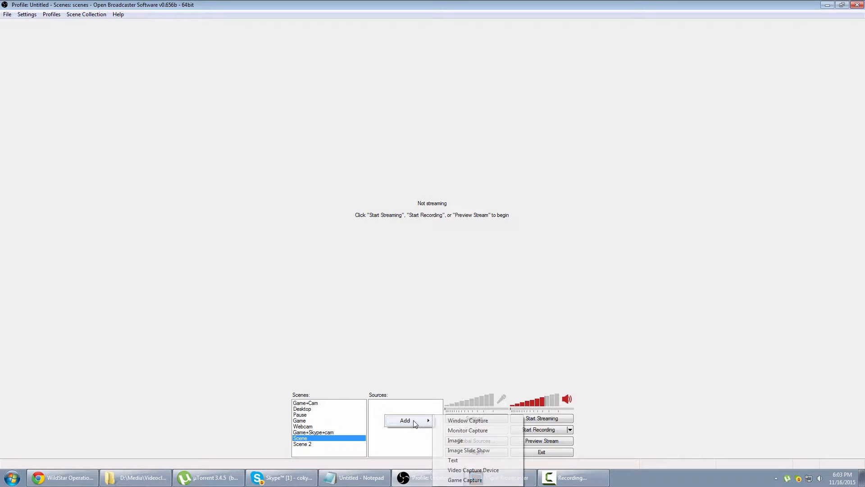
{"action": "left_click", "coordinate": [468, 430]}
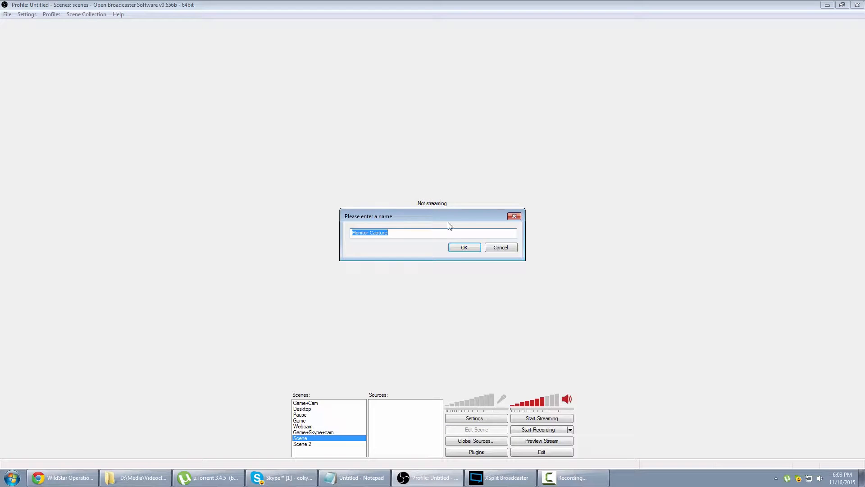
{"action": "left_click", "coordinate": [464, 247]}
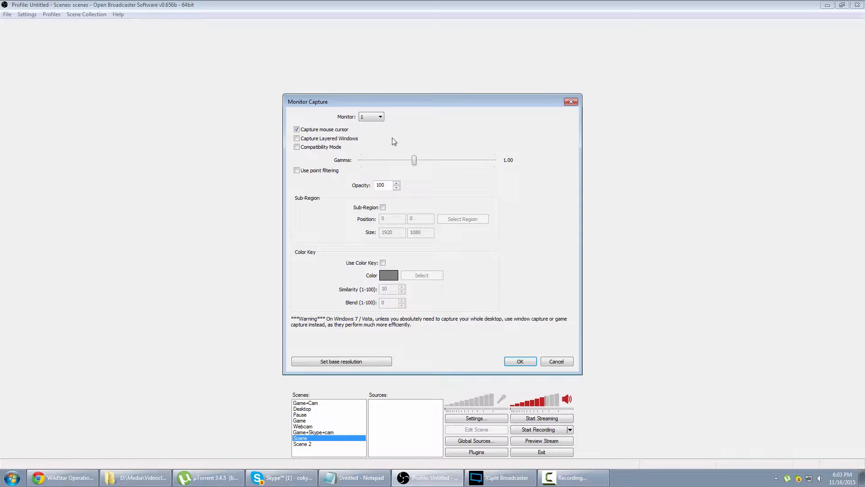
{"action": "left_click", "coordinate": [522, 361]}
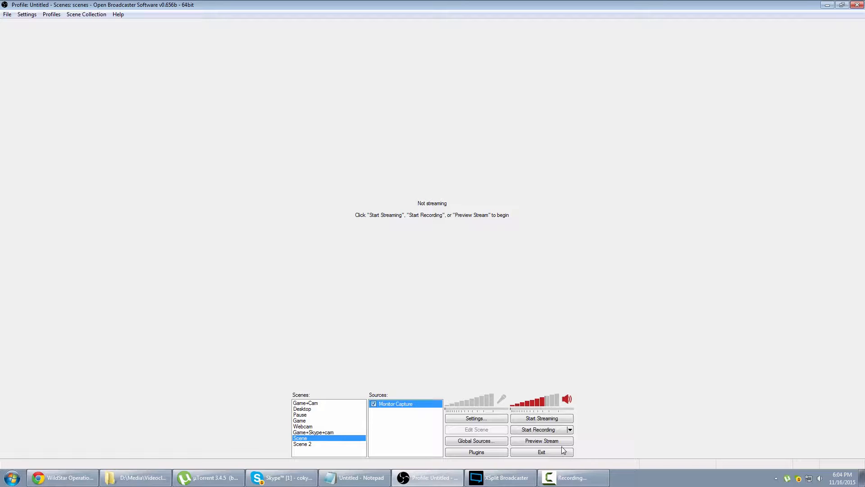
Start the stream preview and shrink the OBS window from full screen to a smaller size
{"action": "left_click", "coordinate": [545, 442]}
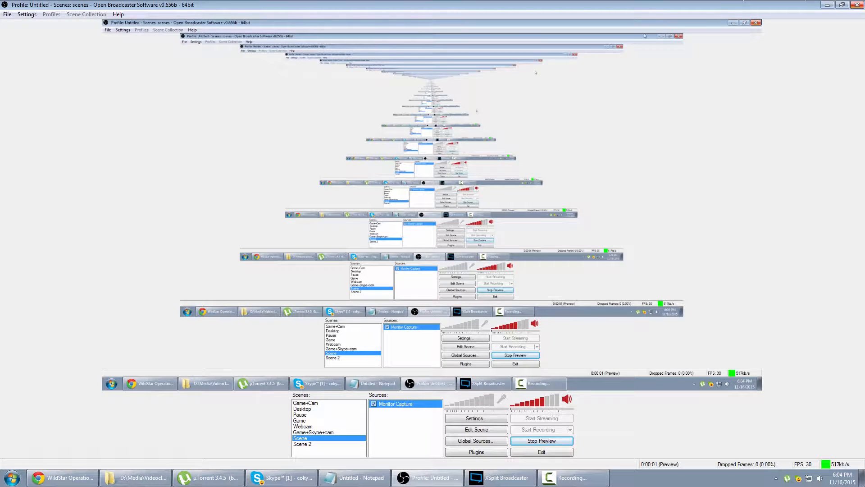
{"action": "left_click", "coordinate": [847, 5]}
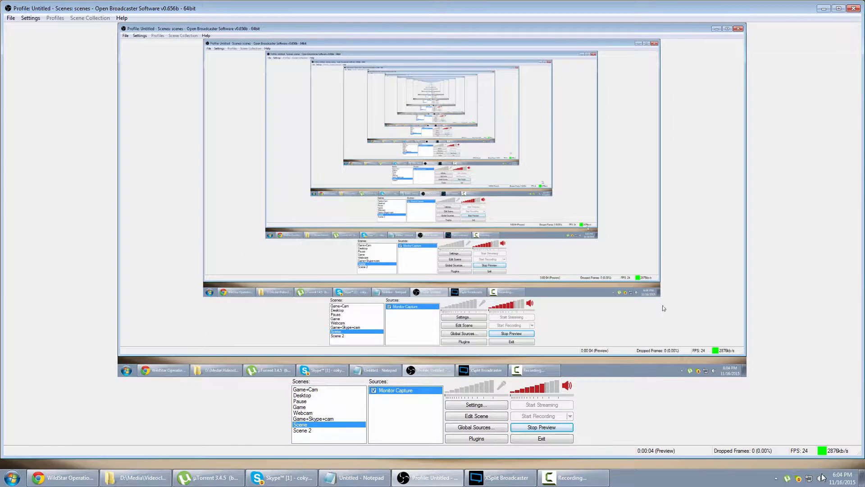
{"action": "left_click_drag", "start_coordinate": [859, 452], "coordinate": [695, 382]}
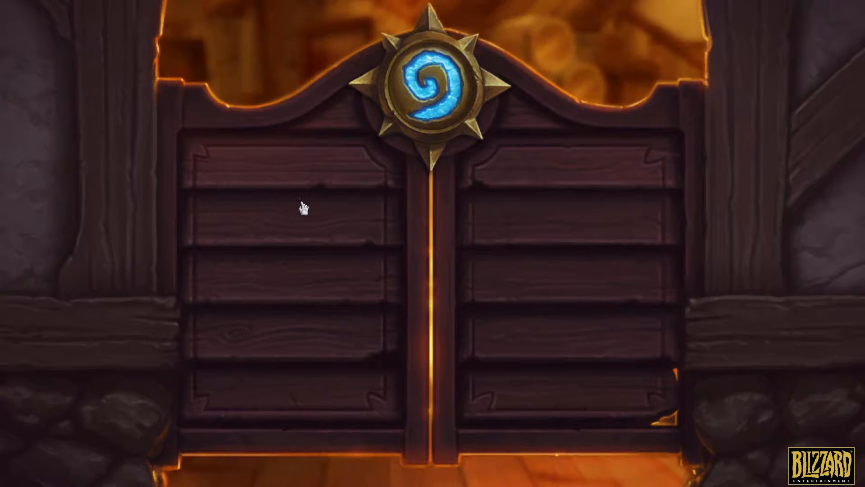
Return from the game to OBS and add a Game Capture source to Scene with Hearthstone as the captured application
{"action": "key", "text": "alt+Tab"}
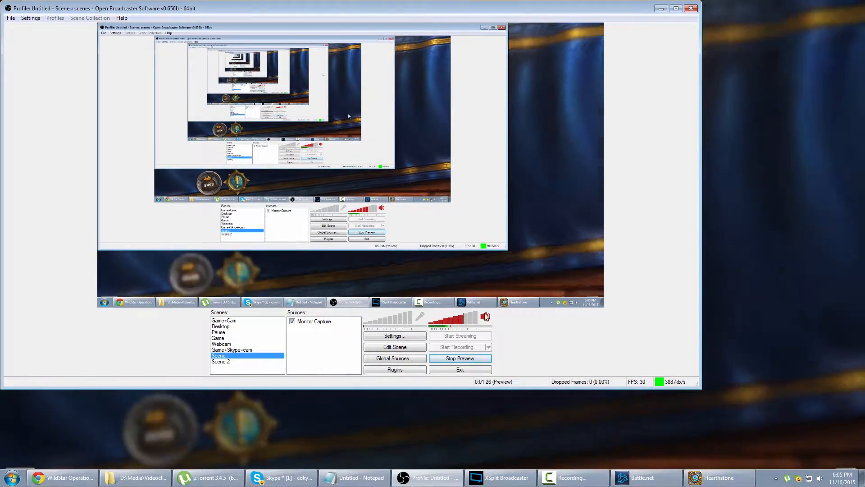
{"action": "right_click", "coordinate": [318, 336]}
{"action": "mouse_move", "coordinate": [335, 345]}
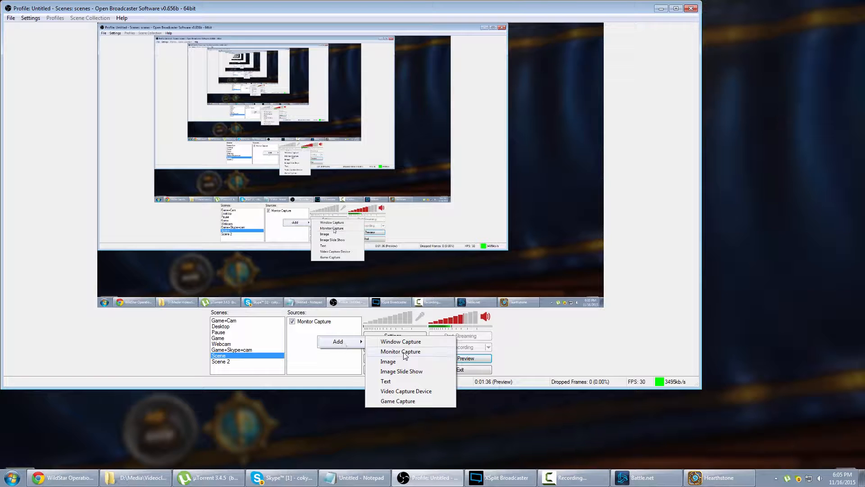
{"action": "left_click", "coordinate": [409, 401]}
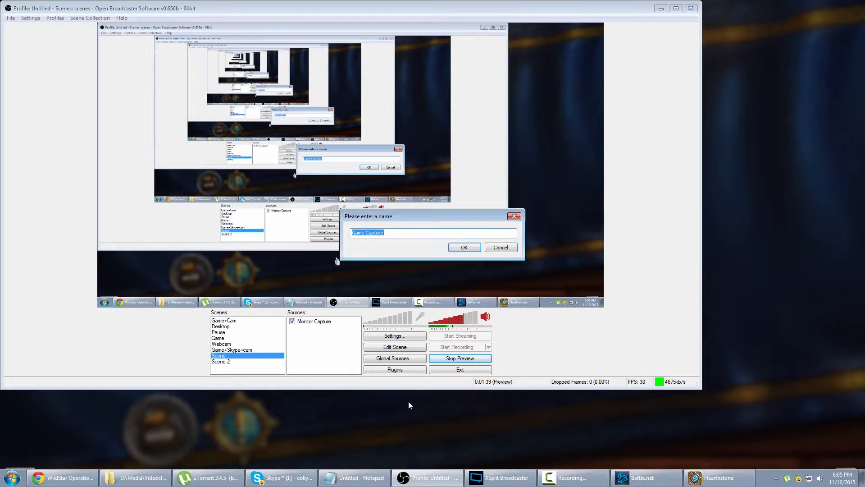
{"action": "left_click", "coordinate": [464, 249]}
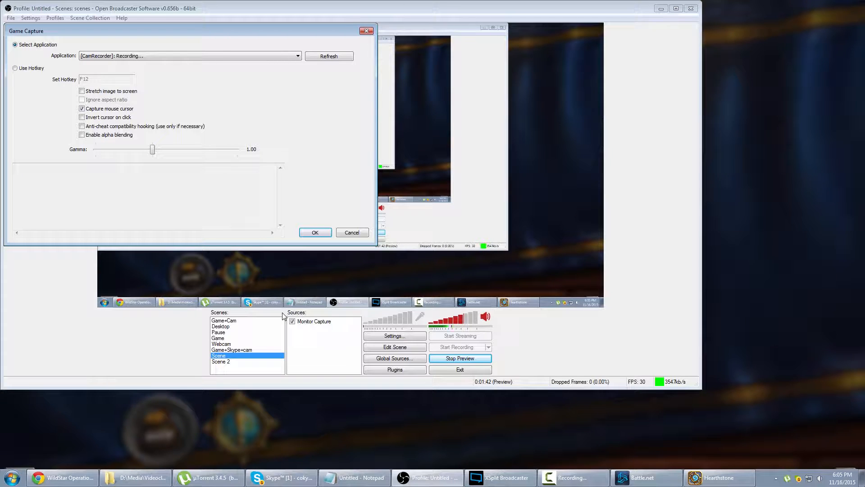
{"action": "left_click", "coordinate": [125, 56]}
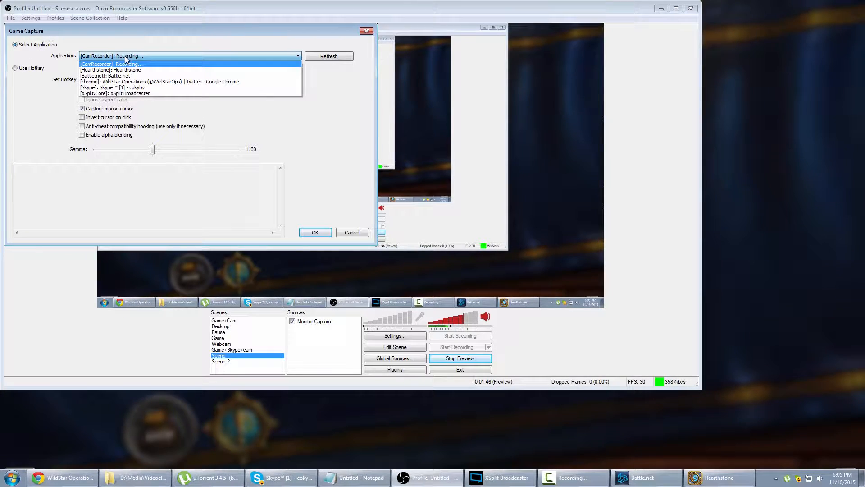
{"action": "left_click", "coordinate": [143, 70]}
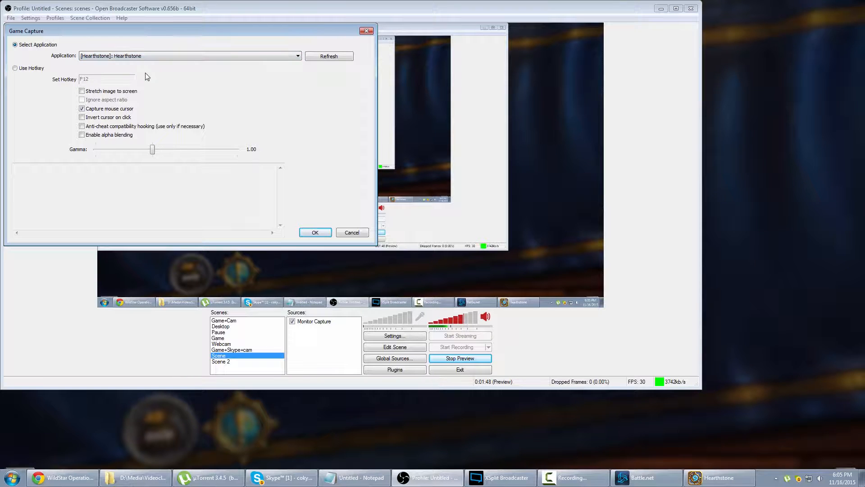
{"action": "left_click", "coordinate": [311, 233]}
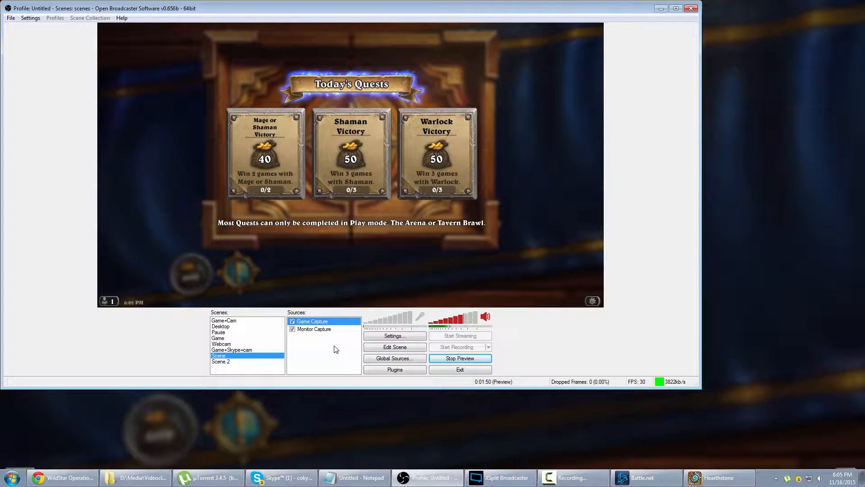
Alternate the selection between the Monitor Capture and Game Capture sources to examine their order in Scene
{"action": "left_click", "coordinate": [316, 329]}
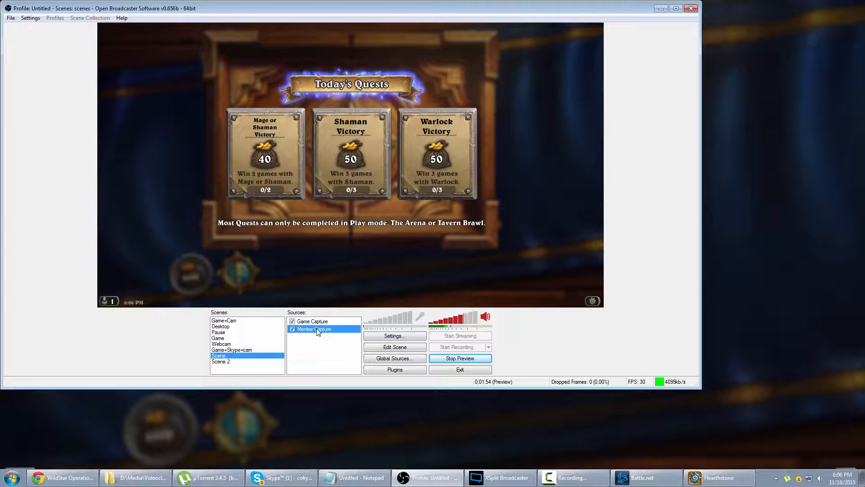
{"action": "left_click", "coordinate": [317, 322]}
{"action": "left_click", "coordinate": [316, 329]}
{"action": "left_click", "coordinate": [314, 322]}
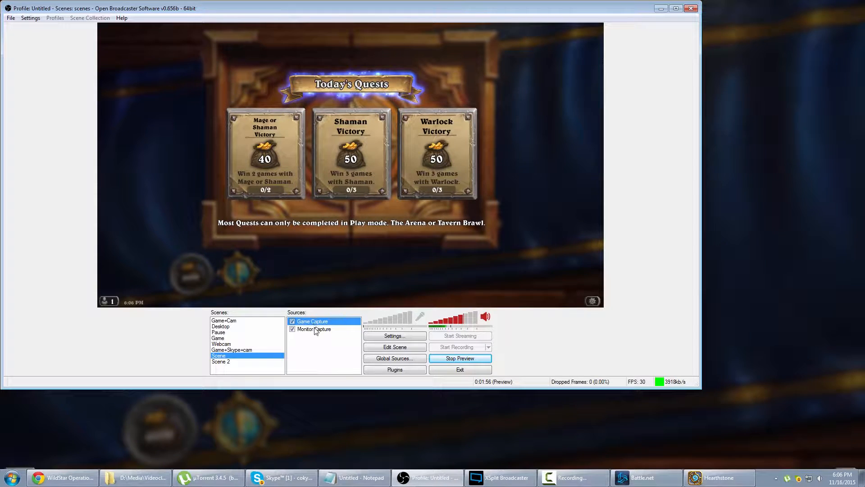
{"action": "left_click", "coordinate": [315, 330]}
{"action": "left_click", "coordinate": [317, 322]}
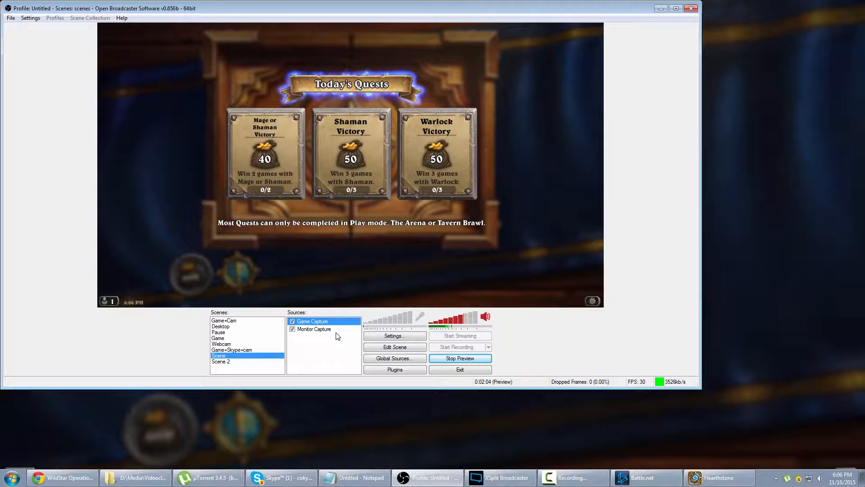
{"action": "left_click", "coordinate": [321, 329]}
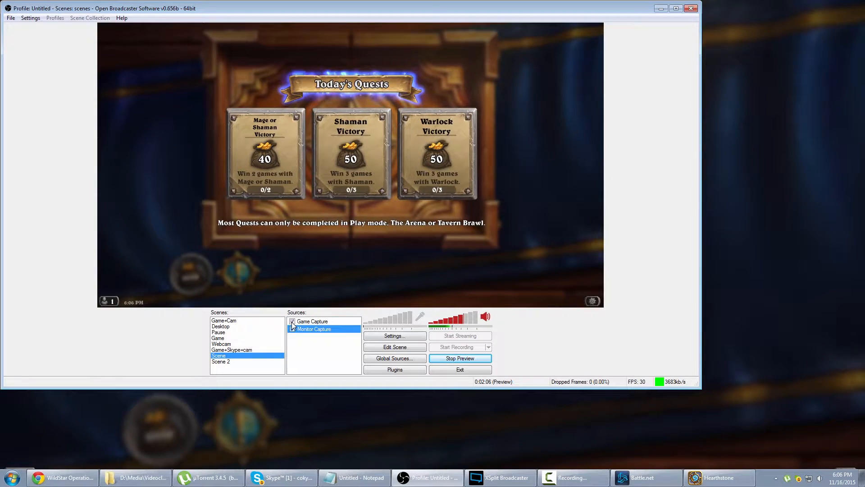
Toggle the visibility of Game Capture in Scene to compare the preview with and without it above Monitor Capture
{"action": "left_click", "coordinate": [292, 321]}
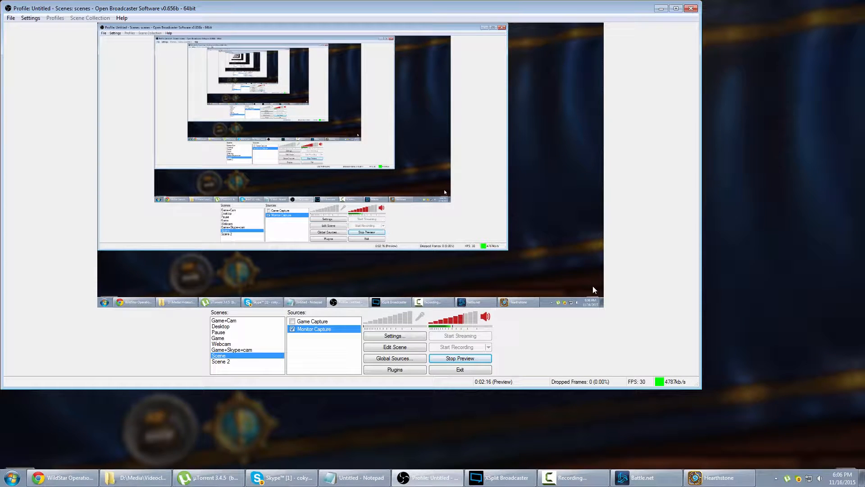
{"action": "left_click", "coordinate": [291, 321]}
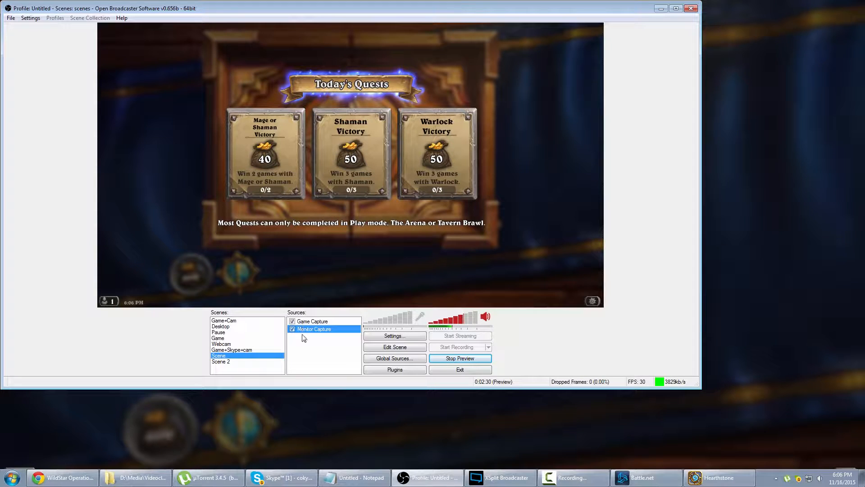
{"action": "left_click", "coordinate": [293, 321]}
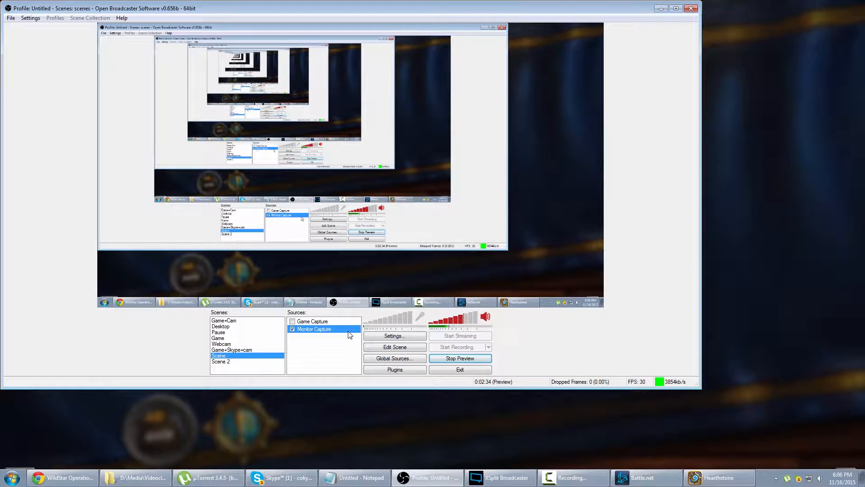
Alternate which source of Scene is enabled, ending with Game Capture shown and Monitor Capture hidden
{"action": "left_click", "coordinate": [292, 329]}
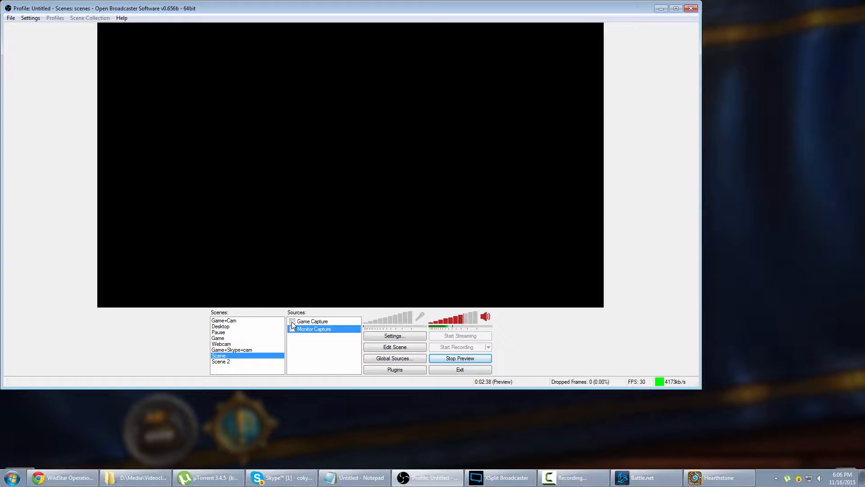
{"action": "left_click", "coordinate": [291, 321]}
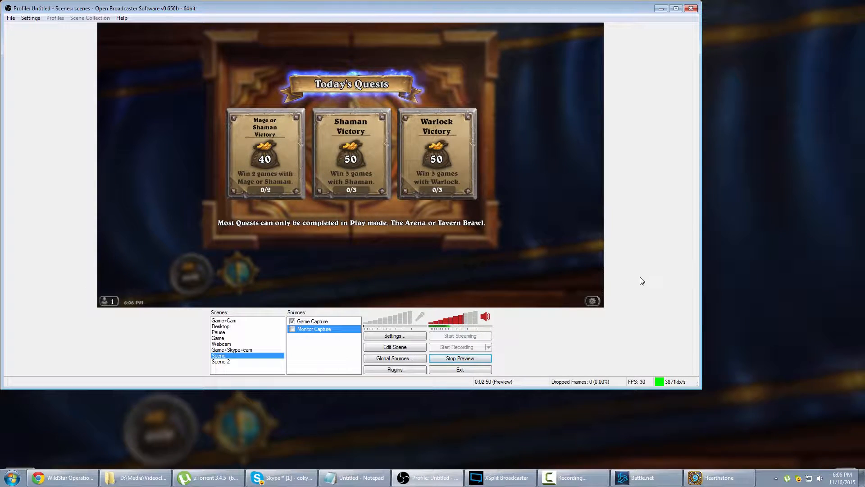
{"action": "left_click", "coordinate": [292, 329]}
{"action": "left_click", "coordinate": [292, 321]}
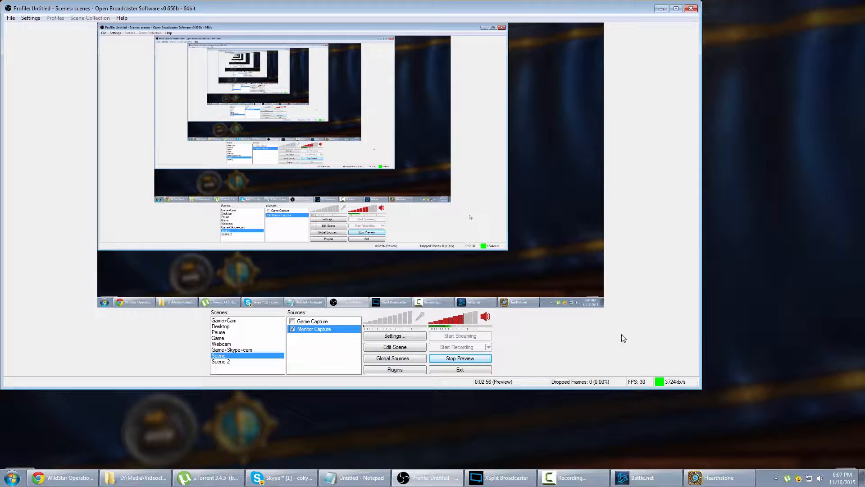
{"action": "left_click", "coordinate": [292, 326]}
{"action": "left_click", "coordinate": [292, 321]}
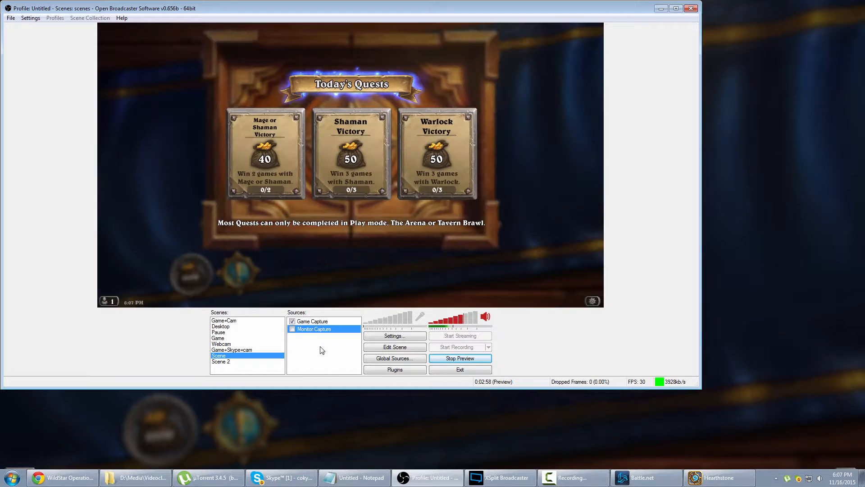
Examine the Game Capture source's settings and the applications available for capture, keeping Hearthstone
{"action": "left_click", "coordinate": [318, 322]}
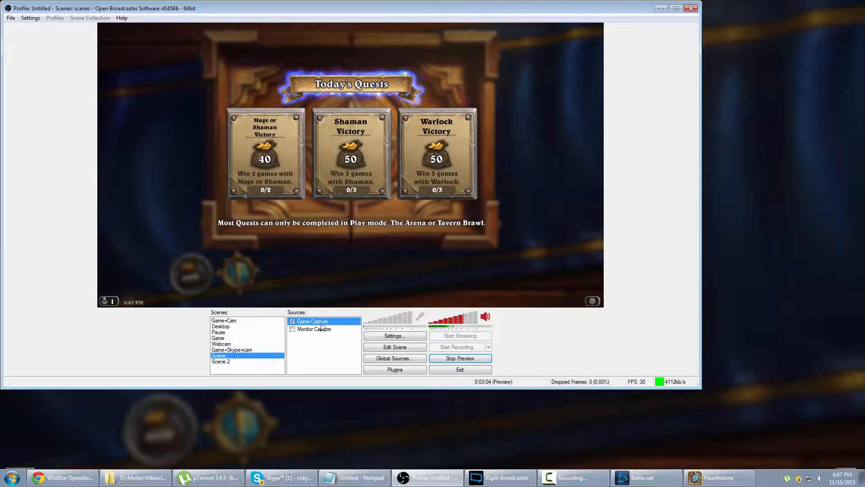
{"action": "double_click", "coordinate": [322, 322]}
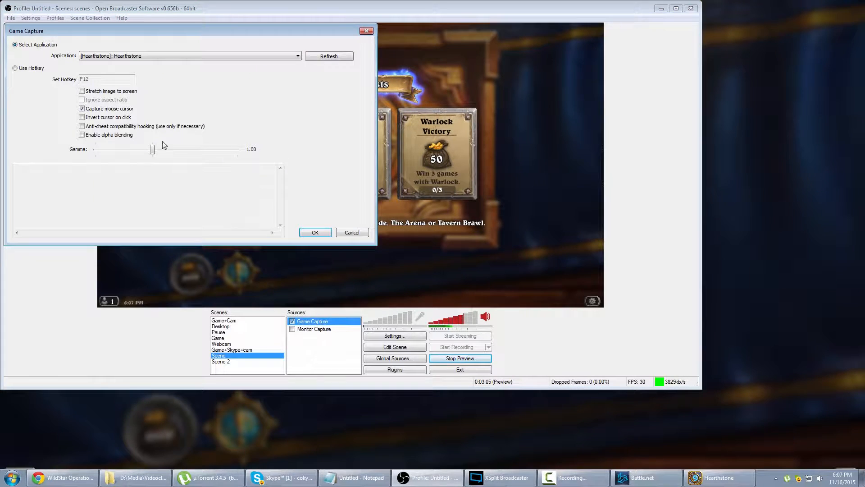
{"action": "left_click", "coordinate": [139, 56]}
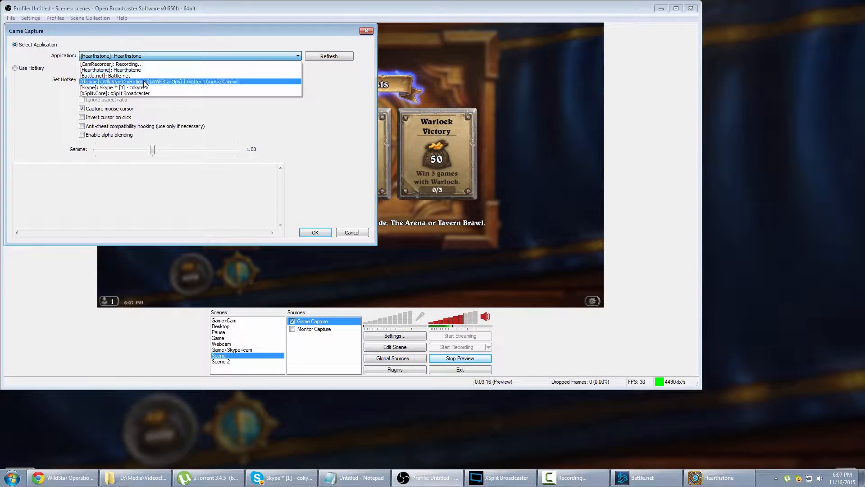
{"action": "left_click", "coordinate": [158, 57]}
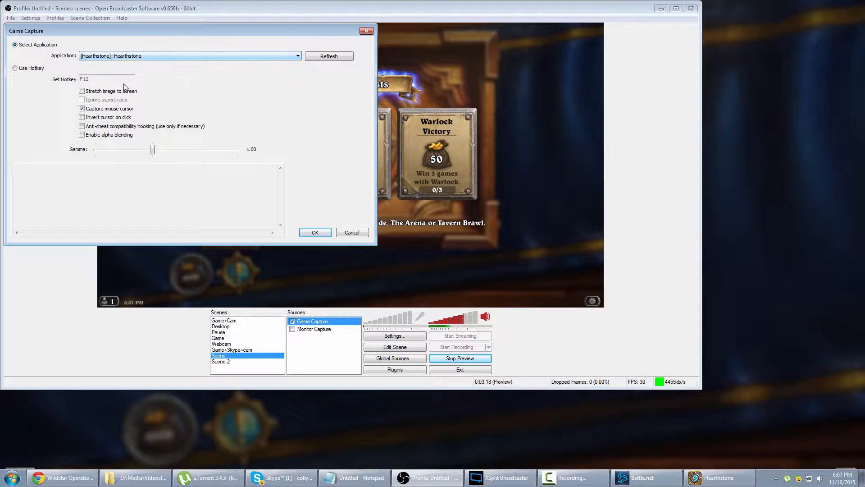
{"action": "left_click", "coordinate": [296, 56]}
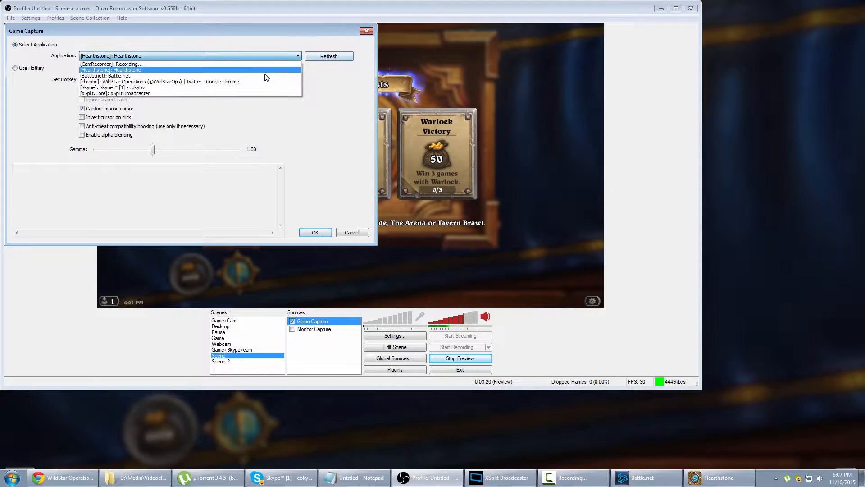
{"action": "left_click", "coordinate": [283, 36]}
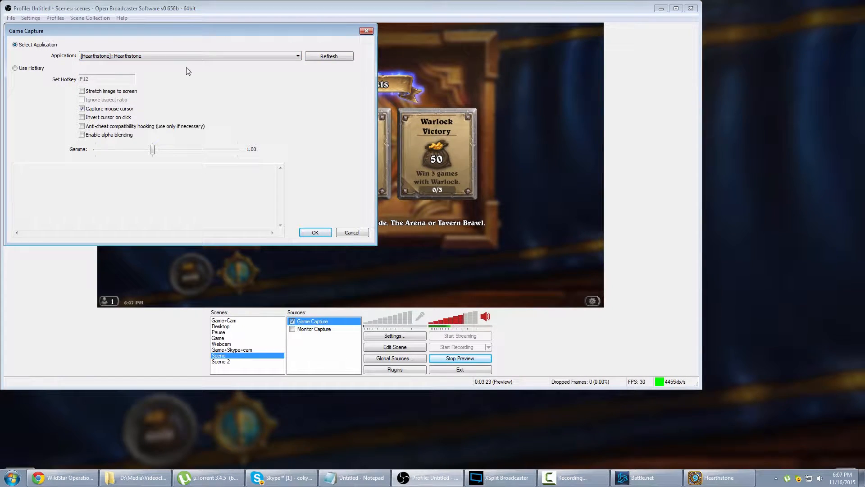
{"action": "left_click", "coordinate": [178, 56]}
{"action": "left_click", "coordinate": [175, 57]}
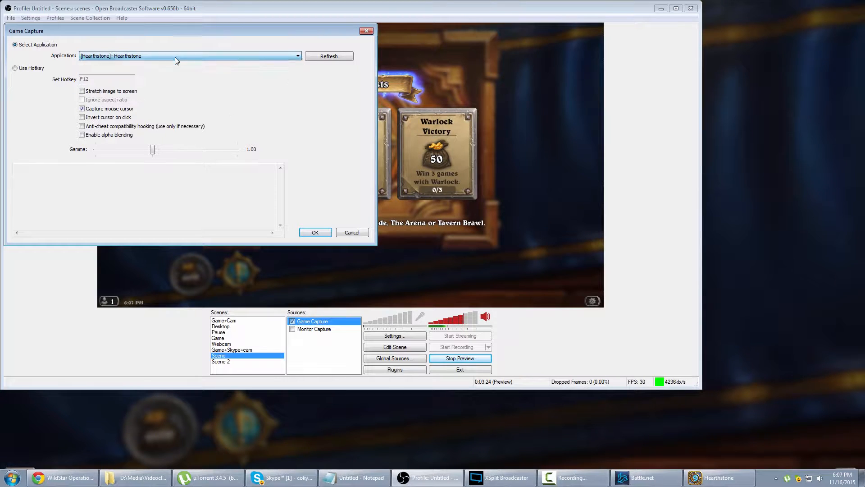
{"action": "left_click", "coordinate": [352, 233]}
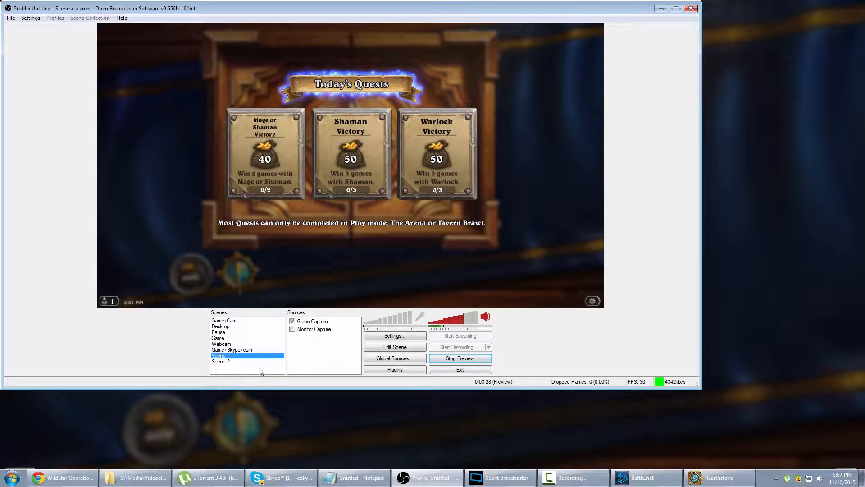
Add an Image source to Scene 2, keeping the suggested name and using motion texture.jpg from the TSGaming folder
{"action": "left_click", "coordinate": [231, 362]}
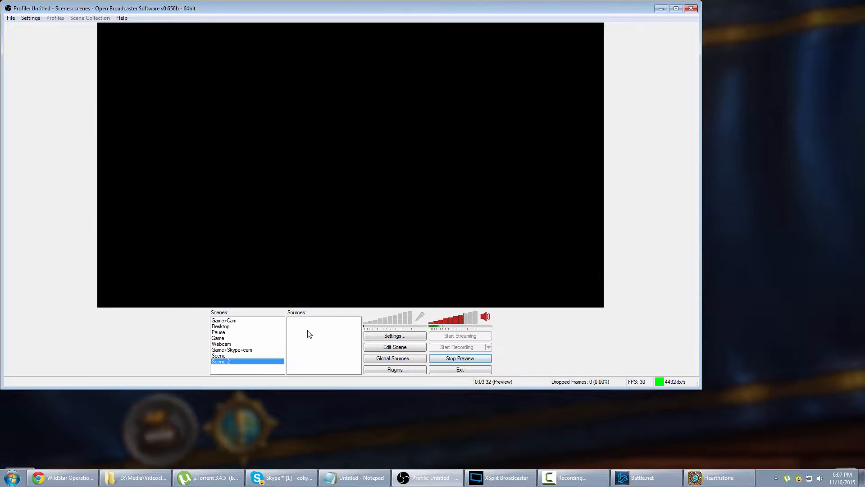
{"action": "right_click", "coordinate": [309, 334]}
{"action": "mouse_move", "coordinate": [333, 336]}
{"action": "left_click", "coordinate": [382, 357]}
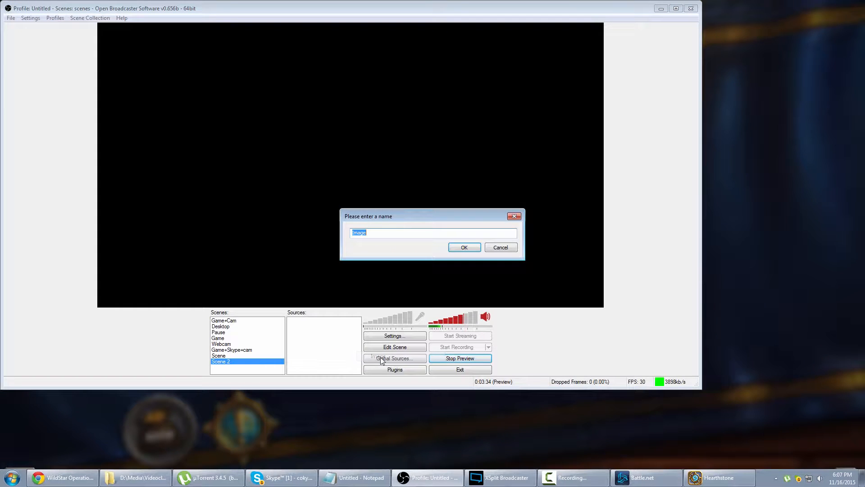
{"action": "left_click", "coordinate": [464, 248]}
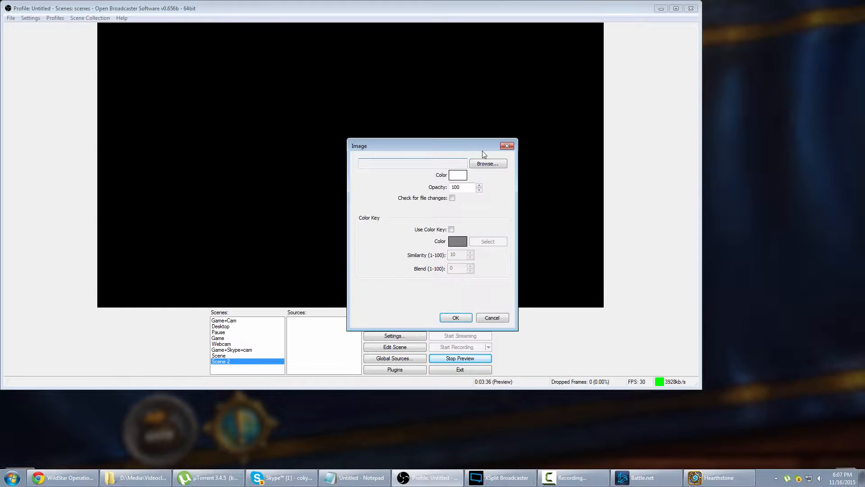
{"action": "left_click", "coordinate": [486, 164]}
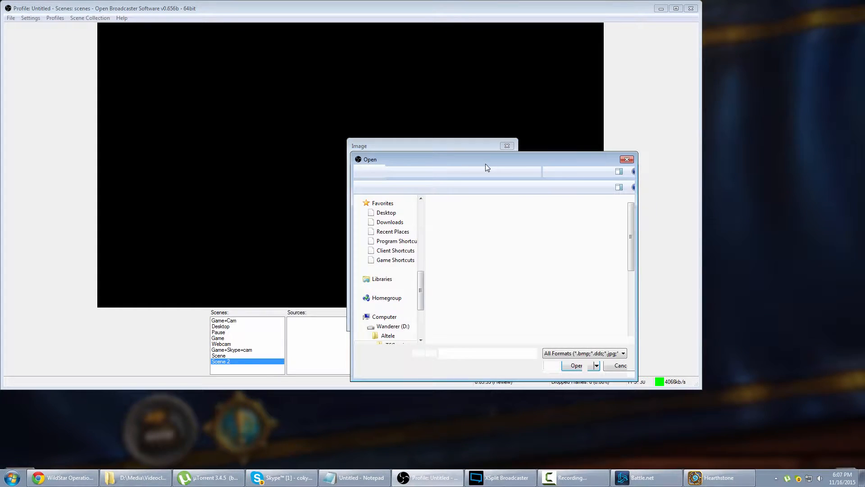
{"action": "left_click", "coordinate": [552, 334]}
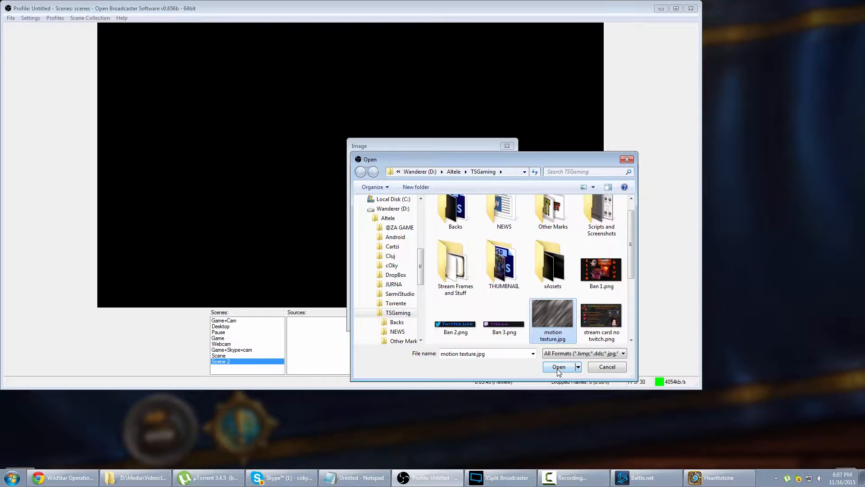
{"action": "left_click", "coordinate": [558, 366]}
{"action": "left_click", "coordinate": [455, 317]}
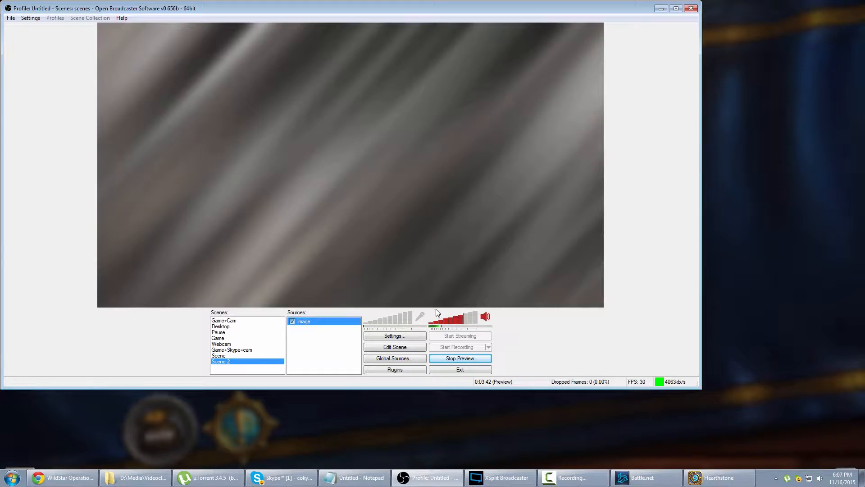
Add a Text source to Scene 2 with the suggested name, reading "Tutorial" in Arial at size 48
{"action": "left_click", "coordinate": [303, 333]}
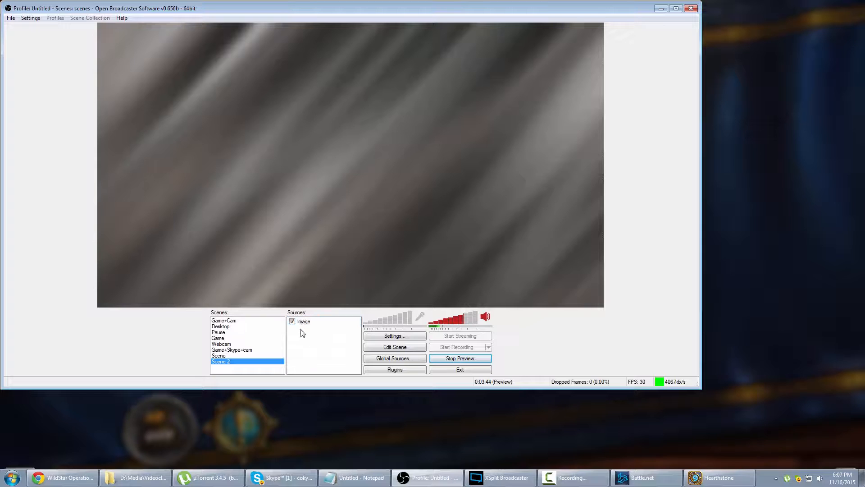
{"action": "right_click", "coordinate": [302, 335]}
{"action": "mouse_move", "coordinate": [320, 341]}
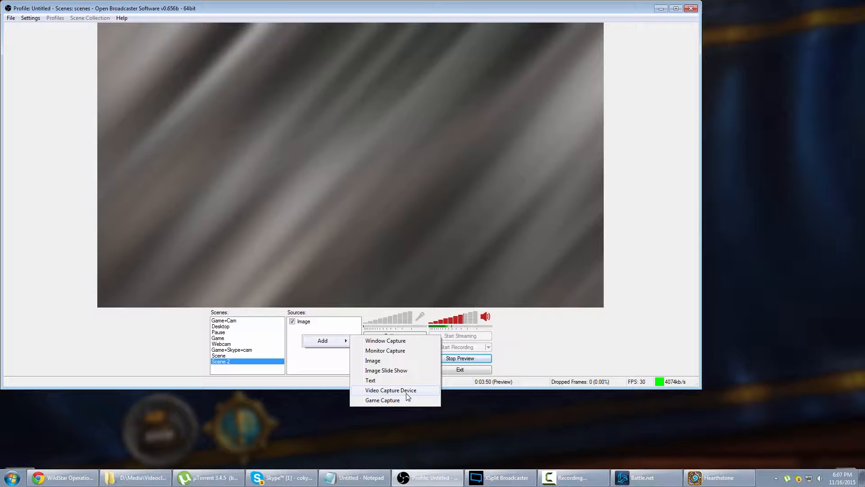
{"action": "left_click", "coordinate": [385, 381]}
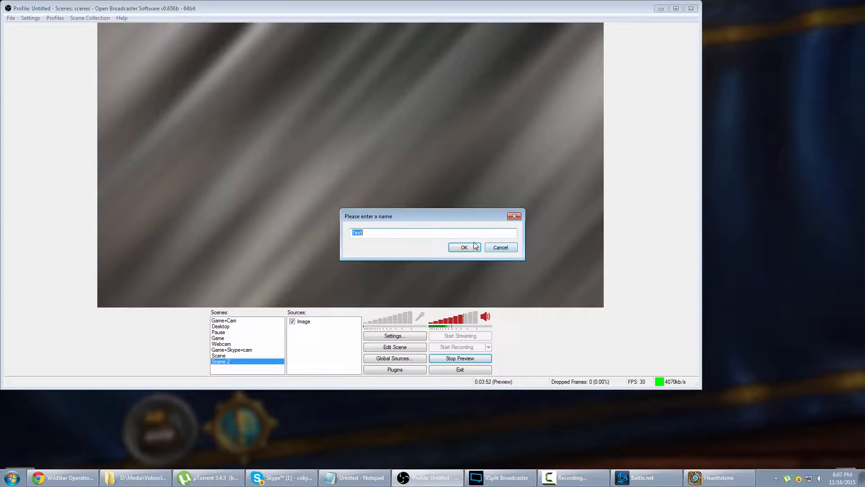
{"action": "left_click", "coordinate": [469, 247]}
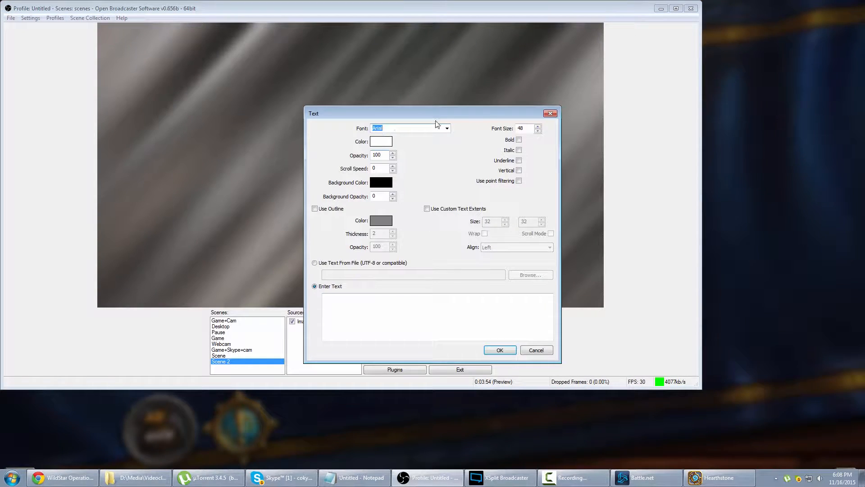
{"action": "left_click", "coordinate": [446, 128]}
{"action": "left_click_drag", "start_coordinate": [448, 171], "coordinate": [448, 135]}
{"action": "left_click", "coordinate": [448, 129]}
{"action": "left_click", "coordinate": [380, 310]}
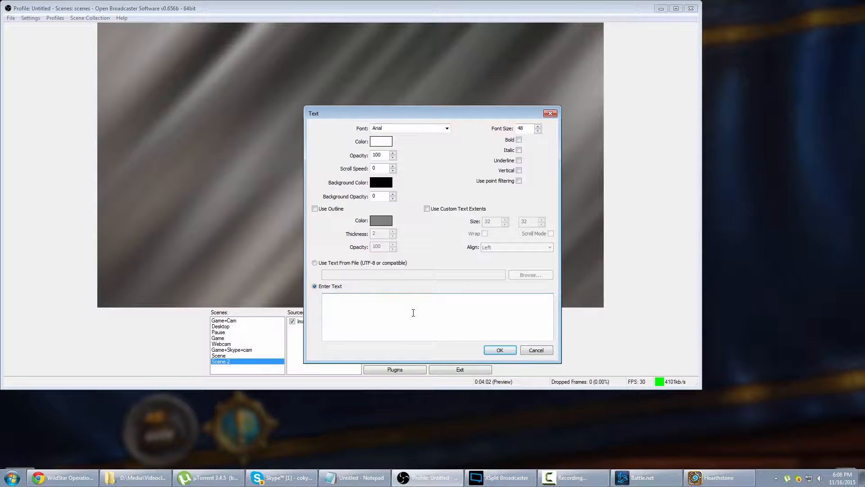
{"action": "type", "text": "Tutorial"}
{"action": "left_click", "coordinate": [508, 353]}
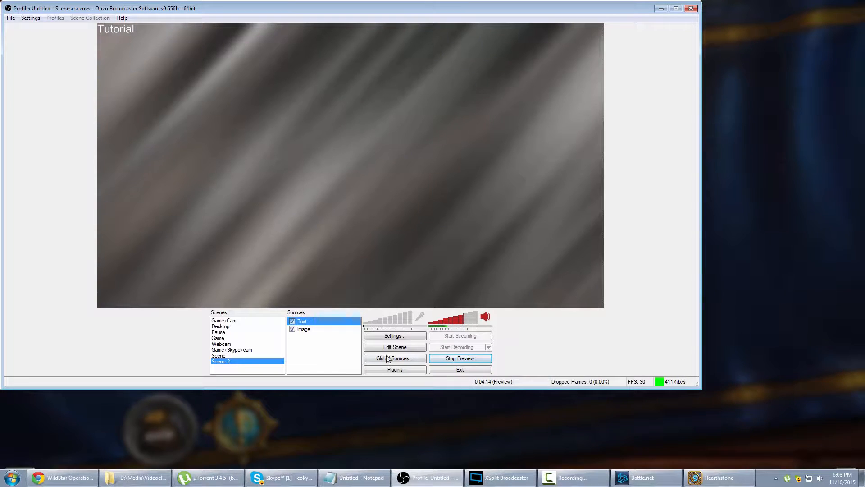
Enable scene editing, move the Tutorial text to the upper-left part of the preview and stretch it to a larger size
{"action": "left_click", "coordinate": [401, 347]}
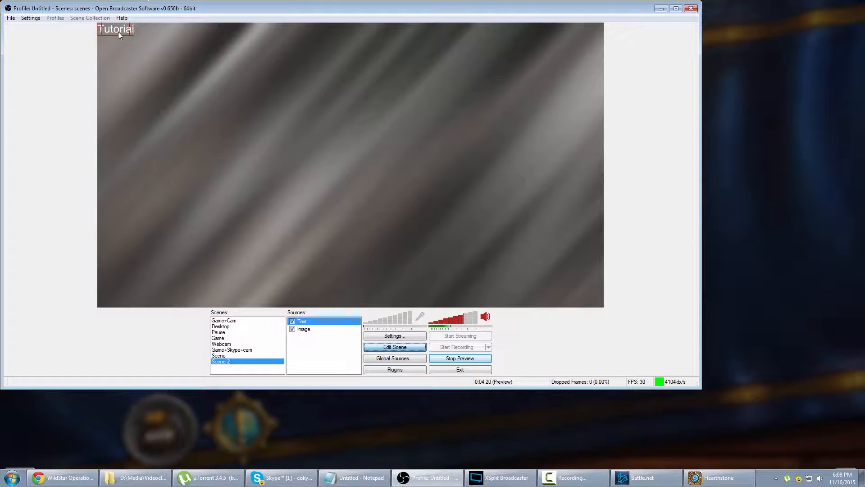
{"action": "left_click_drag", "start_coordinate": [119, 32], "coordinate": [378, 228]}
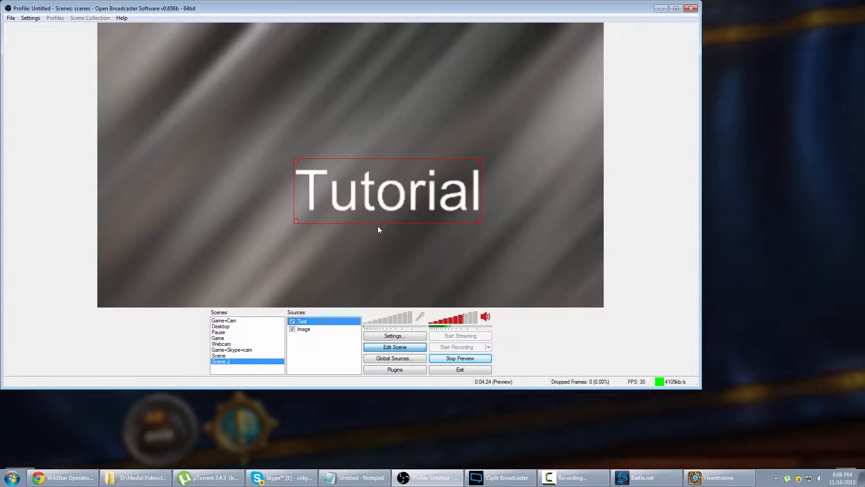
{"action": "left_click_drag", "start_coordinate": [440, 201], "coordinate": [278, 112]}
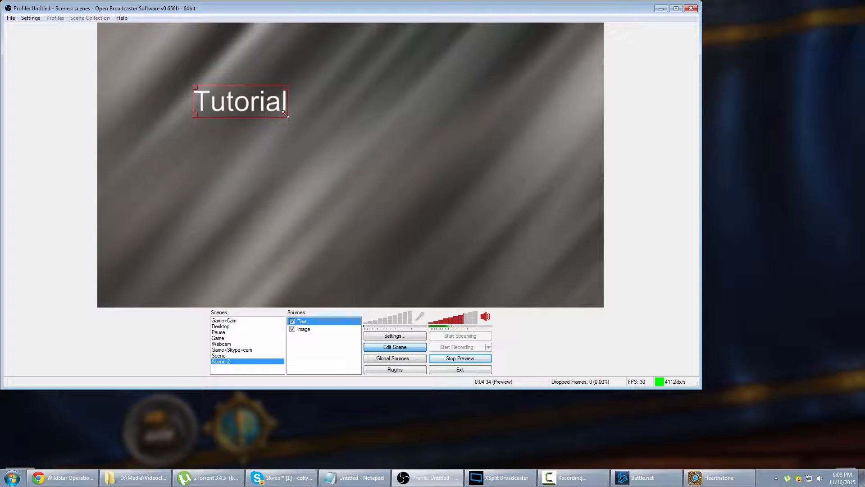
{"action": "left_click_drag", "start_coordinate": [290, 117], "coordinate": [398, 201]}
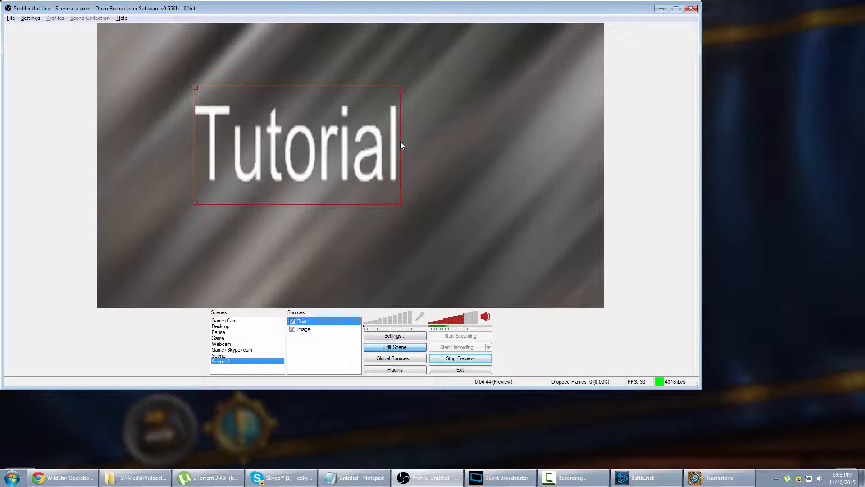
{"action": "left_click_drag", "start_coordinate": [400, 143], "coordinate": [421, 148]}
{"action": "mouse_move", "coordinate": [330, 86]}
{"action": "left_mouse_down"}
{"action": "mouse_move", "coordinate": [332, 138]}
{"action": "mouse_move", "coordinate": [320, 82]}
{"action": "left_mouse_up"}
Add a Video Capture Device source to Scene 2 with the suggested name, using the A4 TECH HD PC Camera and default settings
{"action": "left_click", "coordinate": [323, 349]}
{"action": "right_click", "coordinate": [310, 354]}
{"action": "mouse_move", "coordinate": [310, 355]}
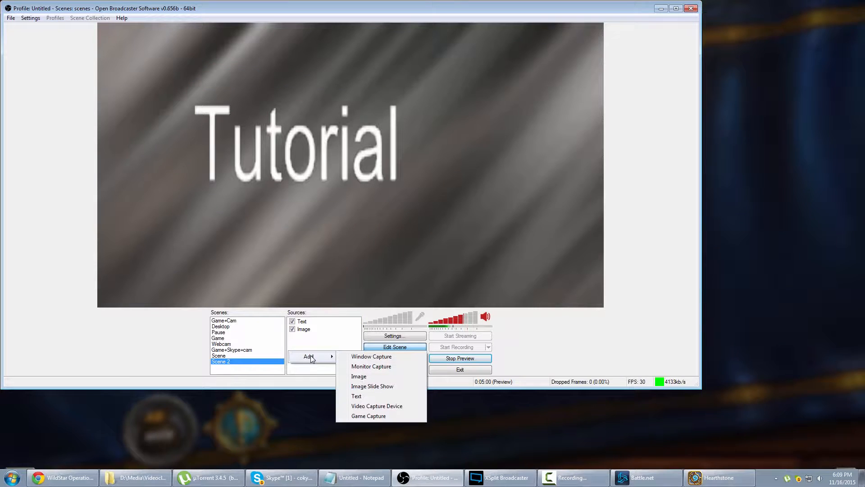
{"action": "left_click", "coordinate": [394, 406]}
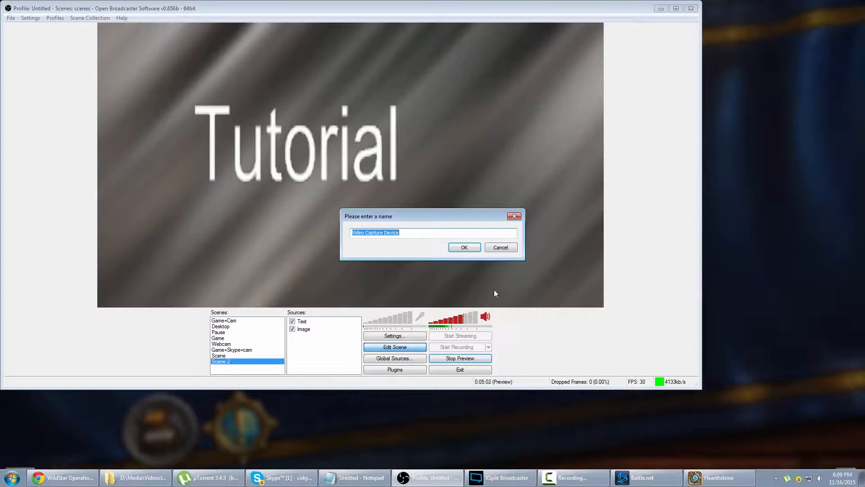
{"action": "left_click", "coordinate": [464, 249]}
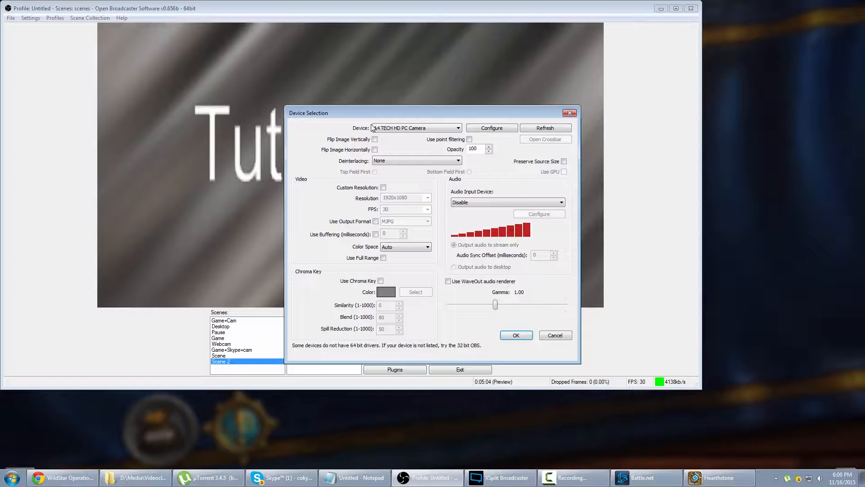
{"action": "left_click", "coordinate": [409, 129]}
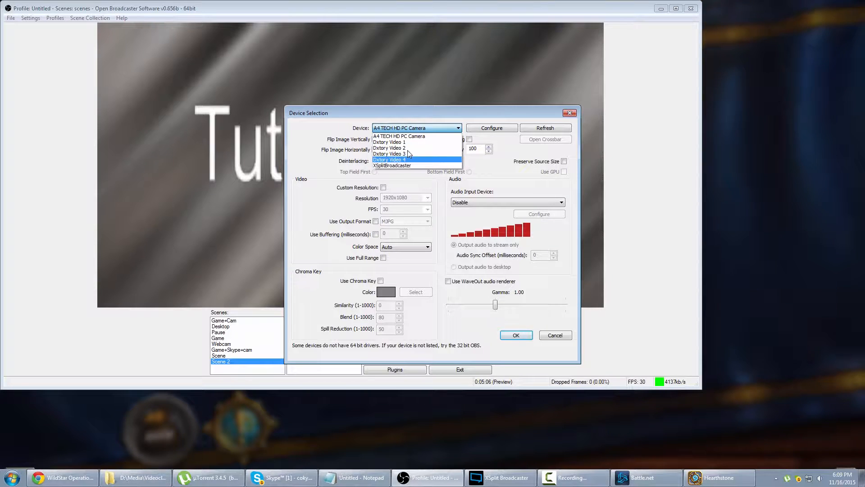
{"action": "left_click", "coordinate": [407, 129]}
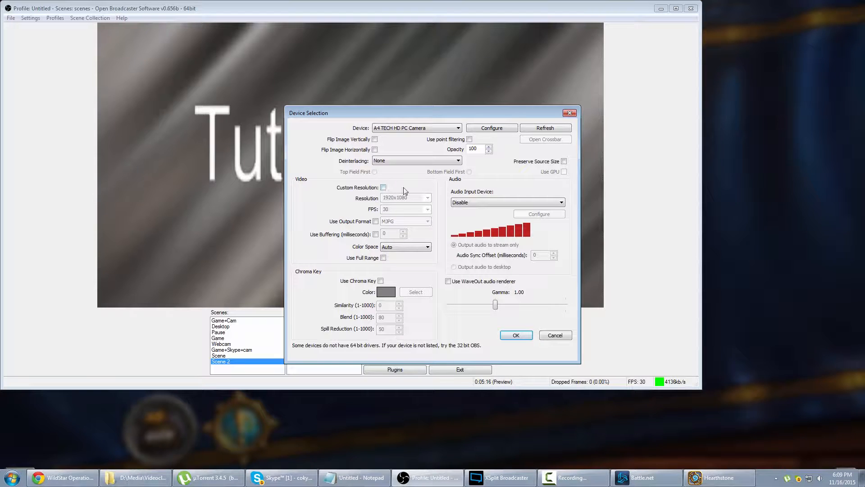
{"action": "left_click", "coordinate": [517, 336]}
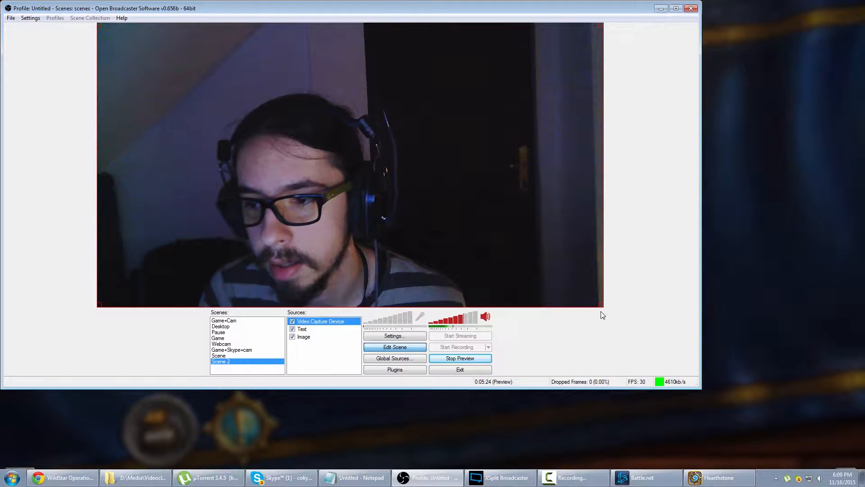
Shrink the webcam picture, place it over the Tutorial text and crop its right, left and top edges
{"action": "left_click_drag", "start_coordinate": [603, 307], "coordinate": [148, 95]}
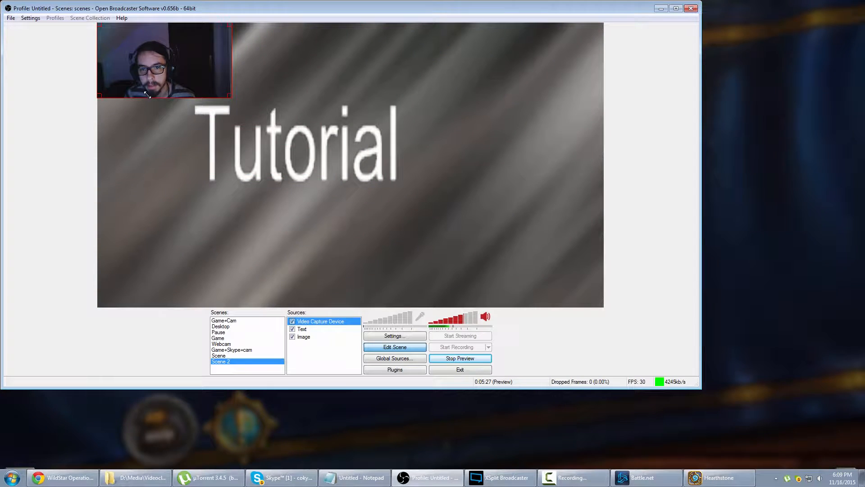
{"action": "left_click_drag", "start_coordinate": [145, 55], "coordinate": [282, 162]}
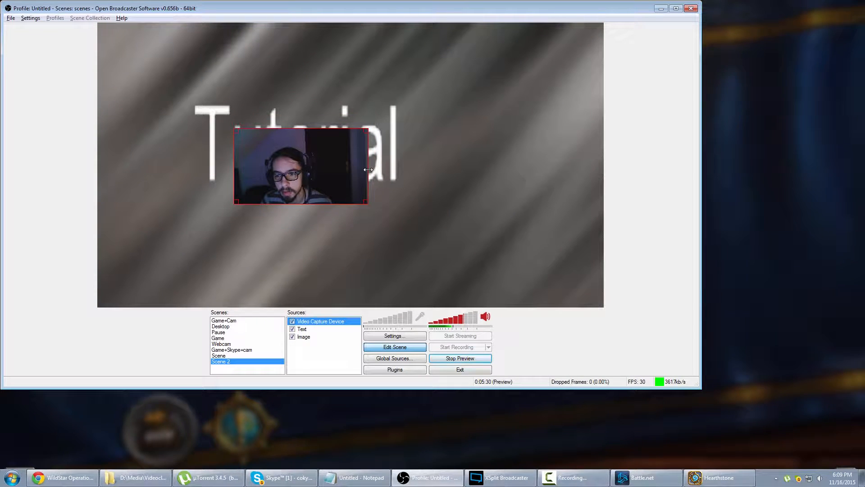
{"action": "left_click_drag", "start_coordinate": [368, 170], "coordinate": [337, 178]}
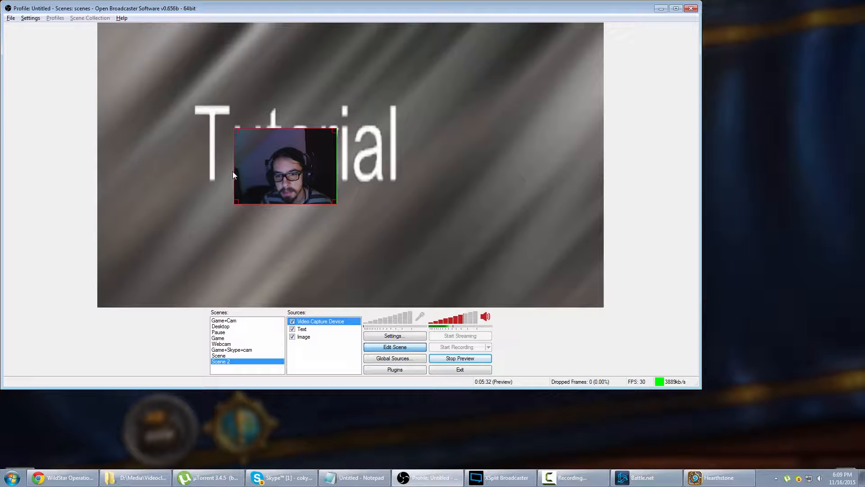
{"action": "left_click_drag", "start_coordinate": [234, 170], "coordinate": [250, 171]}
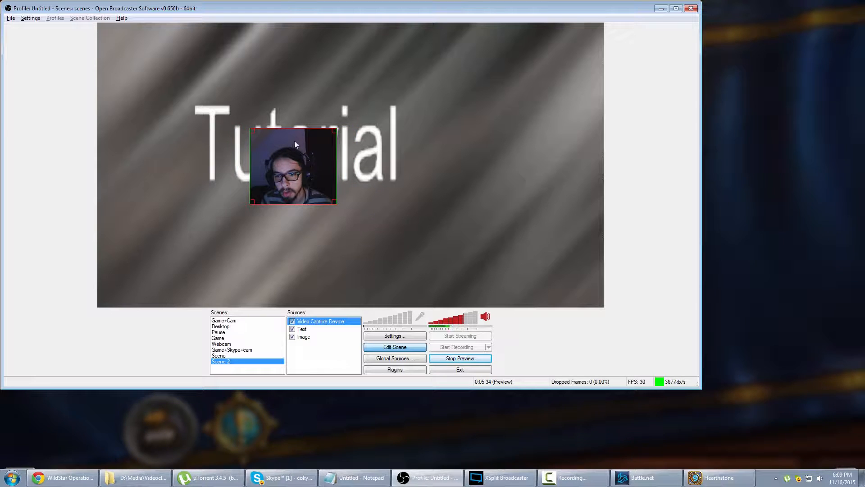
{"action": "left_click_drag", "start_coordinate": [297, 129], "coordinate": [297, 142]}
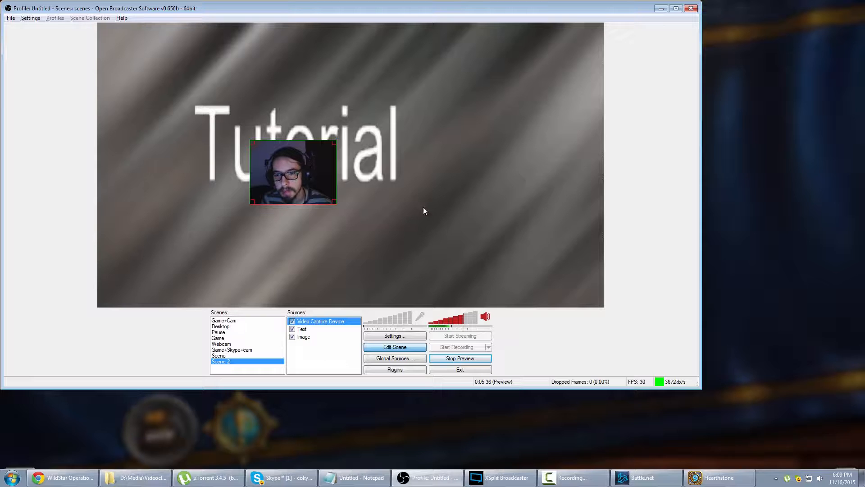
Try a chroma key on the webcam source with a dark blue colour picked from its background, and switch the key off again
{"action": "left_click", "coordinate": [333, 360]}
{"action": "double_click", "coordinate": [327, 321]}
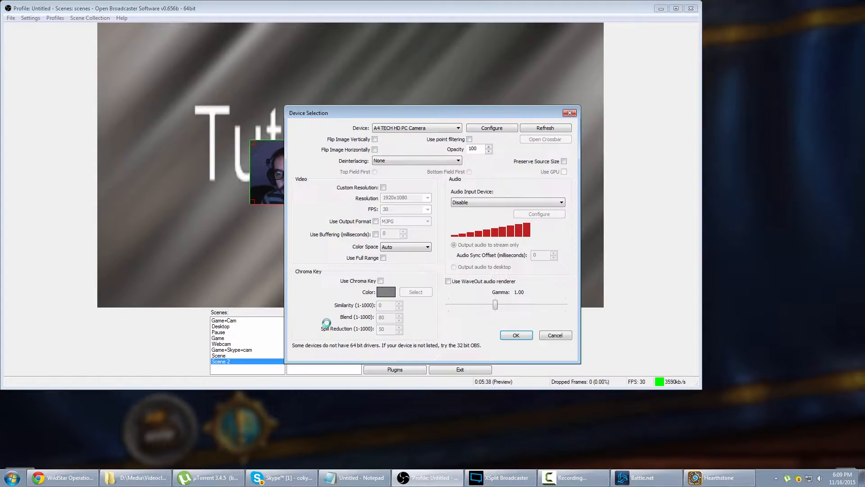
{"action": "left_click", "coordinate": [381, 281]}
{"action": "left_click", "coordinate": [415, 292]}
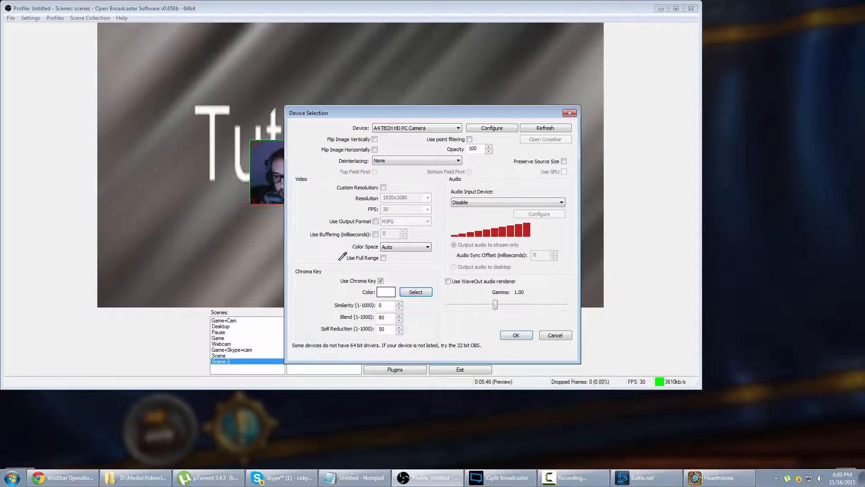
{"action": "left_click", "coordinate": [258, 165]}
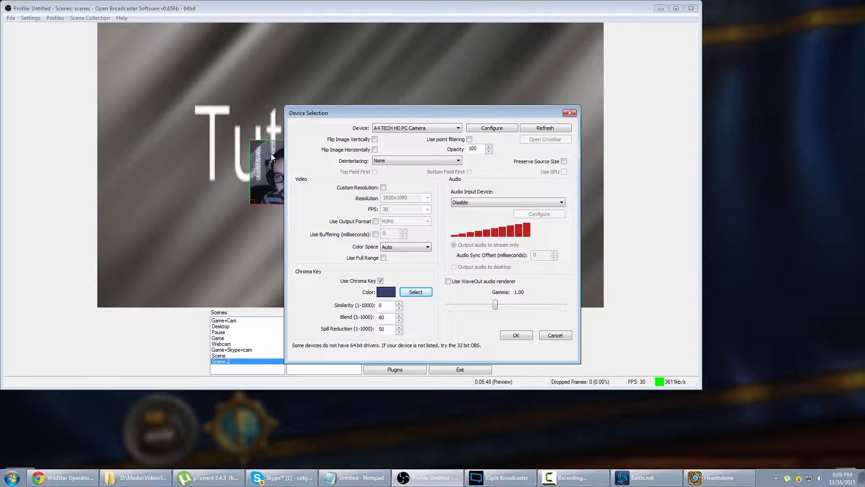
{"action": "left_click_drag", "start_coordinate": [434, 112], "coordinate": [629, 88]}
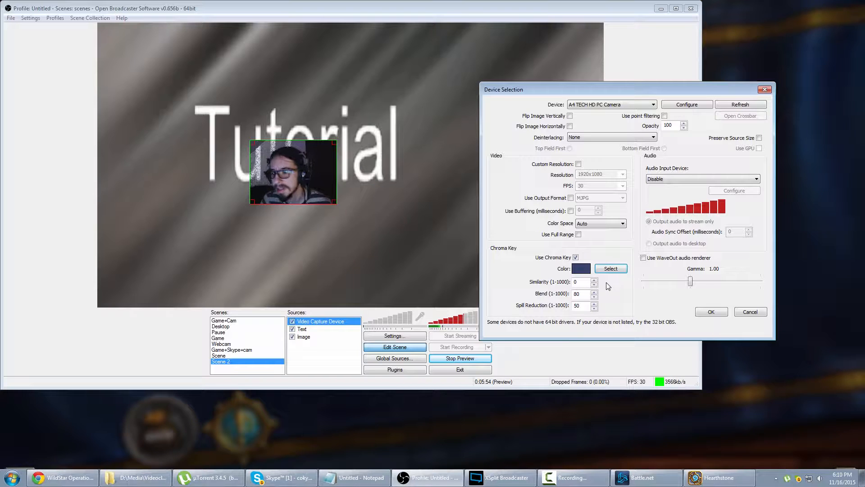
{"action": "left_click", "coordinate": [576, 257]}
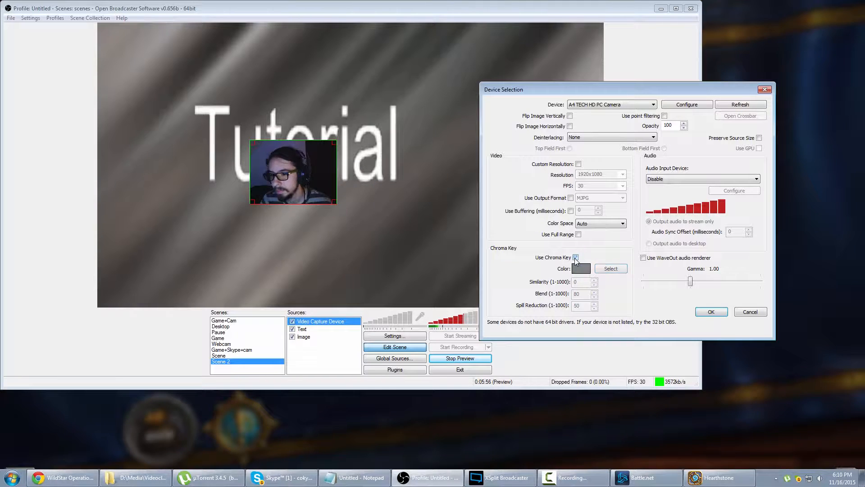
{"action": "left_click", "coordinate": [710, 312]}
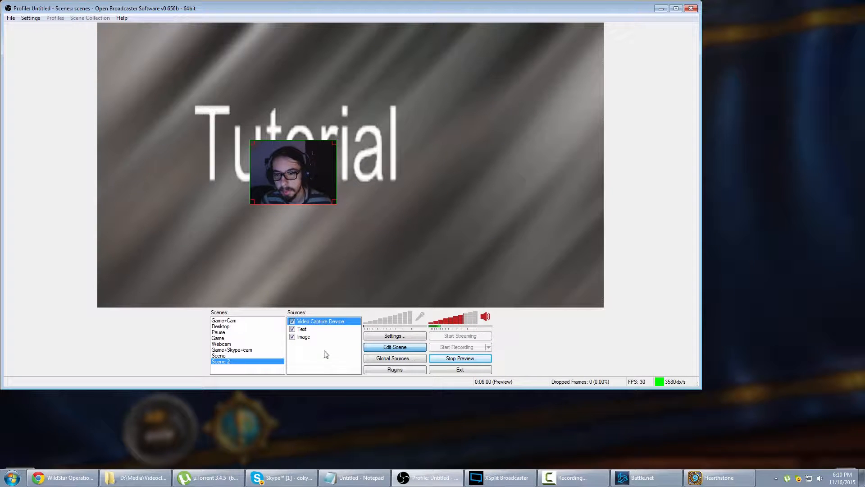
Move the Text source up one place in the source order, above the Video Capture Device
{"action": "left_click", "coordinate": [317, 330]}
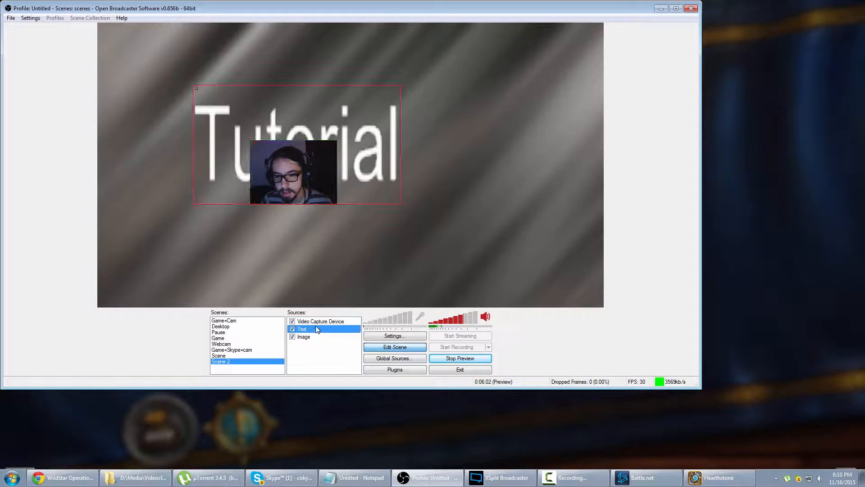
{"action": "left_click", "coordinate": [317, 321]}
{"action": "left_click", "coordinate": [313, 328]}
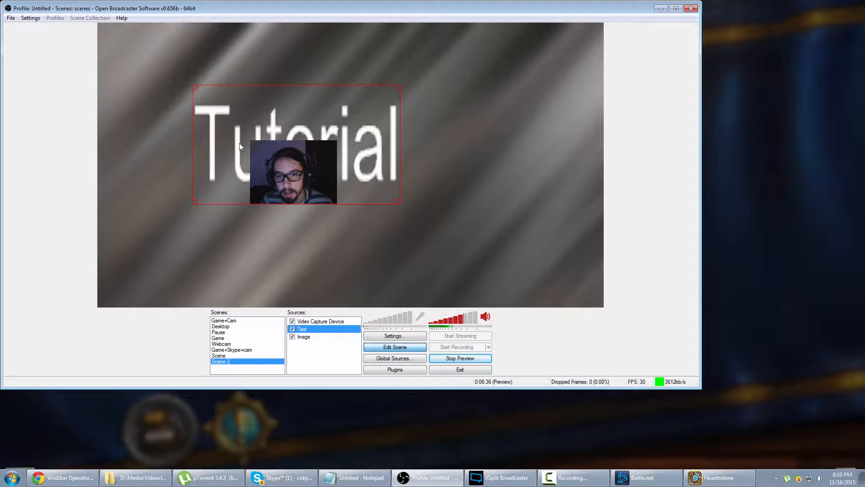
{"action": "right_click", "coordinate": [303, 329]}
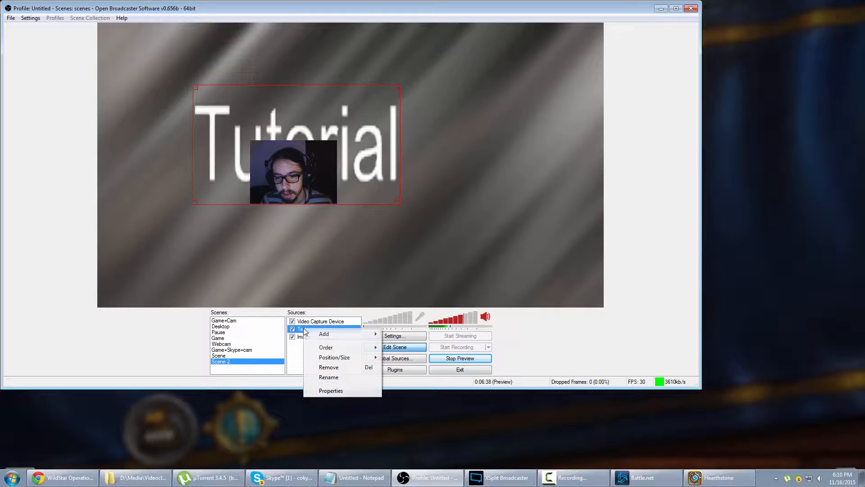
{"action": "mouse_move", "coordinate": [336, 350]}
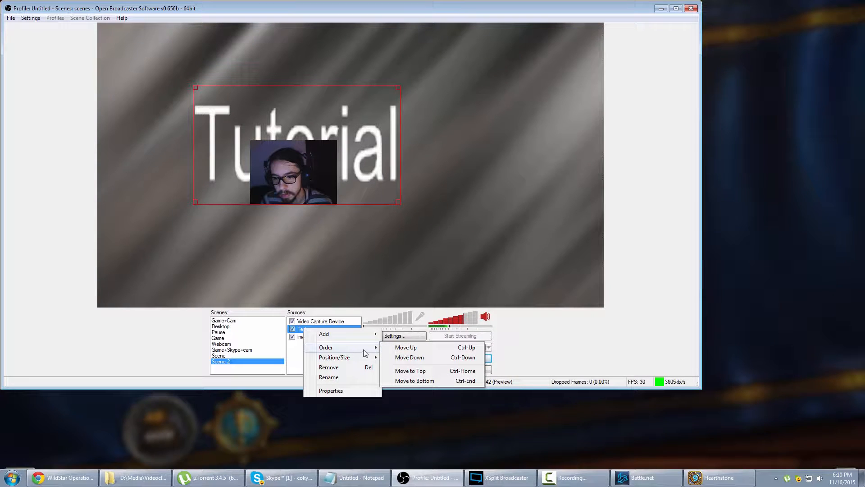
{"action": "mouse_move", "coordinate": [360, 357]}
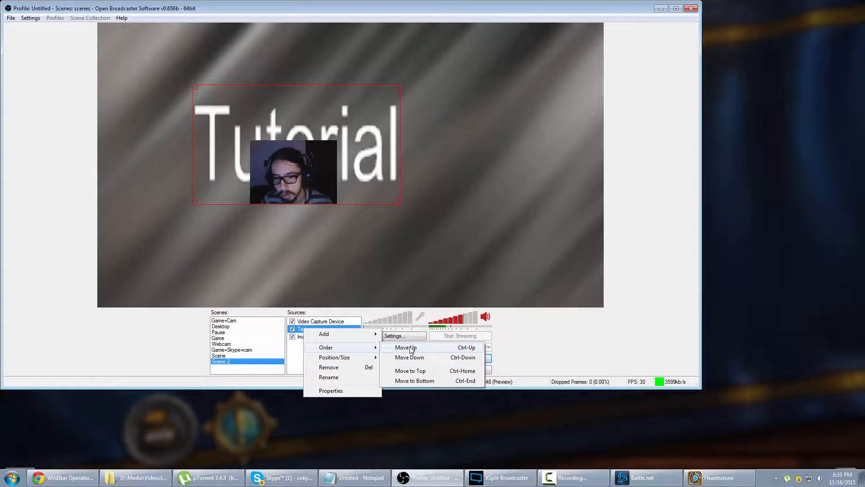
{"action": "left_click", "coordinate": [408, 347]}
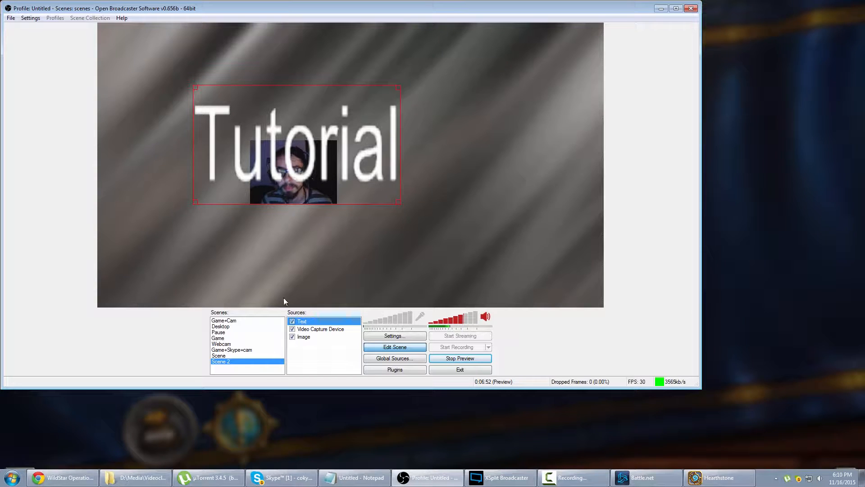
Move the webcam picture further right and slightly down, under the end of the Tutorial text, and deselect it
{"action": "left_click", "coordinate": [330, 329]}
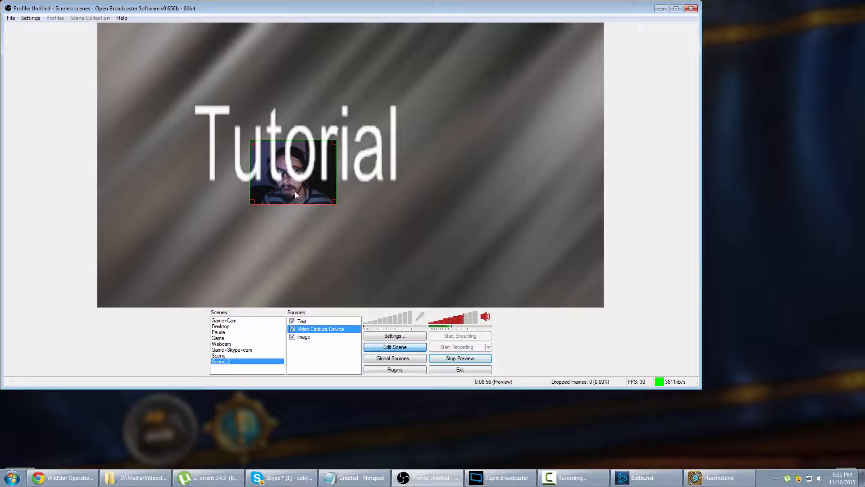
{"action": "left_click_drag", "start_coordinate": [301, 196], "coordinate": [344, 191]}
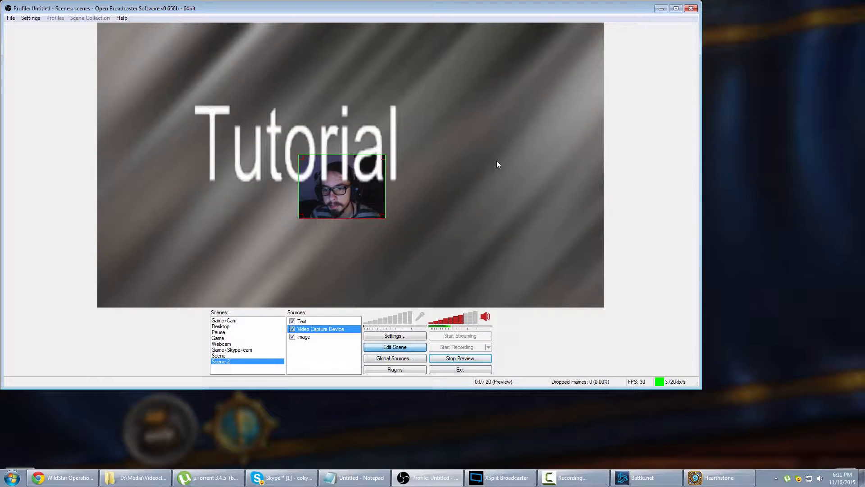
{"action": "left_click", "coordinate": [321, 368]}
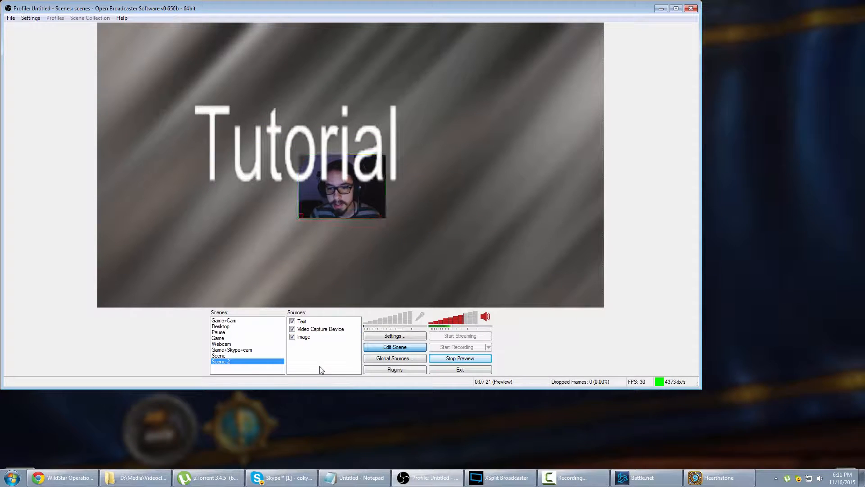
Preview Scene and the Pause scene in comparison with Scene 2, ending on Scene 2
{"action": "left_click", "coordinate": [225, 356]}
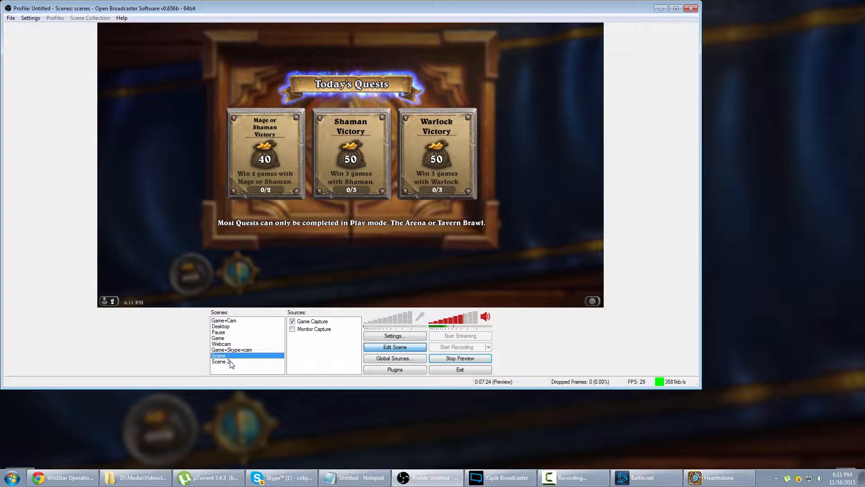
{"action": "left_click", "coordinate": [231, 363]}
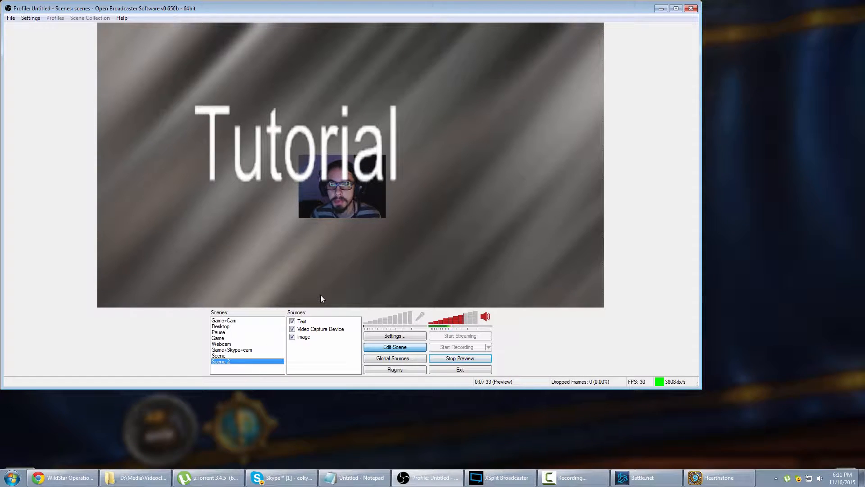
{"action": "left_click", "coordinate": [216, 333]}
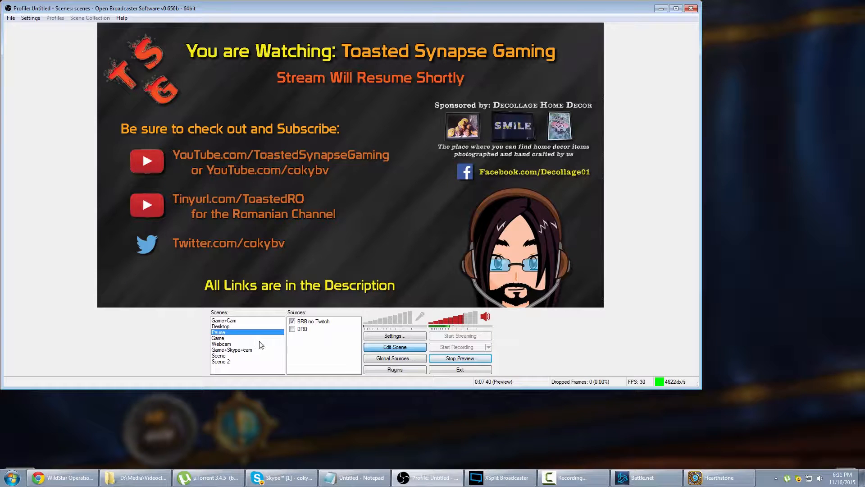
{"action": "left_click", "coordinate": [219, 361]}
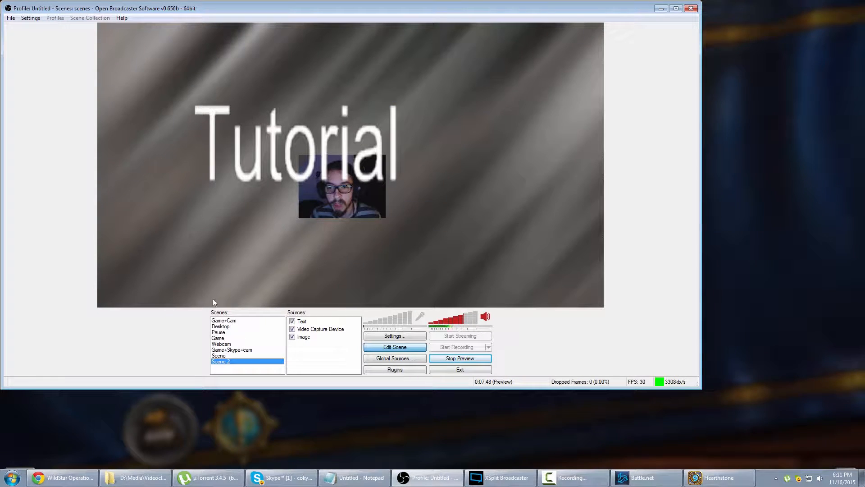
Set the Tutorial text's scroll speed to 23 and crop its right edge to about half the text's width
{"action": "left_click", "coordinate": [242, 154]}
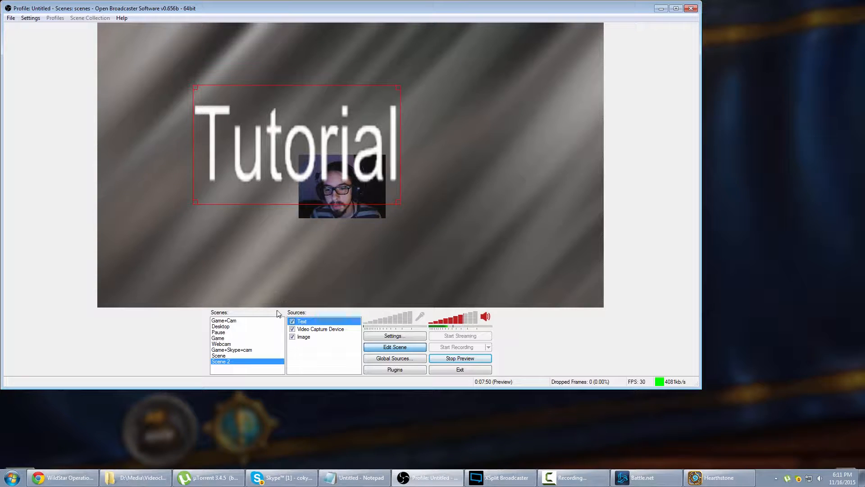
{"action": "double_click", "coordinate": [241, 156]}
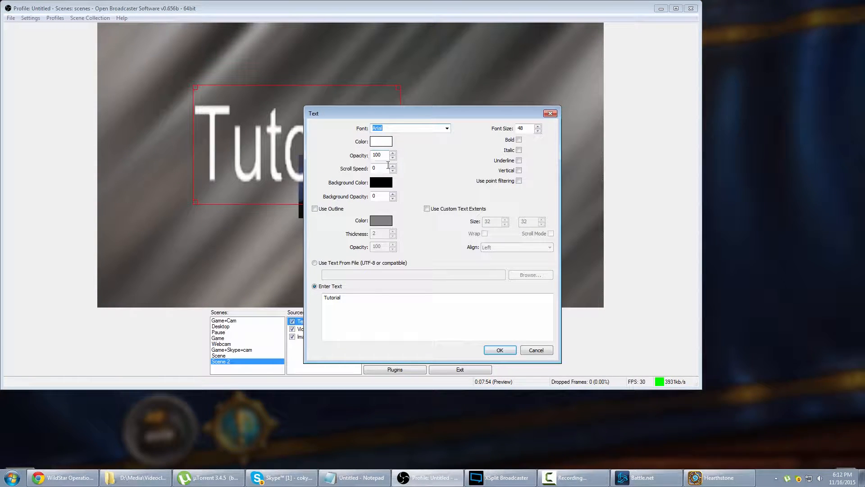
{"action": "double_click", "coordinate": [375, 169]}
{"action": "type", "text": "23"}
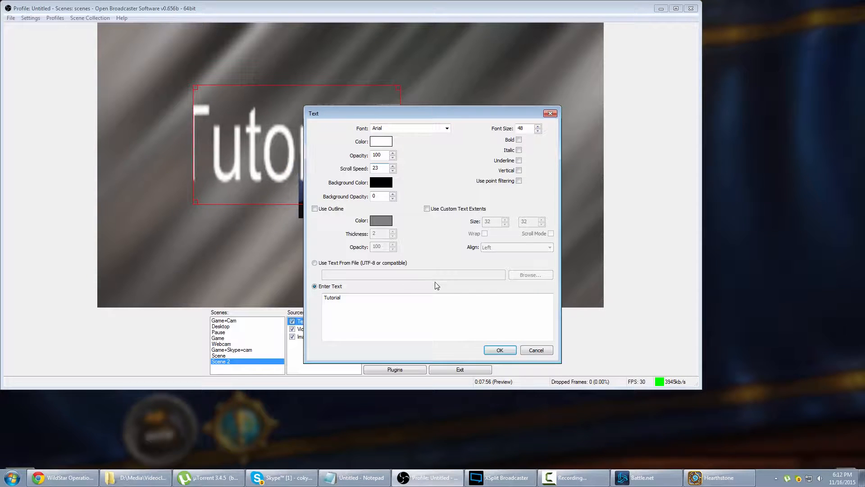
{"action": "left_click", "coordinate": [500, 350]}
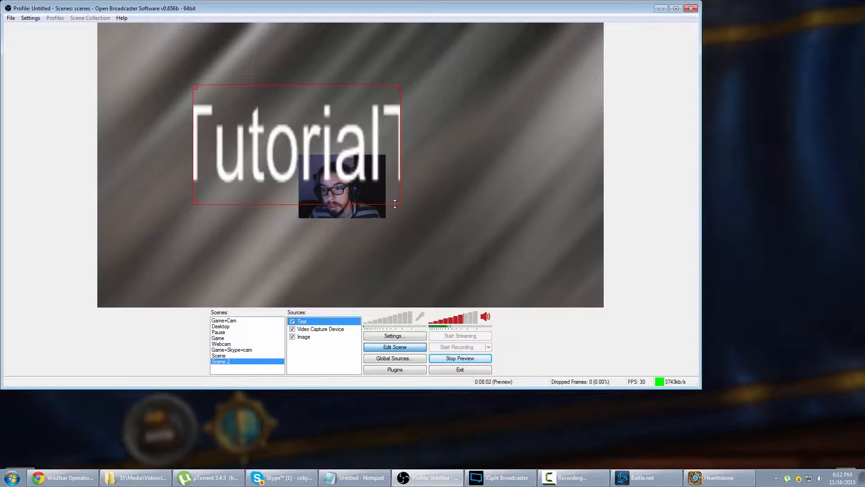
{"action": "left_click_drag", "start_coordinate": [400, 139], "coordinate": [287, 139]}
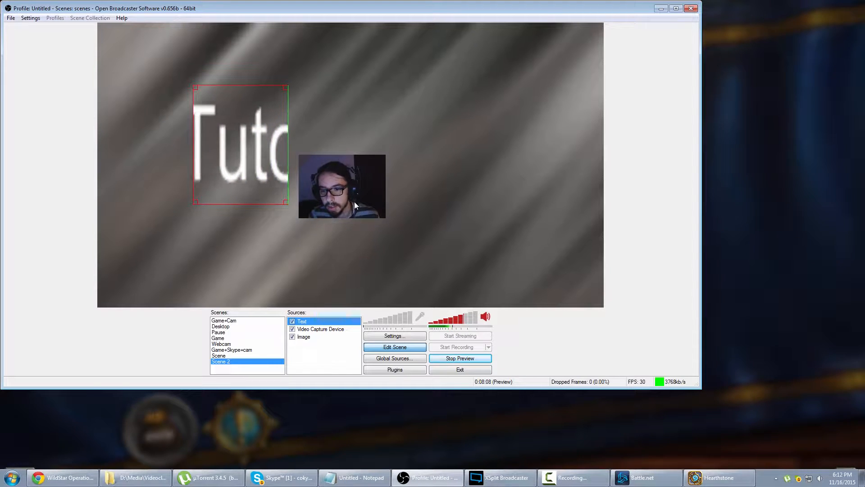
Preview Scene and Scene 2 in turn, ending on Scene with the Hearthstone game capture
{"action": "left_click", "coordinate": [237, 355]}
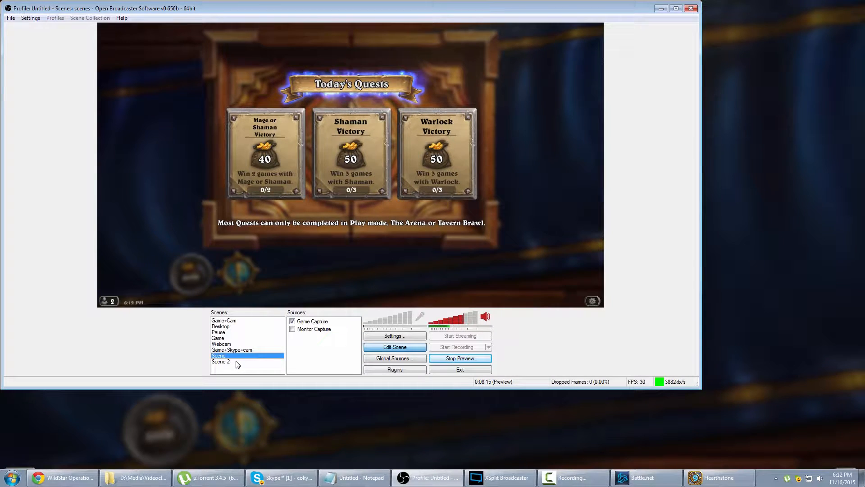
{"action": "left_click", "coordinate": [238, 362]}
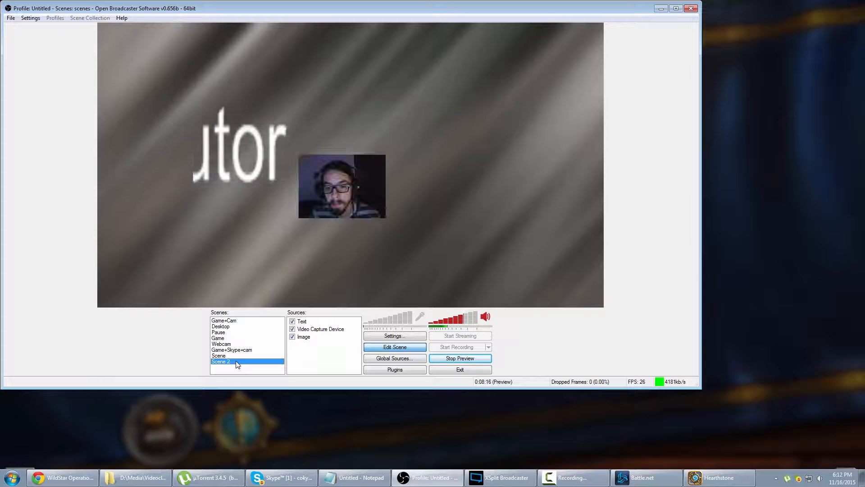
{"action": "left_click", "coordinate": [235, 356]}
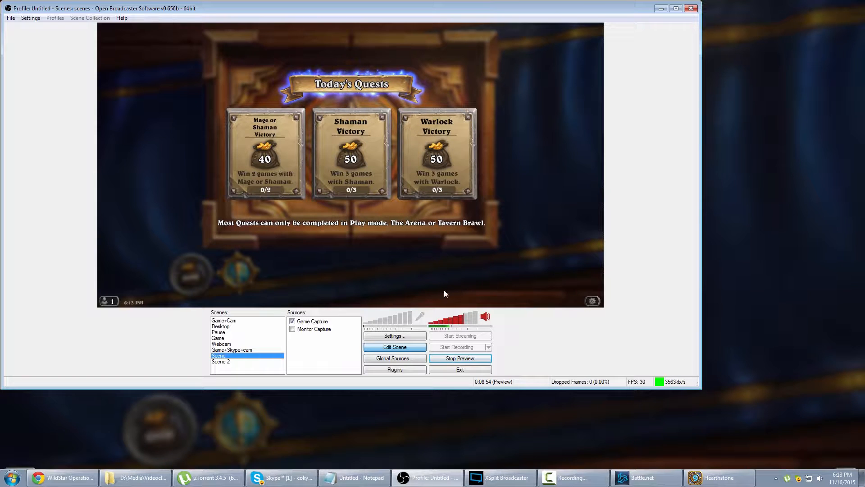
Switch to Hearthstone, check the resolution and fullscreen settings in its Options, close the game menu and return to Open Broadcaster Software
{"action": "left_click", "coordinate": [772, 295]}
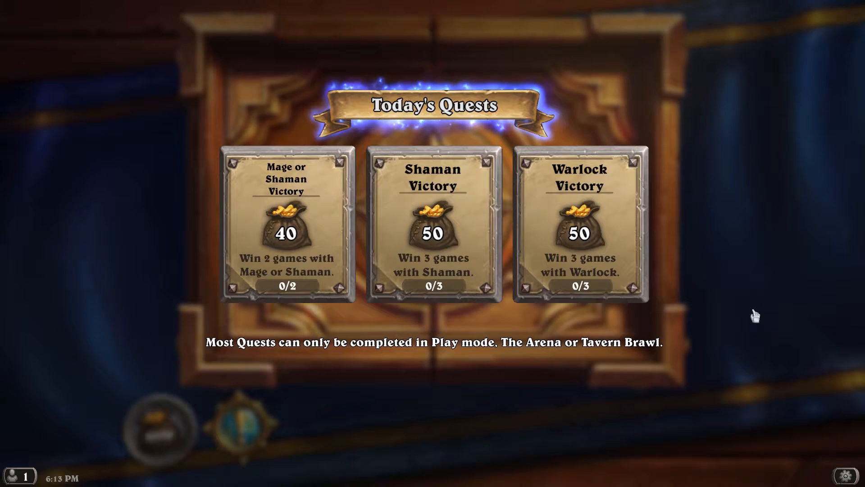
{"action": "left_click", "coordinate": [851, 477]}
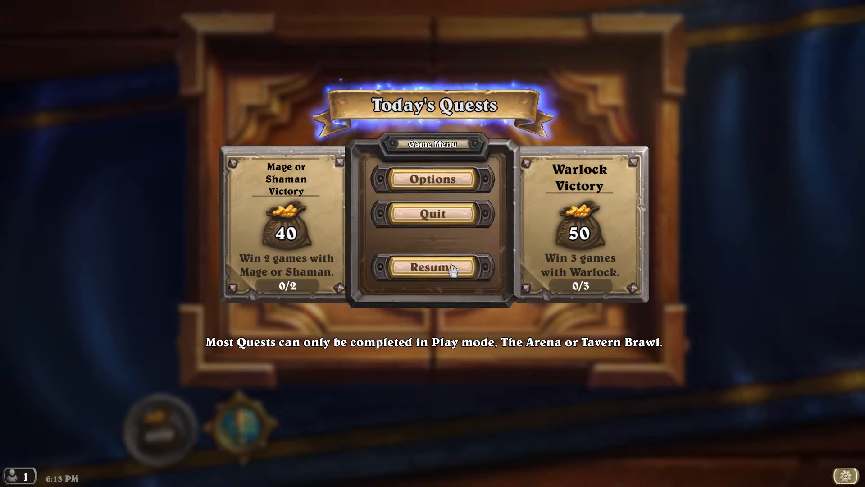
{"action": "left_click", "coordinate": [422, 184]}
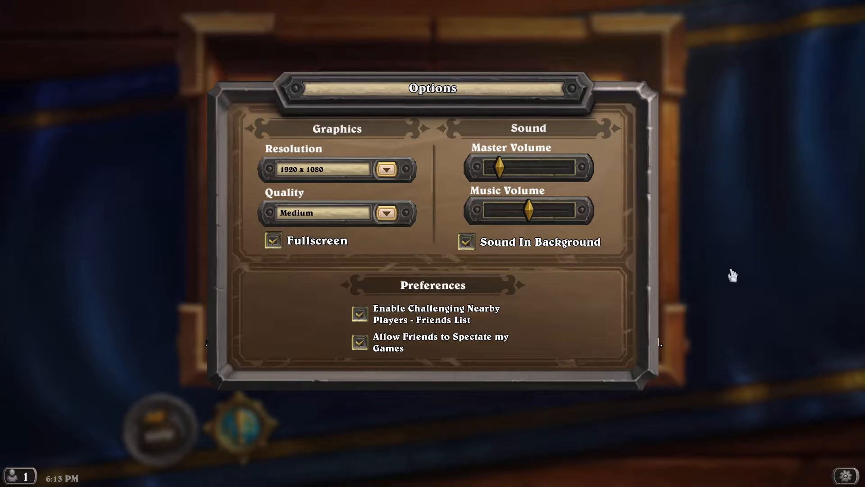
{"action": "left_click", "coordinate": [732, 275]}
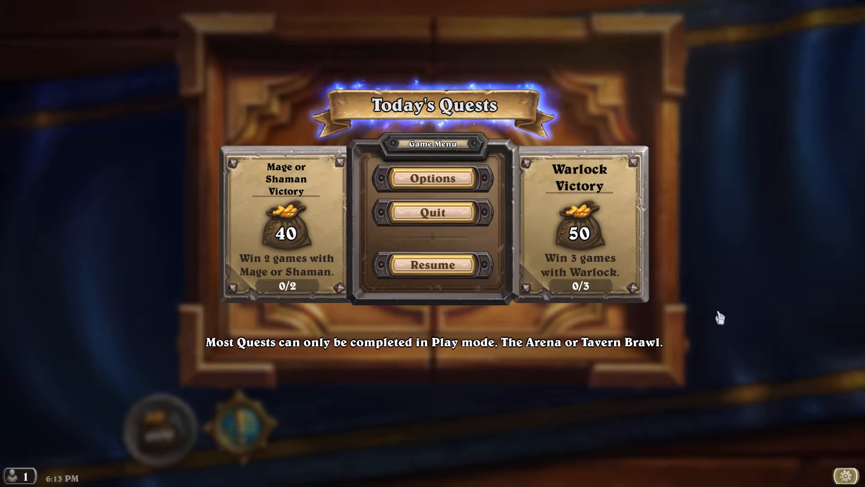
{"action": "left_click", "coordinate": [720, 319]}
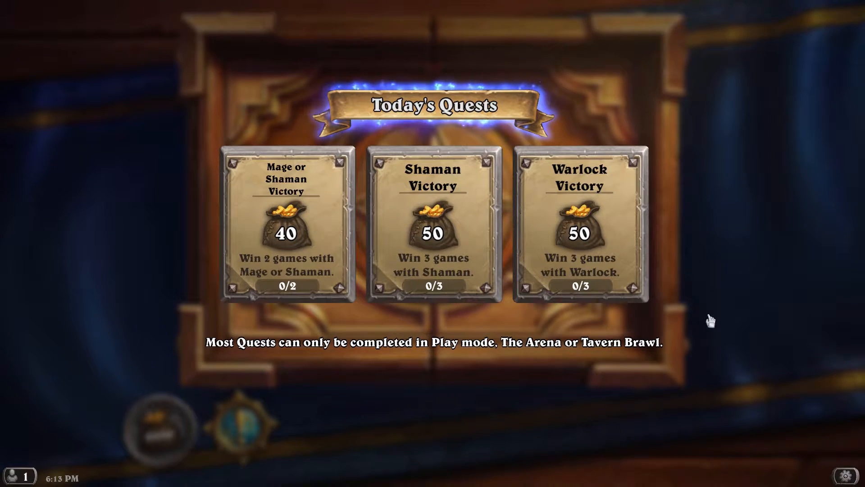
{"action": "key", "text": "alt+Tab"}
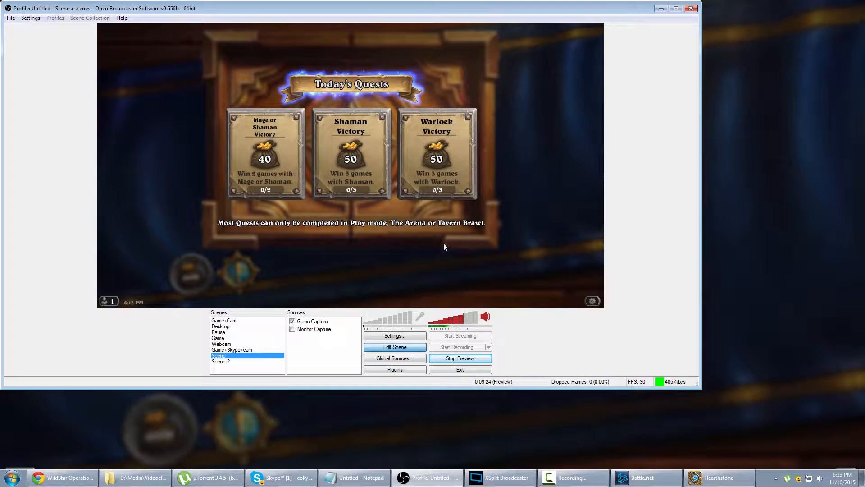
Unmute the microphone and stop the stream preview
{"action": "left_click", "coordinate": [420, 317]}
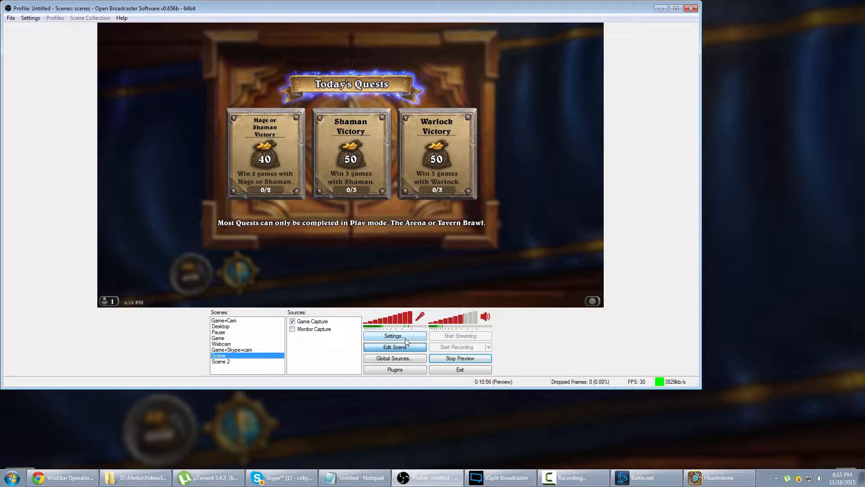
{"action": "left_click", "coordinate": [455, 358]}
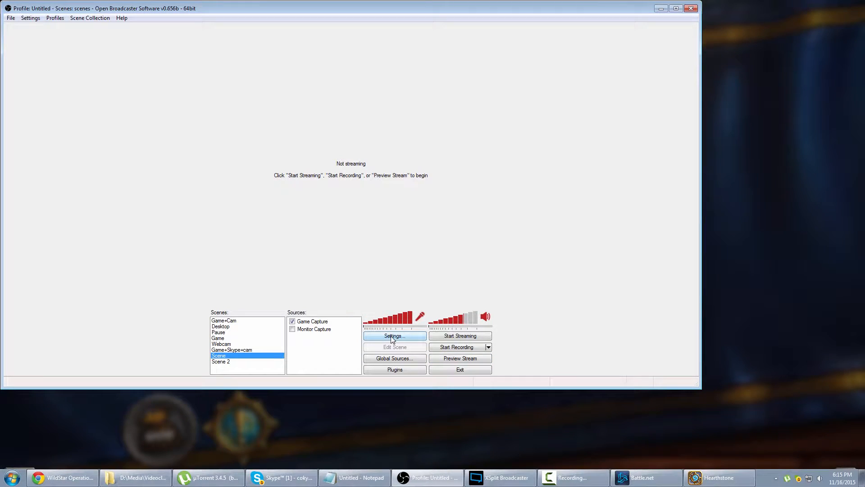
Open the program settings and examine the Video options and the desktop audio device choices in the Audio options
{"action": "left_click", "coordinate": [392, 337]}
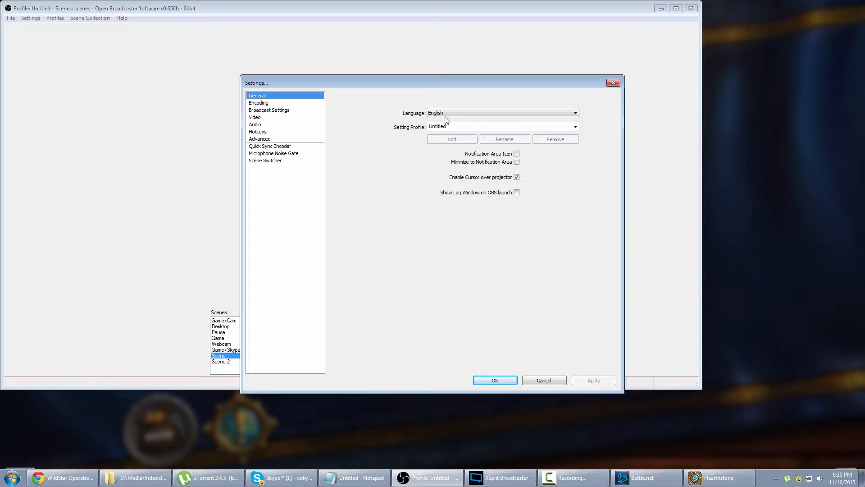
{"action": "left_click", "coordinate": [254, 118]}
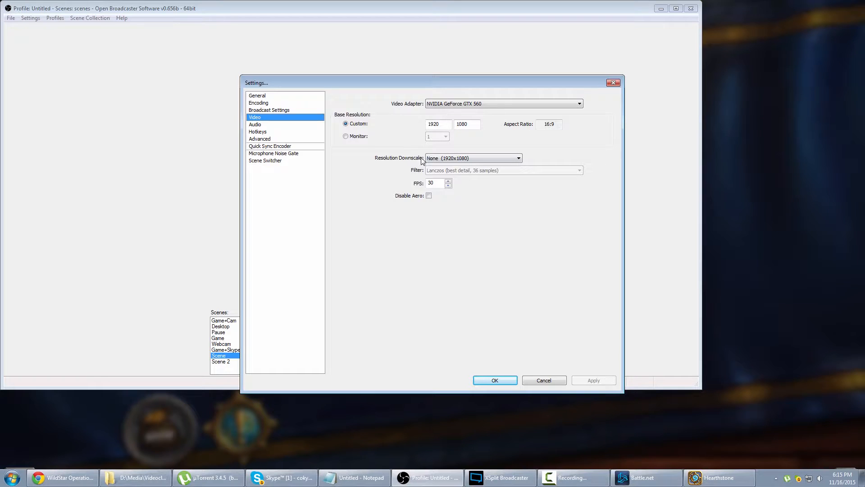
{"action": "left_click", "coordinate": [262, 126]}
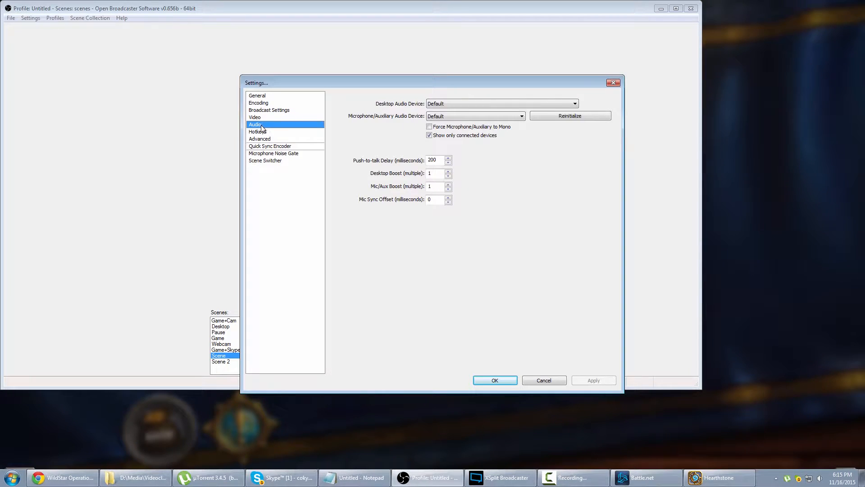
{"action": "left_click", "coordinate": [489, 103]}
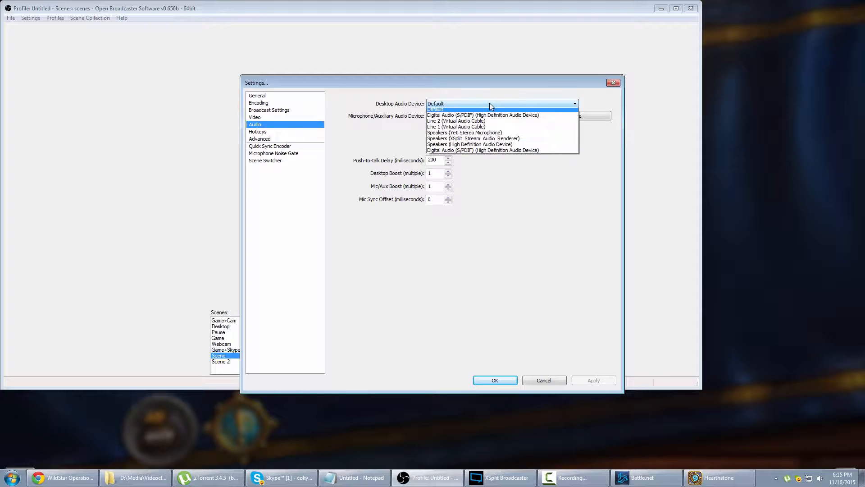
{"action": "left_click", "coordinate": [489, 103]}
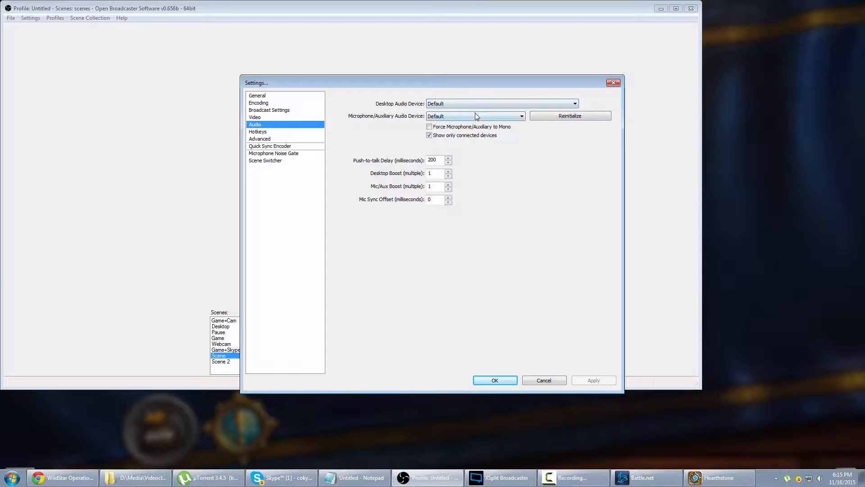
Open the Windows recording devices, inspect the available actions for the Yeti microphone, Microphone Array and Line 2, and close the Sound dialog
{"action": "right_click", "coordinate": [819, 477]}
{"action": "left_click", "coordinate": [802, 450]}
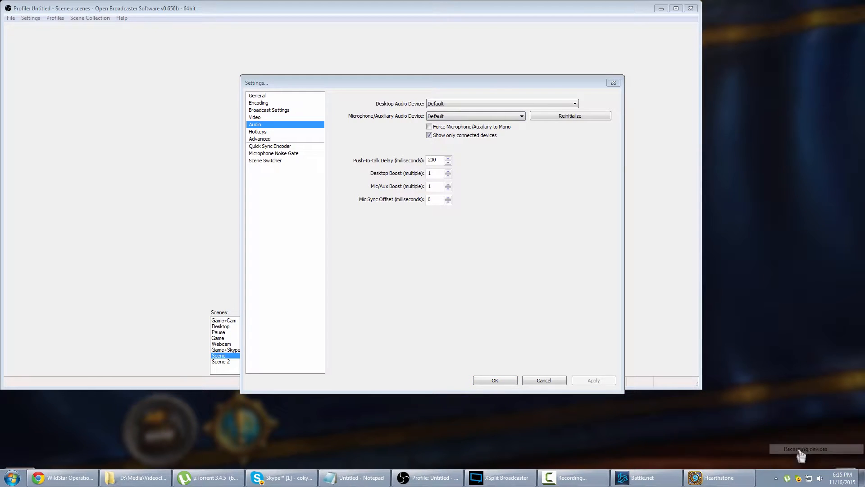
{"action": "right_click", "coordinate": [106, 149]}
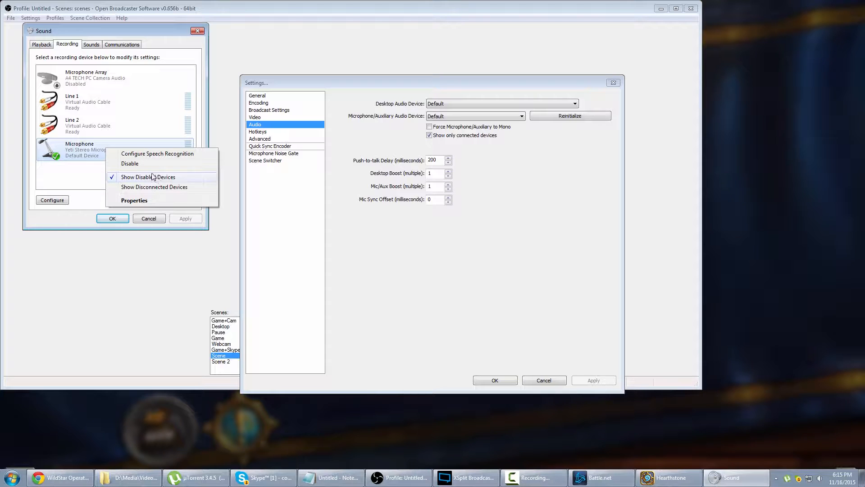
{"action": "right_click", "coordinate": [100, 78]}
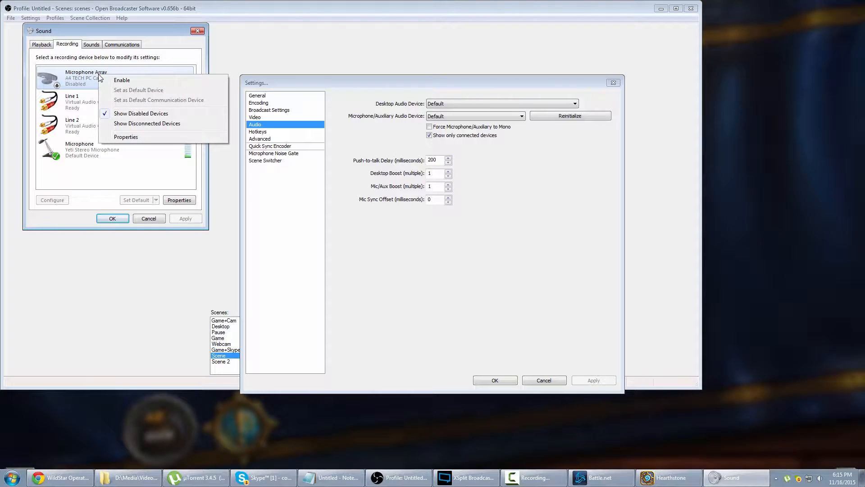
{"action": "left_click", "coordinate": [78, 146]}
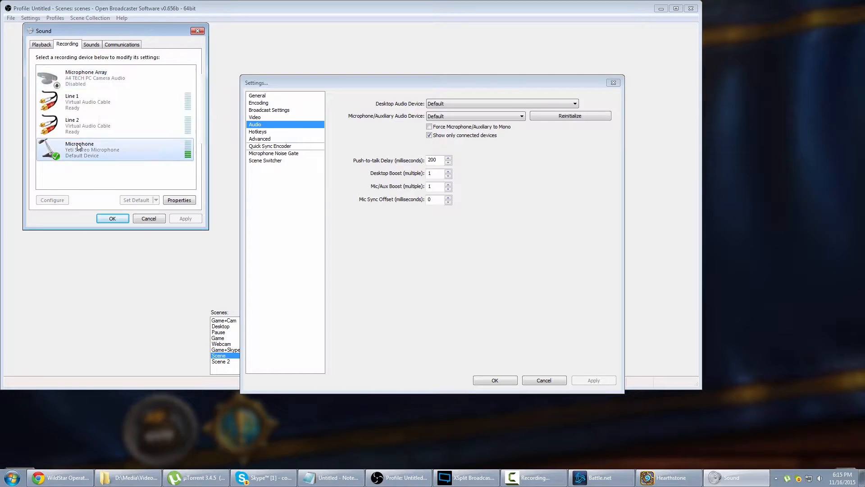
{"action": "right_click", "coordinate": [77, 147]}
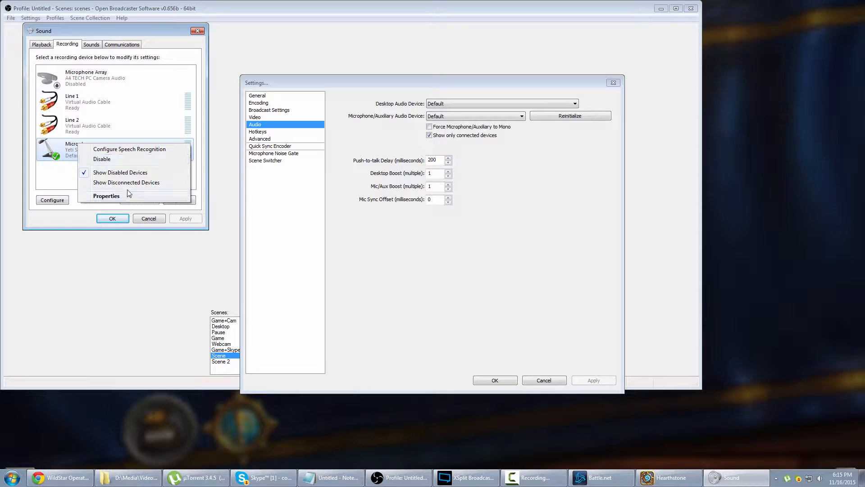
{"action": "left_click", "coordinate": [62, 181]}
{"action": "right_click", "coordinate": [81, 133]}
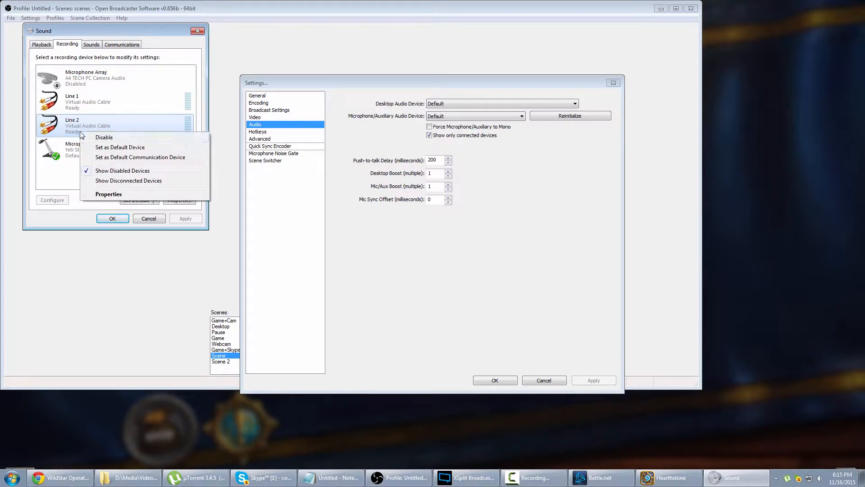
{"action": "left_click", "coordinate": [56, 179]}
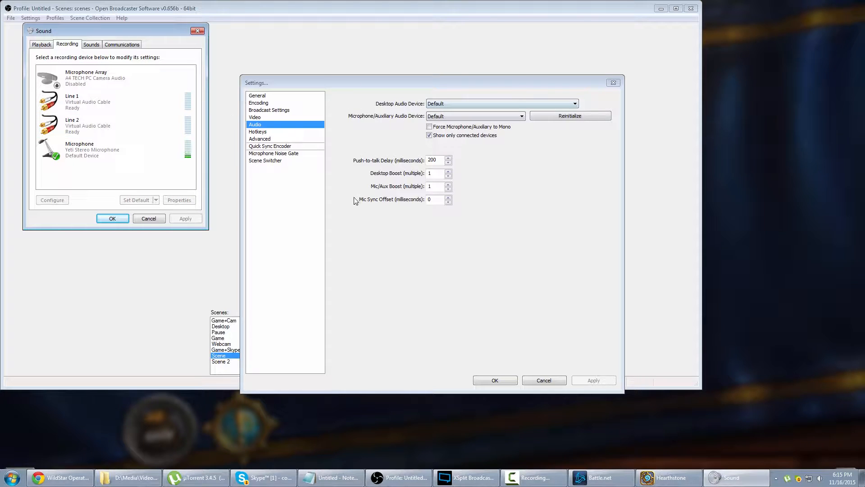
{"action": "right_click", "coordinate": [95, 155]}
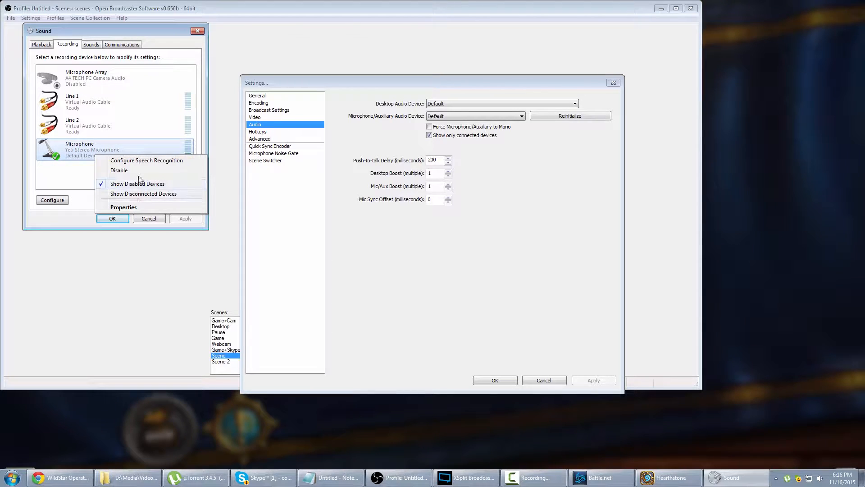
{"action": "left_click", "coordinate": [68, 176]}
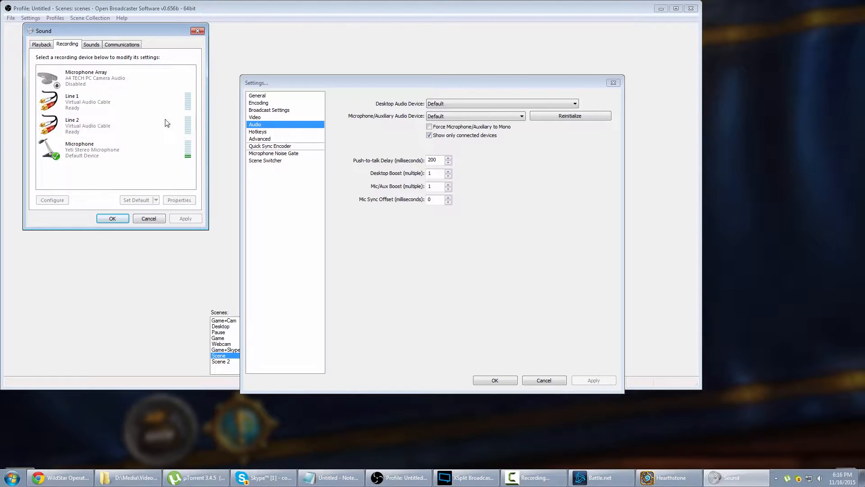
{"action": "left_click", "coordinate": [198, 32]}
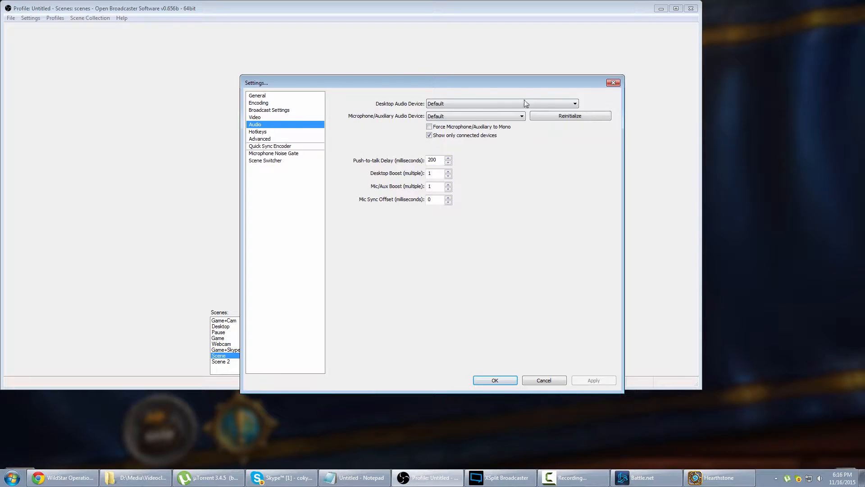
Examine the device choices for the microphone/auxiliary input and for desktop audio in the Audio settings
{"action": "left_click", "coordinate": [501, 117]}
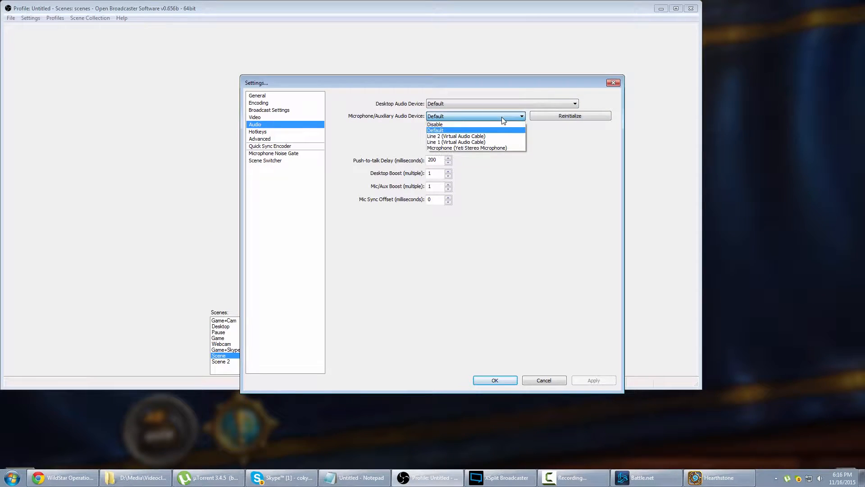
{"action": "left_click", "coordinate": [501, 115]}
{"action": "left_click", "coordinate": [488, 104]}
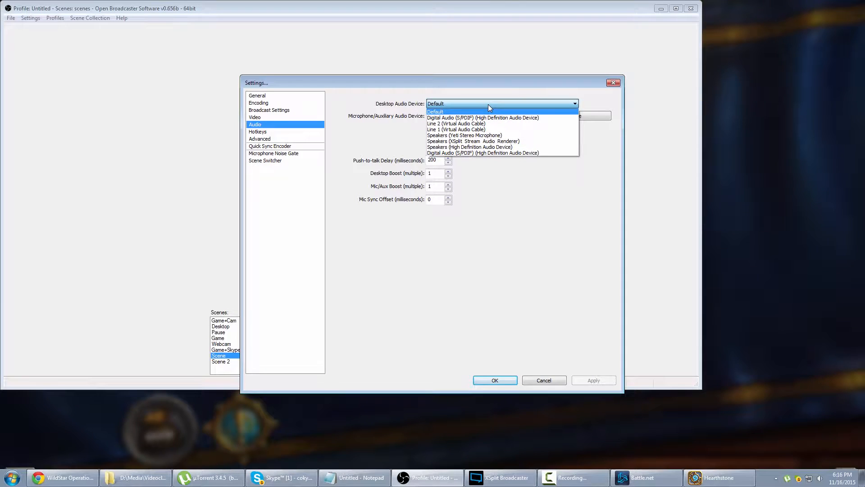
{"action": "left_click", "coordinate": [484, 104]}
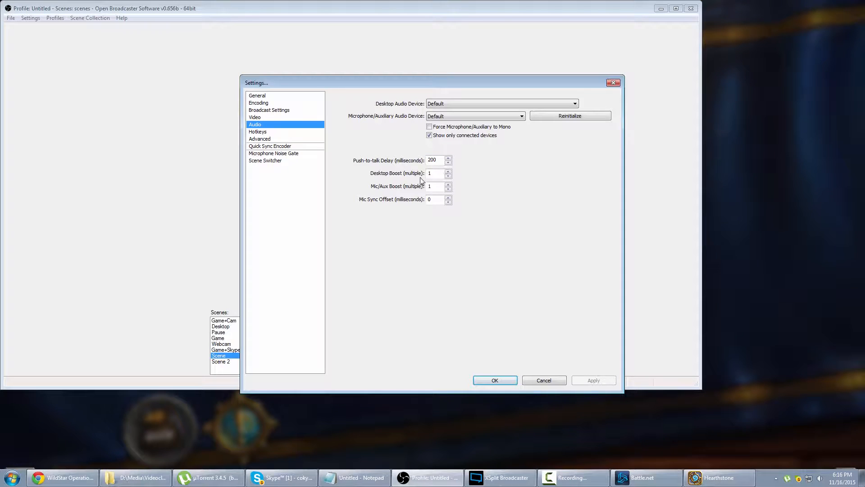
Review the hotkeys for muting the microphone and desktop audio, and close the settings without saving
{"action": "left_click", "coordinate": [269, 132]}
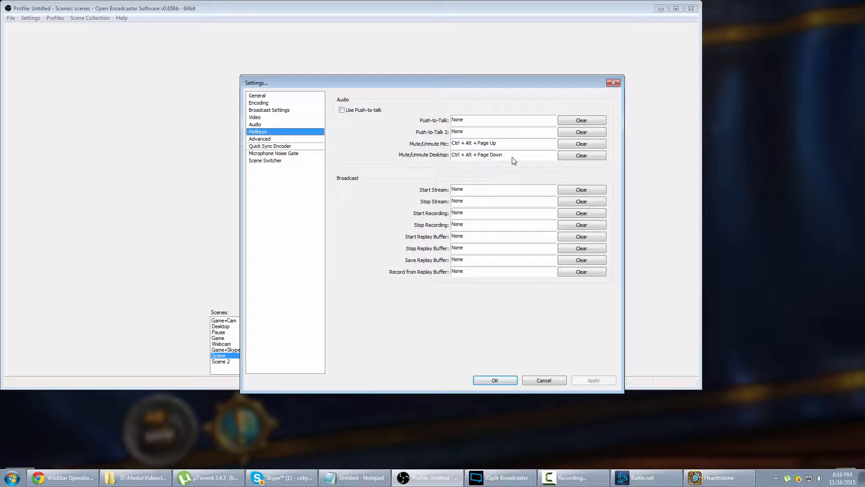
{"action": "left_click_drag", "start_coordinate": [410, 80], "coordinate": [423, 61]}
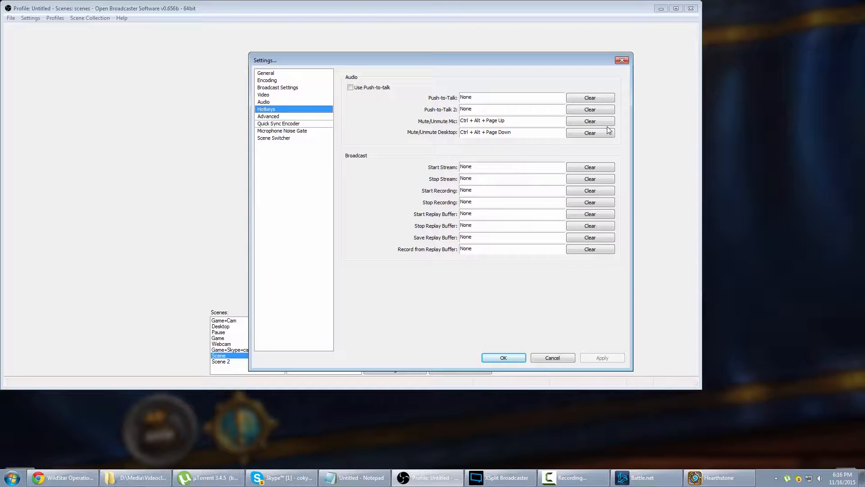
{"action": "left_click", "coordinate": [552, 358]}
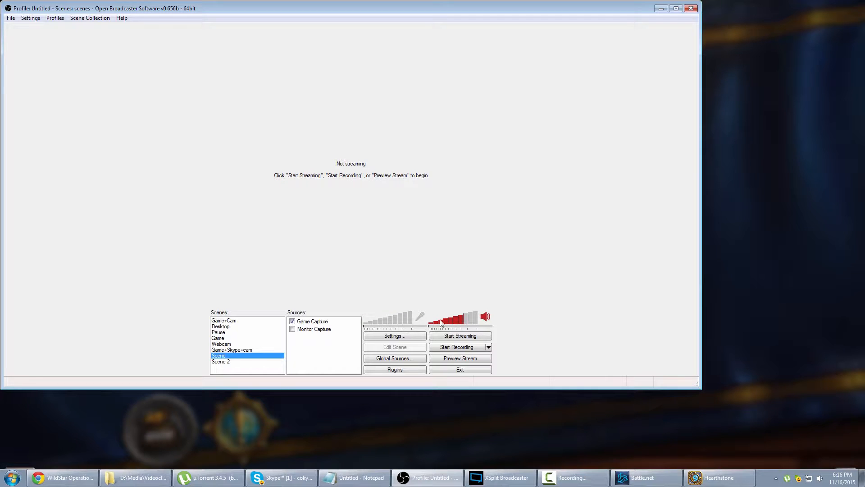
Reopen the program settings and display the Advanced options for examination
{"action": "left_click", "coordinate": [403, 337]}
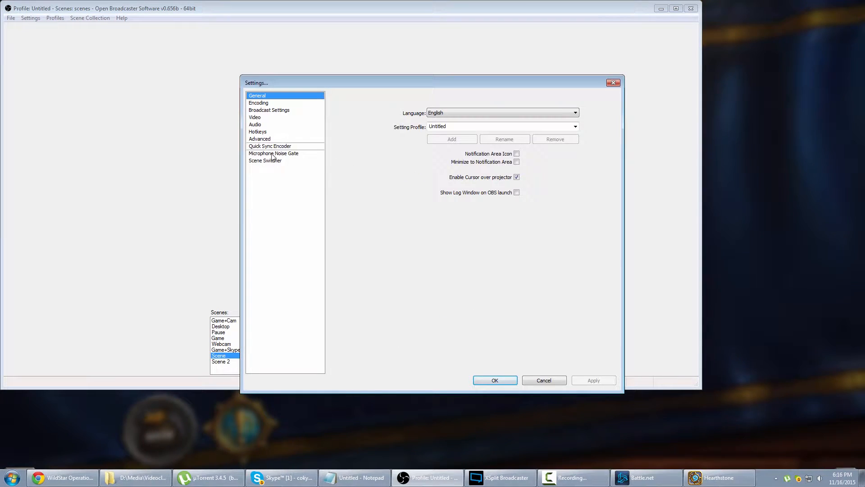
{"action": "left_click", "coordinate": [266, 139]}
{"action": "left_click", "coordinate": [266, 132]}
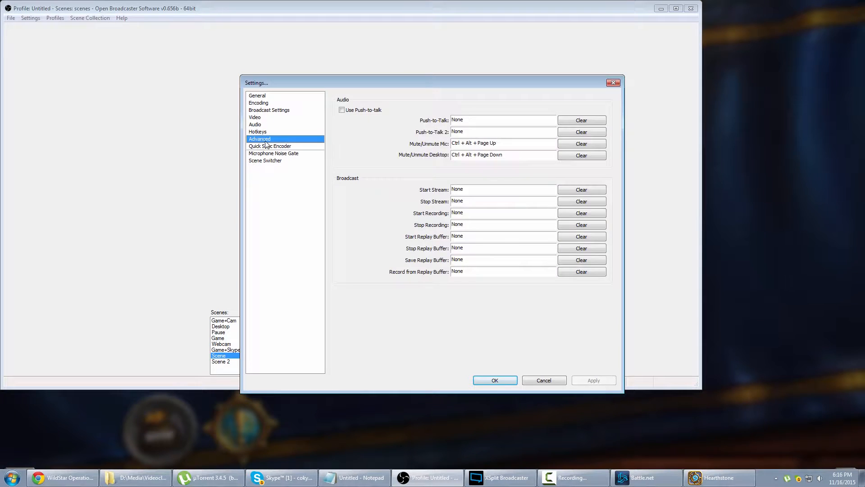
{"action": "left_click", "coordinate": [267, 138]}
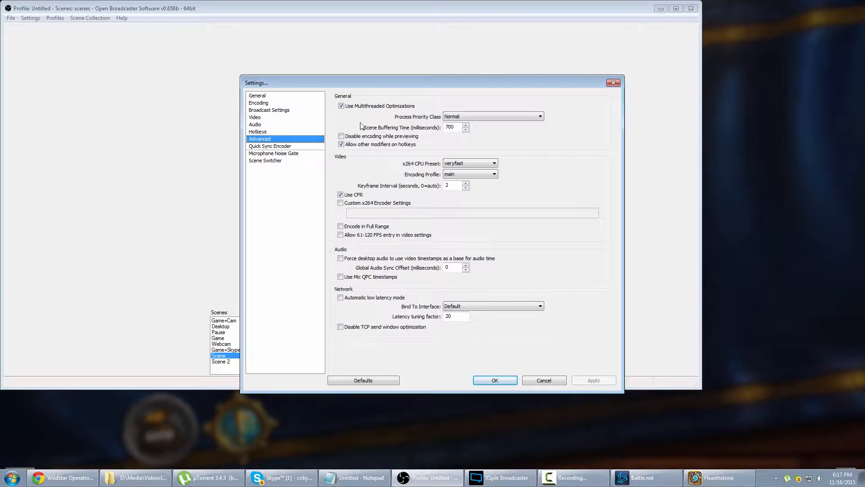
Review the Quick Sync Encoder, Microphone Noise Gate and Scene Switcher settings, ending on the noise gate options
{"action": "left_click", "coordinate": [275, 147]}
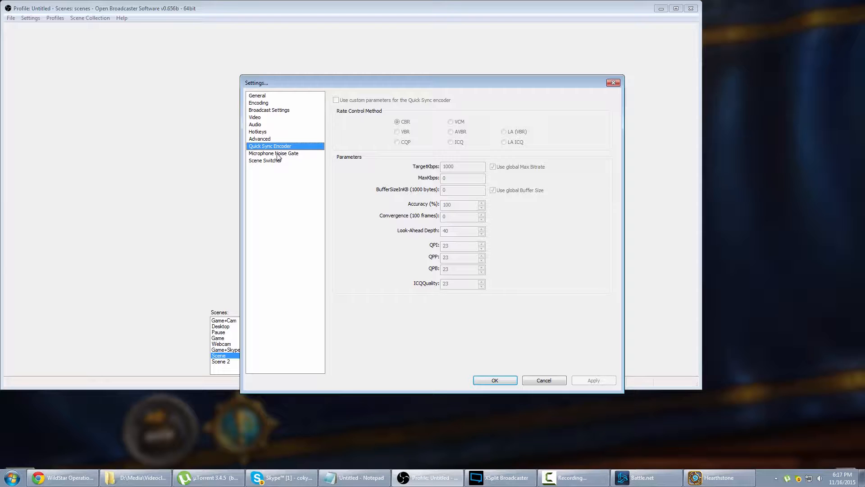
{"action": "left_click", "coordinate": [278, 154]}
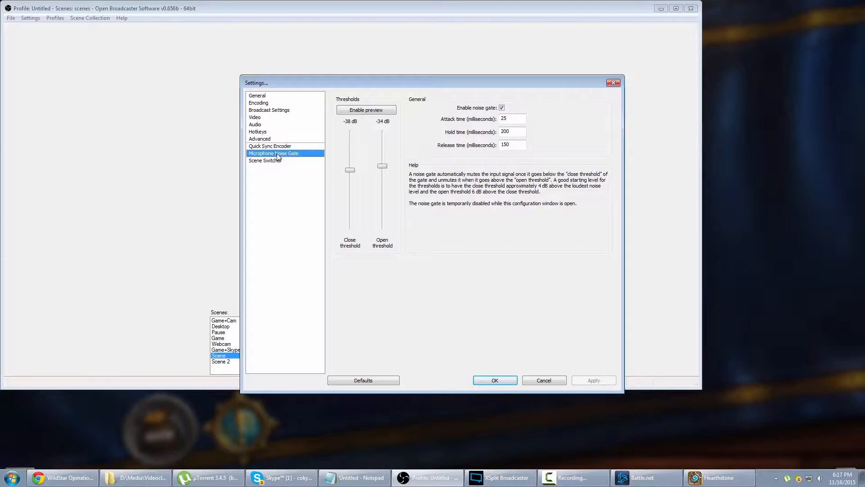
{"action": "left_click", "coordinate": [279, 163]}
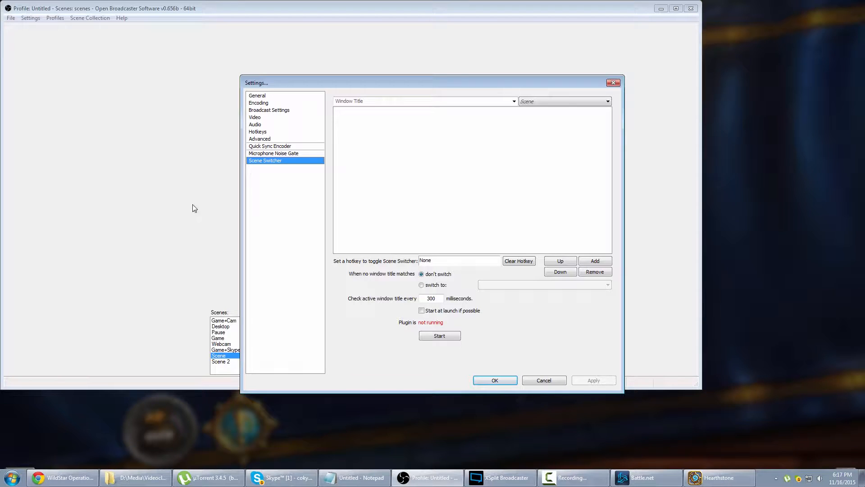
{"action": "left_click", "coordinate": [264, 154]}
{"action": "left_click", "coordinate": [266, 159]}
{"action": "left_click", "coordinate": [264, 154]}
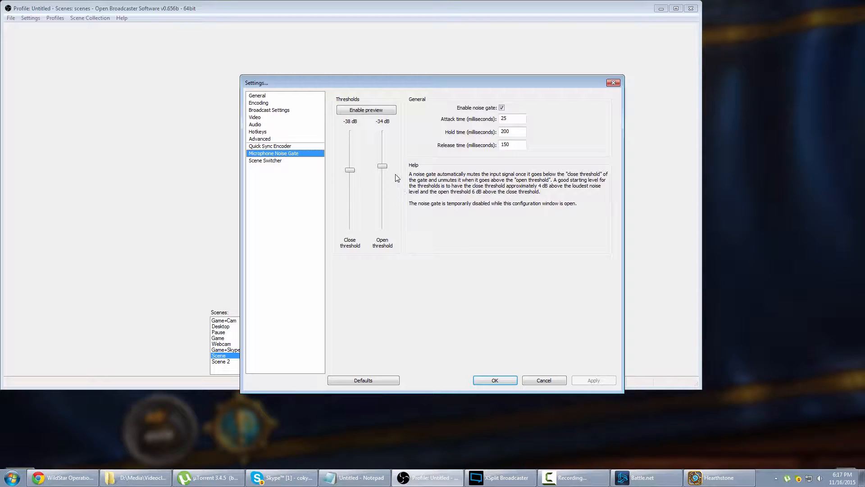
Briefly run the noise gate preview, stop it, and close the settings with the noise gate enabled
{"action": "left_click", "coordinate": [358, 113]}
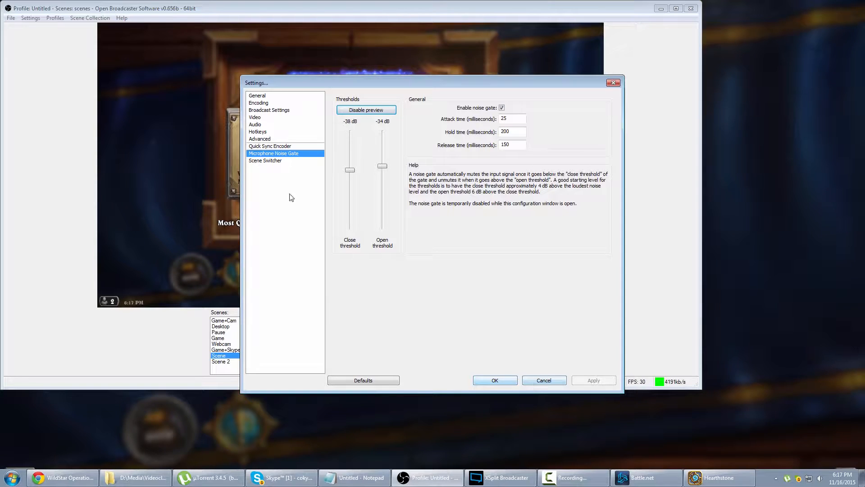
{"action": "left_click", "coordinate": [368, 111]}
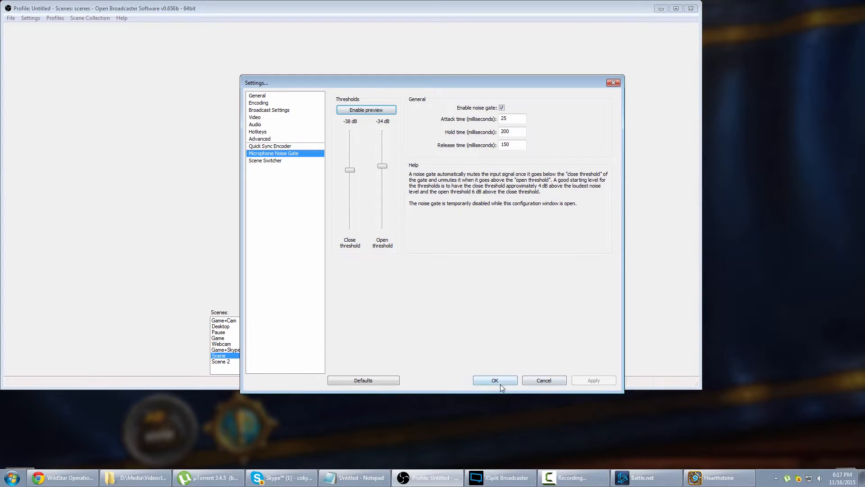
{"action": "left_click", "coordinate": [496, 379]}
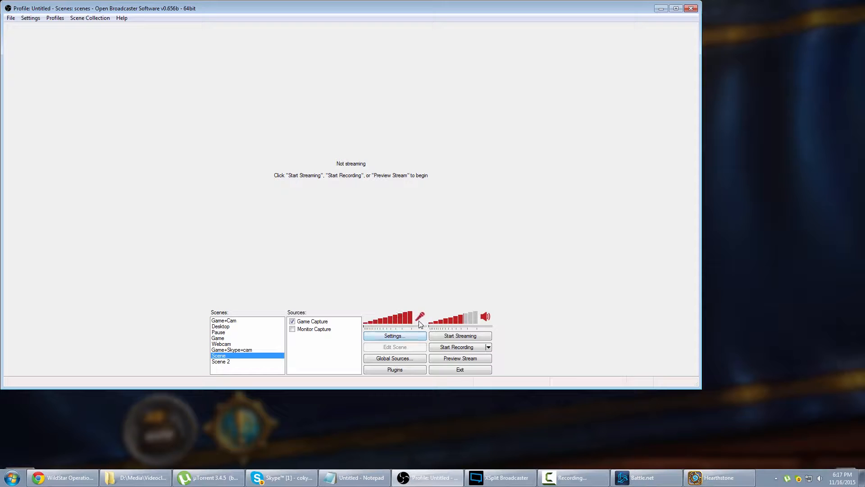
Reopen the noise gate settings and preview the microphone level while examining the attack, hold and release times, ending with the preview stopped
{"action": "left_click", "coordinate": [399, 337]}
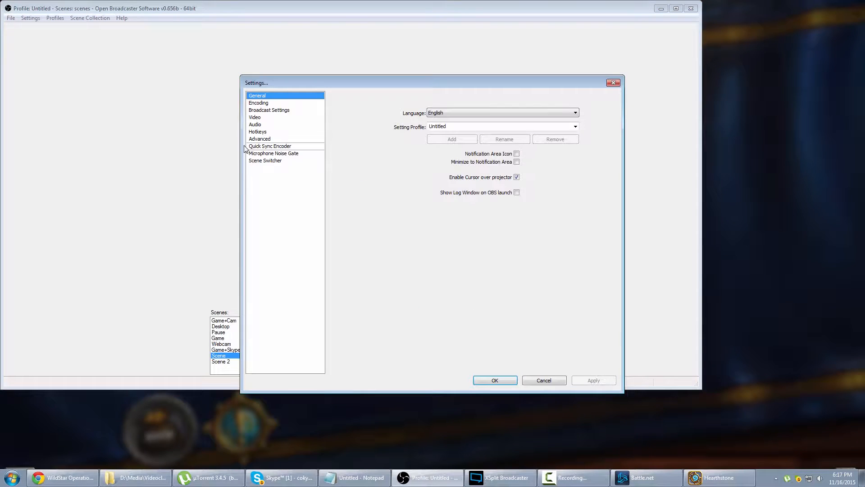
{"action": "left_click", "coordinate": [278, 154]}
{"action": "left_click", "coordinate": [354, 112]}
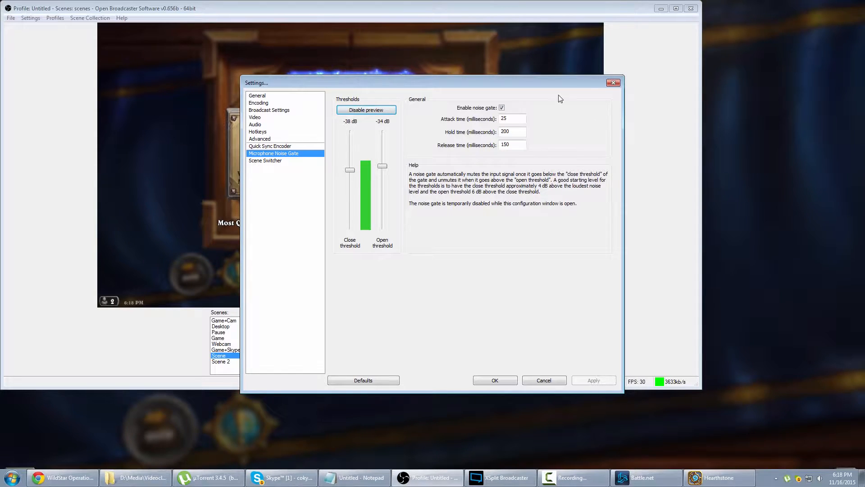
{"action": "key", "text": "Tab"}
{"action": "key", "text": "Tab"}
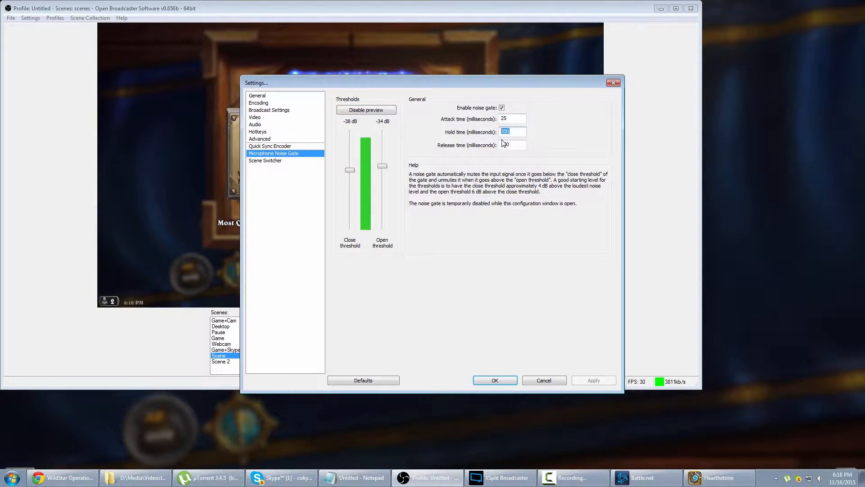
{"action": "key", "text": "Tab"}
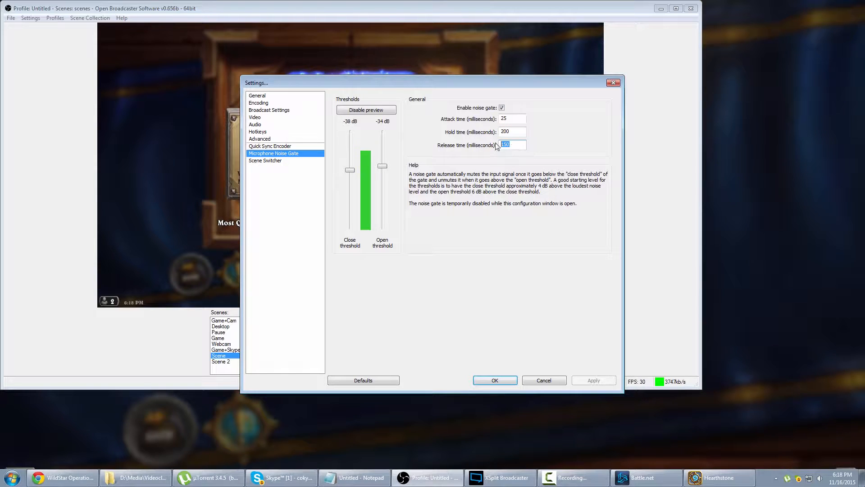
{"action": "left_click", "coordinate": [498, 118]}
{"action": "double_click", "coordinate": [497, 118]}
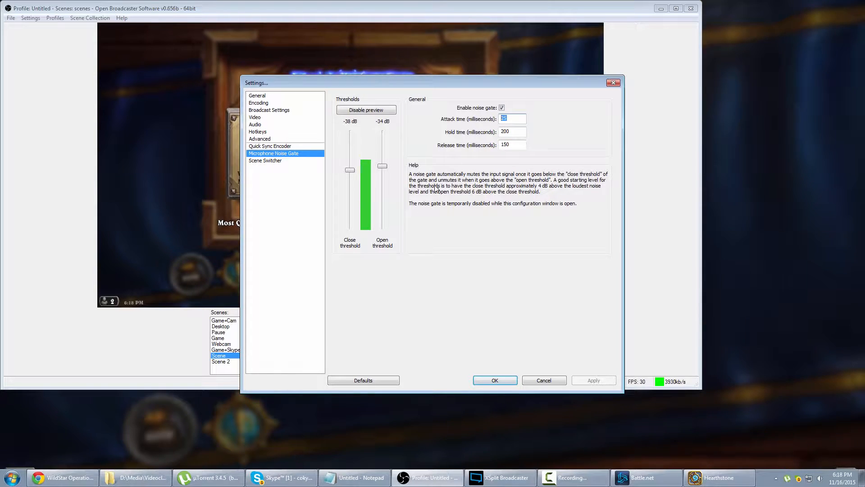
{"action": "left_click", "coordinate": [383, 111]}
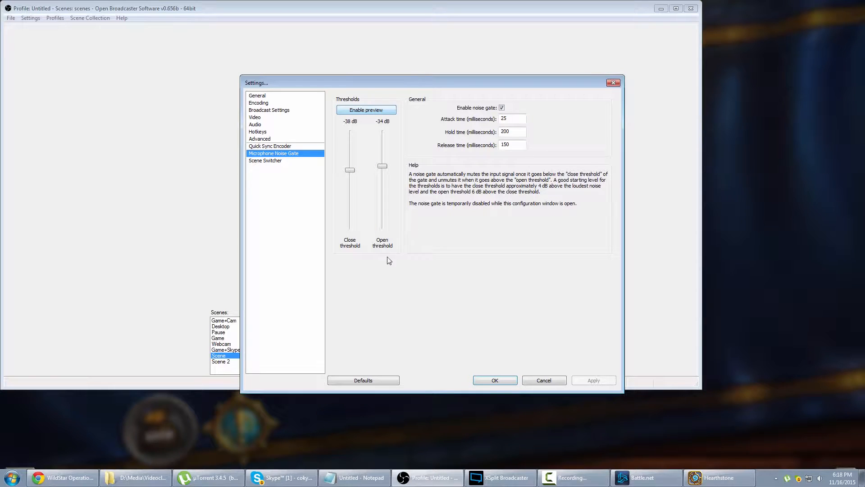
Examine the broadcast mode choices, the supported streaming services and the YouTube ingest servers in the Broadcast Settings
{"action": "left_click", "coordinate": [279, 112]}
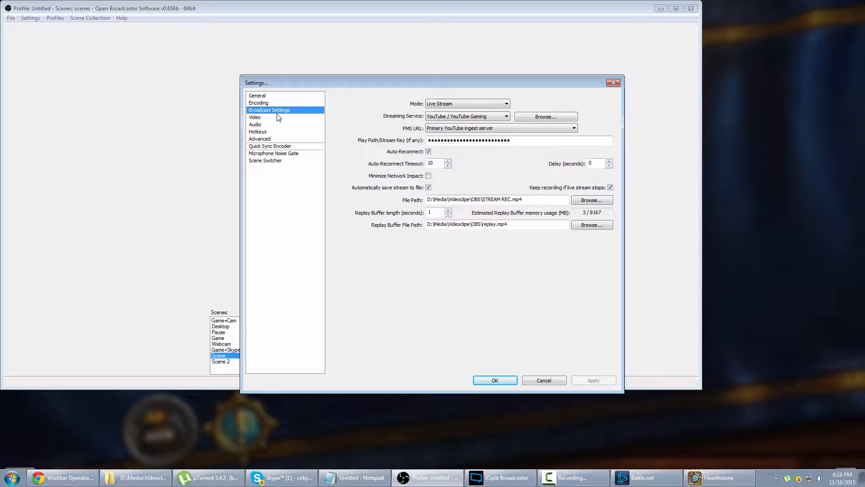
{"action": "left_click", "coordinate": [490, 105]}
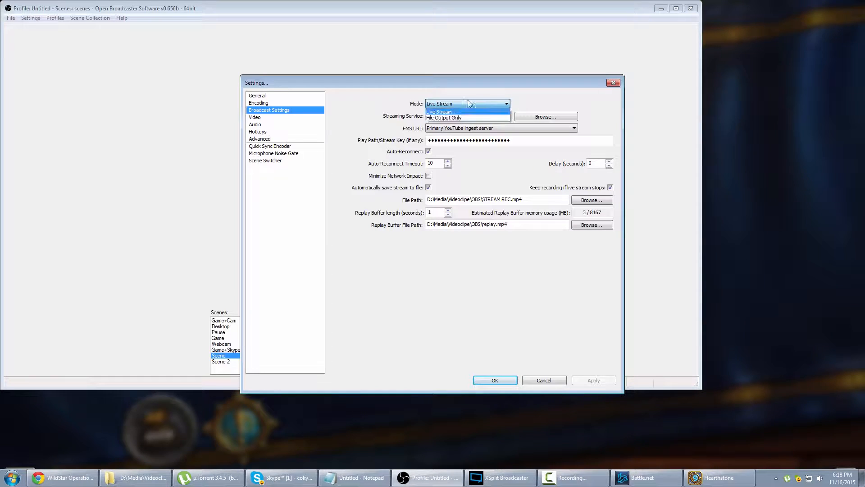
{"action": "left_click", "coordinate": [469, 105]}
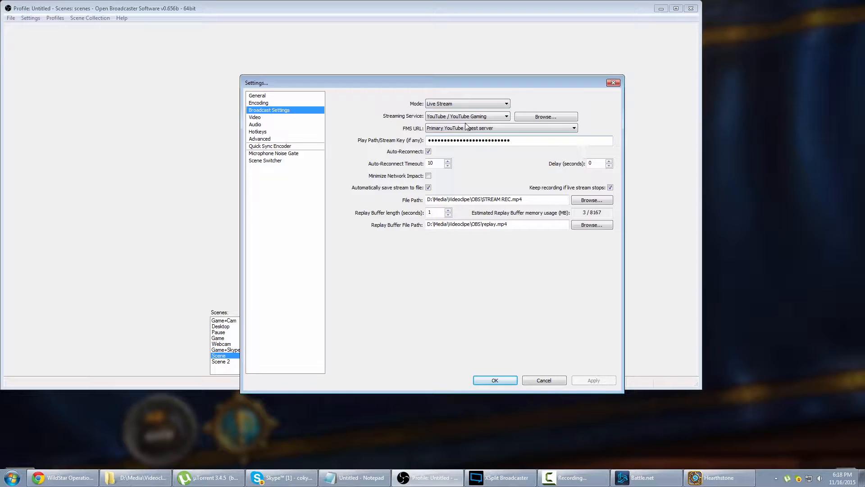
{"action": "left_click", "coordinate": [491, 117]}
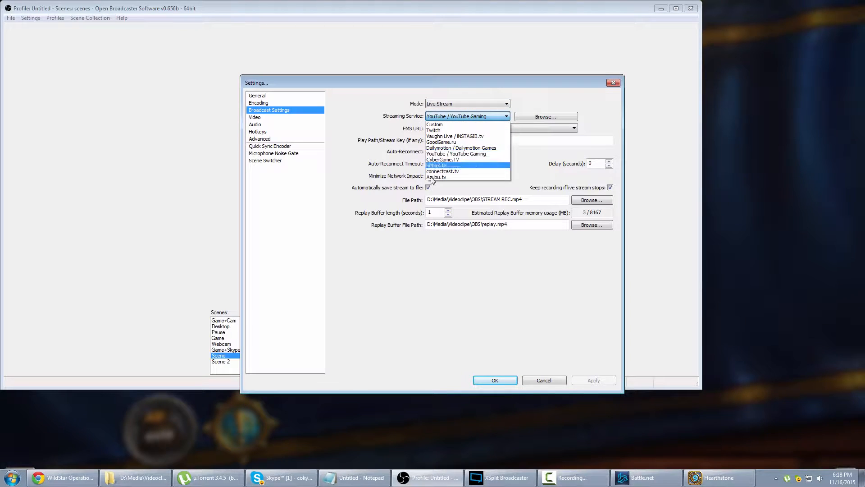
{"action": "left_click", "coordinate": [495, 116]}
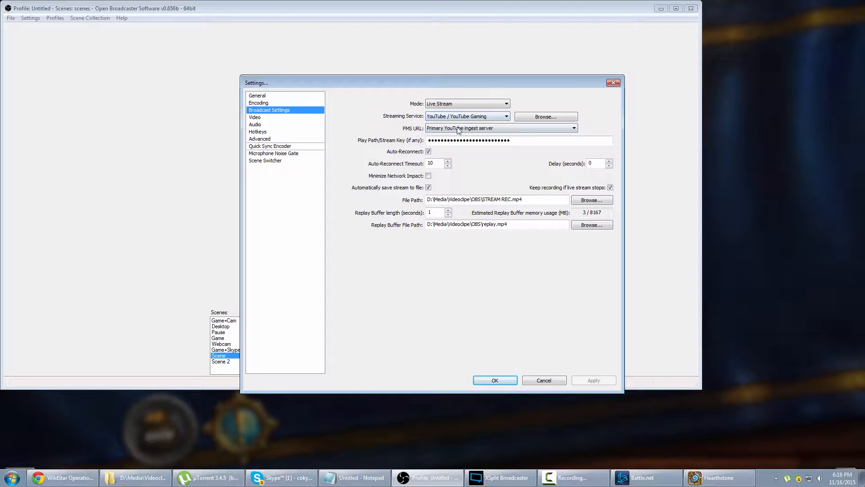
{"action": "left_click", "coordinate": [491, 128]}
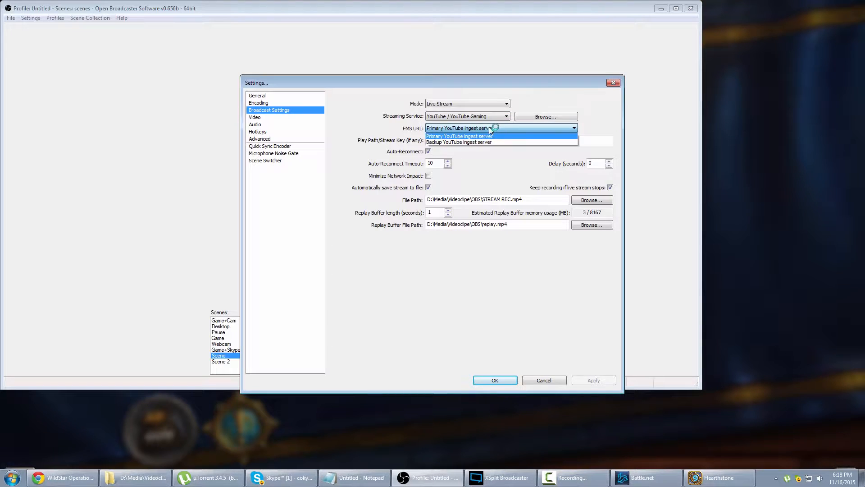
{"action": "left_click", "coordinate": [460, 129]}
Select Twitch as the streaming service, examine its FMS server choices, and close the settings without saving
{"action": "left_click", "coordinate": [464, 117]}
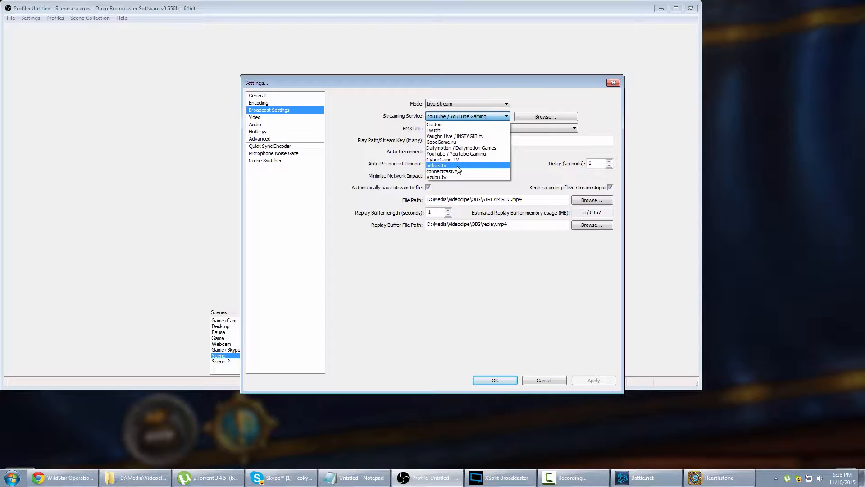
{"action": "left_click", "coordinate": [444, 130]}
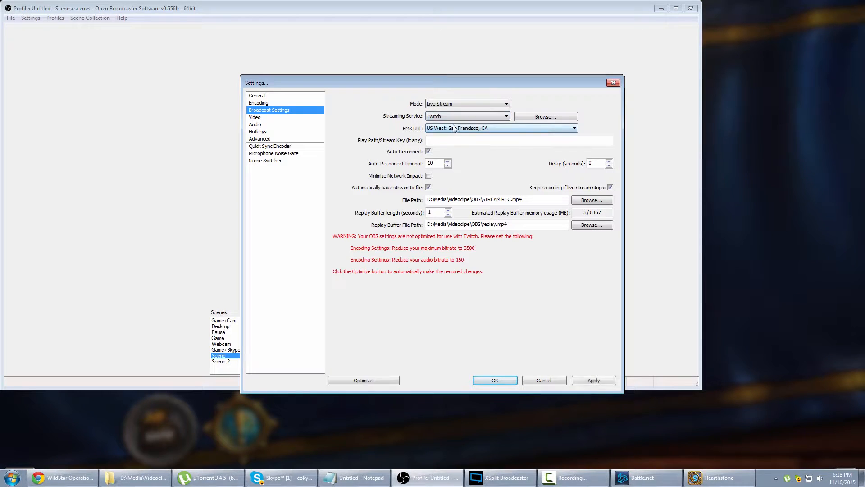
{"action": "left_click", "coordinate": [464, 129]}
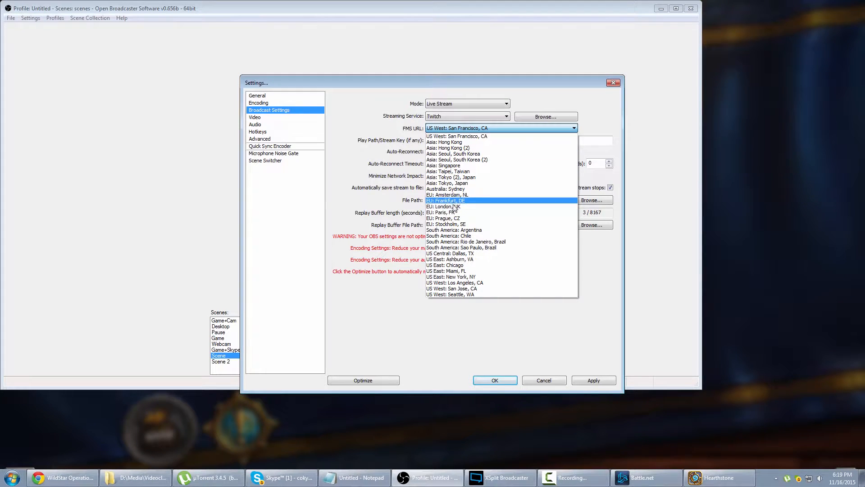
{"action": "left_click", "coordinate": [494, 128]}
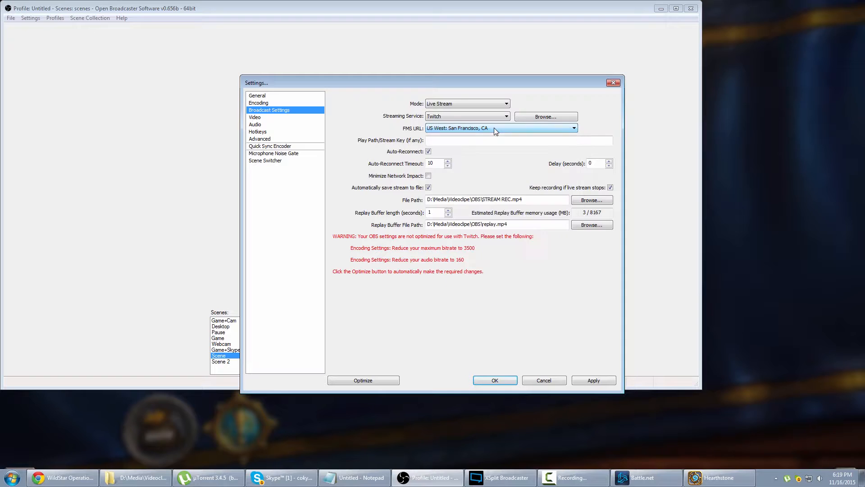
{"action": "left_click", "coordinate": [473, 117]}
{"action": "left_click", "coordinate": [473, 118]}
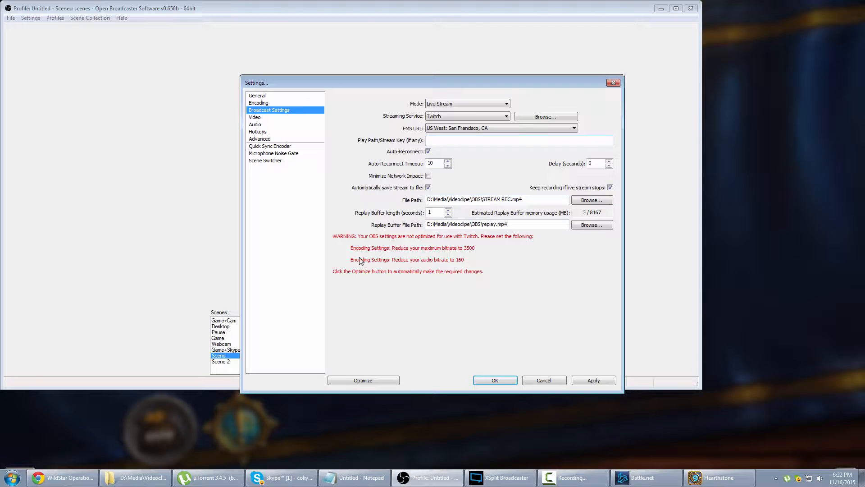
{"action": "left_click", "coordinate": [544, 381]}
Reopen the settings and review the Broadcast Settings along with the video and audio bitrates under Encoding
{"action": "left_click", "coordinate": [398, 338]}
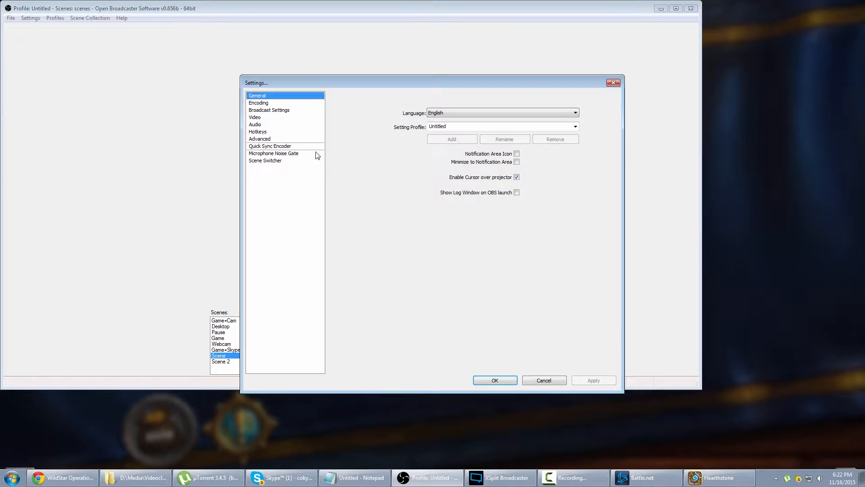
{"action": "left_click", "coordinate": [269, 112]}
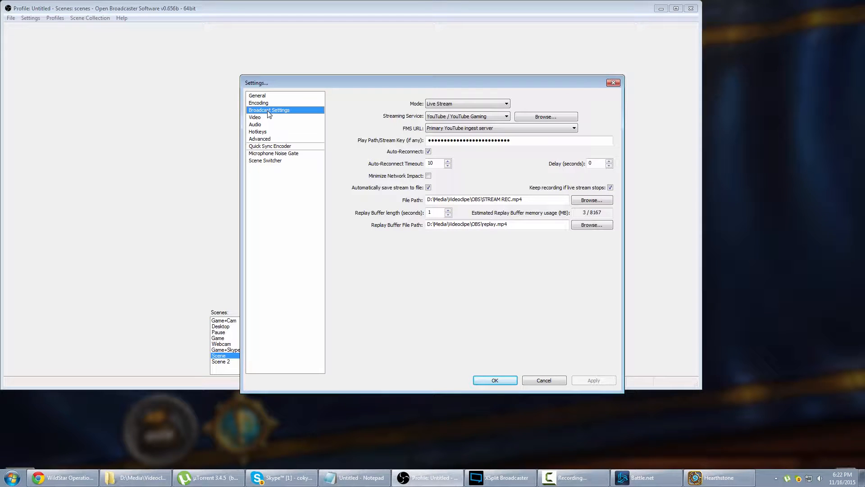
{"action": "left_click", "coordinate": [263, 103]}
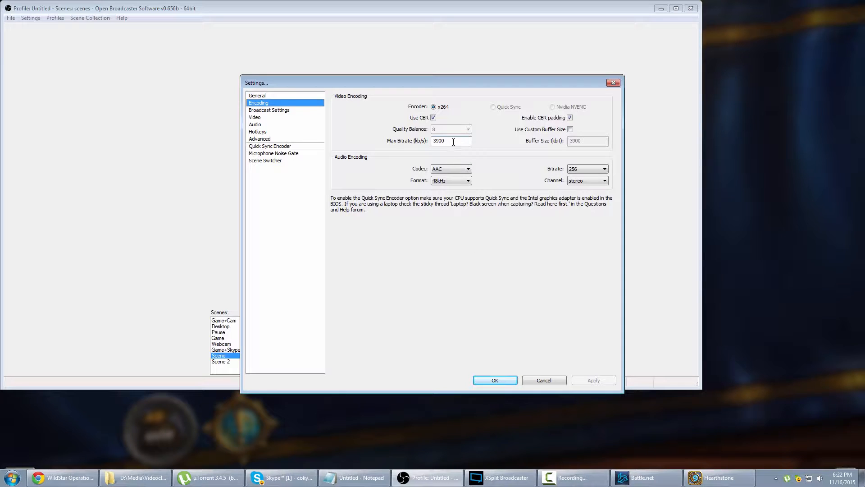
{"action": "left_click_drag", "start_coordinate": [451, 141], "coordinate": [432, 141]}
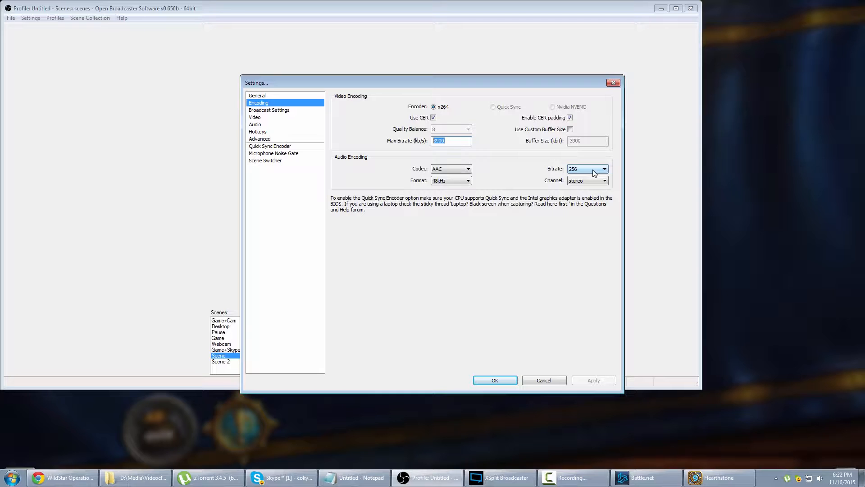
{"action": "left_click", "coordinate": [268, 111]}
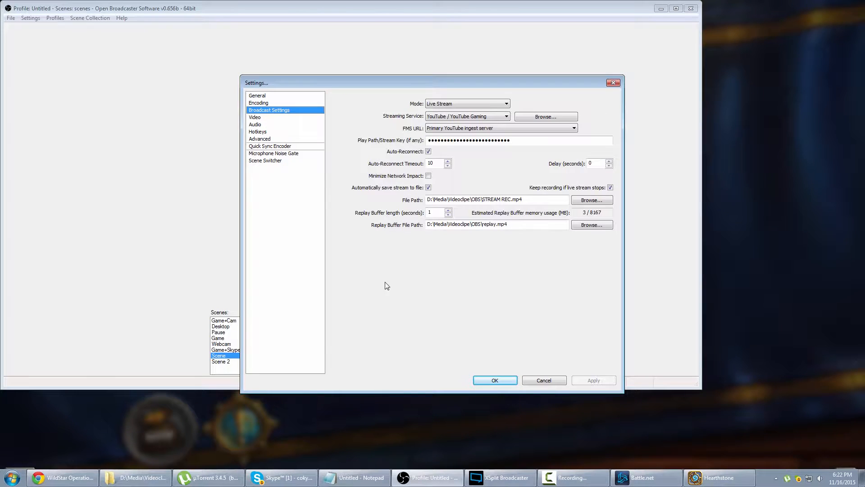
Set the maximum video encoding bitrate to 2000 kb/s, and discard the change when closing the settings
{"action": "left_click", "coordinate": [261, 103]}
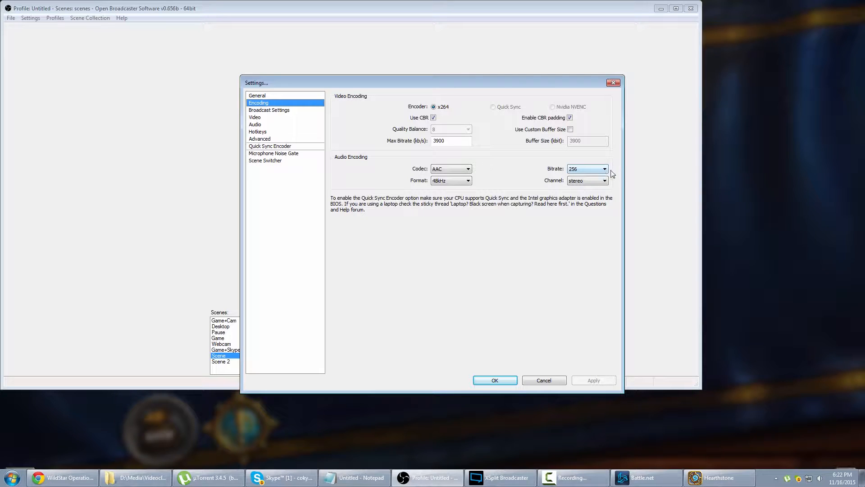
{"action": "double_click", "coordinate": [454, 140]}
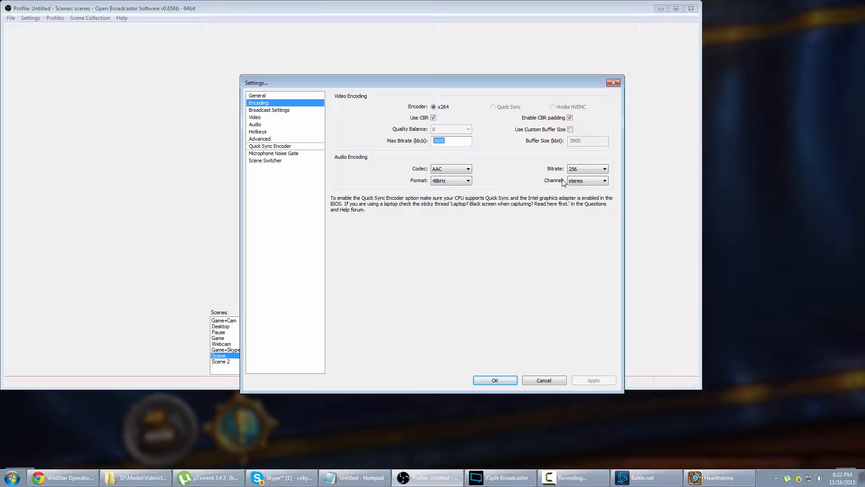
{"action": "type", "text": "2000"}
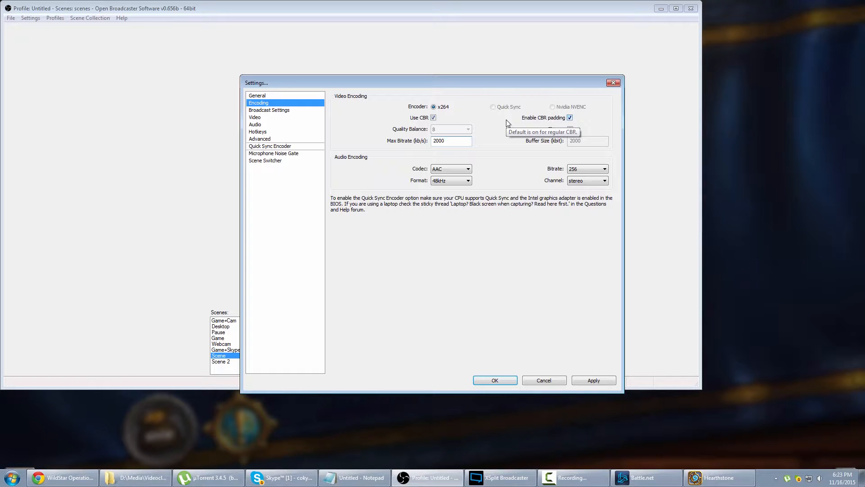
{"action": "double_click", "coordinate": [439, 141]}
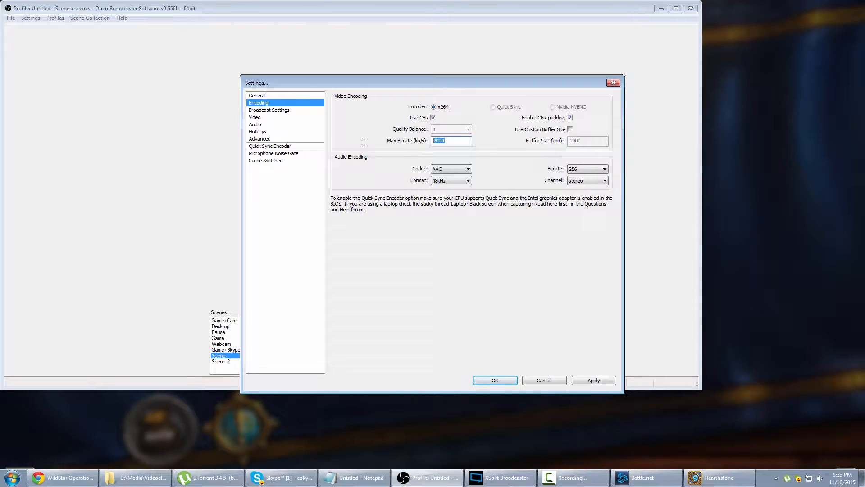
{"action": "left_click", "coordinate": [466, 143]}
{"action": "left_click", "coordinate": [552, 383]}
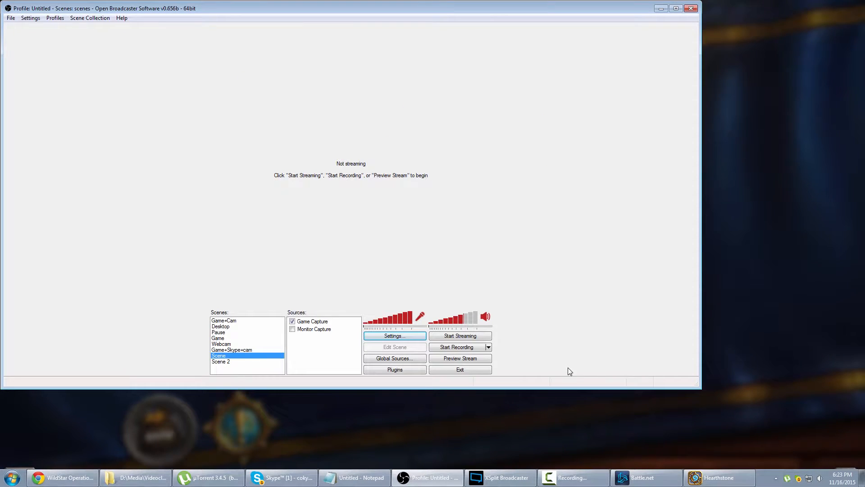
Switch to XSplit Broadcaster
{"action": "left_click", "coordinate": [496, 476]}
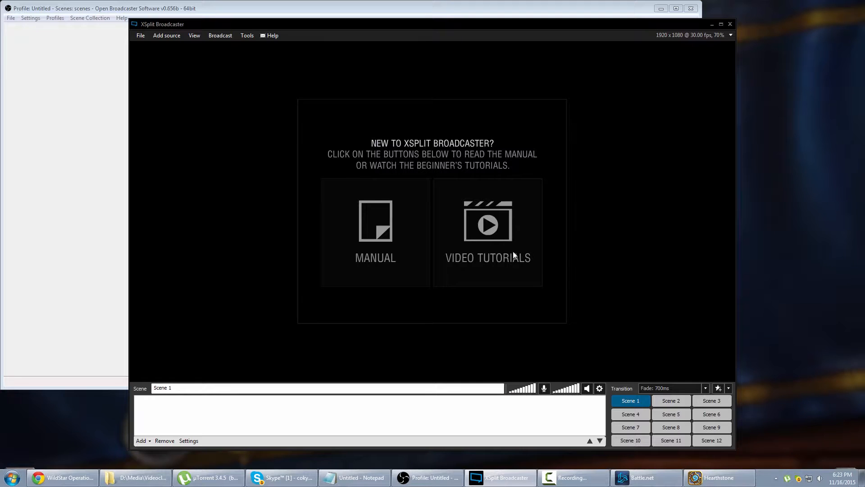
Run the bandwidth test from the Twitch broadcast channel's properties, cancel the properties, and close XSplit Broadcaster
{"action": "mouse_move", "coordinate": [637, 414]}
{"action": "left_click", "coordinate": [227, 33]}
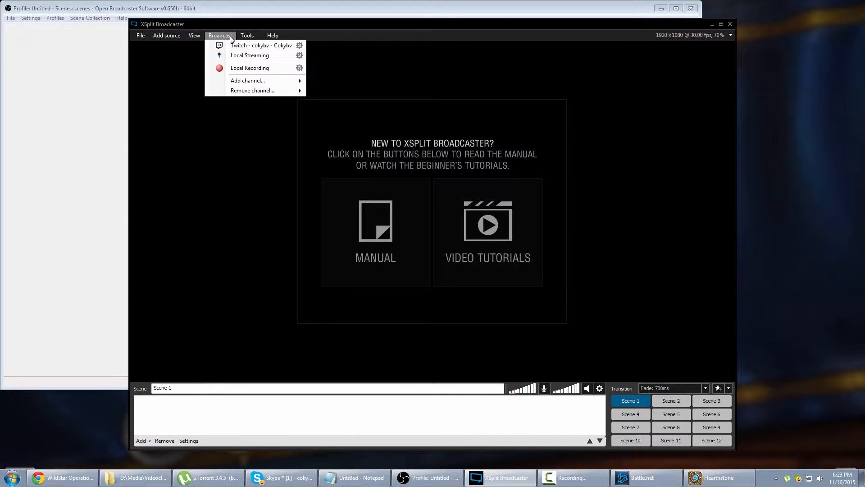
{"action": "mouse_move", "coordinate": [257, 82]}
{"action": "left_click", "coordinate": [299, 45]}
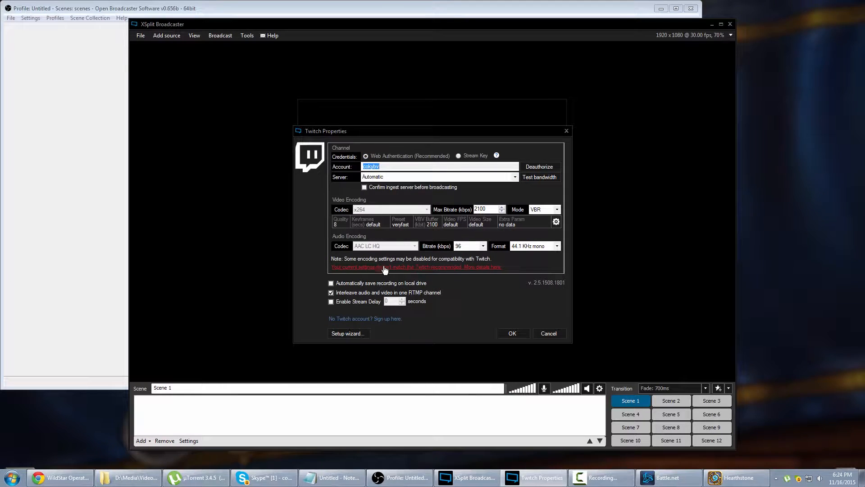
{"action": "left_click", "coordinate": [542, 178]}
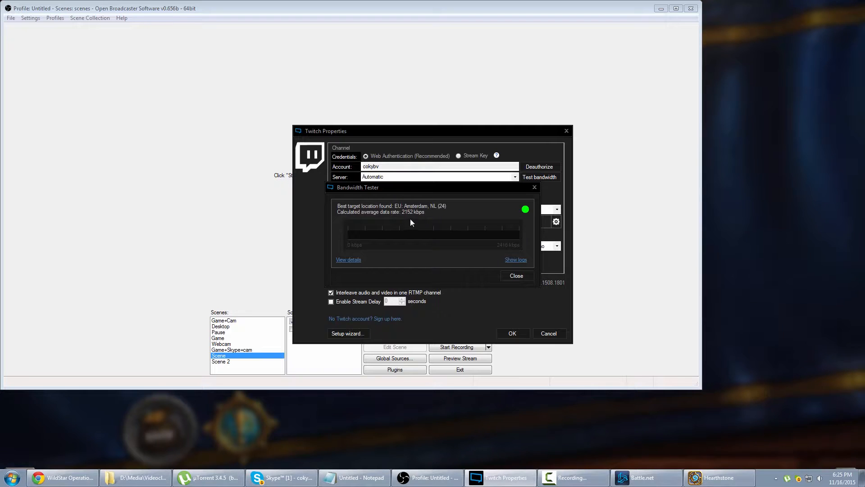
{"action": "left_click", "coordinate": [516, 275]}
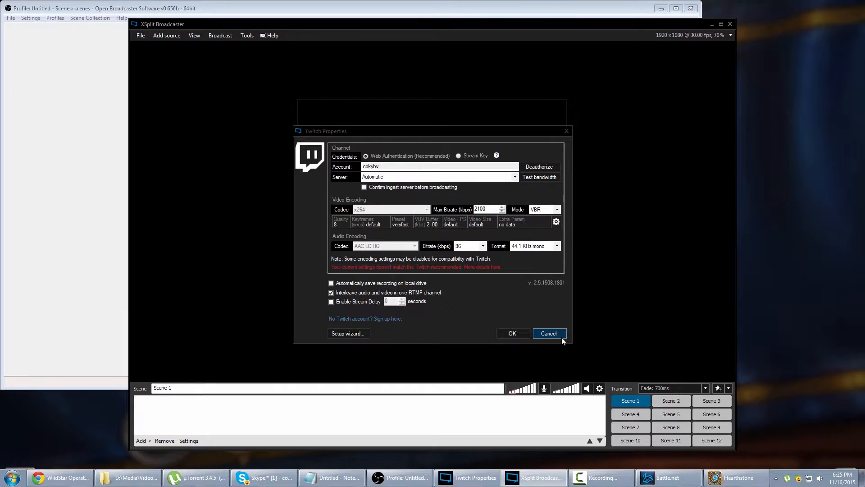
{"action": "left_click", "coordinate": [557, 336]}
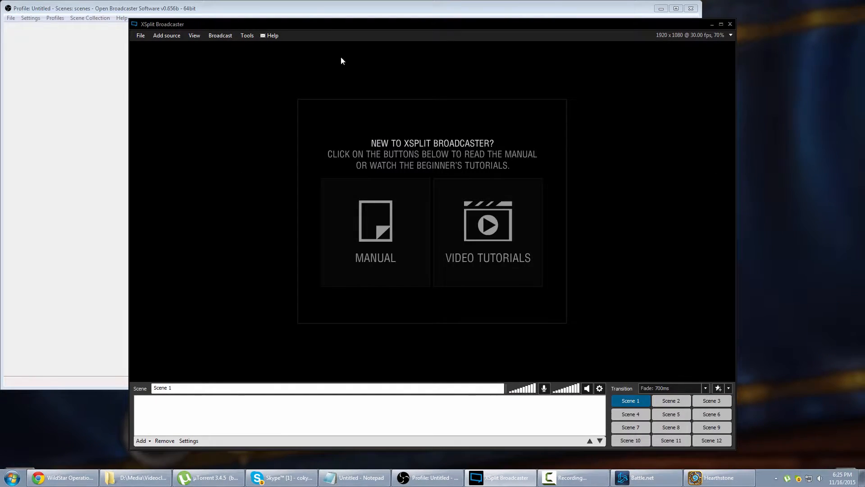
{"action": "left_click", "coordinate": [730, 25]}
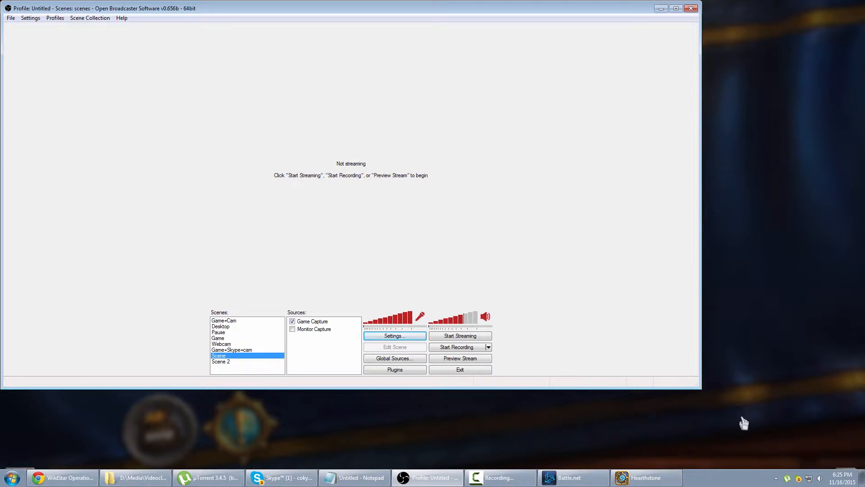
Set the maximum video bitrate to 2100 kb/s in the OBS Encoding settings, and discard the change
{"action": "left_click", "coordinate": [399, 336]}
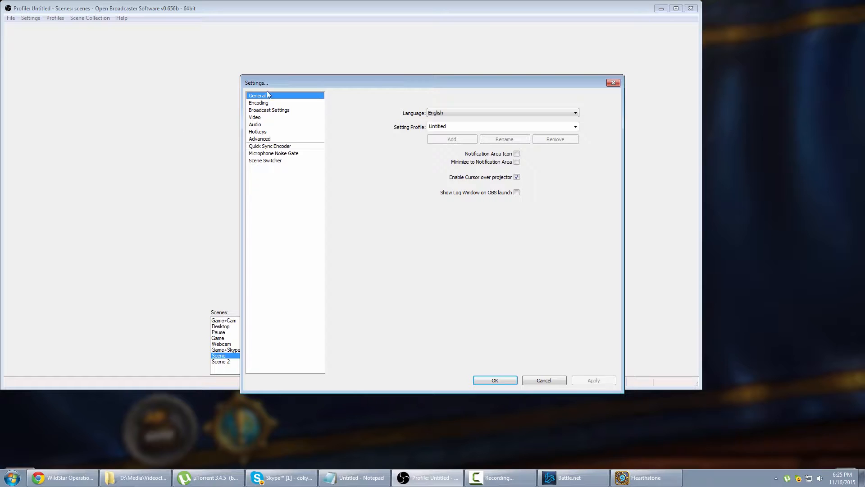
{"action": "left_click", "coordinate": [266, 104]}
{"action": "left_click_drag", "start_coordinate": [458, 140], "coordinate": [336, 144]}
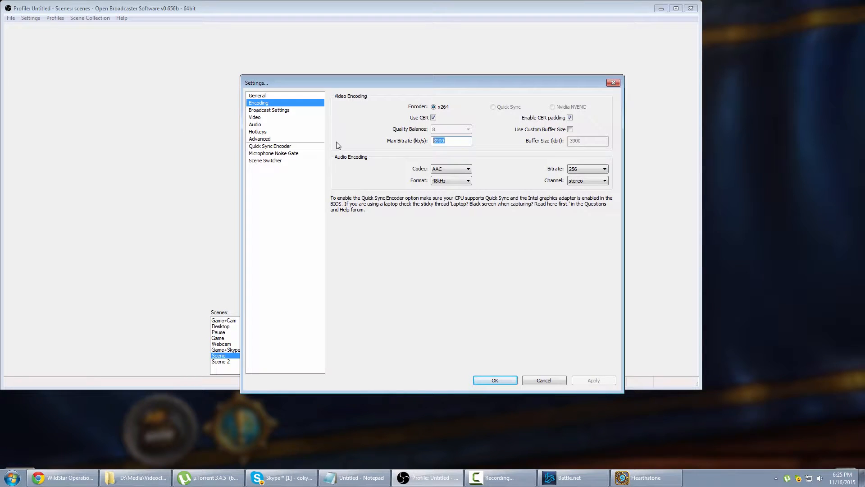
{"action": "type", "text": "2100"}
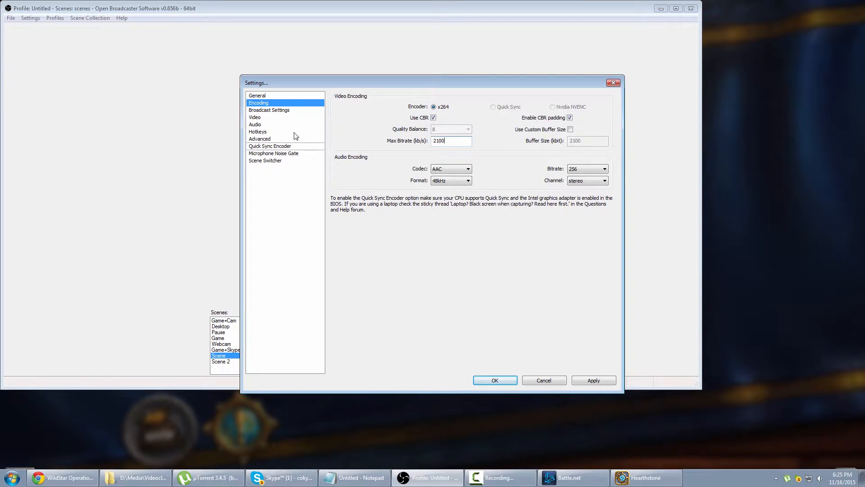
{"action": "left_click", "coordinate": [282, 111]}
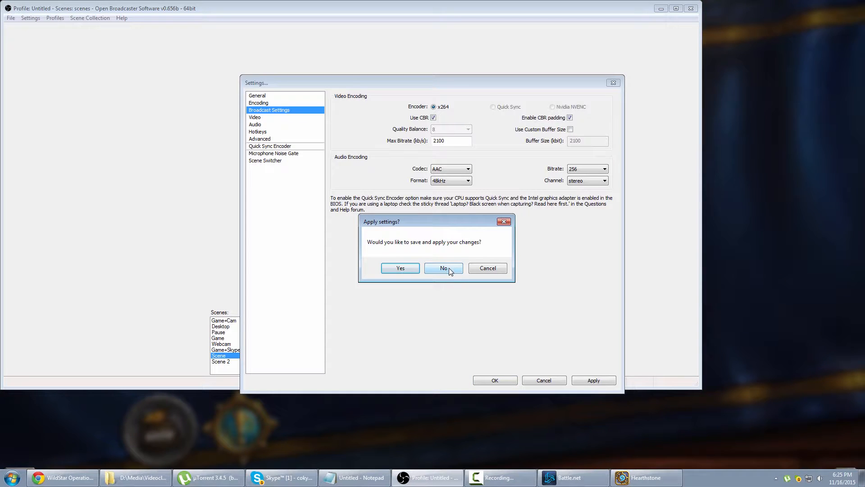
{"action": "left_click", "coordinate": [444, 269]}
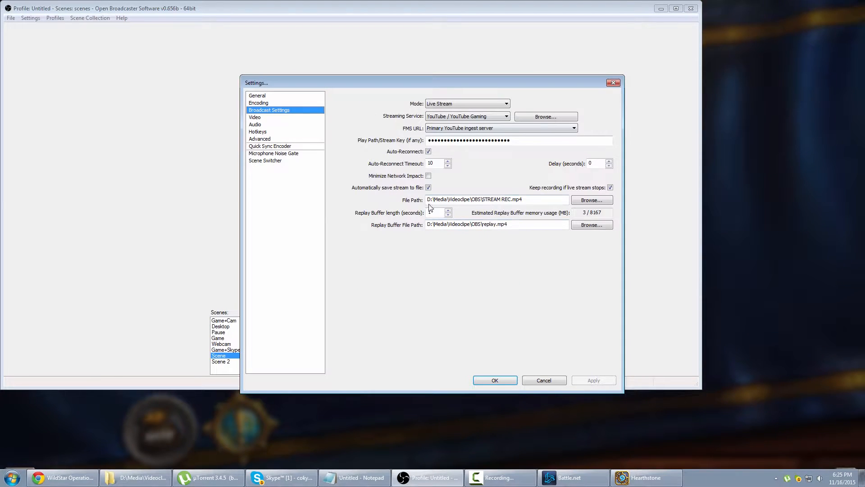
Select Twitch as the streaming service with the EU: Amsterdam, NL server, and cancel the settings
{"action": "left_click", "coordinate": [454, 104]}
{"action": "left_click", "coordinate": [454, 111]}
{"action": "left_click", "coordinate": [464, 116]}
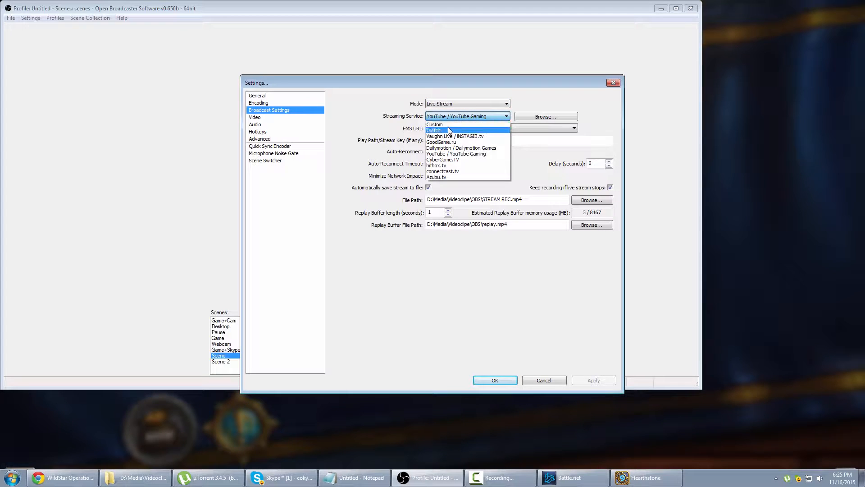
{"action": "left_click", "coordinate": [462, 129]}
{"action": "left_click", "coordinate": [463, 128]}
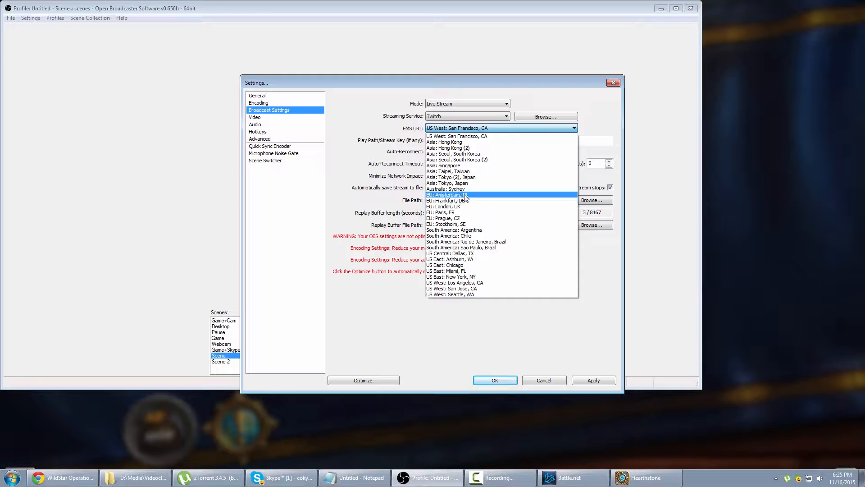
{"action": "left_click", "coordinate": [493, 195]}
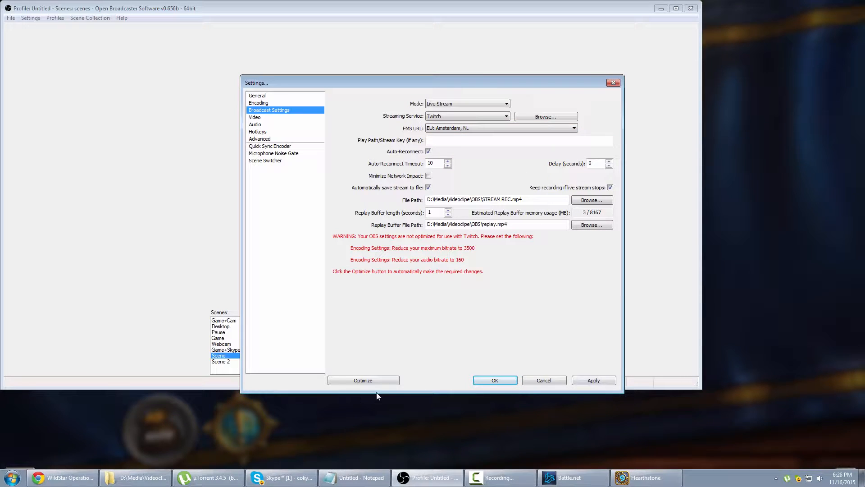
{"action": "left_click", "coordinate": [550, 382]}
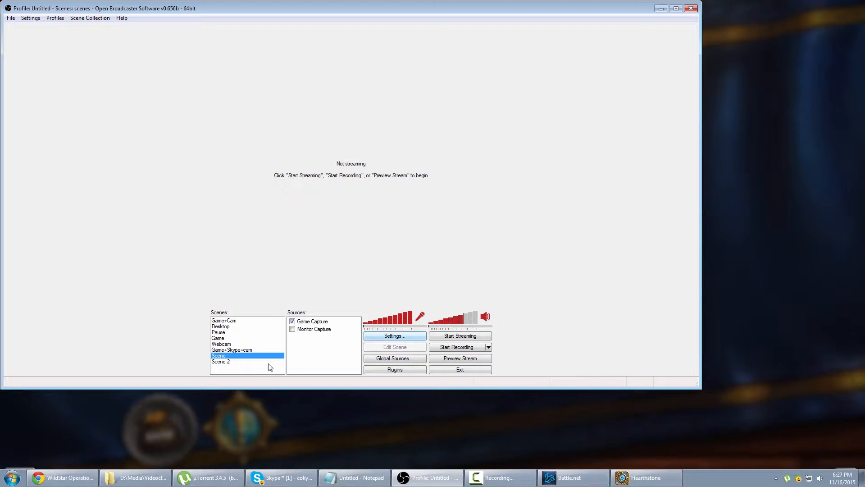
Alternate between Scene 2 and Scene, leave Scene selected, and start the stream preview
{"action": "left_click", "coordinate": [225, 361]}
{"action": "left_click", "coordinate": [224, 356]}
{"action": "left_click", "coordinate": [225, 361]}
{"action": "left_click", "coordinate": [225, 356]}
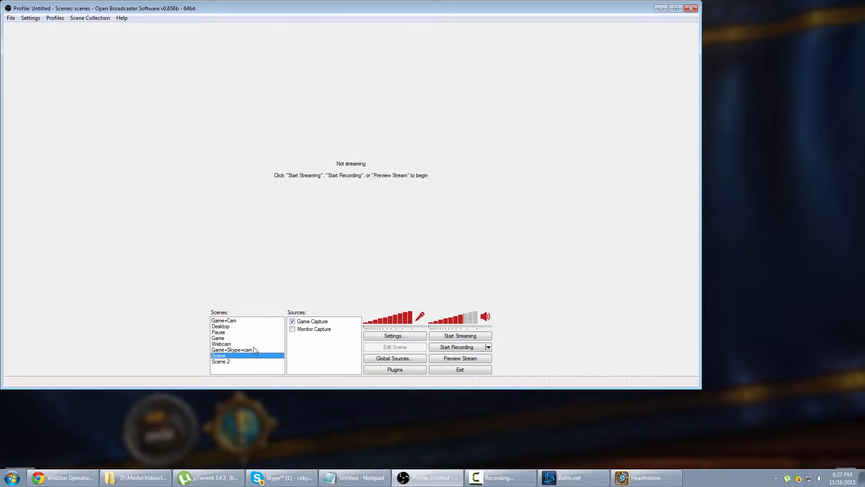
{"action": "left_click", "coordinate": [460, 358]}
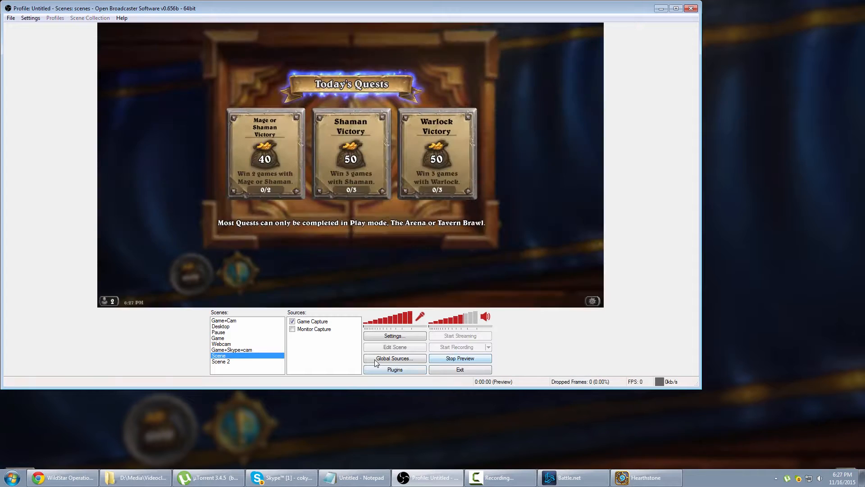
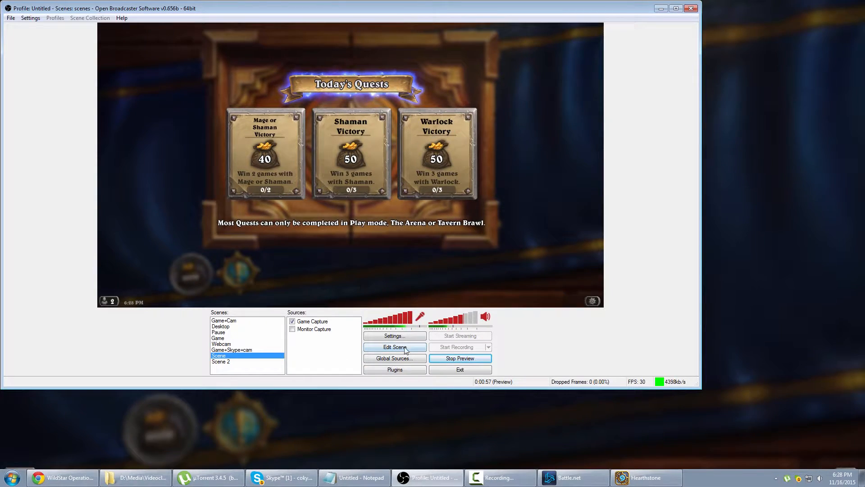
Examine the mode choices in the Broadcast Settings, keeping Live Stream selected
{"action": "left_click", "coordinate": [395, 336]}
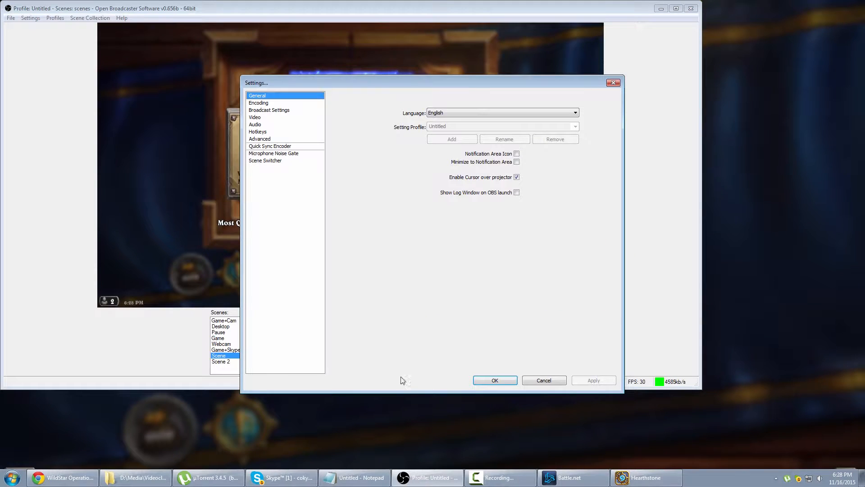
{"action": "left_click", "coordinate": [269, 111]}
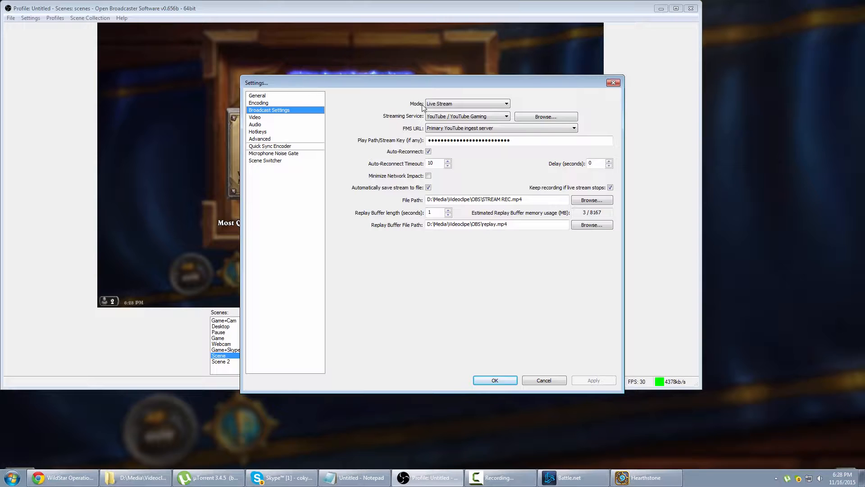
{"action": "left_click", "coordinate": [445, 104]}
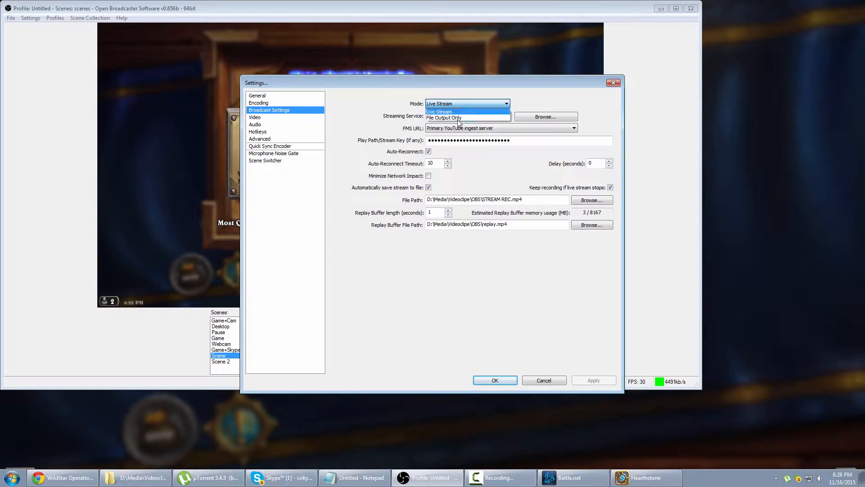
{"action": "left_click", "coordinate": [446, 110]}
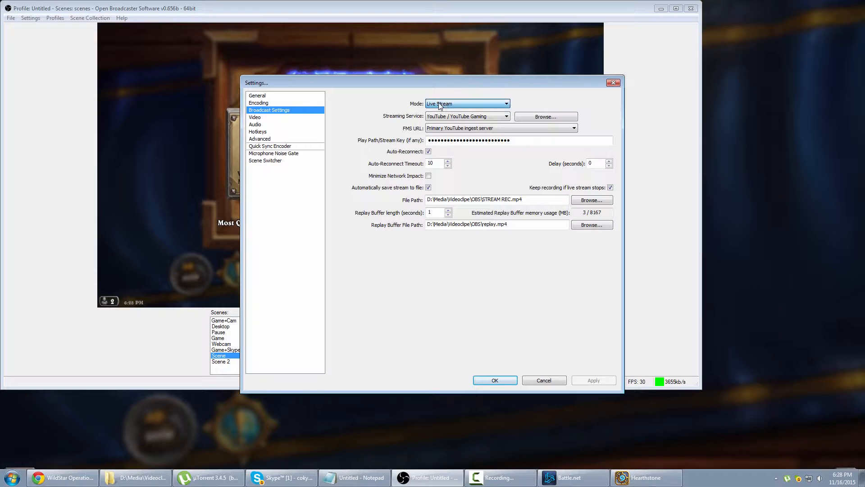
Enter 12000 kb/s as the maximum video bitrate under Encoding
{"action": "left_click", "coordinate": [261, 102]}
{"action": "double_click", "coordinate": [446, 141]}
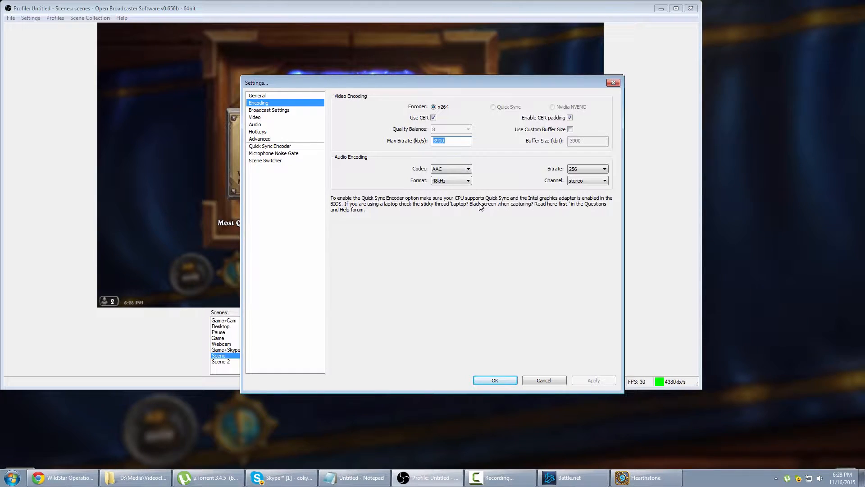
{"action": "type", "text": "12000"}
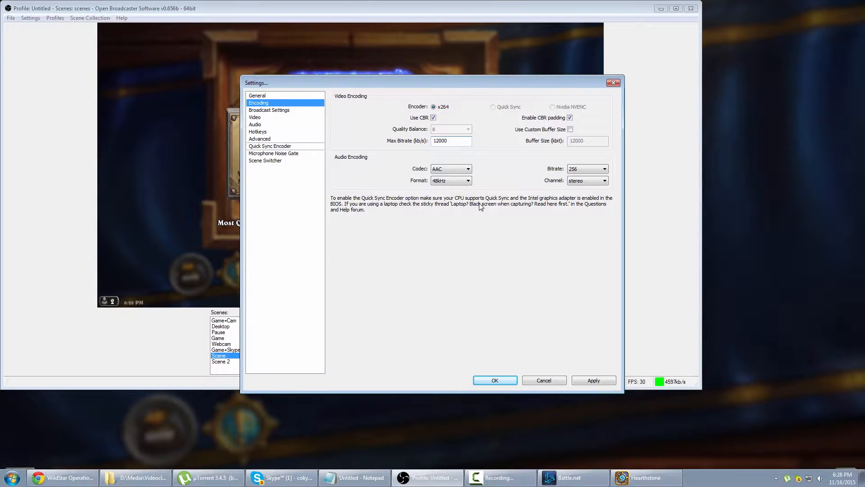
Replace the maximum video bitrate with 10000 kb/s
{"action": "key", "text": "BackSpace"}
{"action": "key", "text": "BackSpace"}
{"action": "key", "text": "BackSpace"}
{"action": "key", "text": "BackSpace"}
{"action": "key", "text": "BackSpace"}
{"action": "type", "text": "1"}
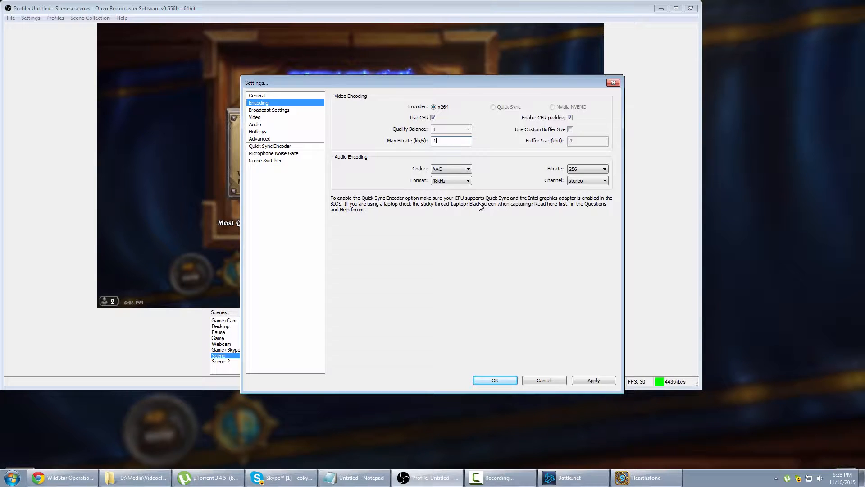
{"action": "type", "text": "0000"}
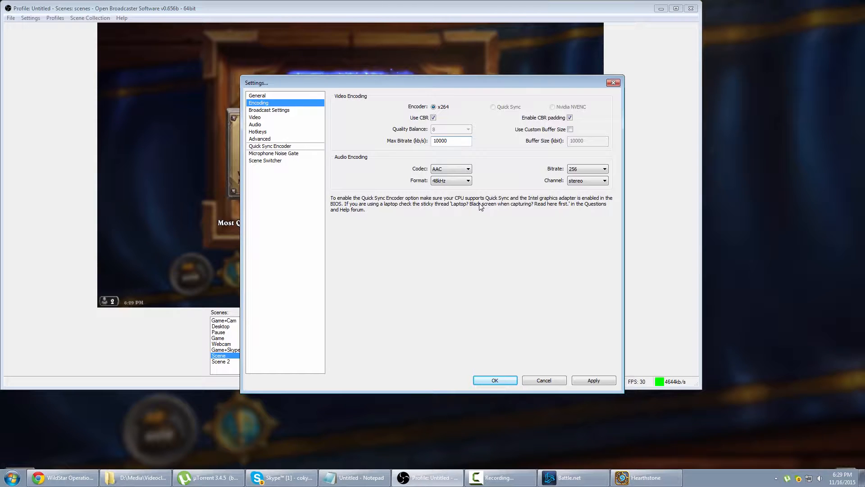
Change the maximum video bitrate back to 12000 kb/s
{"action": "key", "text": "BackSpace"}
{"action": "key", "text": "BackSpace"}
{"action": "key", "text": "BackSpace"}
{"action": "key", "text": "BackSpace"}
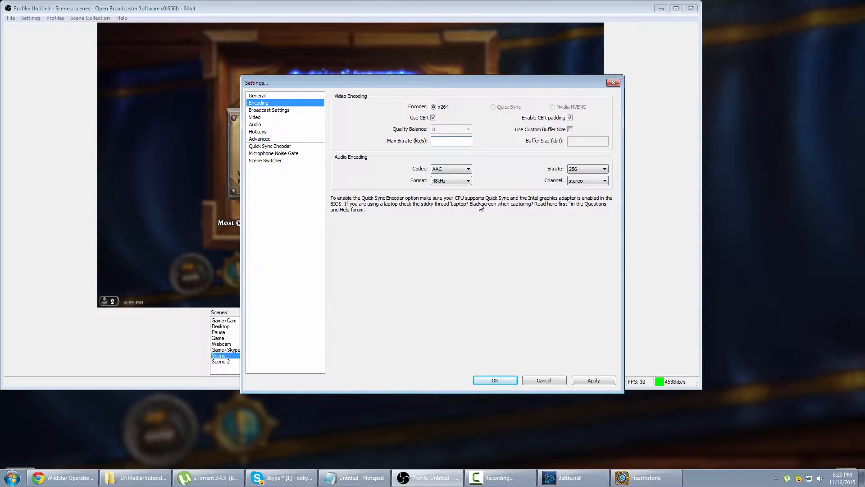
{"action": "type", "text": "12000"}
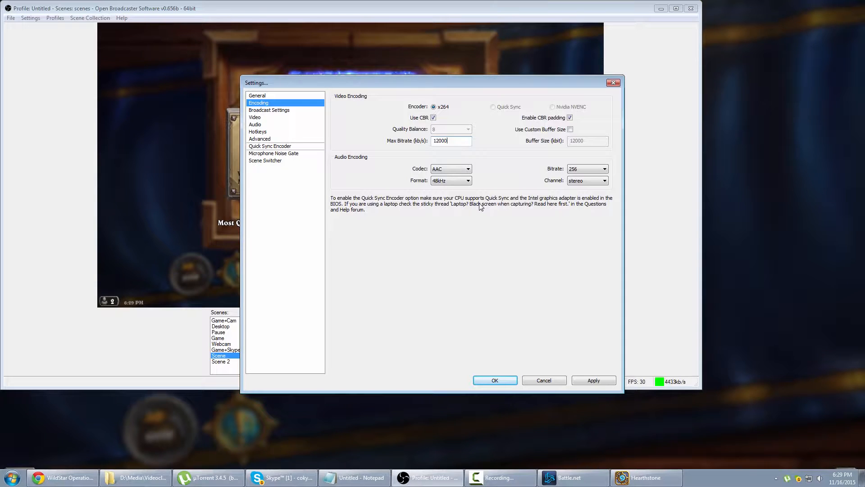
Raise the maximum video bitrate to 20000 kb/s
{"action": "key", "text": "BackSpace"}
{"action": "key", "text": "BackSpace"}
{"action": "key", "text": "BackSpace"}
{"action": "key", "text": "BackSpace"}
{"action": "key", "text": "BackSpace"}
{"action": "type", "text": "200"}
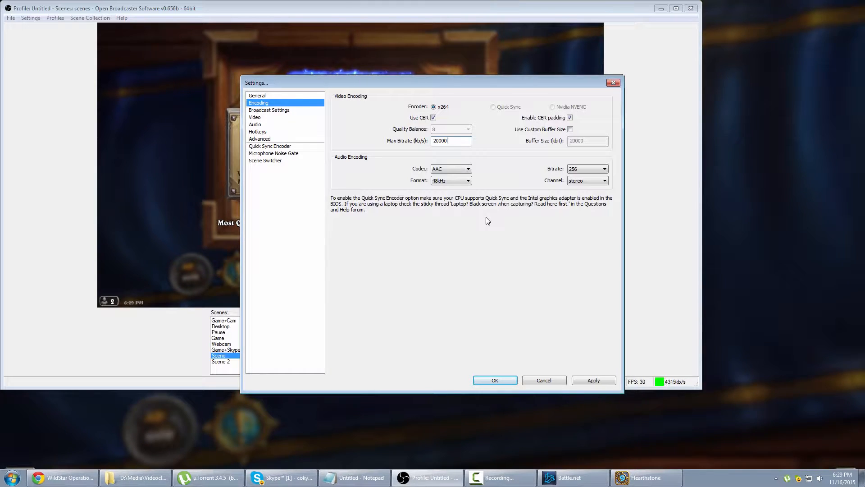
Discard the unsaved bitrate change, recheck the Encoding settings, and close the settings without saving
{"action": "mouse_move", "coordinate": [456, 142]}
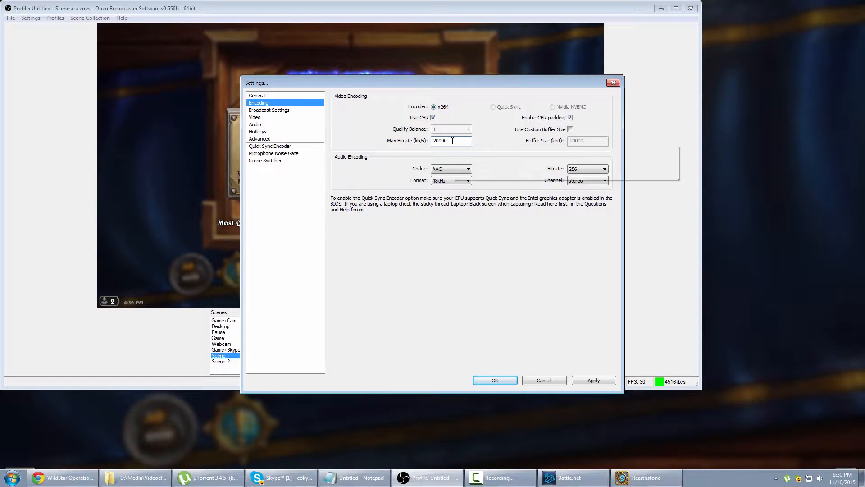
{"action": "left_click_drag", "start_coordinate": [452, 140], "coordinate": [418, 140]}
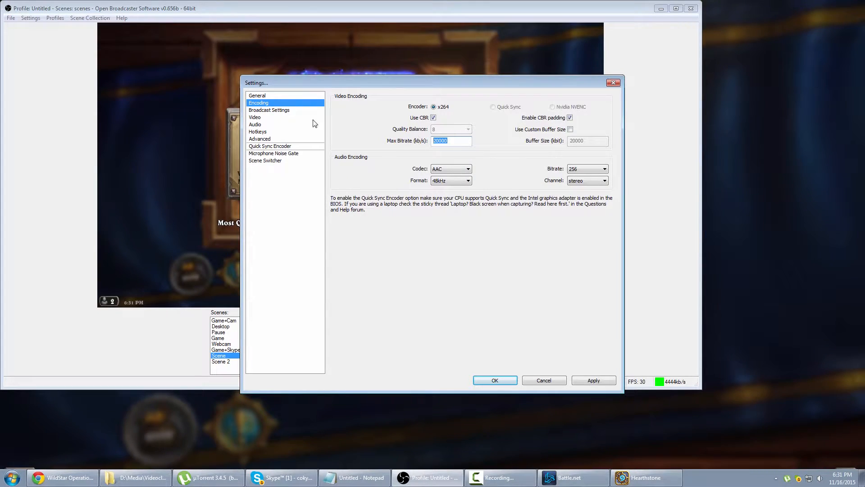
{"action": "left_click", "coordinate": [284, 111]}
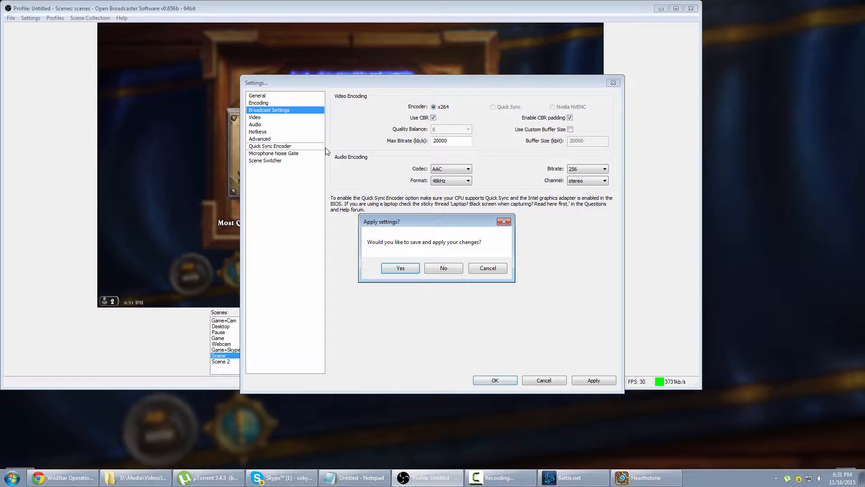
{"action": "left_click", "coordinate": [444, 268]}
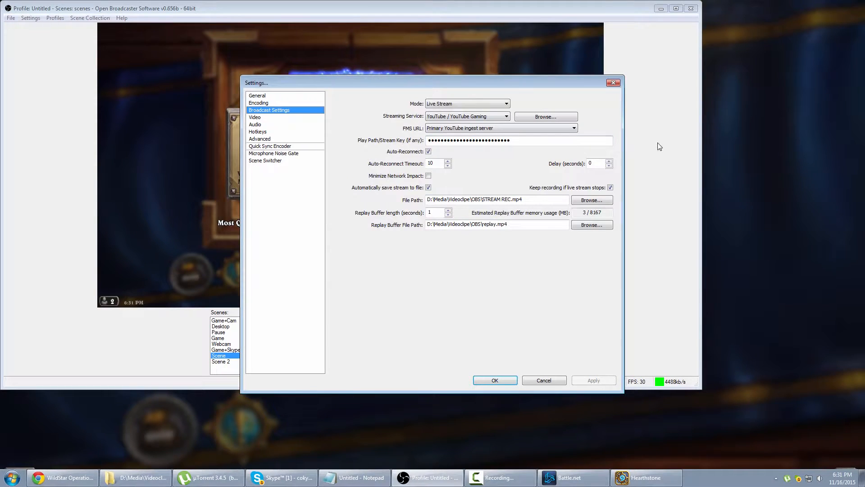
{"action": "left_click", "coordinate": [259, 103]}
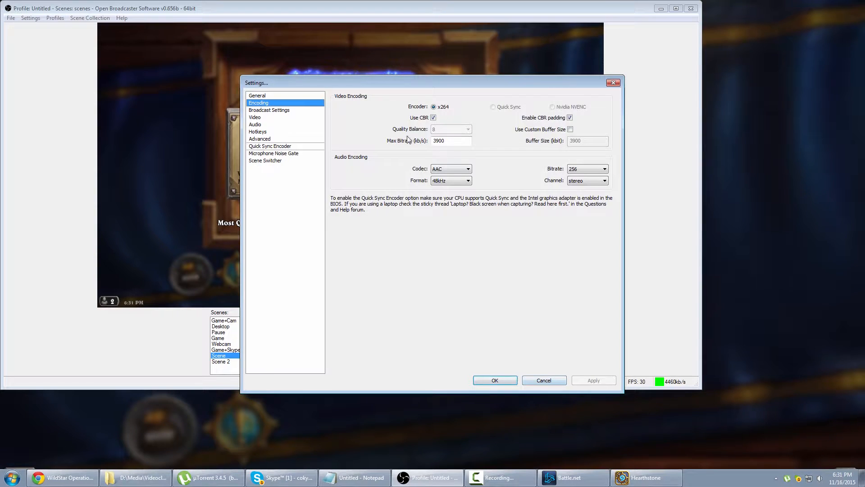
{"action": "left_click", "coordinate": [543, 381]}
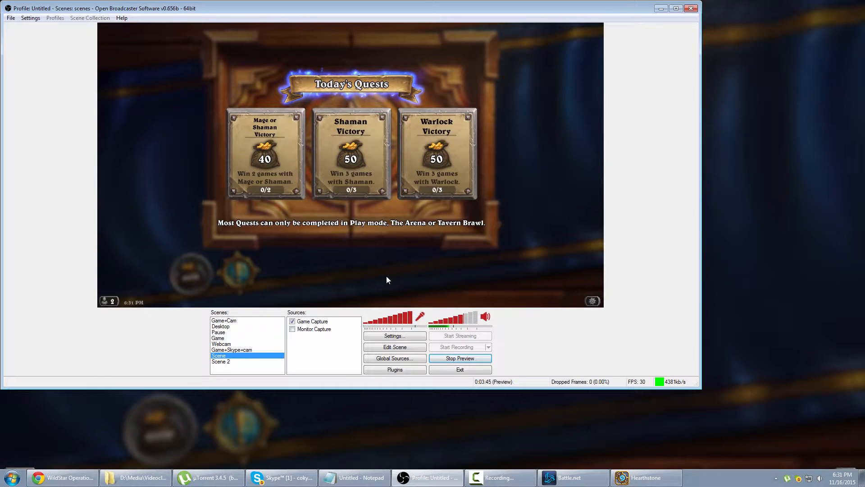
Stop the stream preview and record a short Hearthstone clip, dismissing the game's daily quests screen during the recording
{"action": "left_click", "coordinate": [460, 357]}
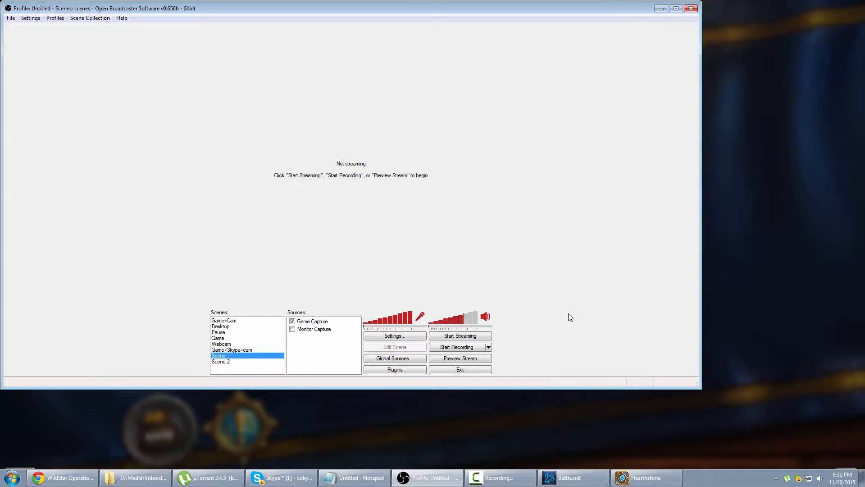
{"action": "left_click", "coordinate": [460, 348]}
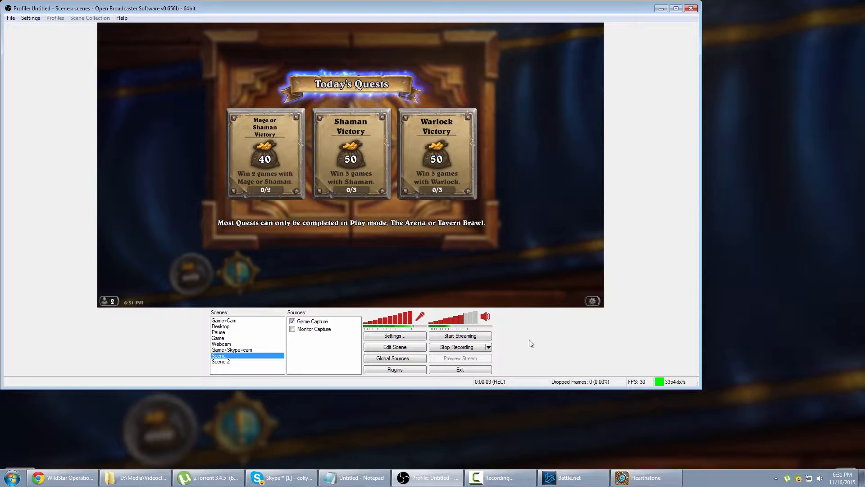
{"action": "left_click", "coordinate": [792, 289]}
{"action": "left_click", "coordinate": [531, 359]}
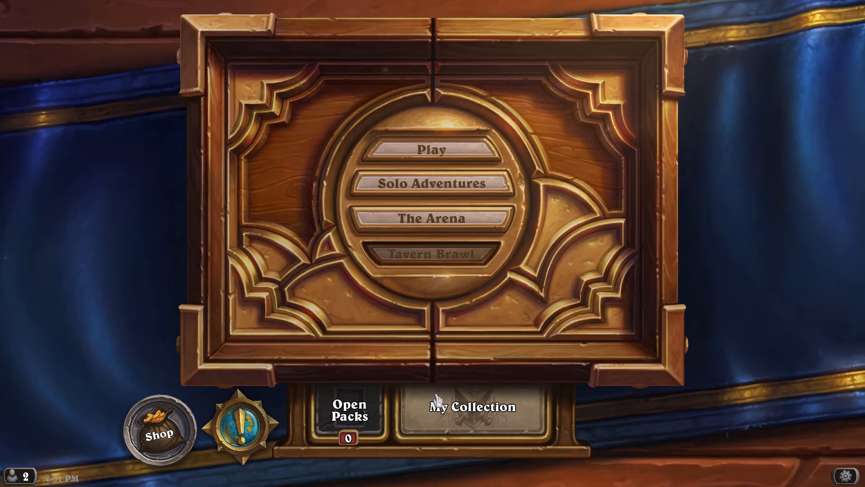
{"action": "key", "text": "alt+Tab"}
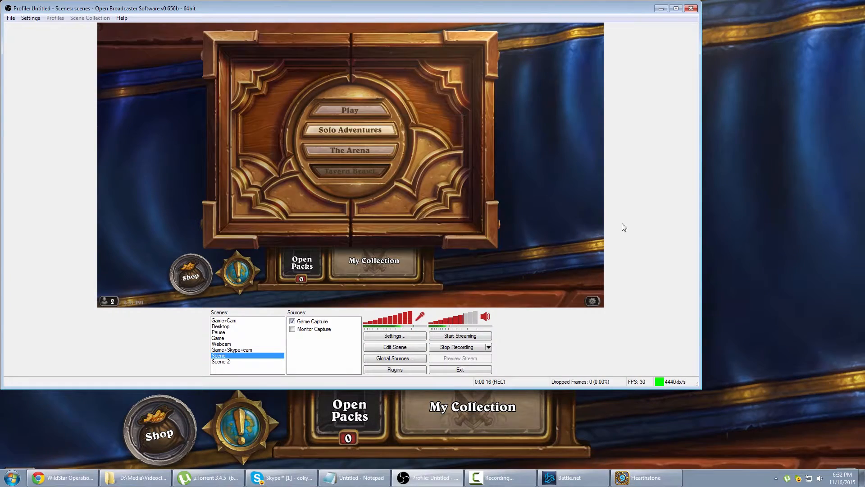
{"action": "left_click", "coordinate": [453, 348]}
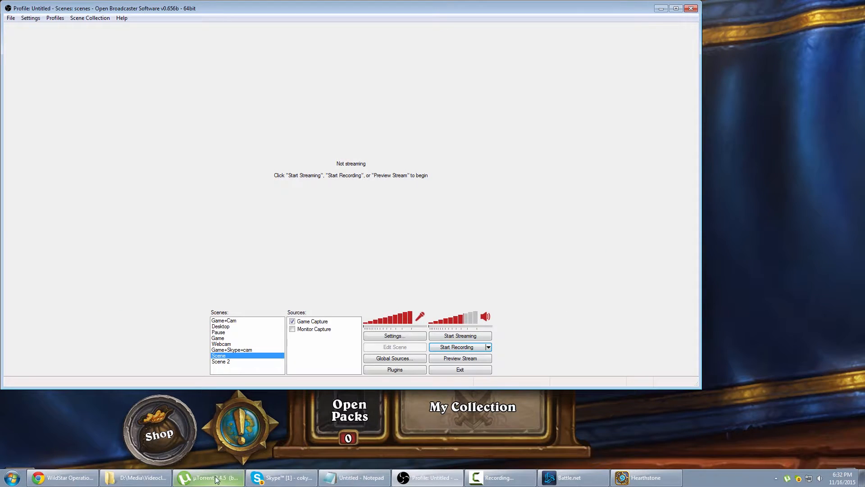
Check the recording file path in the Broadcast Settings and close the settings without saving
{"action": "left_click", "coordinate": [418, 337]}
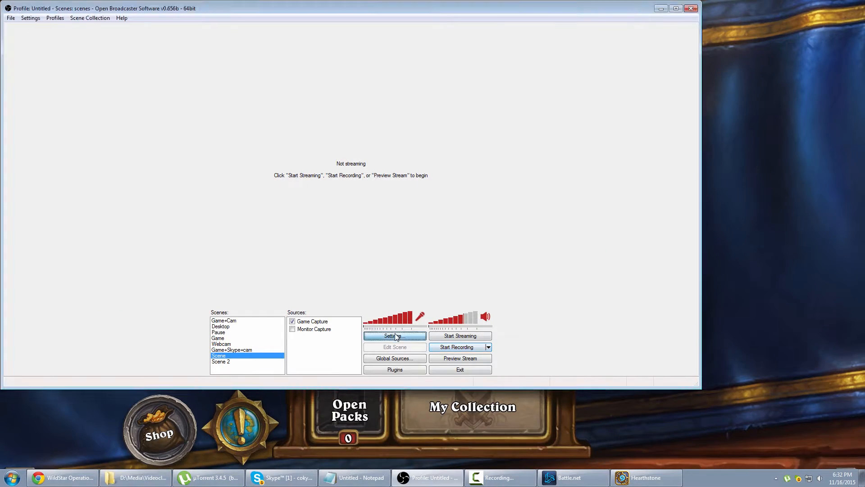
{"action": "left_click", "coordinate": [270, 111]}
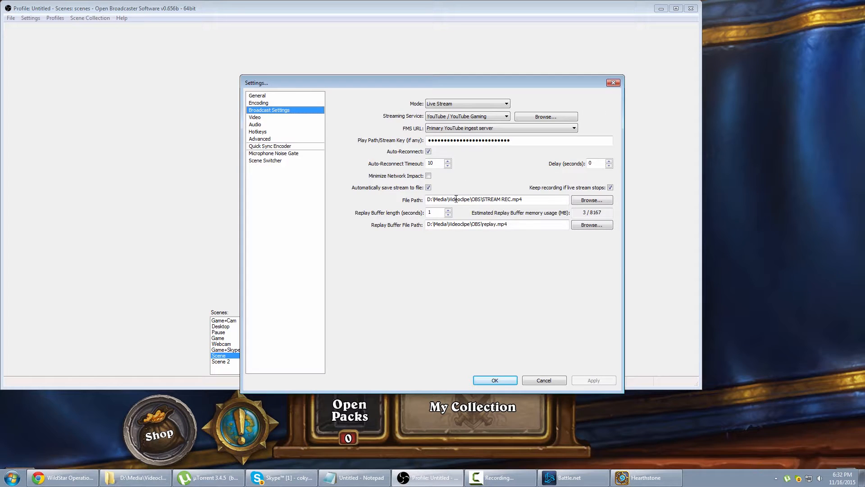
{"action": "left_click_drag", "start_coordinate": [427, 200], "coordinate": [522, 199]}
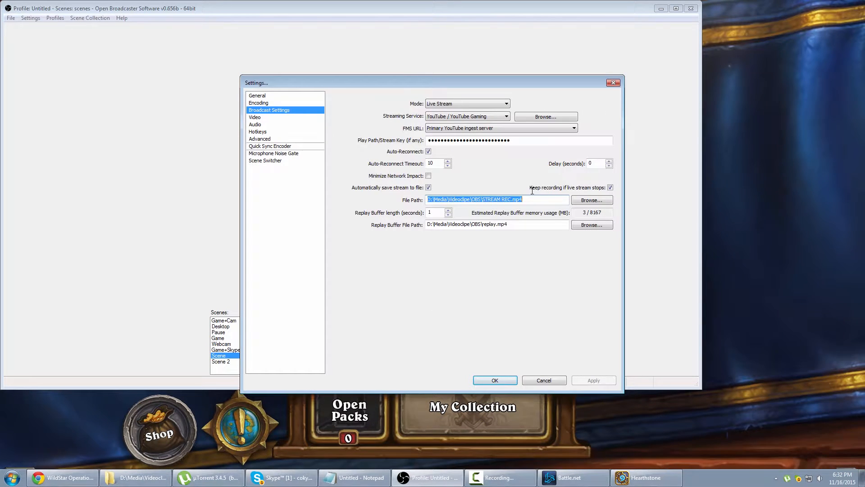
{"action": "left_click", "coordinate": [544, 381]}
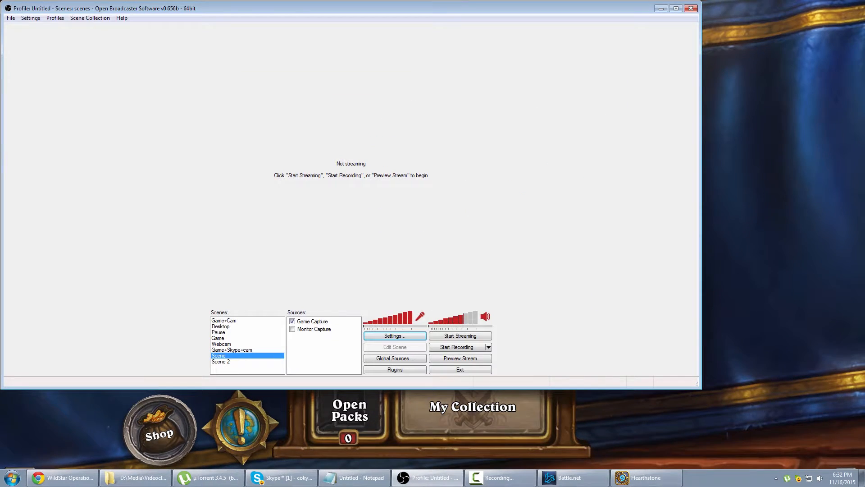
Play STREAM REC.mp4 from the OBS recordings folder, pause it, and close the media player
{"action": "left_click", "coordinate": [138, 477]}
{"action": "left_click", "coordinate": [251, 108]}
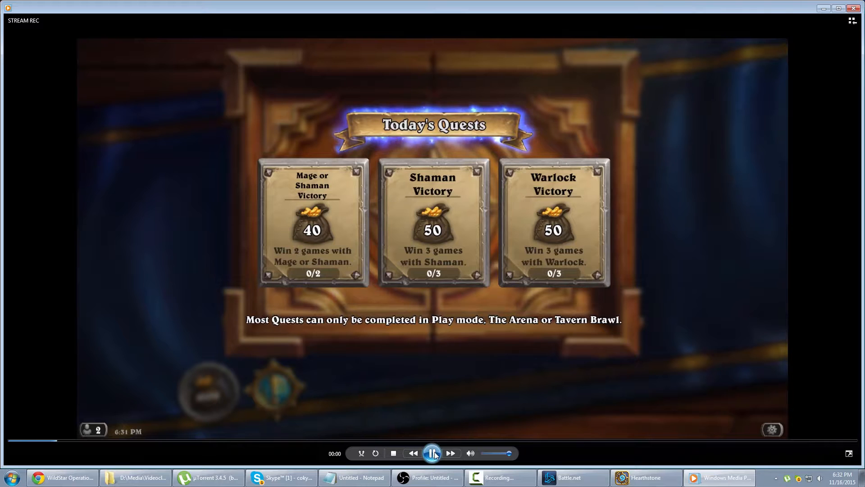
{"action": "left_click", "coordinate": [434, 452]}
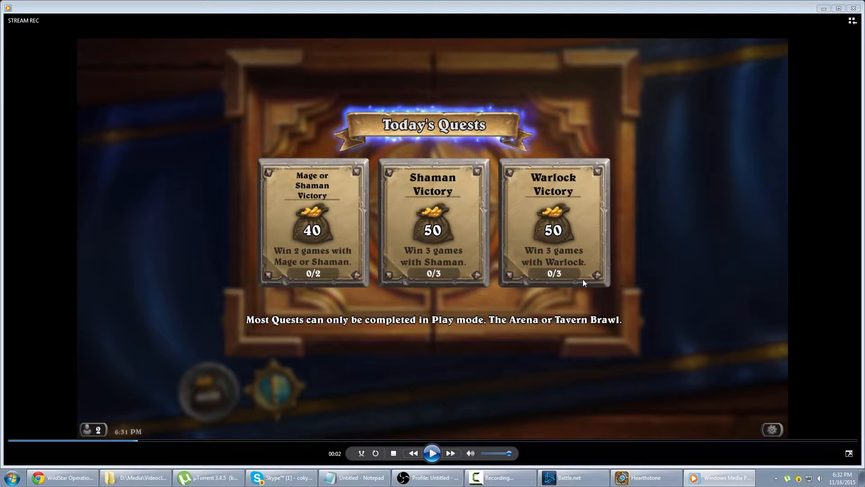
{"action": "left_click", "coordinate": [850, 7]}
{"action": "left_click", "coordinate": [851, 7]}
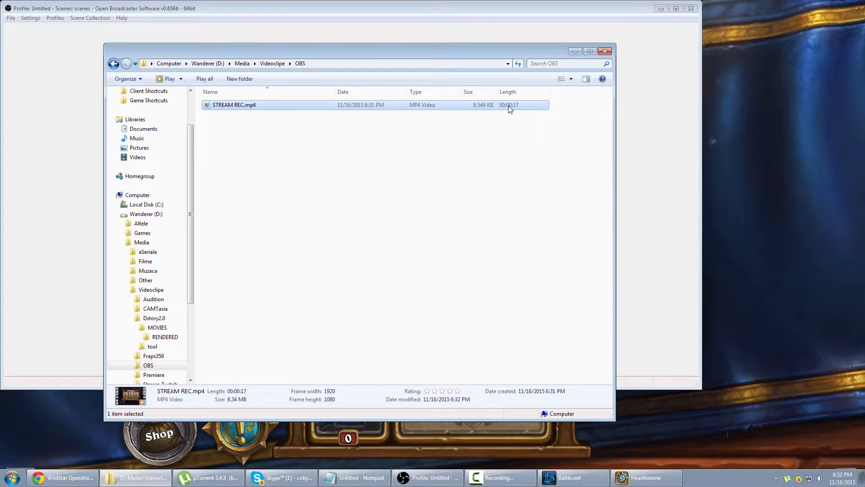
Return to Open Broadcaster Software, then search the computer for Audacity and launch it
{"action": "left_click", "coordinate": [393, 17]}
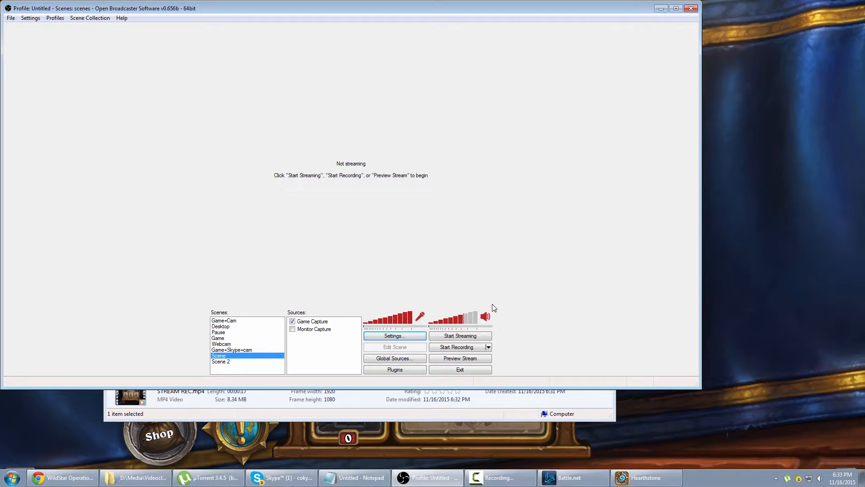
{"action": "key", "text": "super"}
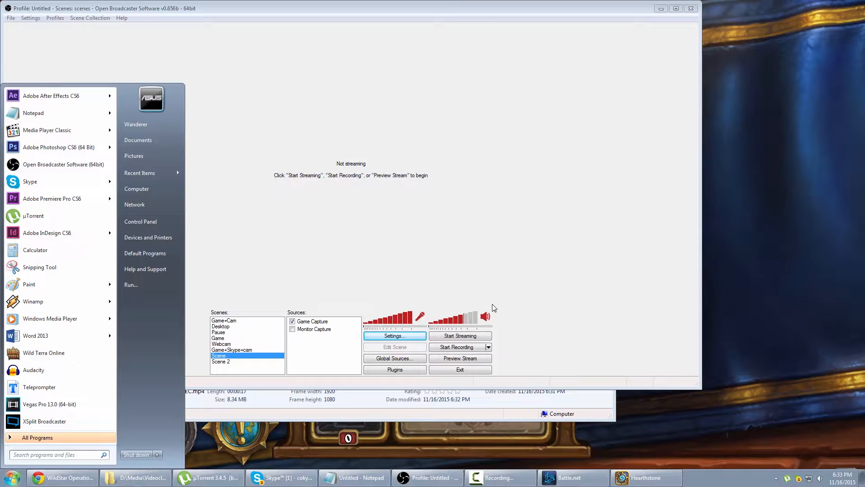
{"action": "type", "text": "audacity"}
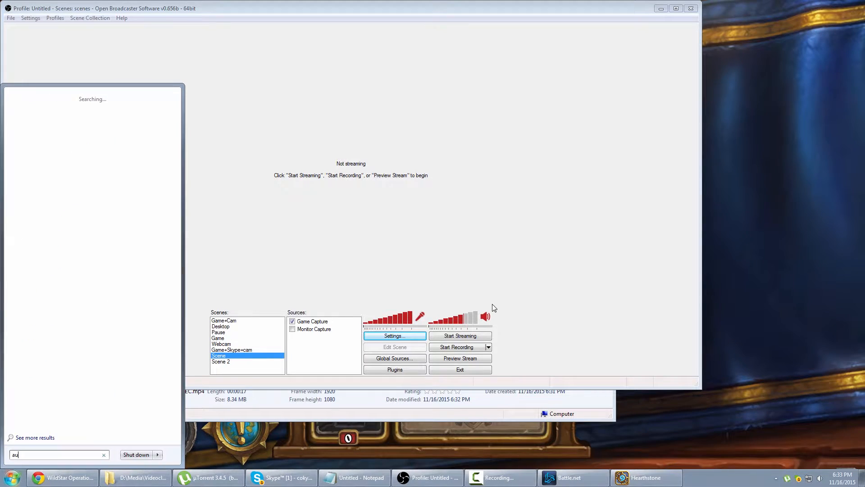
{"action": "key", "text": "Return"}
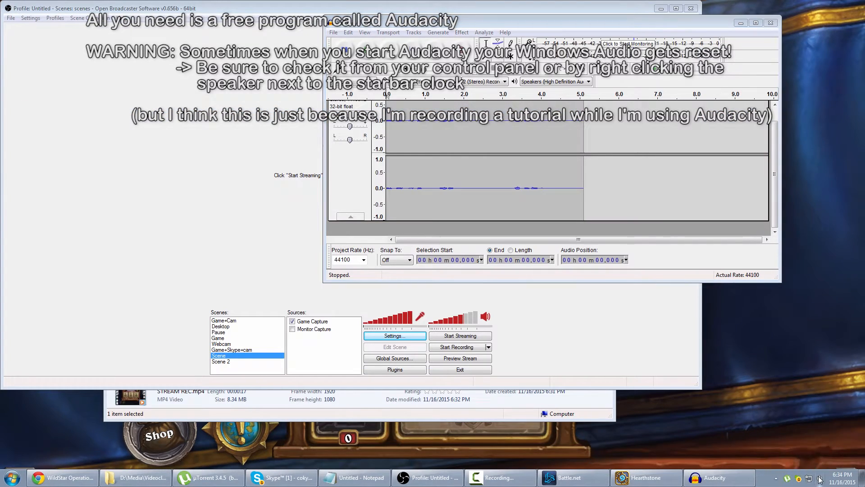
Set the Yeti microphone's level to 12 in the Windows recording devices and confirm the sound settings
{"action": "right_click", "coordinate": [819, 477]}
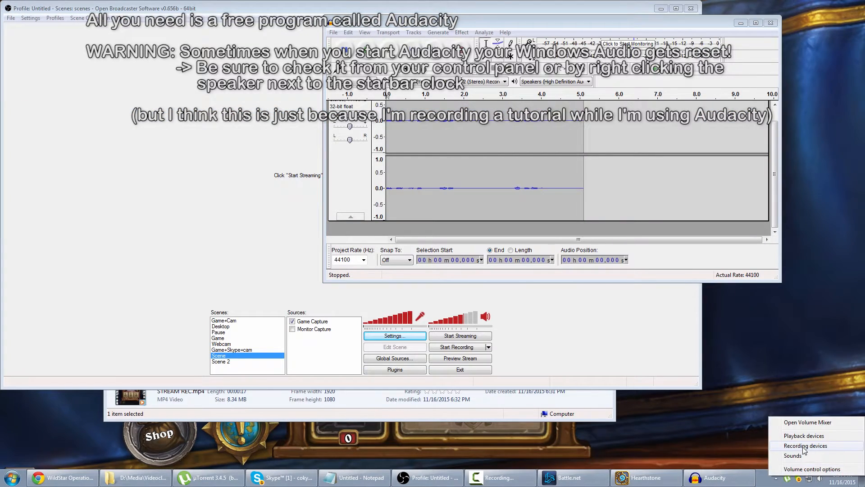
{"action": "left_click", "coordinate": [804, 446]}
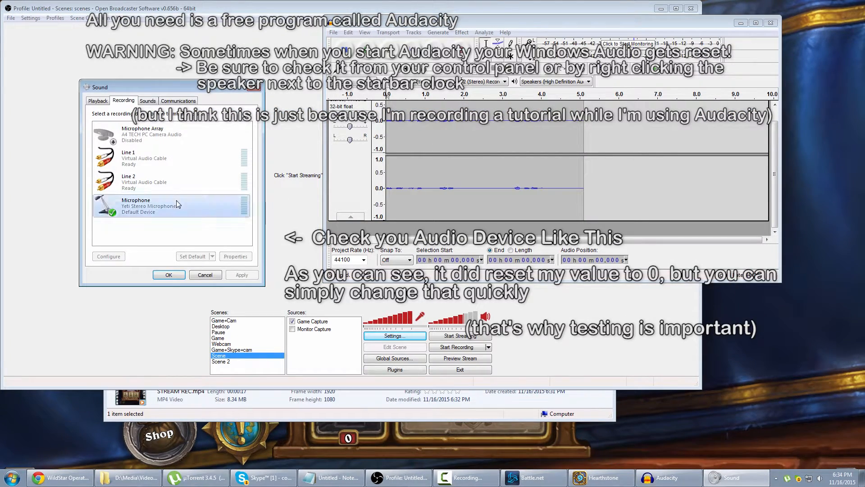
{"action": "double_click", "coordinate": [135, 205]}
{"action": "left_click", "coordinate": [154, 134]}
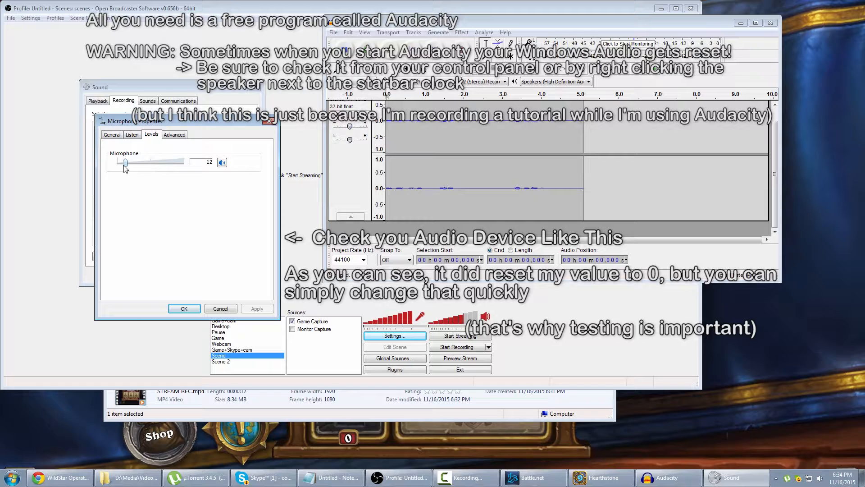
{"action": "left_click", "coordinate": [185, 309]}
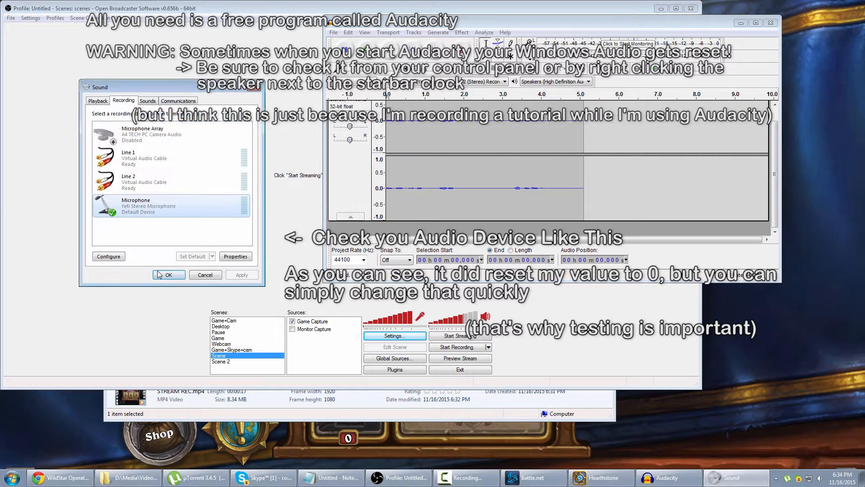
{"action": "left_click", "coordinate": [168, 275]}
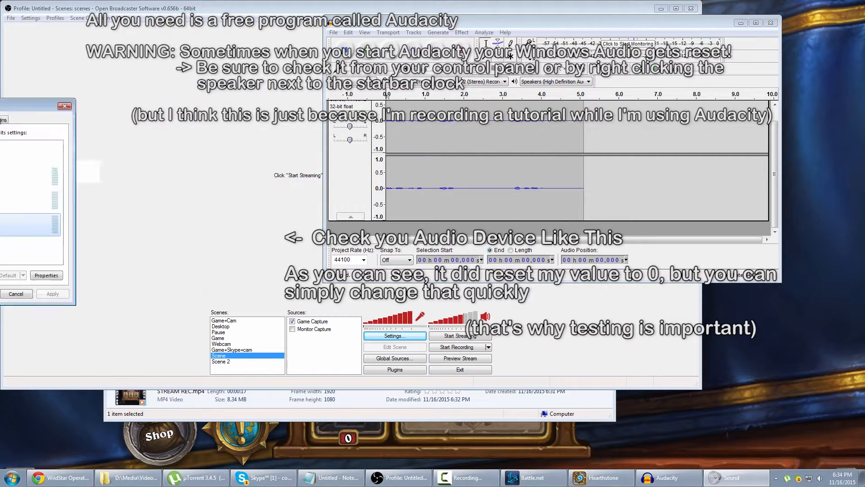
Start recording in Audacity and in Open Broadcaster Software, enlarging Audacity's window and narrowing the OBS window so both recordings are visible
{"action": "left_click", "coordinate": [461, 53]}
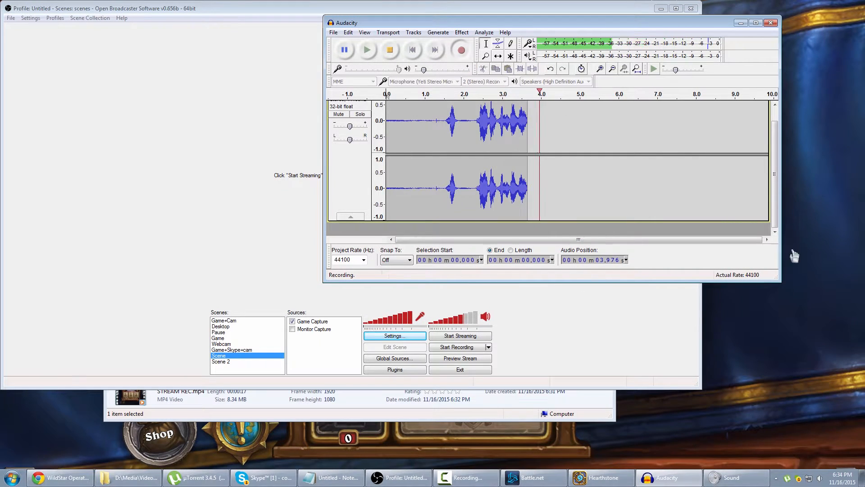
{"action": "left_click_drag", "start_coordinate": [776, 277], "coordinate": [793, 383]}
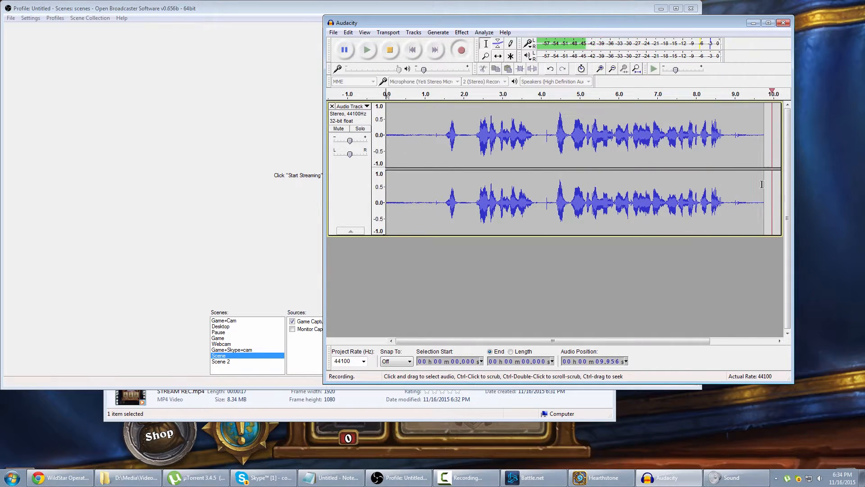
{"action": "left_click", "coordinate": [303, 13]}
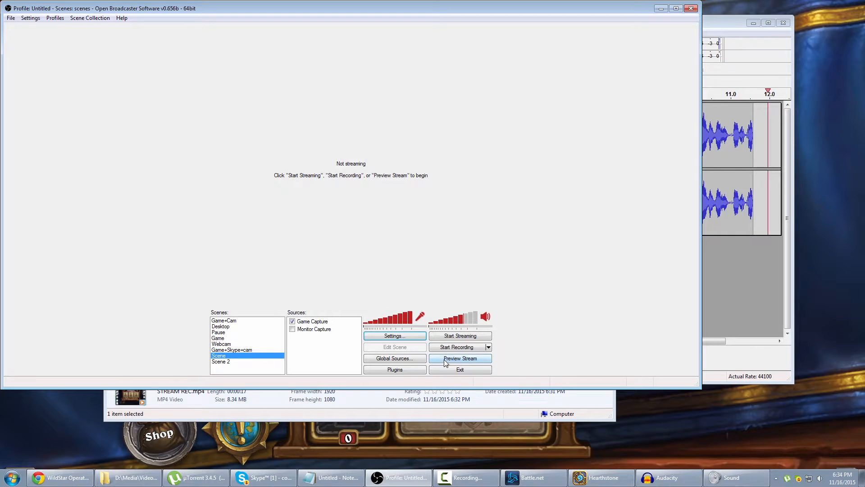
{"action": "left_click", "coordinate": [452, 350]}
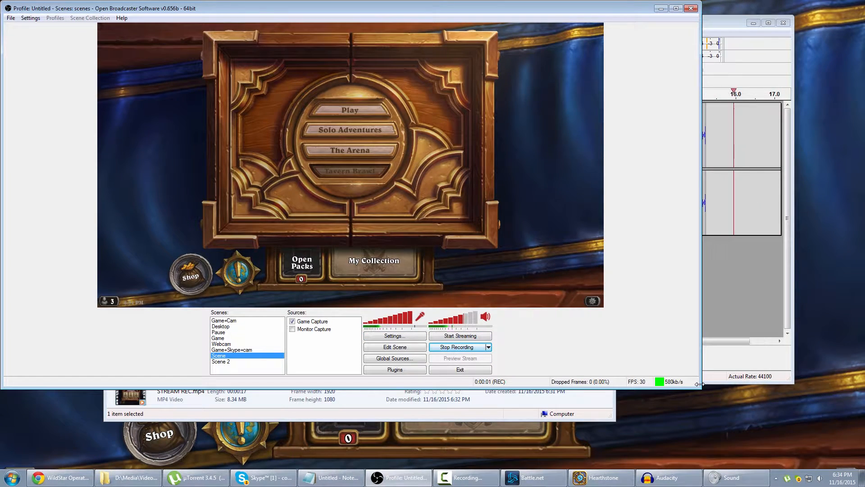
{"action": "left_click_drag", "start_coordinate": [692, 387], "coordinate": [435, 386]}
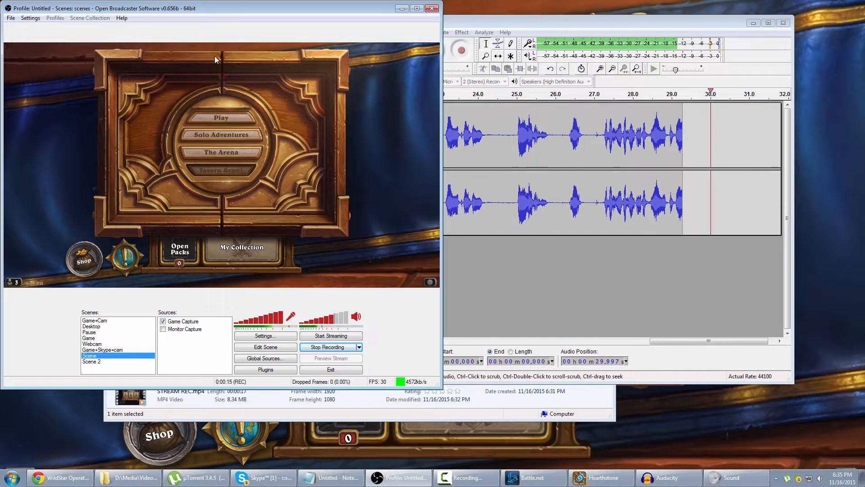
Mute the microphone in Open Broadcaster Software, then stop the OBS recording and the Audacity recording
{"action": "left_click", "coordinate": [291, 318]}
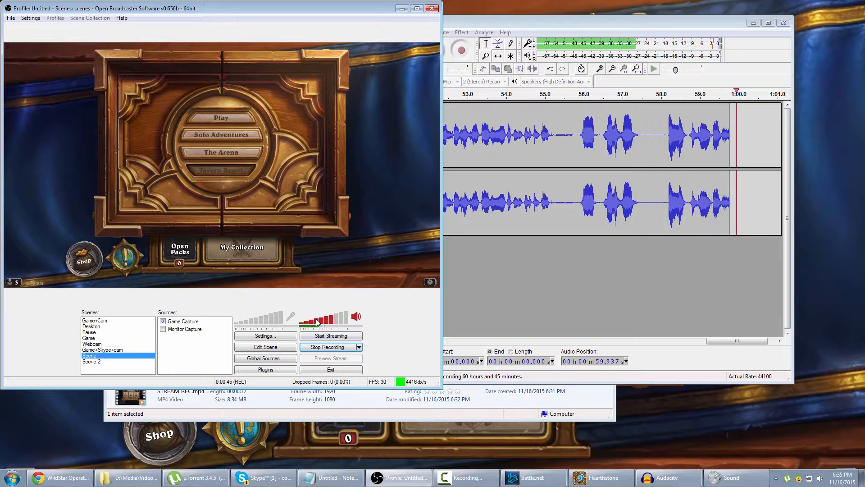
{"action": "left_click", "coordinate": [624, 21]}
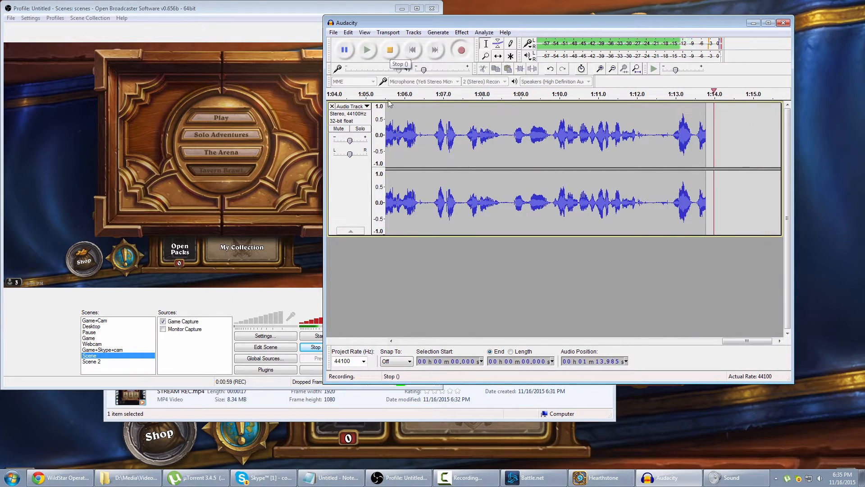
{"action": "left_click", "coordinate": [266, 300]}
{"action": "left_click", "coordinate": [328, 347]}
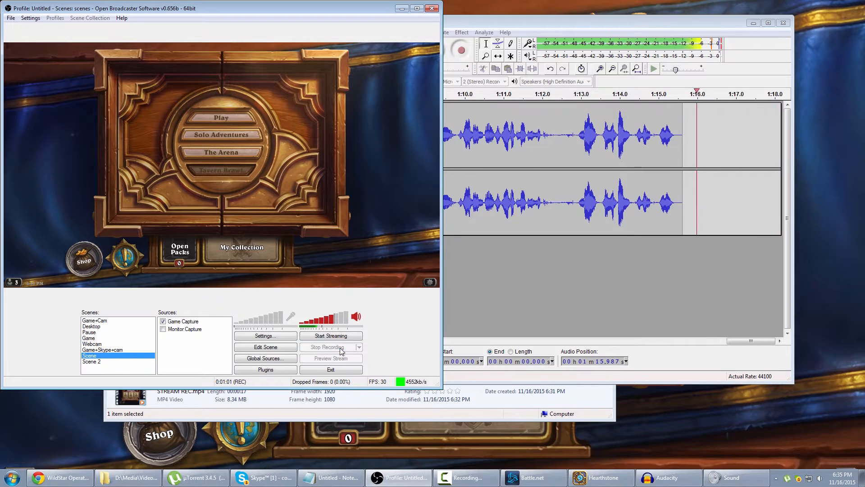
{"action": "left_click", "coordinate": [557, 254]}
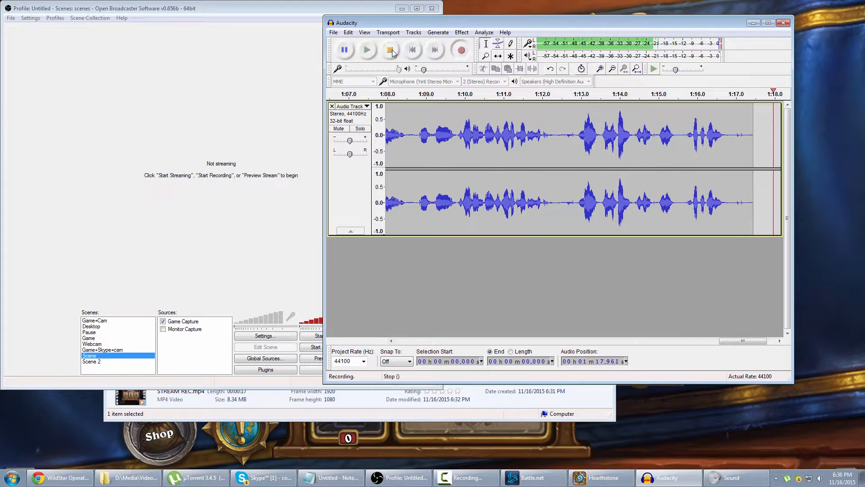
{"action": "key", "text": "space"}
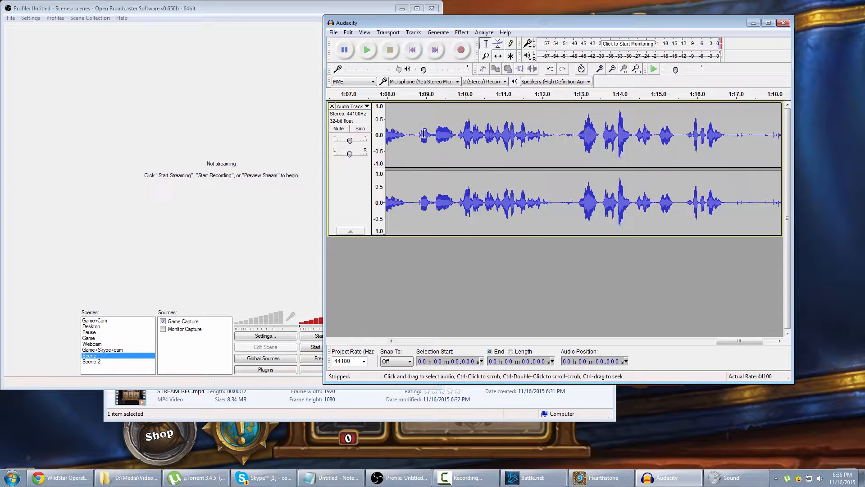
Export the microphone recording to the Wanderer (D:) drive as tutorial in WAV (Microsoft) 32-bit float PCM format
{"action": "left_click", "coordinate": [333, 32]}
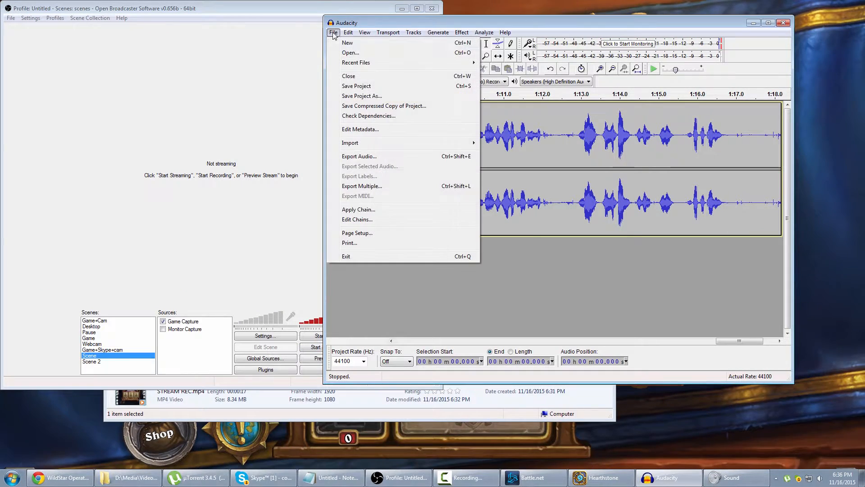
{"action": "left_click", "coordinate": [371, 156]}
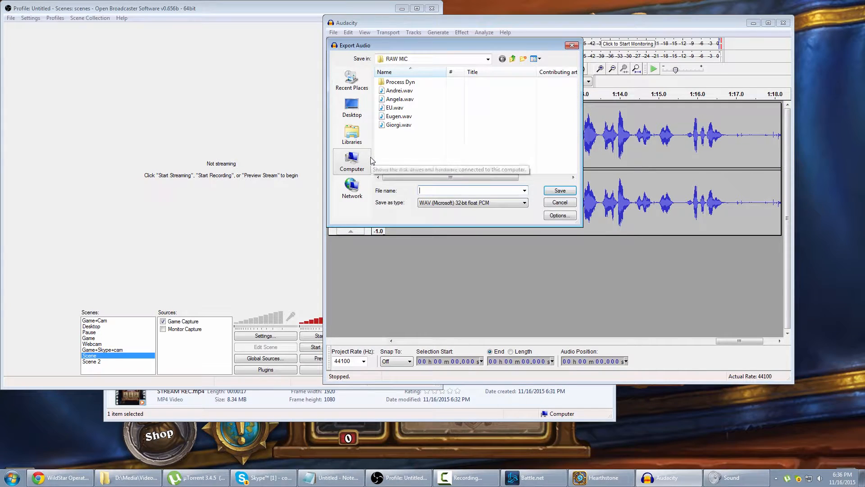
{"action": "left_click", "coordinate": [406, 60]}
{"action": "left_click", "coordinate": [413, 125]}
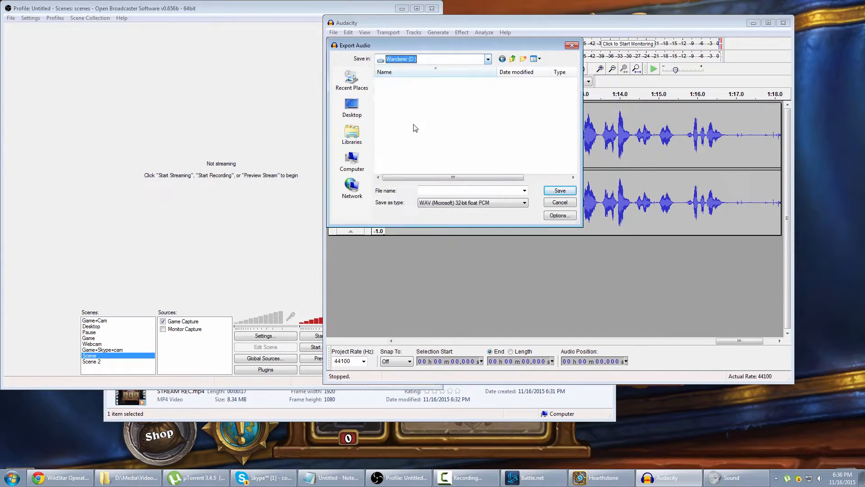
{"action": "left_click", "coordinate": [438, 190]}
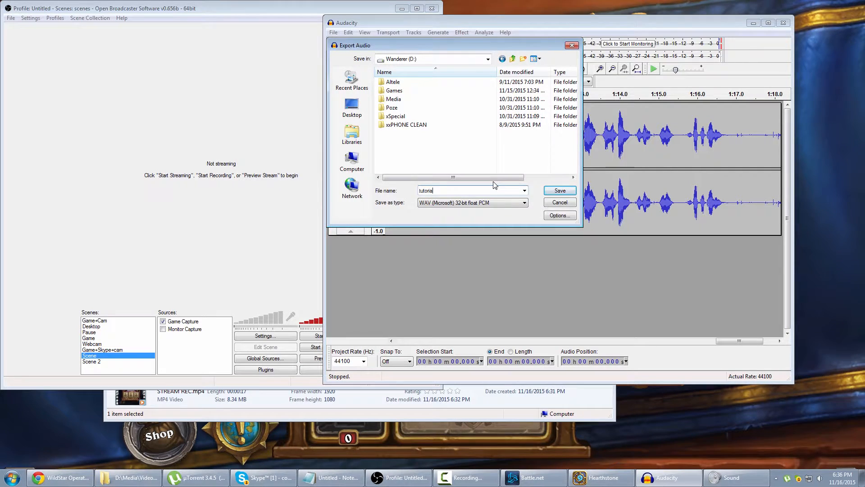
{"action": "type", "text": "tutoria"}
{"action": "key", "text": "Return"}
{"action": "left_click", "coordinate": [289, 255]}
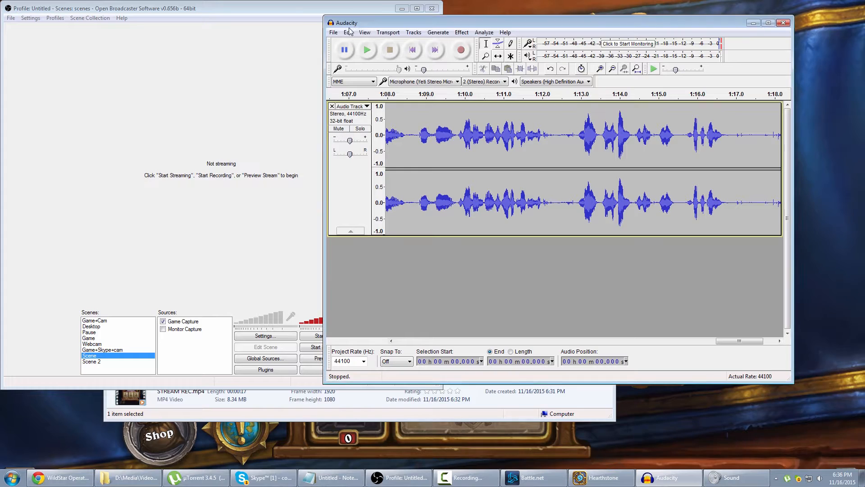
Review the available audio export formats and the WAV format's options, then cancel the export
{"action": "left_click", "coordinate": [336, 32]}
{"action": "left_click", "coordinate": [369, 156]}
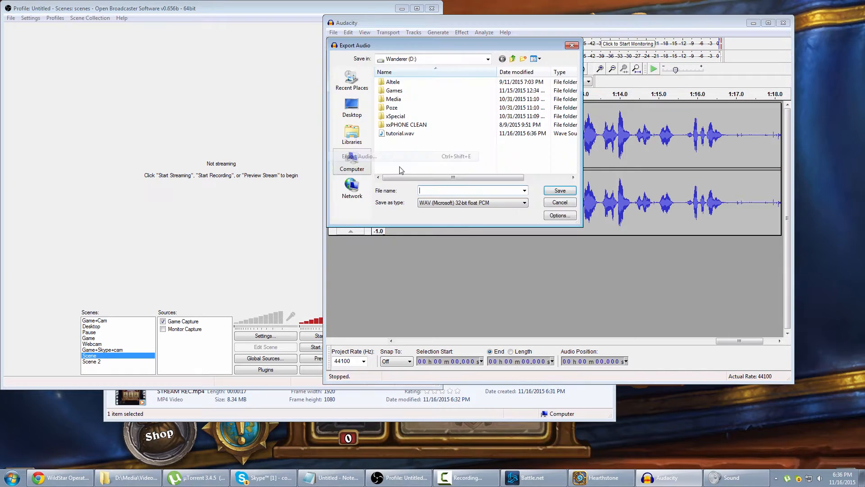
{"action": "left_click", "coordinate": [466, 203]}
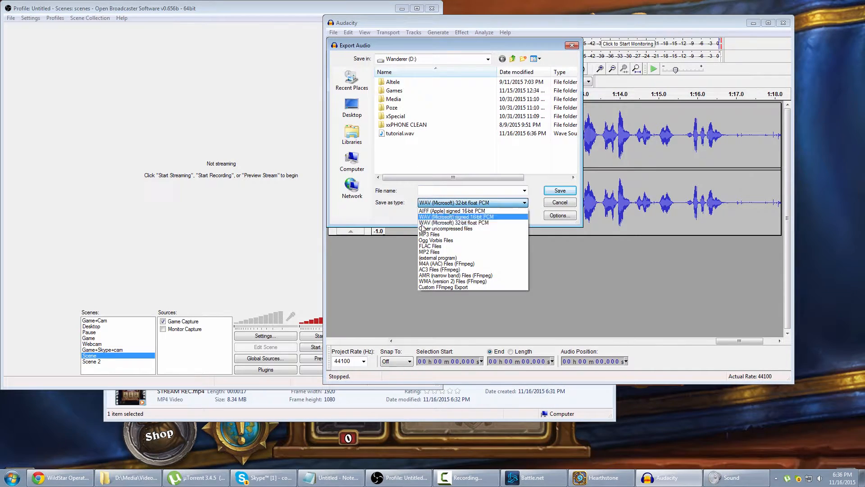
{"action": "left_click", "coordinate": [516, 204]}
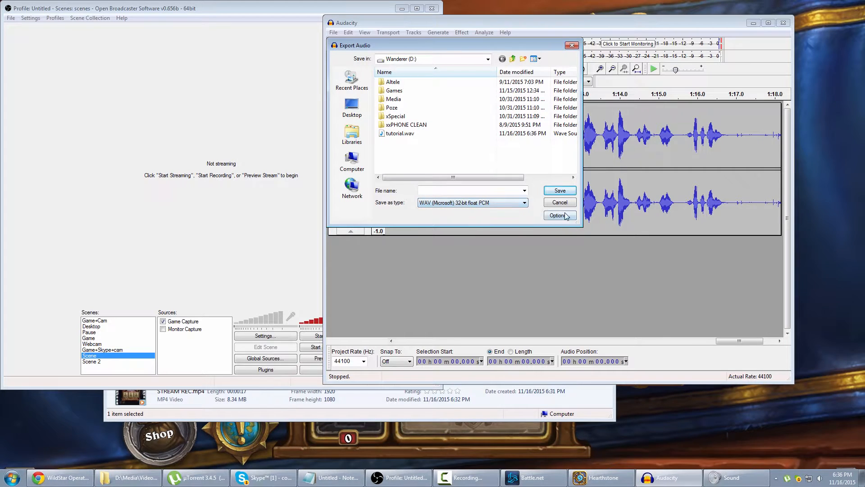
{"action": "left_click", "coordinate": [559, 215]}
{"action": "left_click", "coordinate": [513, 276]}
{"action": "left_click", "coordinate": [558, 204]}
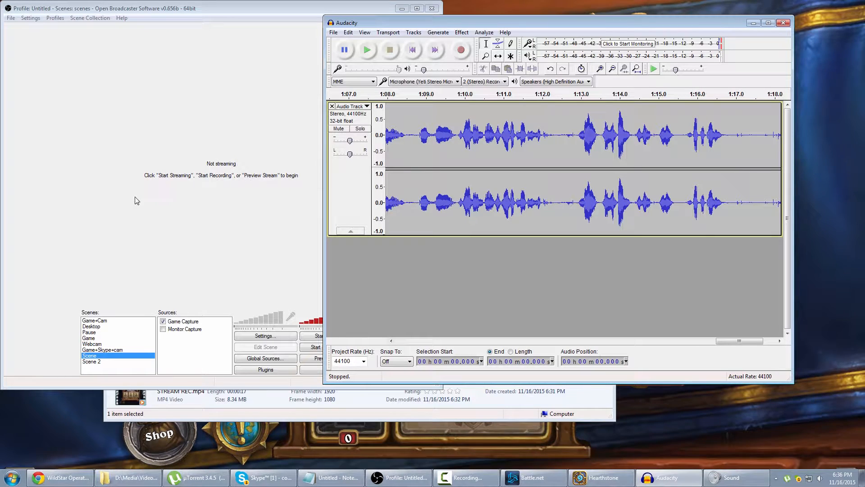
Close Audacity without saving the project changes and close Open Broadcaster Software
{"action": "left_click", "coordinate": [784, 24]}
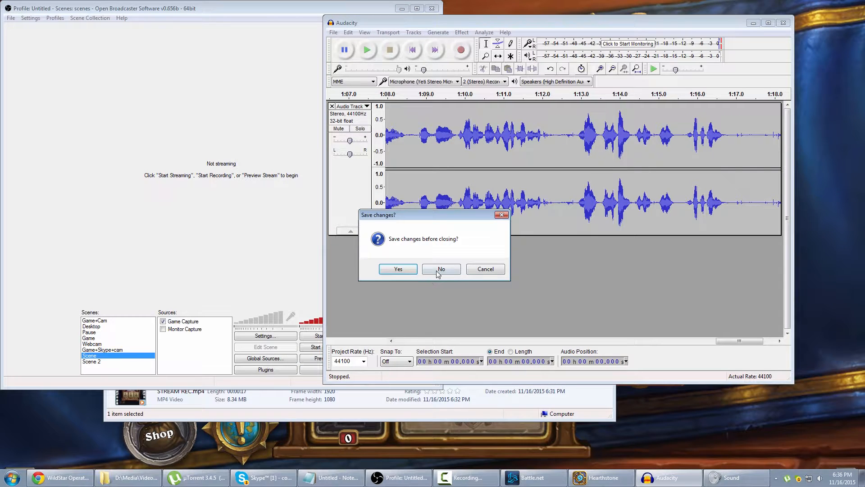
{"action": "left_click", "coordinate": [436, 269]}
{"action": "left_click", "coordinate": [434, 9]}
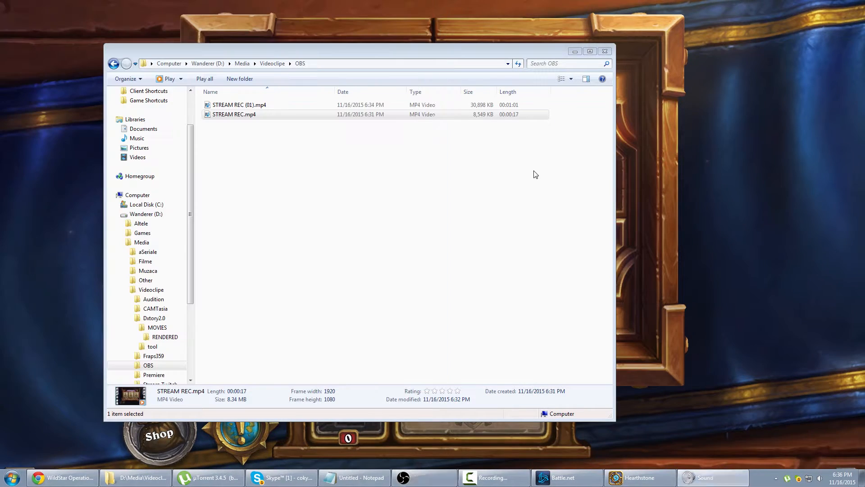
Launch Dxtory through the Windows Run prompt, minimize the OBS recordings folder and reposition the Dxtory window
{"action": "key", "text": "super+r"}
{"action": "type", "text": "dxdiag"}
{"action": "key", "text": "Return"}
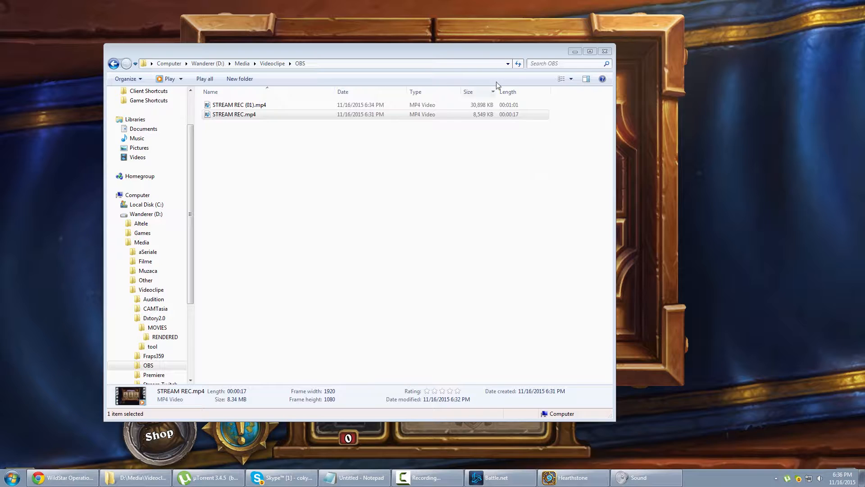
{"action": "left_click", "coordinate": [575, 51]}
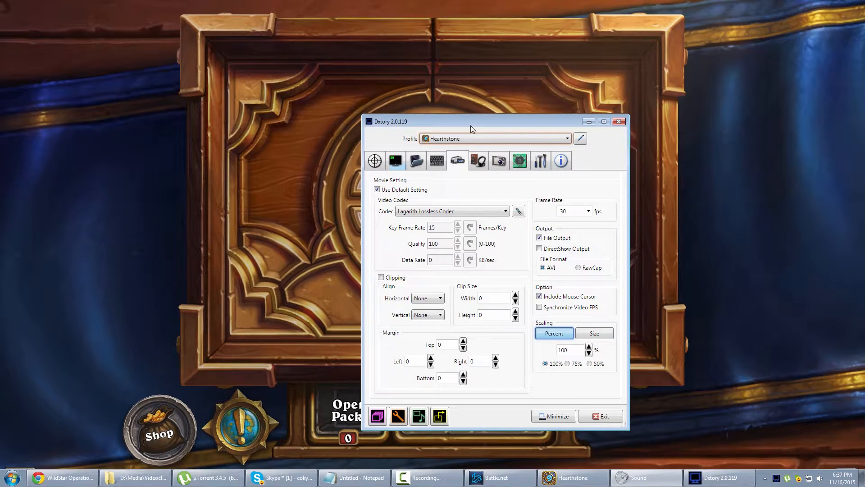
{"action": "left_click_drag", "start_coordinate": [472, 129], "coordinate": [375, 85]}
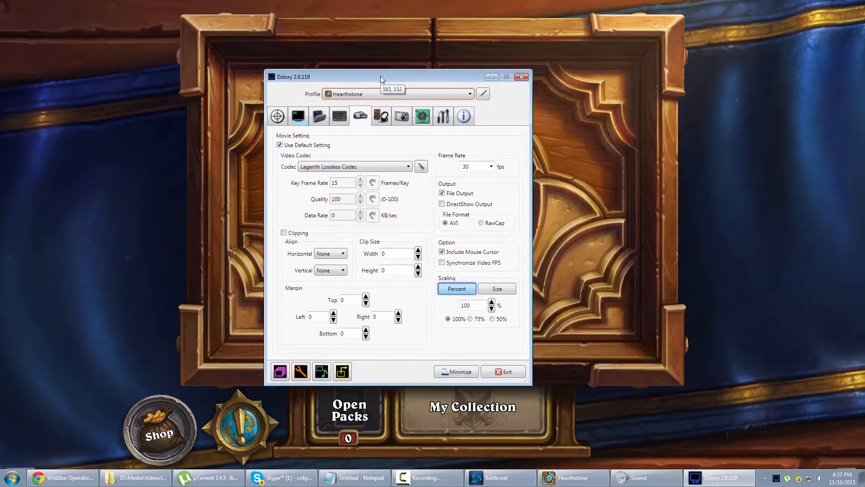
Examine Dxtory's target information for the Hearthstone process, and bring up the Windows Run prompt and cancel it
{"action": "left_click", "coordinate": [277, 117]}
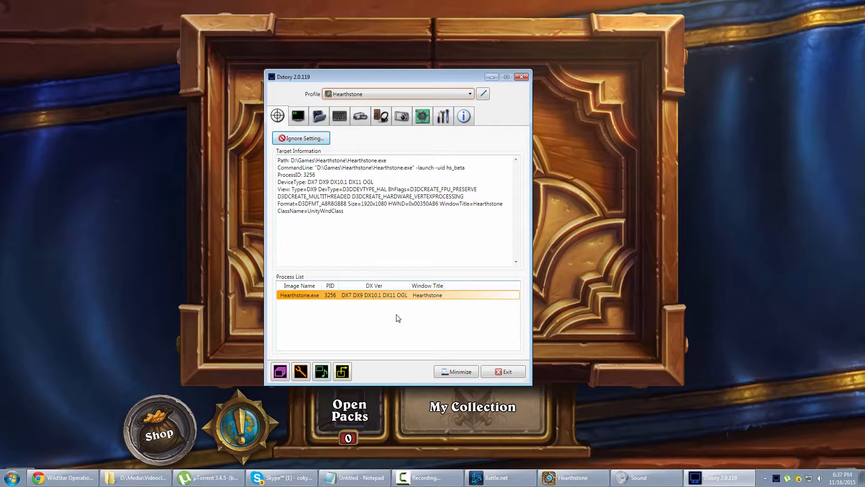
{"action": "key", "text": "super+r"}
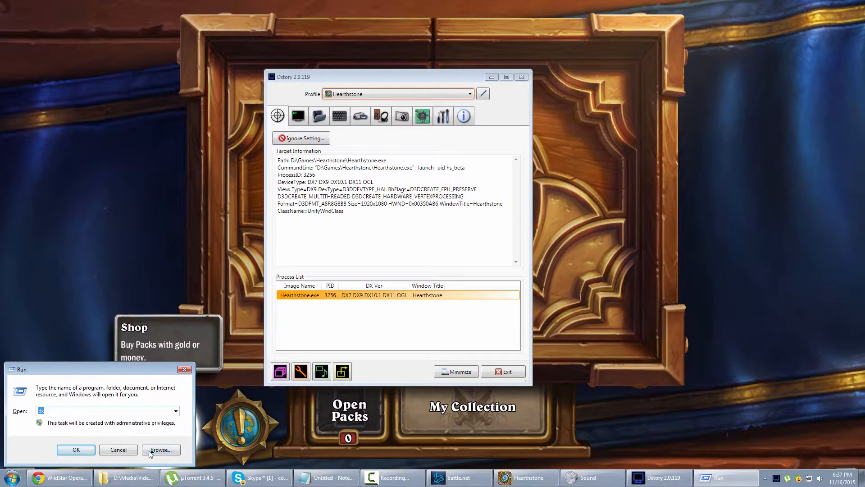
{"action": "left_click", "coordinate": [110, 452]}
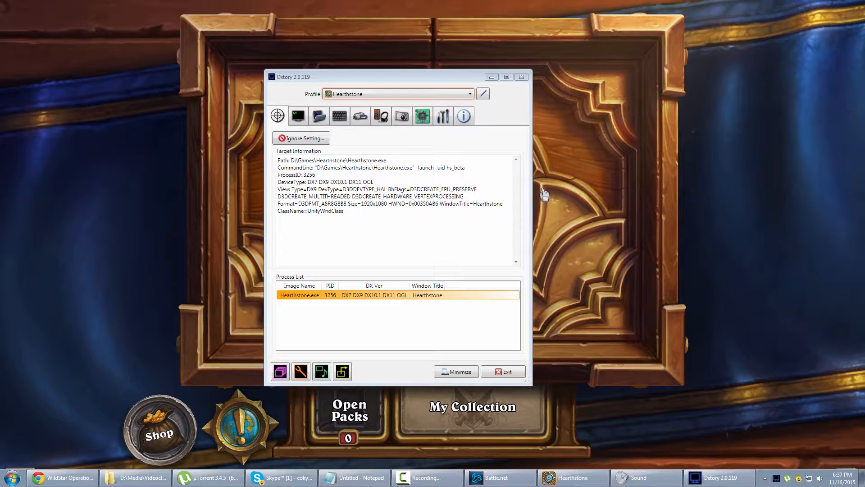
{"action": "left_click", "coordinate": [412, 263]}
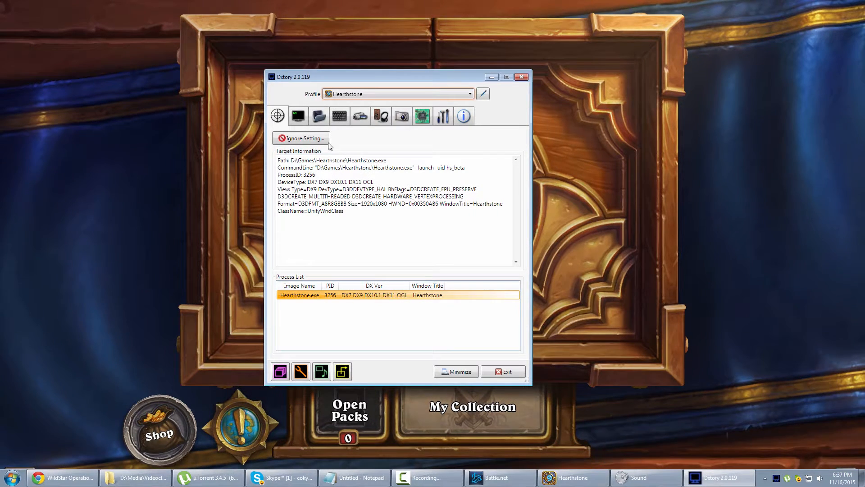
Review Dxtory's overlay status colours, movie save folder and capture hotkeys
{"action": "left_click", "coordinate": [297, 116]}
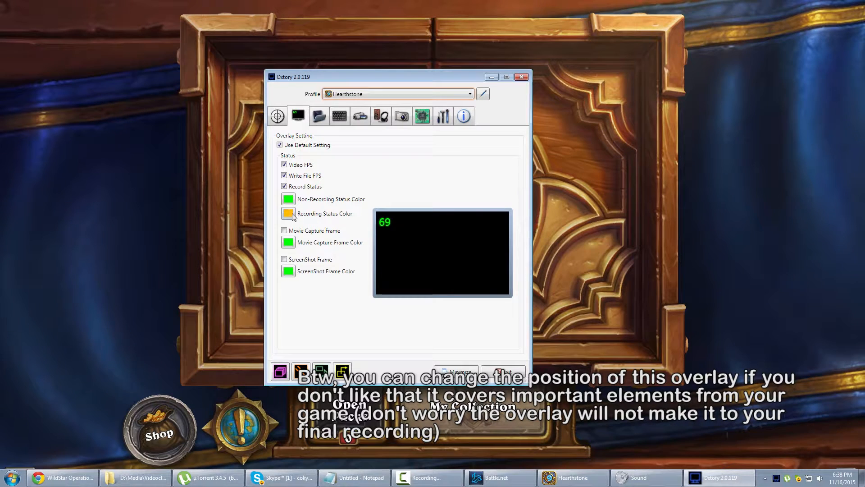
{"action": "left_click", "coordinate": [319, 118]}
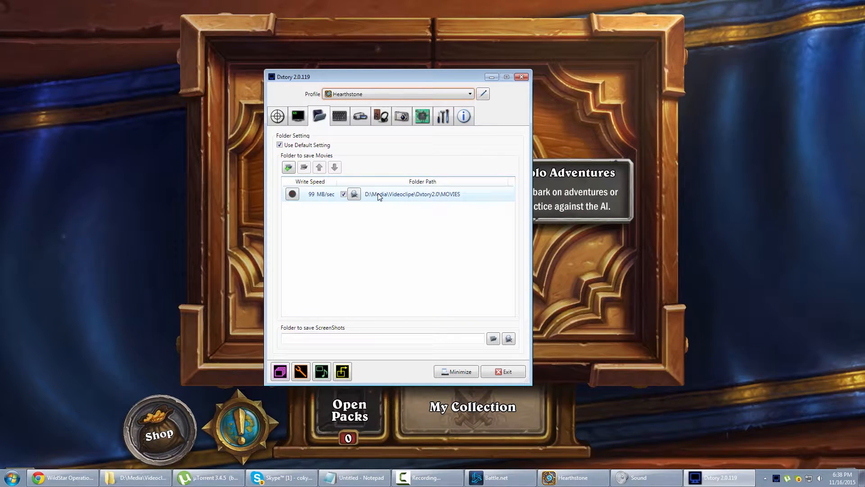
{"action": "left_click", "coordinate": [338, 117]}
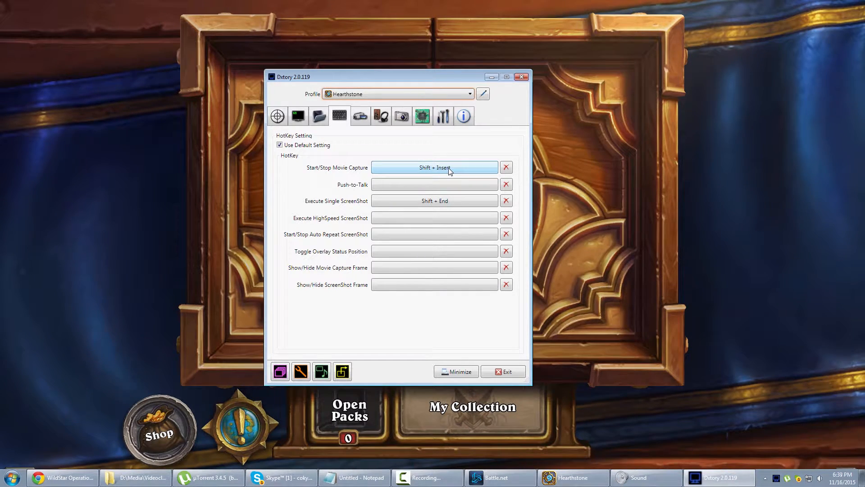
Review Dxtory's movie settings and the list of available video codecs, keeping Lagarith Lossless Codec
{"action": "left_click", "coordinate": [360, 117]}
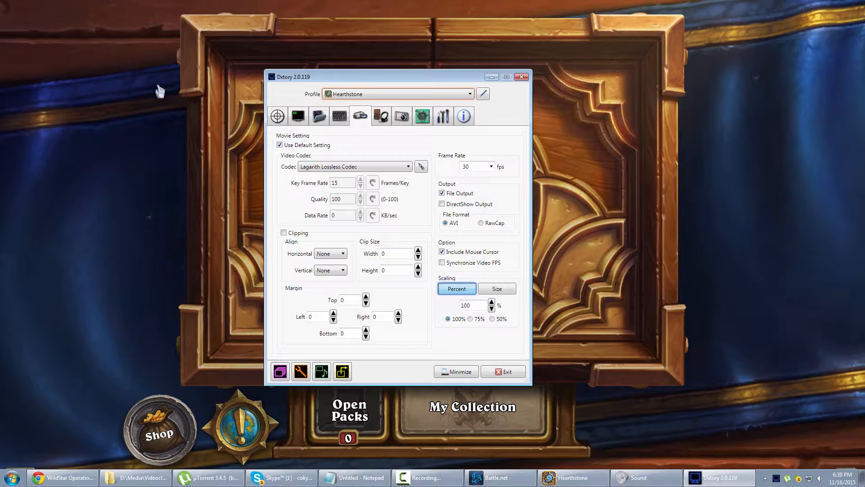
{"action": "left_click", "coordinate": [380, 166]}
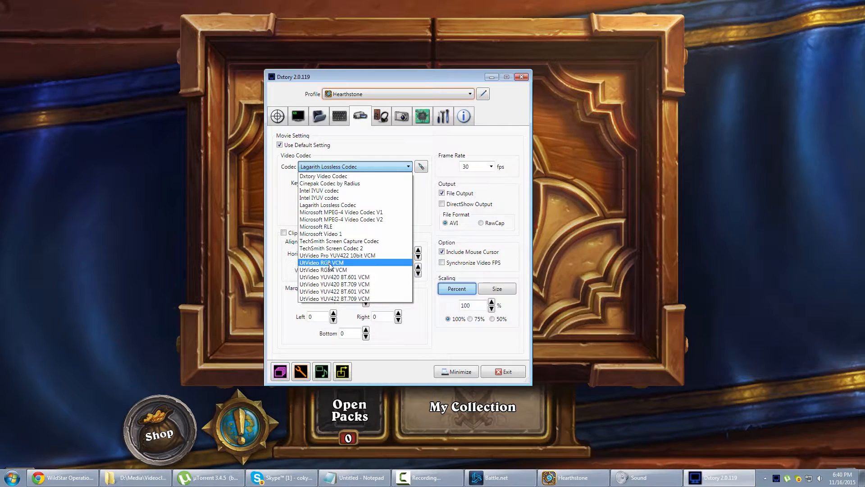
{"action": "left_click", "coordinate": [381, 166]}
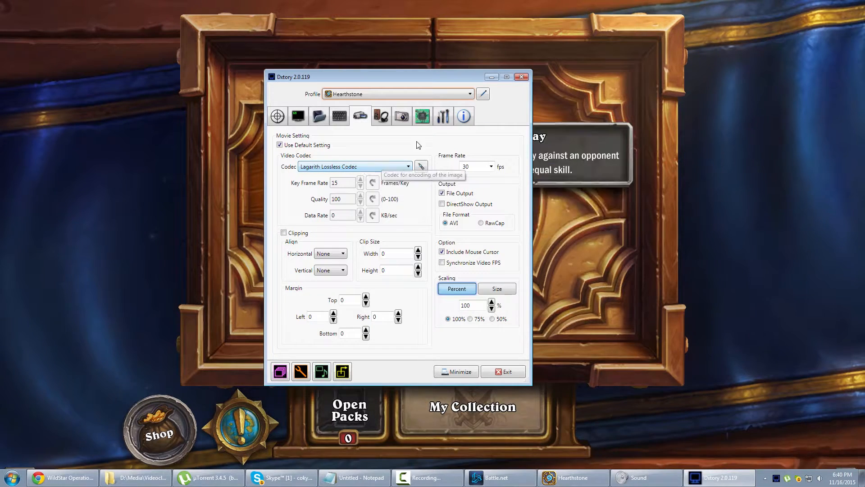
{"action": "left_click", "coordinate": [357, 168]}
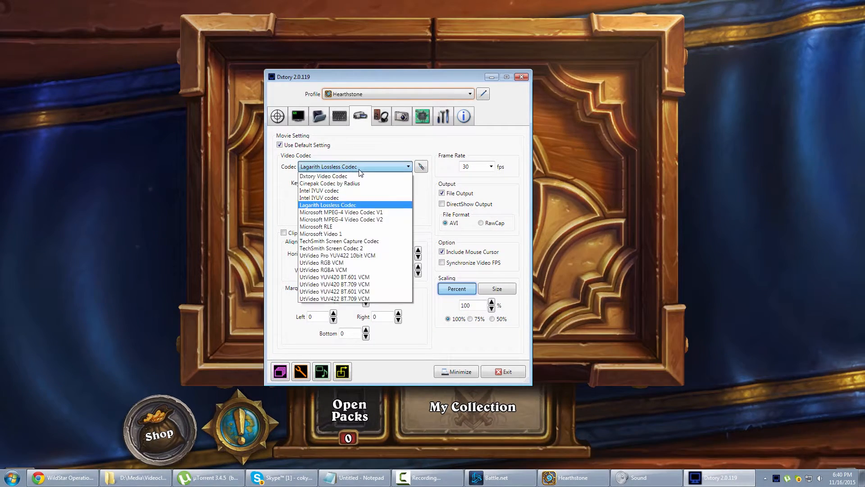
{"action": "left_click", "coordinate": [353, 168]}
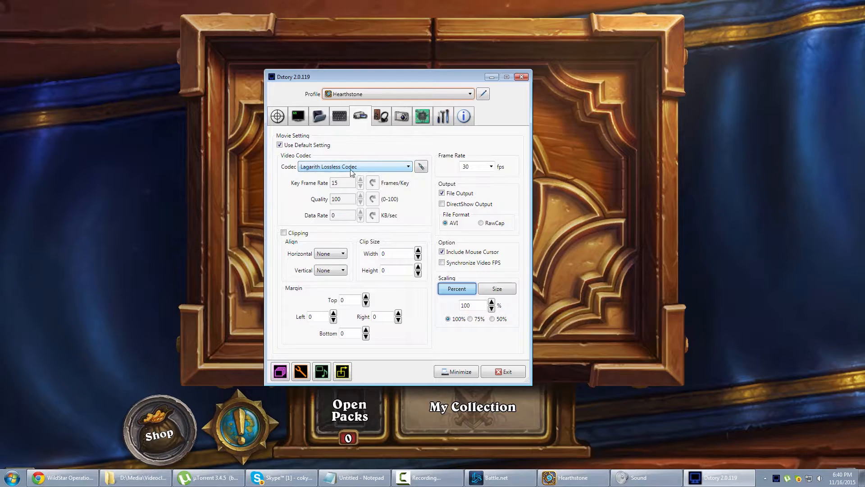
Open the Lagarith codec's configuration and inspect its colour modes and multithreading option, keeping YV12
{"action": "left_click", "coordinate": [420, 166]}
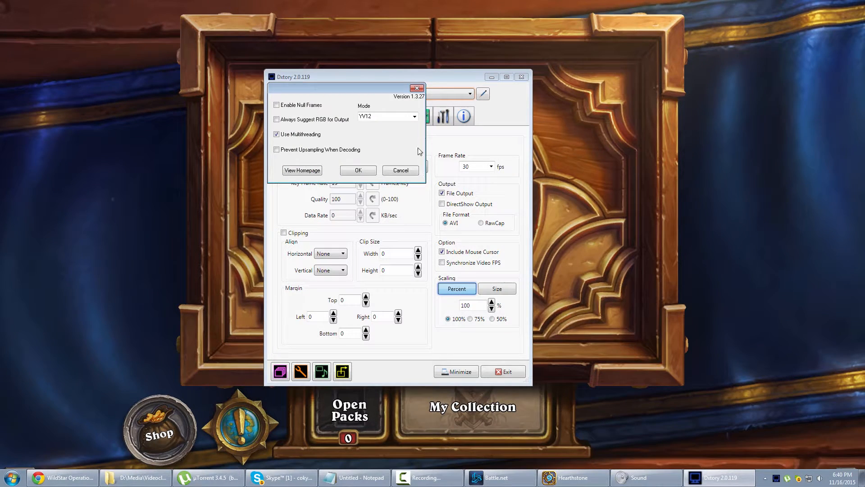
{"action": "left_click", "coordinate": [415, 118]}
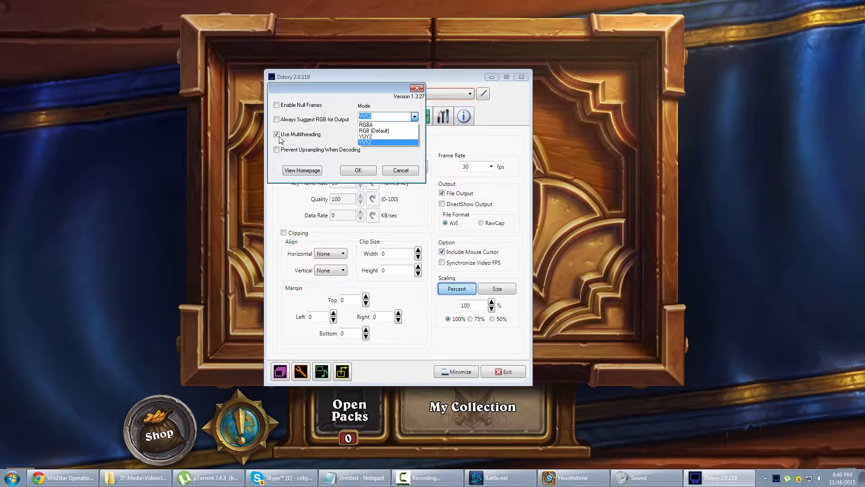
{"action": "left_click", "coordinate": [417, 119]}
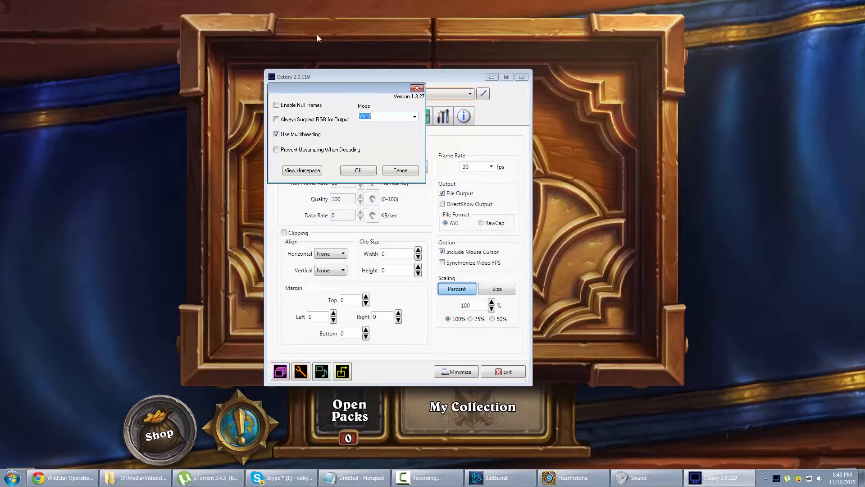
{"action": "left_click", "coordinate": [415, 118]}
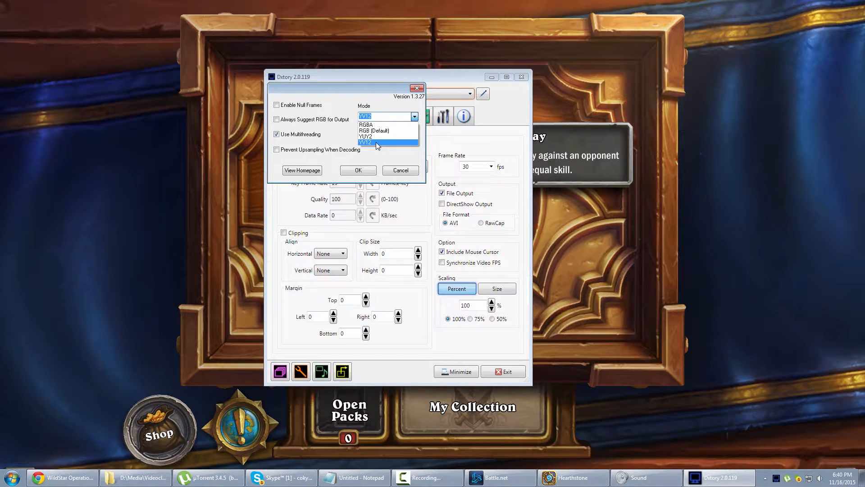
{"action": "left_click", "coordinate": [415, 117]}
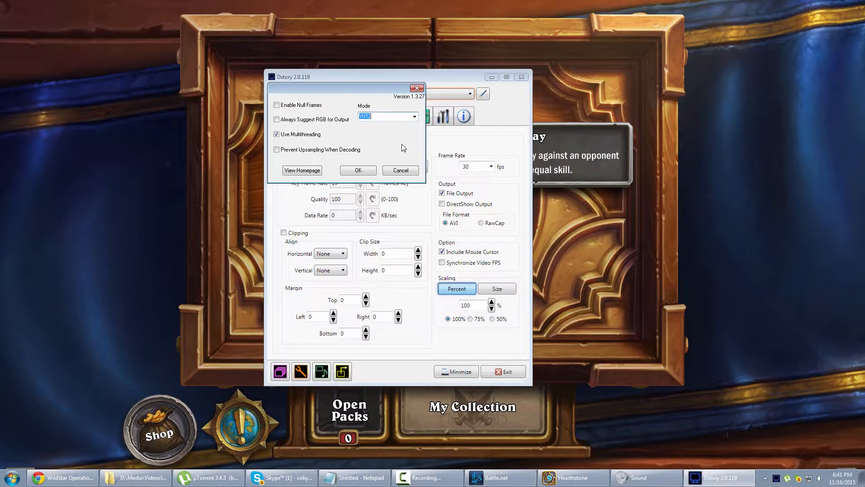
Switch to the Dxtory MOVIES folder window, enlarge it and widen the Size column to read the Hearthstone recording's file size
{"action": "left_click", "coordinate": [149, 481]}
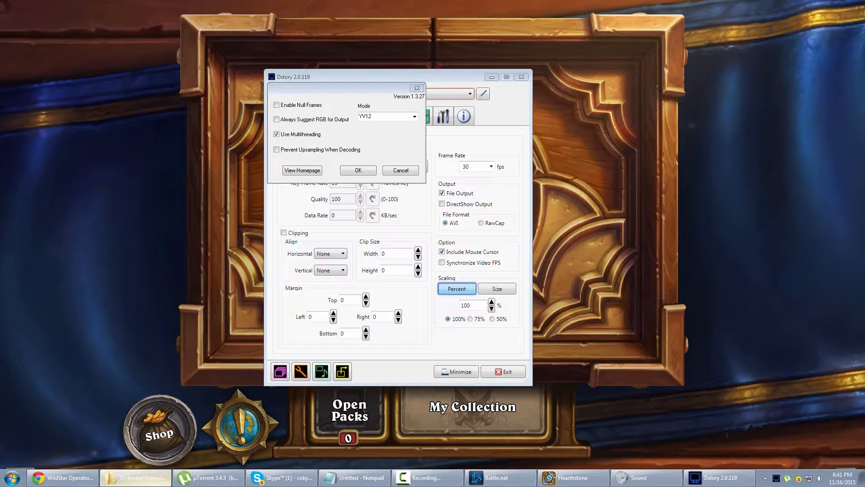
{"action": "left_click_drag", "start_coordinate": [0, 66], "coordinate": [382, 74]}
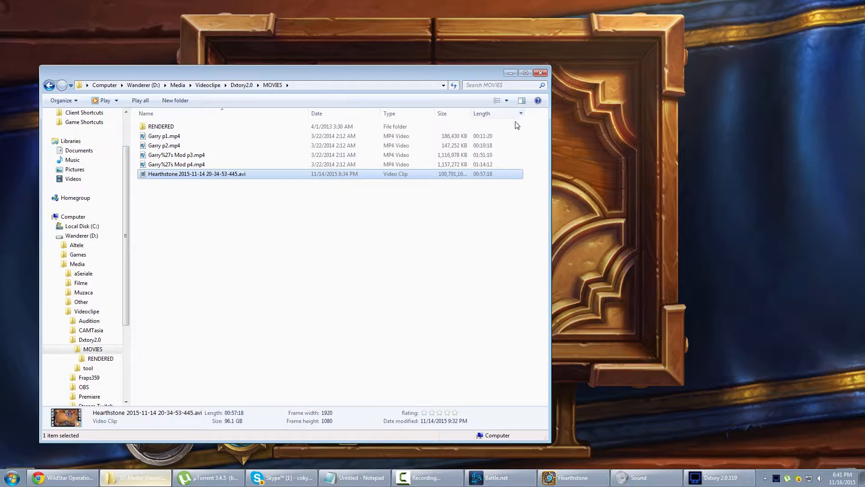
{"action": "left_click_drag", "start_coordinate": [549, 441], "coordinate": [709, 454]}
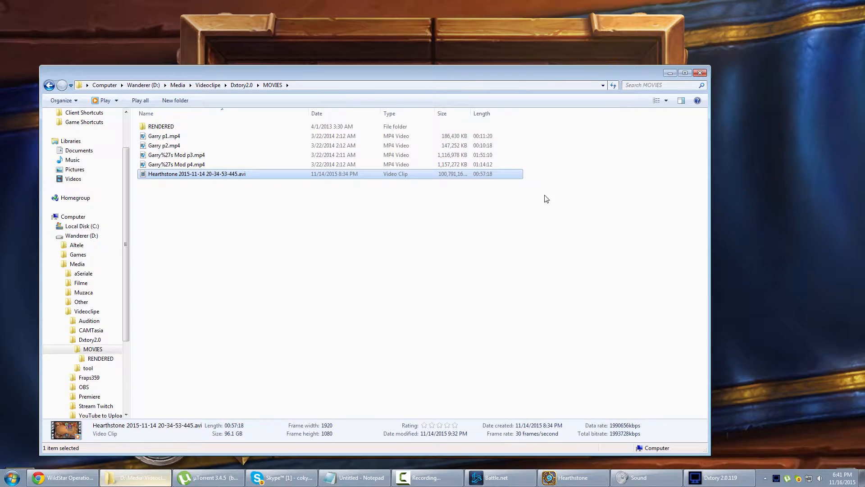
{"action": "left_click_drag", "start_coordinate": [471, 112], "coordinate": [504, 113]}
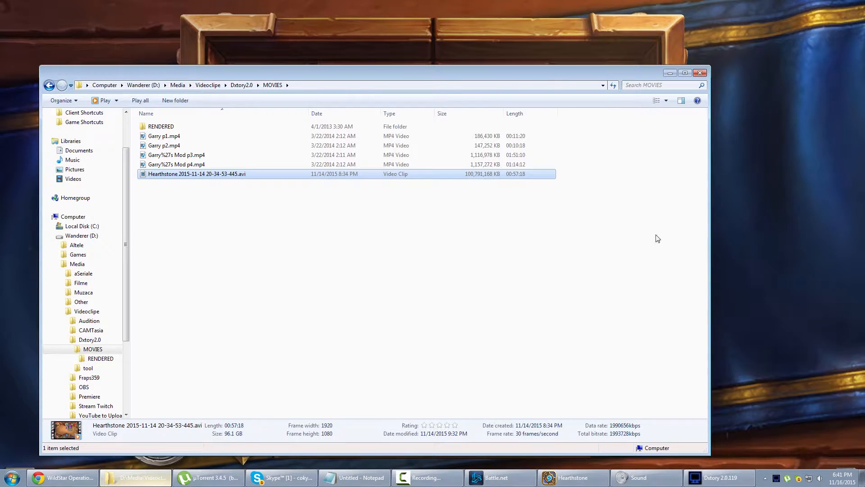
Shrink the MOVIES folder window, return to Dxtory and cancel the Lagarith codec's configuration dialog
{"action": "left_click_drag", "start_coordinate": [705, 449], "coordinate": [621, 400]}
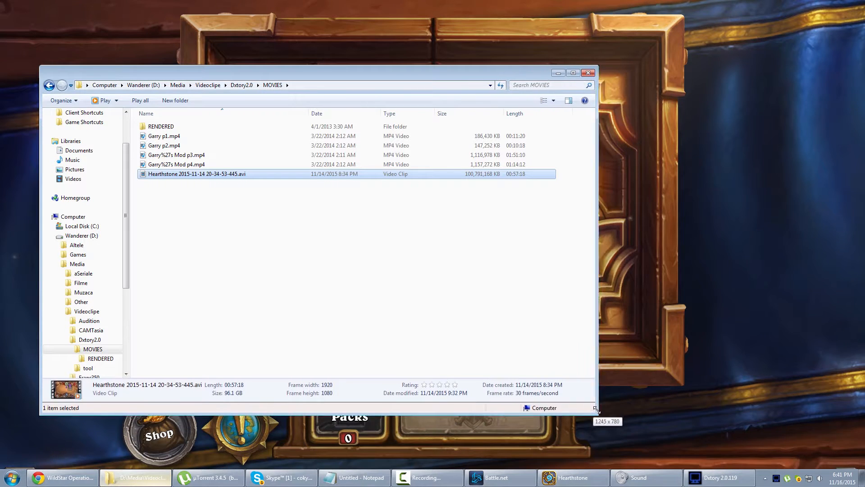
{"action": "left_click_drag", "start_coordinate": [228, 75], "coordinate": [164, 78]}
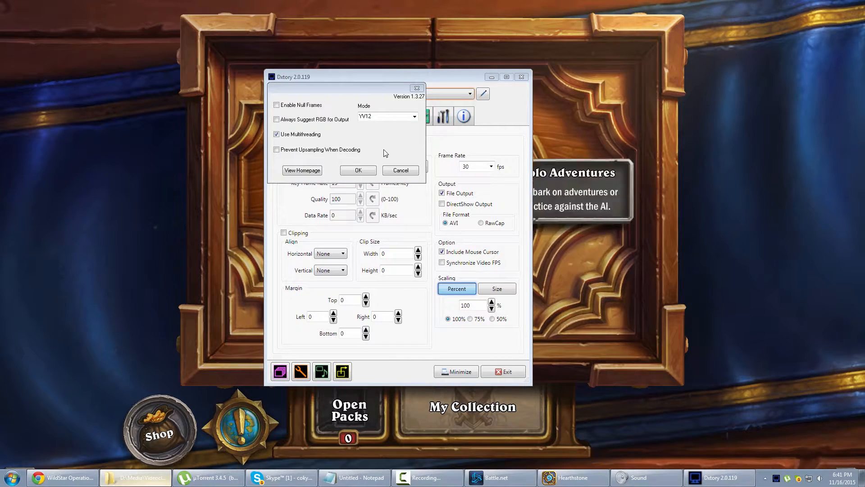
{"action": "left_click", "coordinate": [408, 172]}
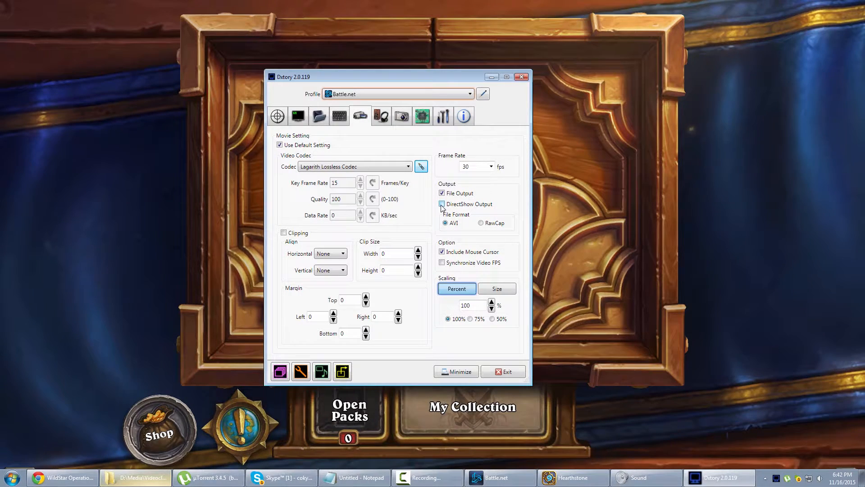
Open Open Broadcaster Software and look through the sources of Scene and Scene 2
{"action": "key", "text": "super+r"}
{"action": "type", "text": "calc"}
{"action": "key", "text": "Return"}
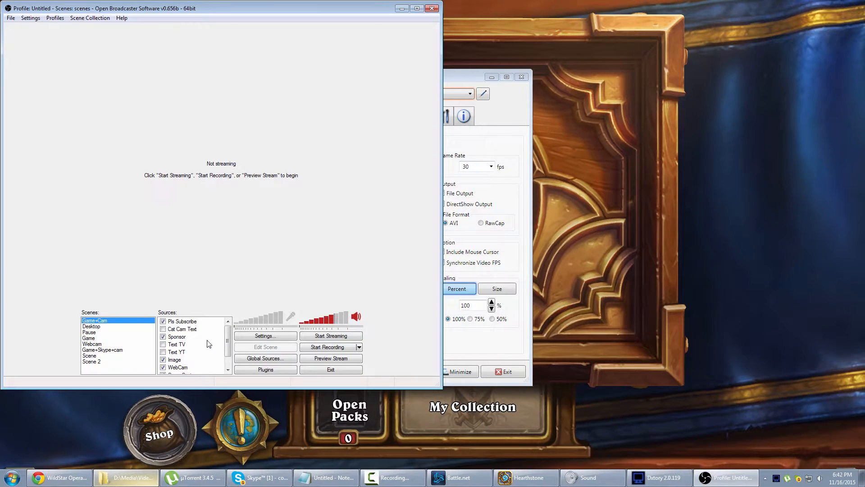
{"action": "left_click", "coordinate": [113, 355]}
{"action": "right_click", "coordinate": [179, 338]}
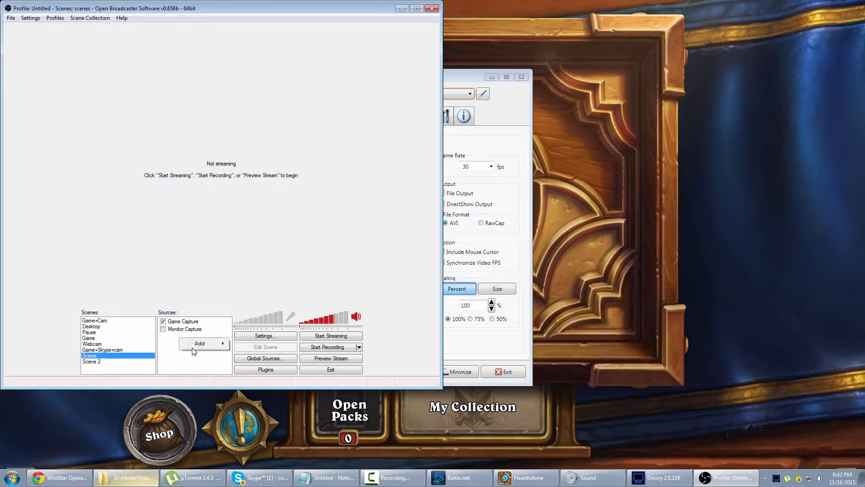
{"action": "mouse_move", "coordinate": [194, 346]}
{"action": "left_click", "coordinate": [112, 362]}
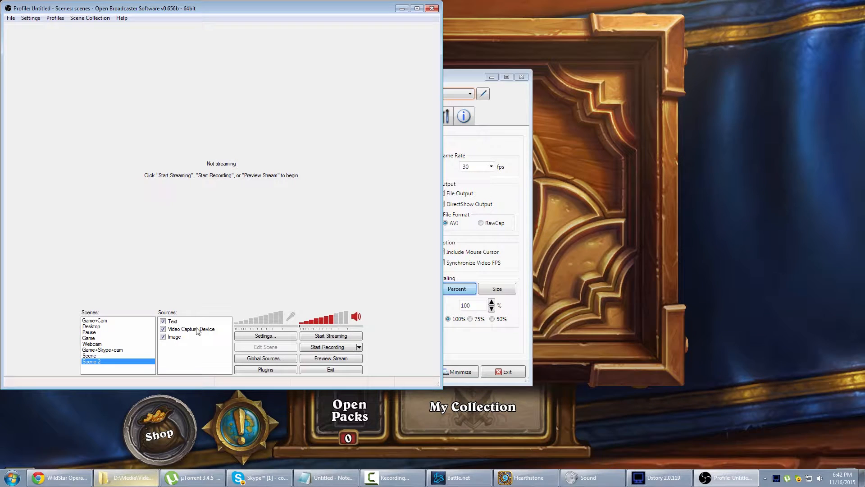
Inspect the available devices for Scene 2's Video Capture Device source, cancel the device selection and switch back to Dxtory
{"action": "double_click", "coordinate": [195, 329]}
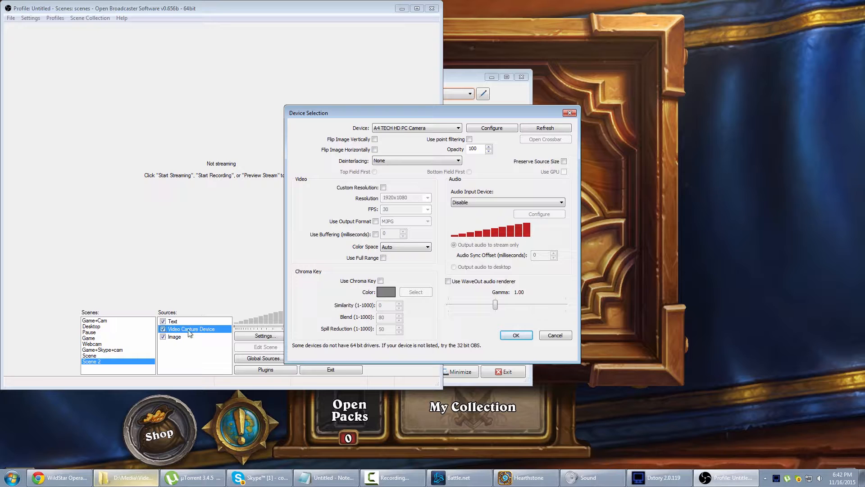
{"action": "left_click", "coordinate": [399, 130]}
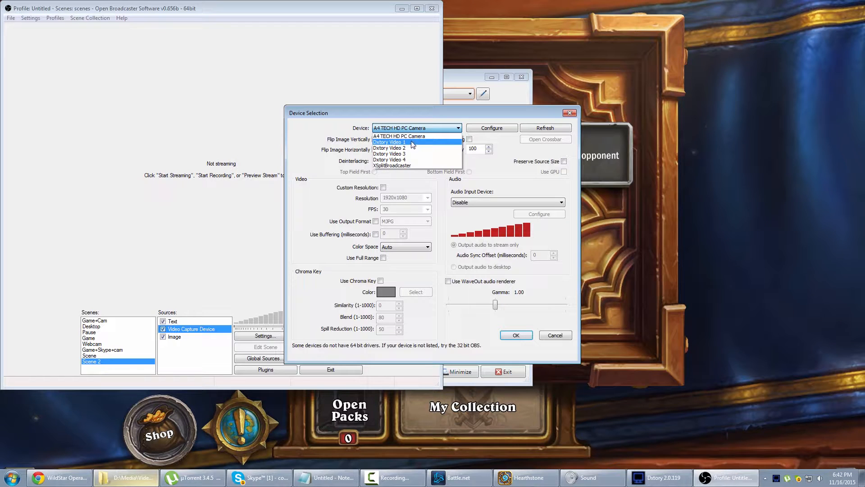
{"action": "left_click", "coordinate": [409, 110]}
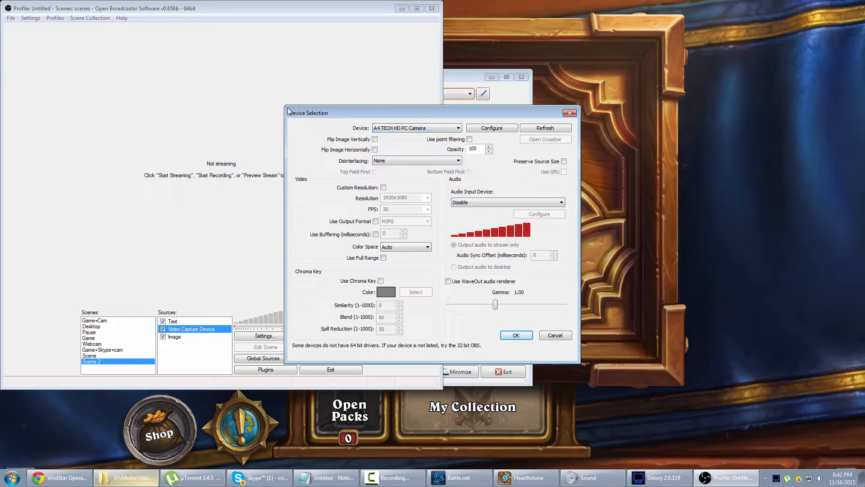
{"action": "left_click", "coordinate": [552, 336]}
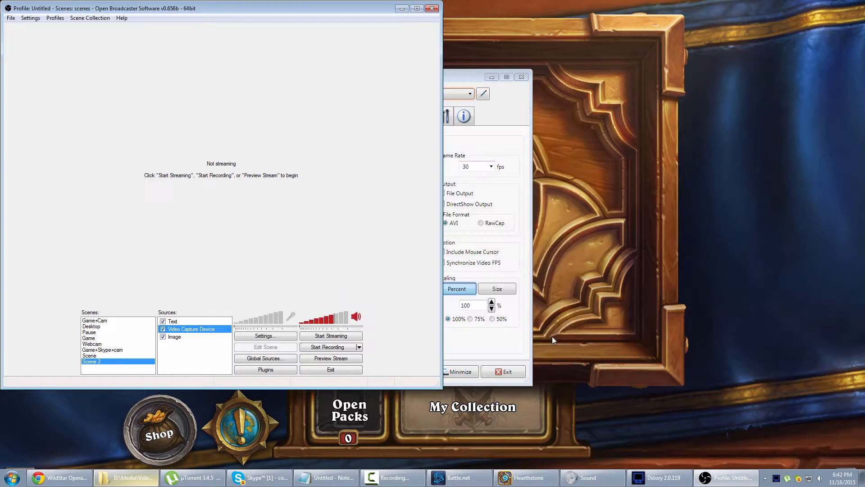
{"action": "left_click", "coordinate": [526, 243]}
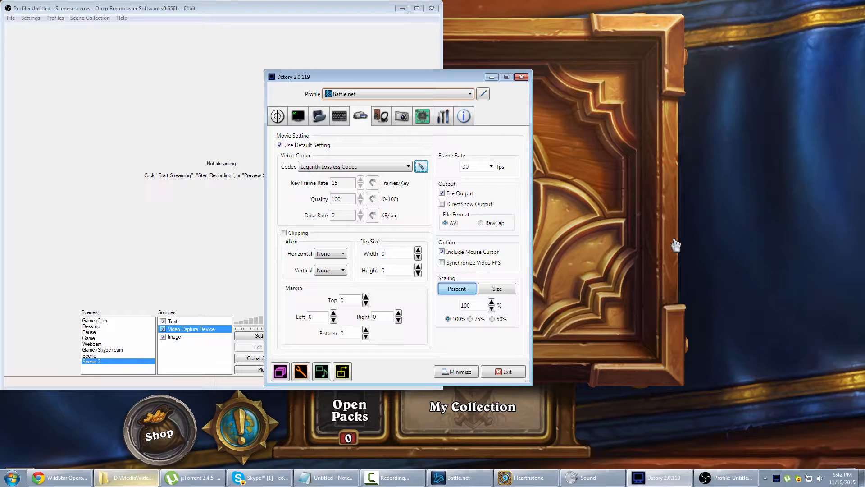
Compare the OBS and Dxtory windows and enable DirectShow Output in Dxtory's movie settings
{"action": "left_click", "coordinate": [136, 7]}
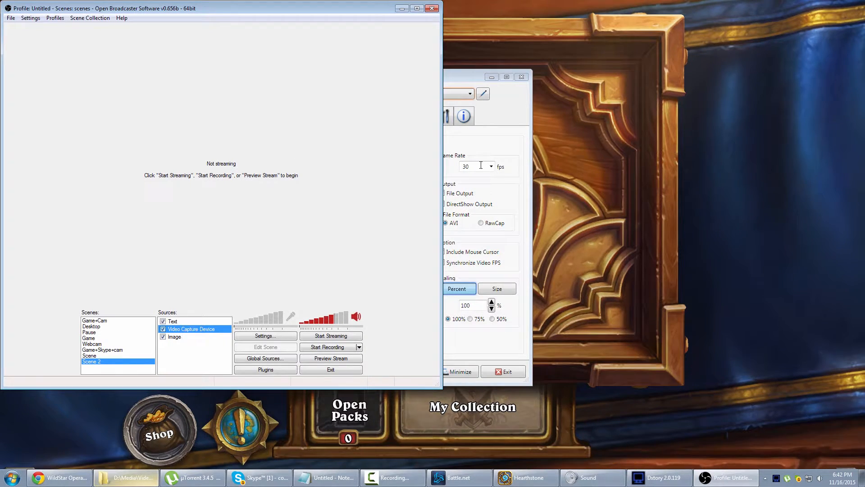
{"action": "left_click", "coordinate": [457, 87]}
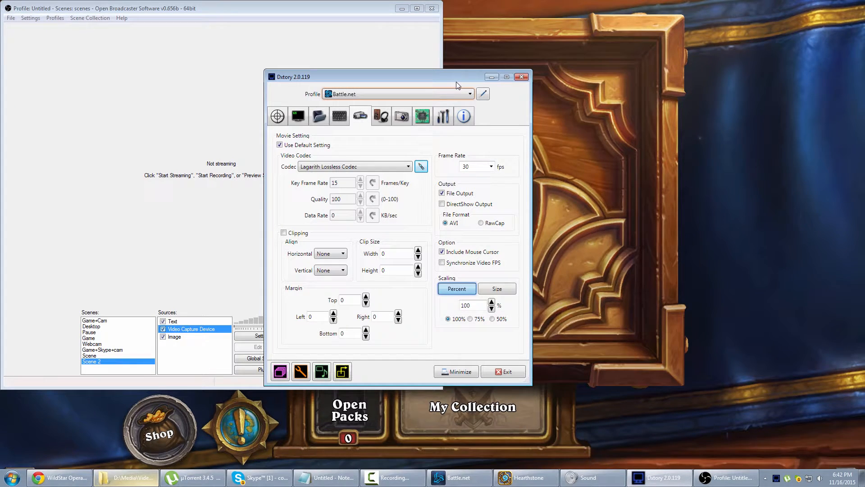
{"action": "left_click", "coordinate": [442, 204]}
{"action": "left_click", "coordinate": [206, 7]}
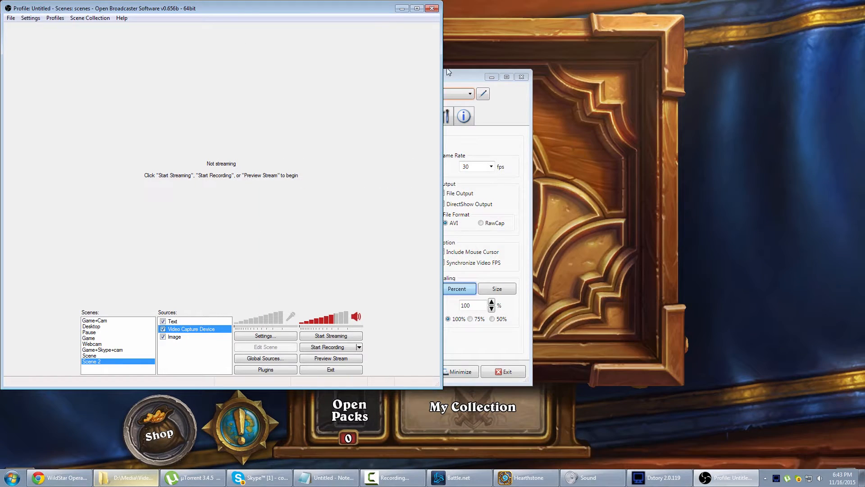
{"action": "left_click", "coordinate": [466, 77]}
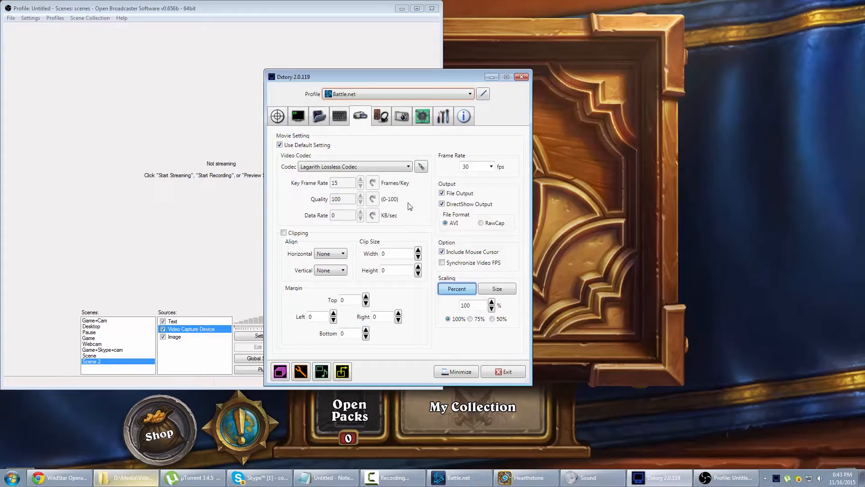
Review the video and audio encoding settings in OBS, cancel the settings and return to Dxtory
{"action": "left_click", "coordinate": [188, 84]}
{"action": "left_click", "coordinate": [265, 335]}
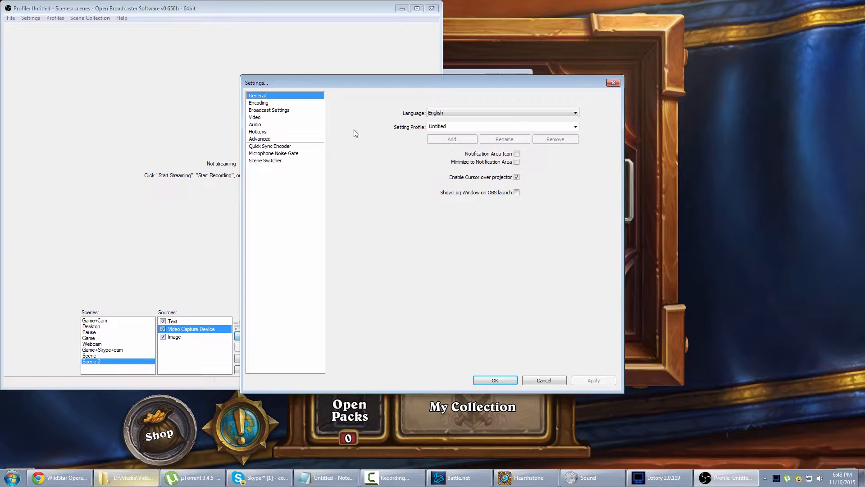
{"action": "left_click", "coordinate": [272, 104]}
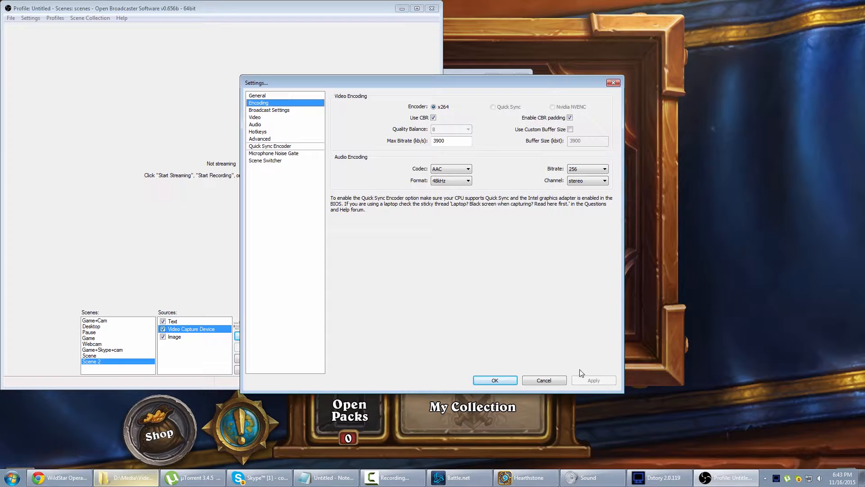
{"action": "left_click", "coordinate": [553, 379]}
{"action": "left_click", "coordinate": [465, 72]}
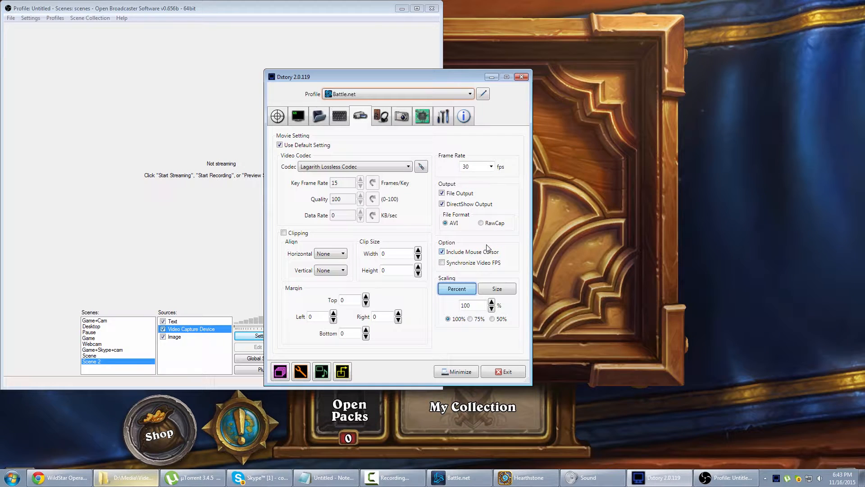
Turn off DirectShow Output in Dxtory's movie settings, and open and close the RawCapConv tool
{"action": "left_click", "coordinate": [443, 204]}
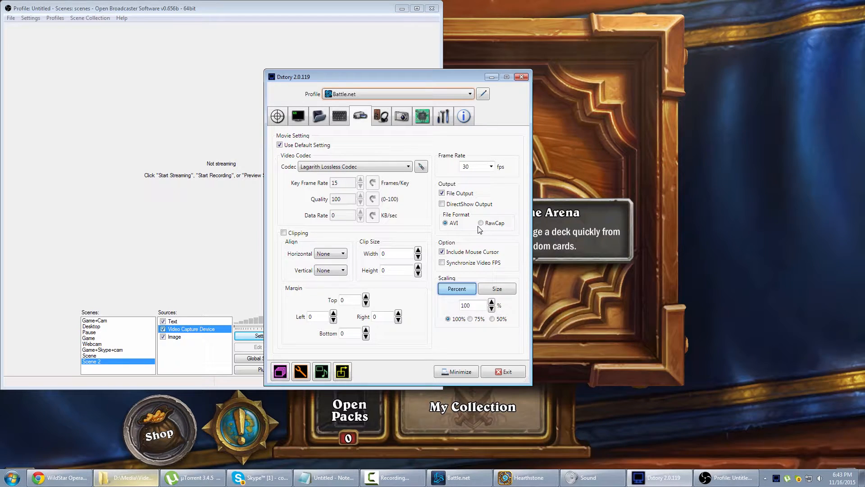
{"action": "left_click", "coordinate": [279, 371]}
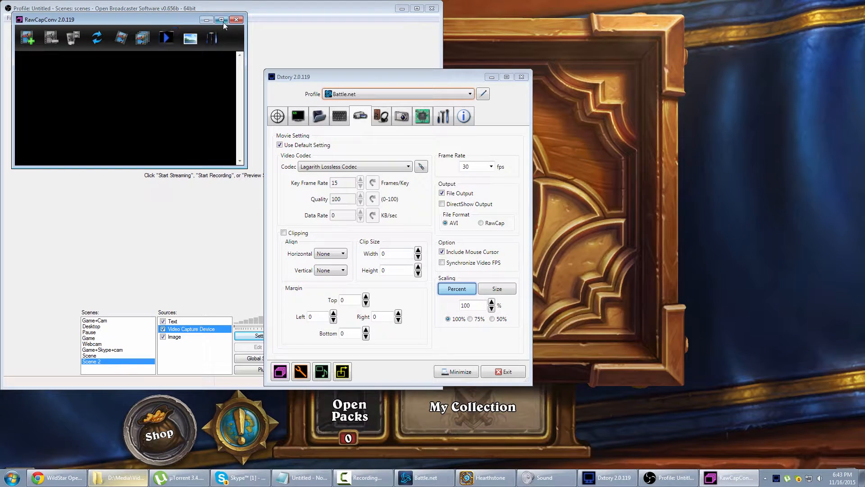
{"action": "left_click", "coordinate": [236, 20]}
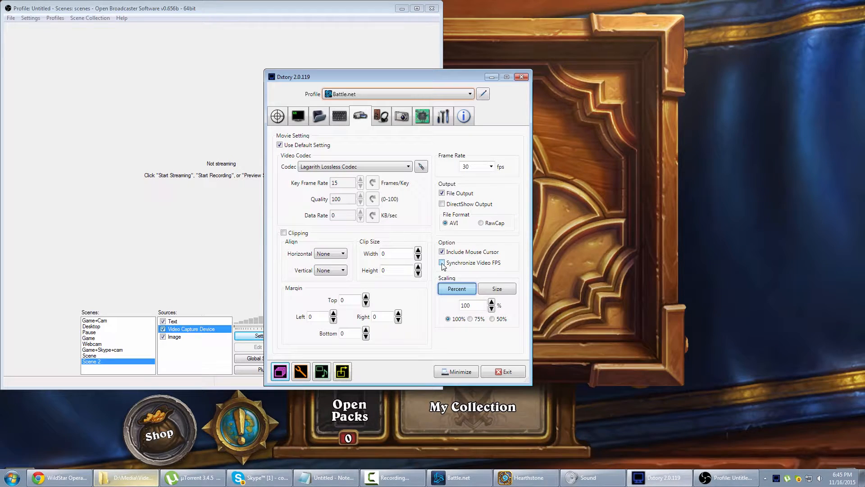
Review Dxtory's overlay status settings and the movie frame rate options, keeping 30 fps
{"action": "left_click", "coordinate": [300, 119]}
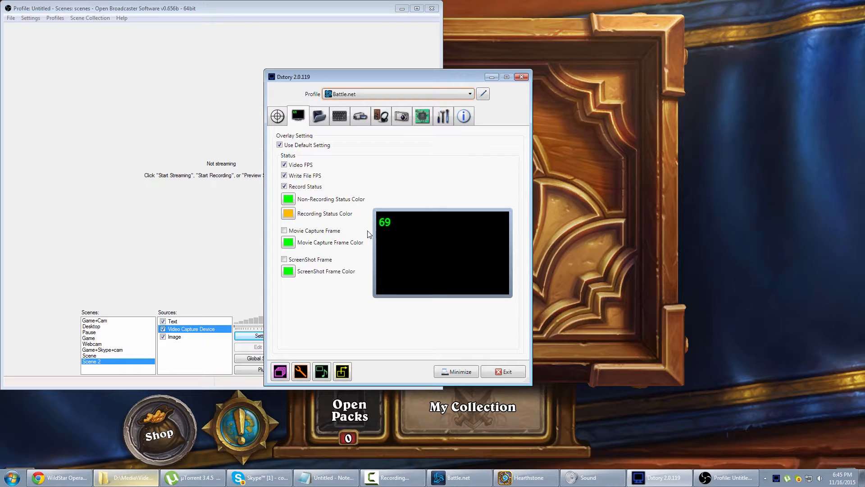
{"action": "left_click", "coordinate": [363, 116]}
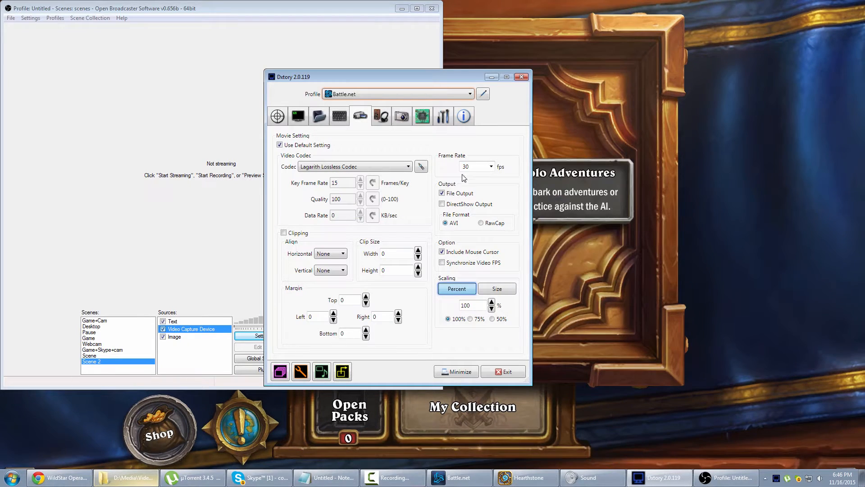
{"action": "left_click", "coordinate": [493, 167]}
{"action": "left_click", "coordinate": [492, 168]}
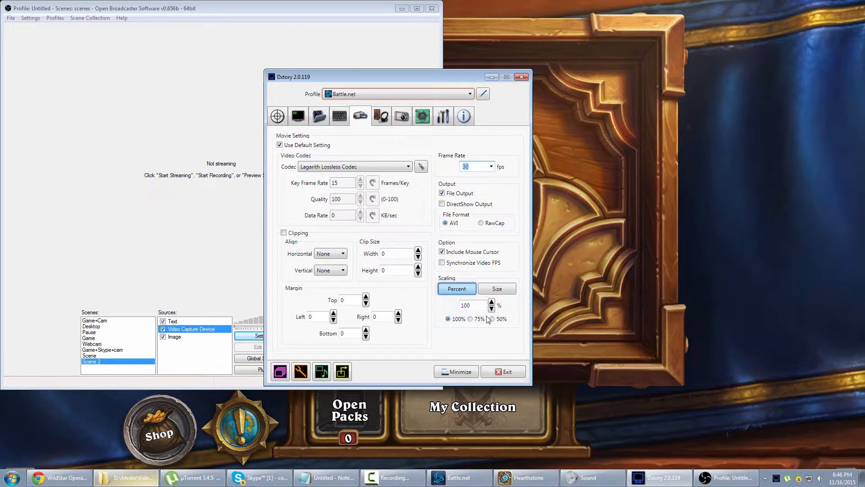
Review the device, codec and format of audio streams 1 and 2 in Dxtory's audio settings
{"action": "left_click", "coordinate": [380, 117]}
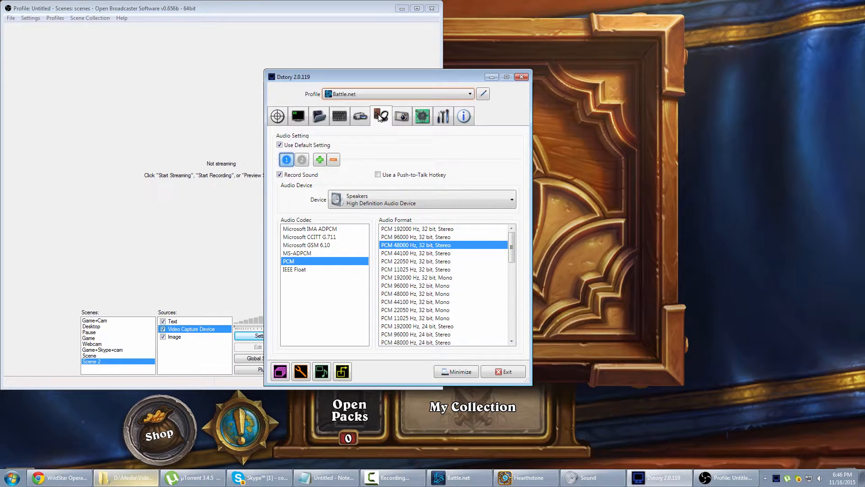
{"action": "left_click", "coordinate": [302, 160]}
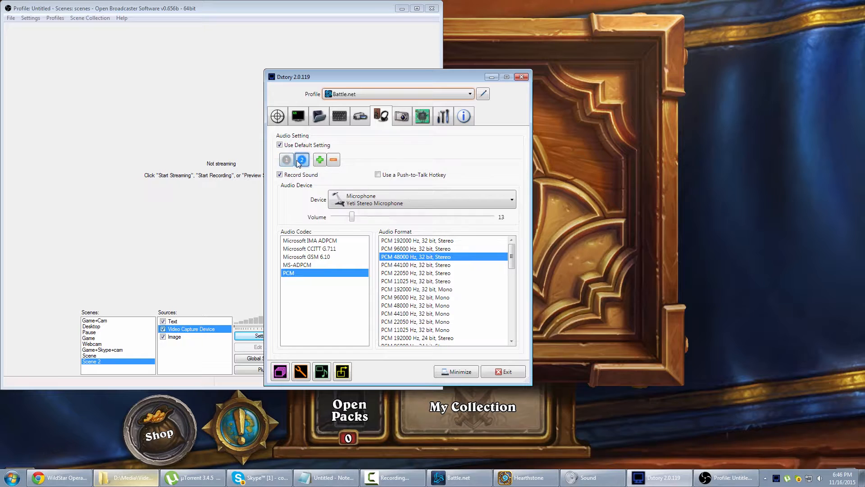
{"action": "left_click", "coordinate": [287, 160]}
{"action": "left_click", "coordinate": [302, 161]}
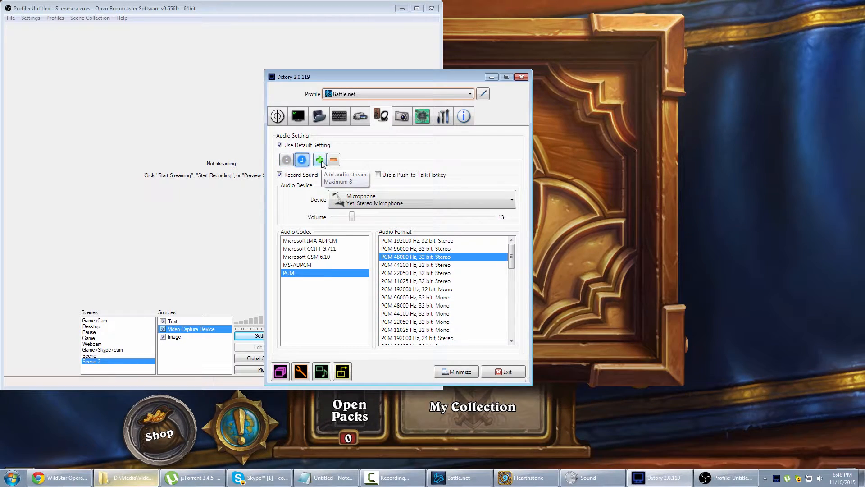
{"action": "left_click", "coordinate": [286, 160]}
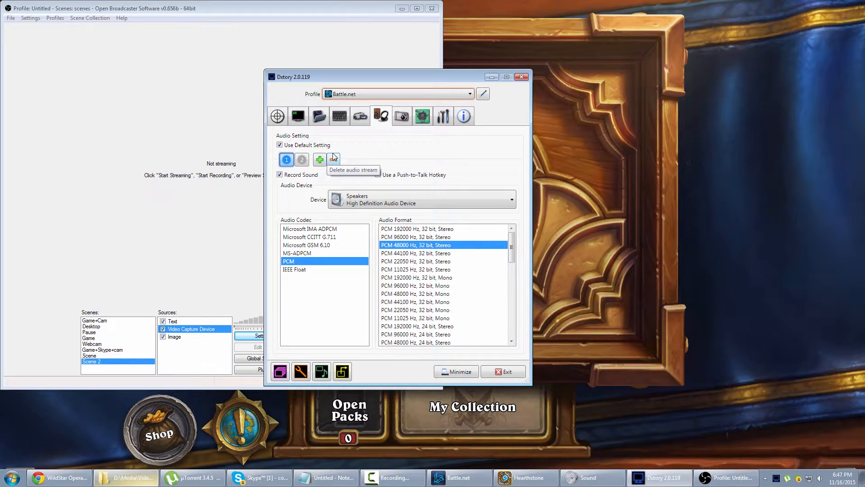
Compare the settings of audio streams 1 and 2, and view the devices available for stream 1
{"action": "left_click", "coordinate": [301, 161]}
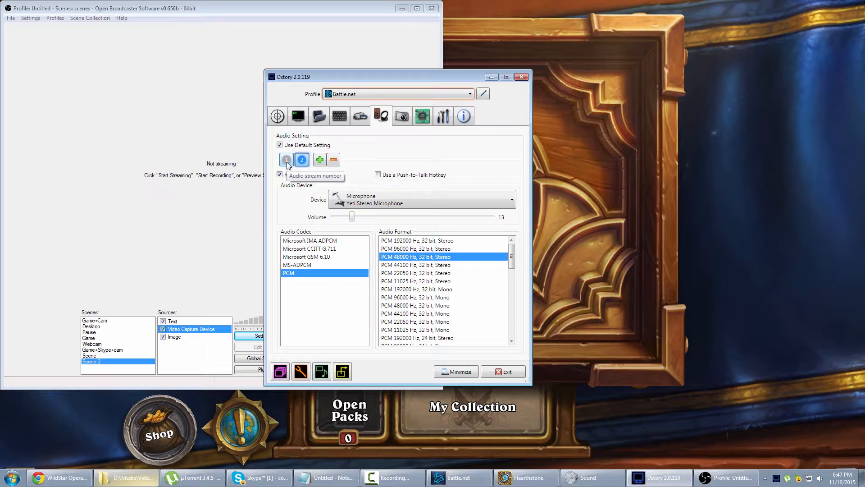
{"action": "left_click", "coordinate": [286, 161]}
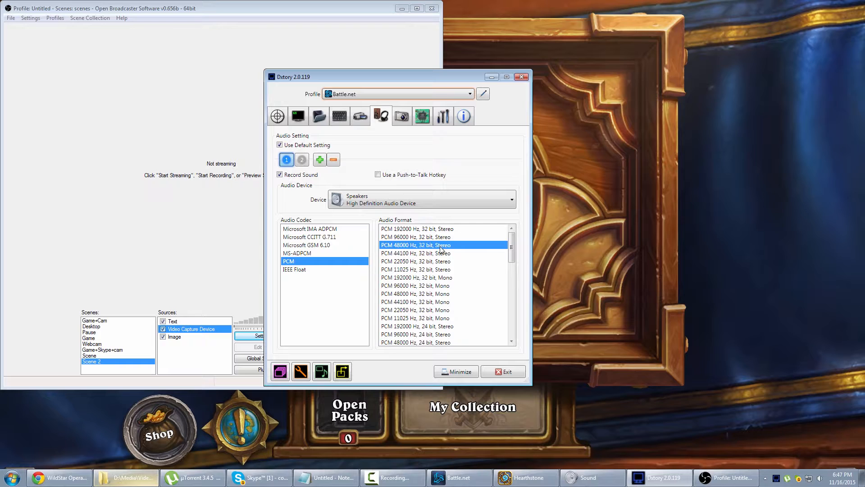
{"action": "left_click", "coordinate": [400, 196]}
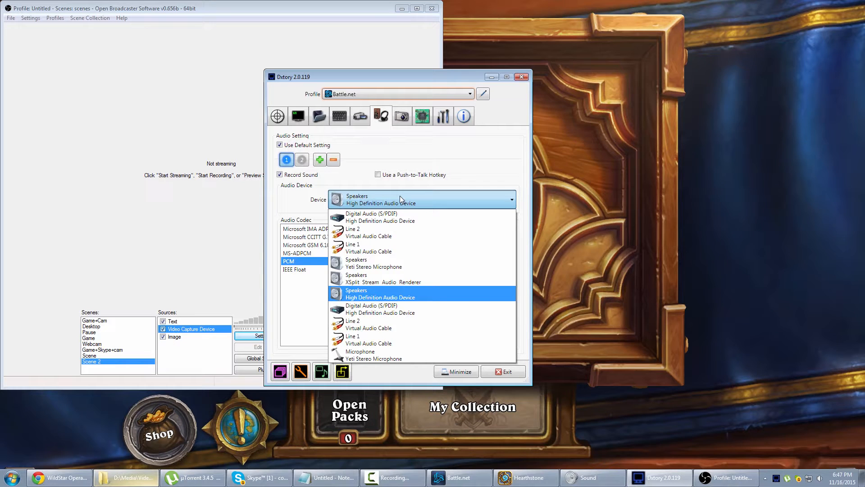
{"action": "left_click", "coordinate": [399, 195]}
{"action": "left_click", "coordinate": [404, 194]}
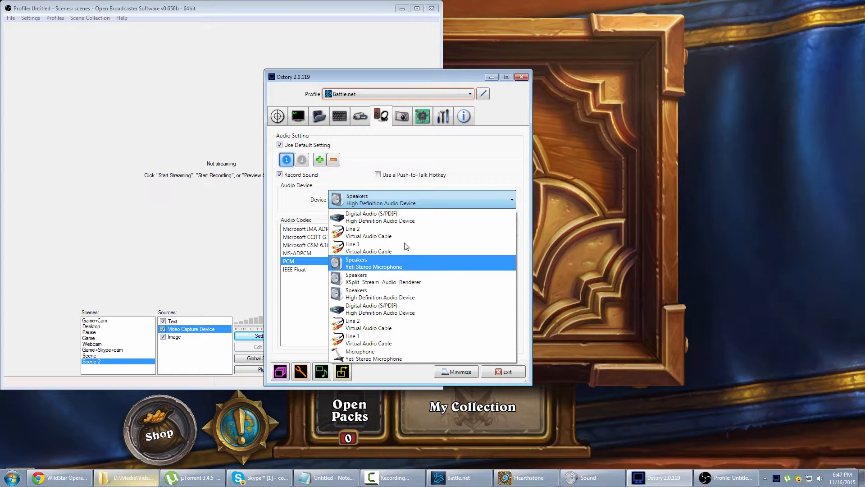
{"action": "left_click", "coordinate": [422, 198]}
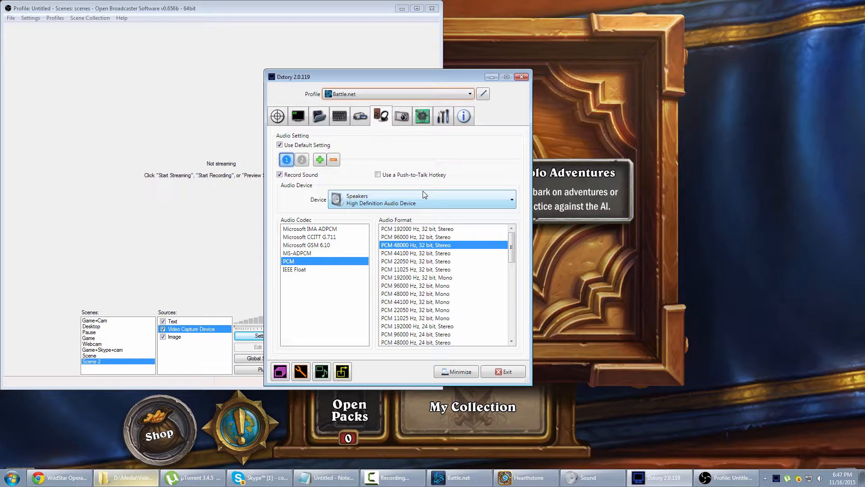
Try a third audio stream using the Yeti Stereo Microphone speakers as its device, and delete that stream
{"action": "left_click", "coordinate": [320, 160]}
{"action": "left_click", "coordinate": [319, 161]}
{"action": "left_click", "coordinate": [383, 206]}
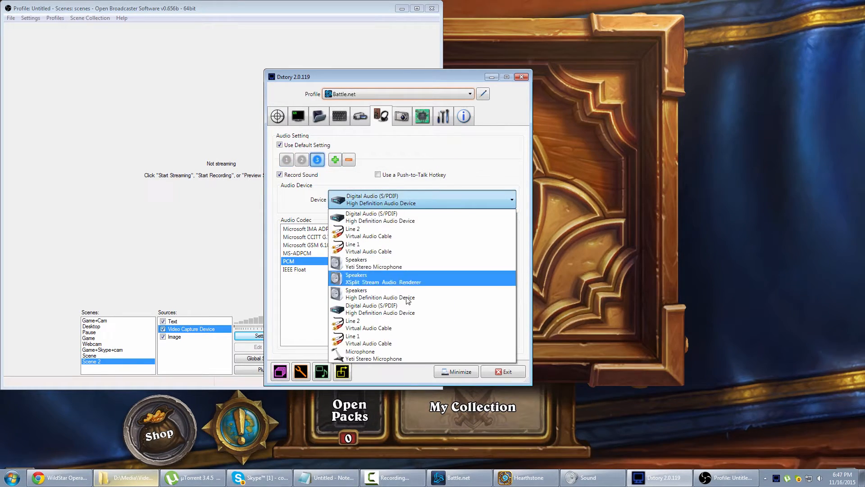
{"action": "left_click", "coordinate": [390, 266]}
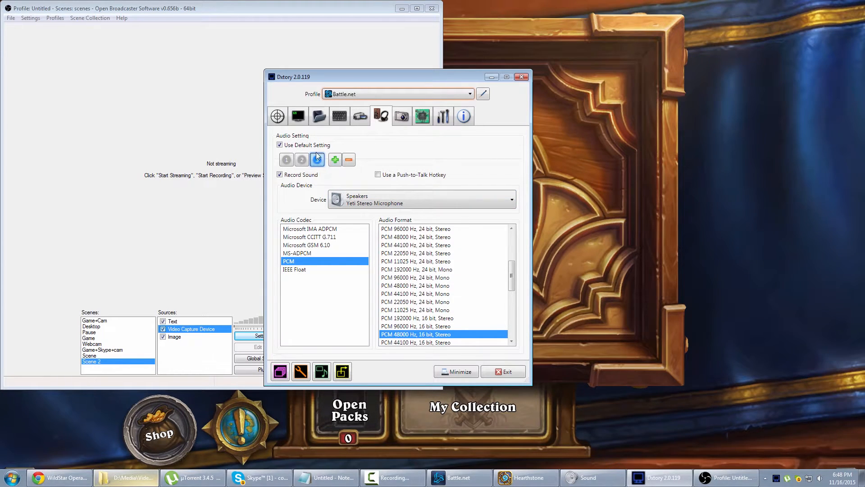
{"action": "left_click", "coordinate": [348, 160]}
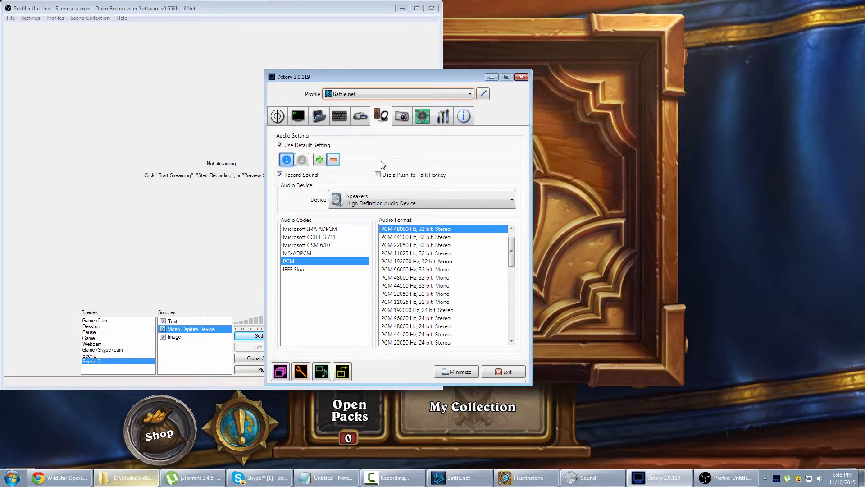
Examine the device, codec and format of the speaker stream against those of the microphone stream
{"action": "left_click", "coordinate": [302, 160]}
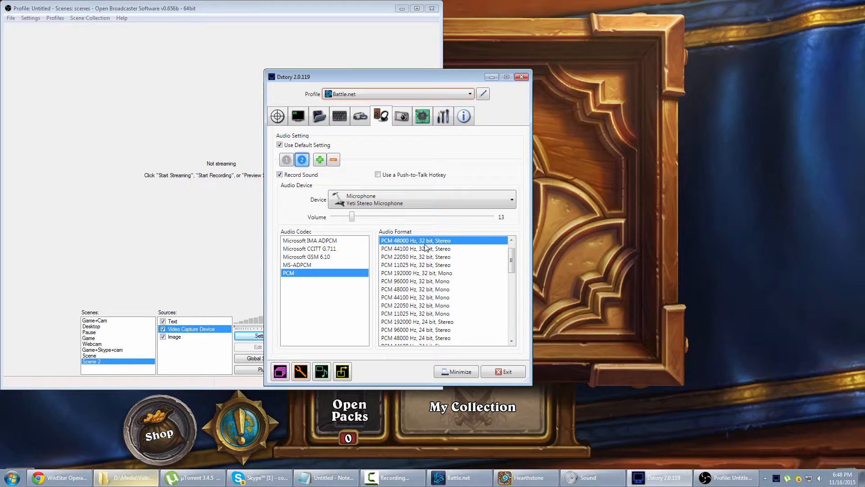
{"action": "left_click", "coordinate": [286, 160]}
{"action": "left_click", "coordinate": [302, 161]}
{"action": "left_click", "coordinate": [287, 160]}
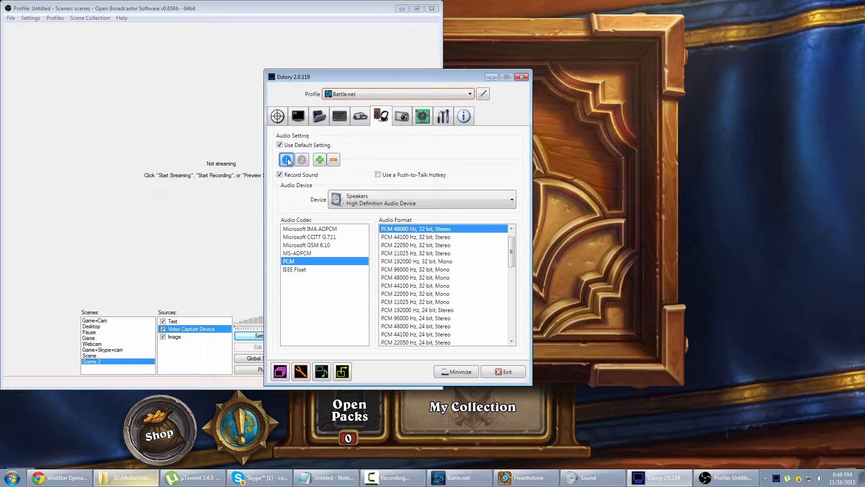
{"action": "left_click", "coordinate": [301, 160]}
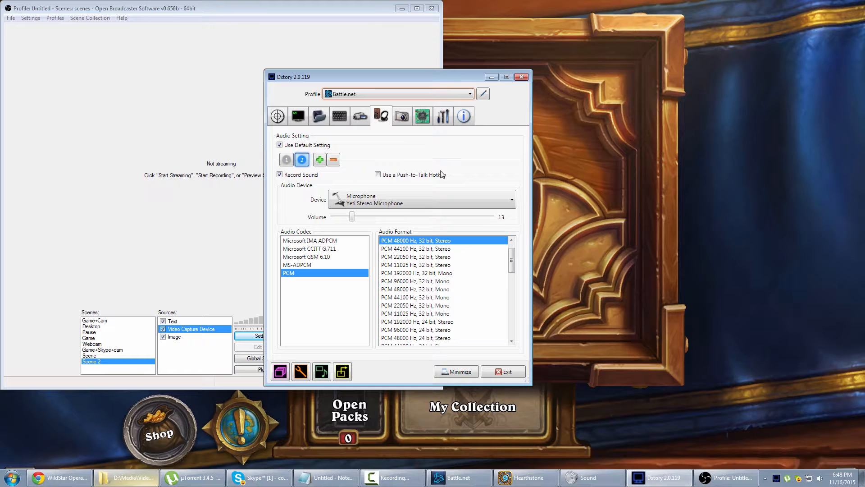
{"action": "left_click", "coordinate": [292, 159]}
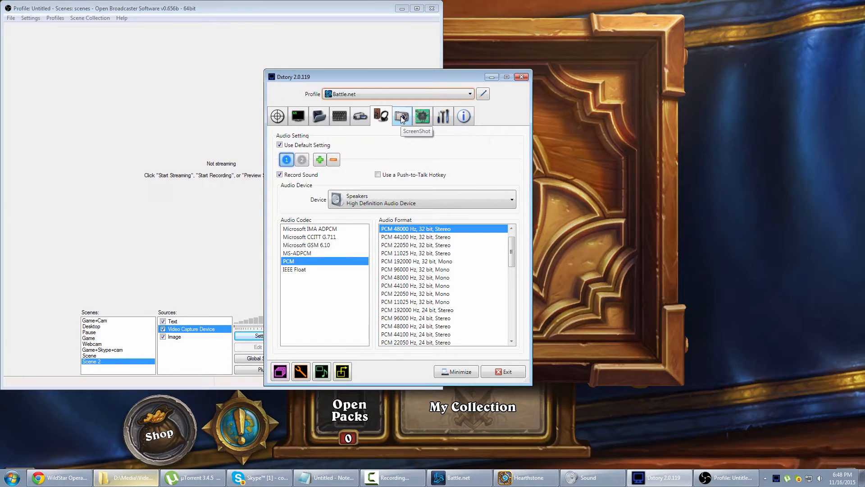
Review the screenshot, advanced and global settings, and close Dxtory
{"action": "left_click", "coordinate": [401, 115]}
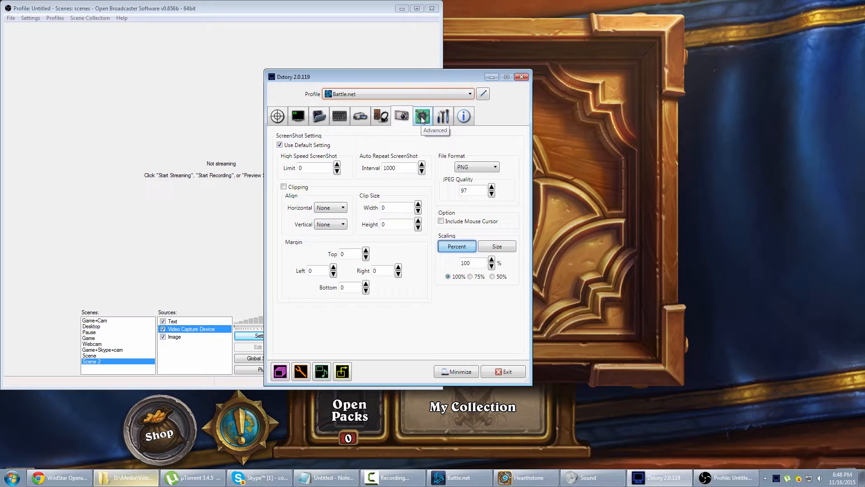
{"action": "left_click", "coordinate": [422, 117]}
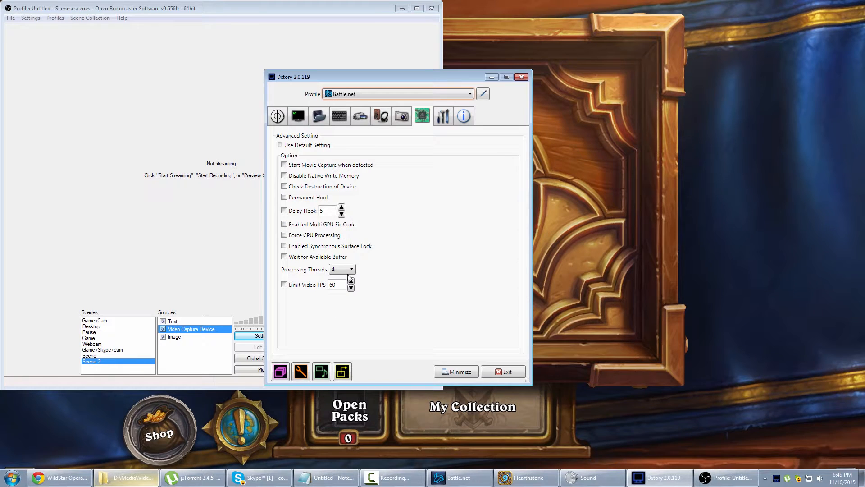
{"action": "left_click", "coordinate": [444, 116]}
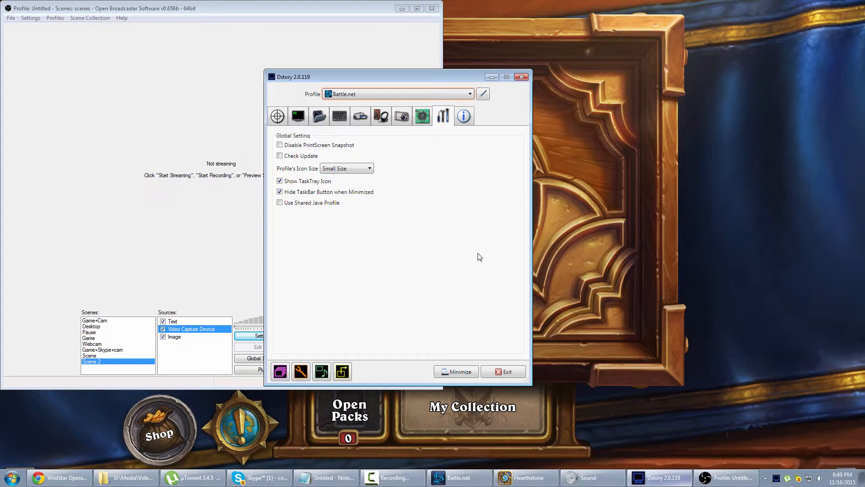
{"action": "left_click", "coordinate": [522, 77]}
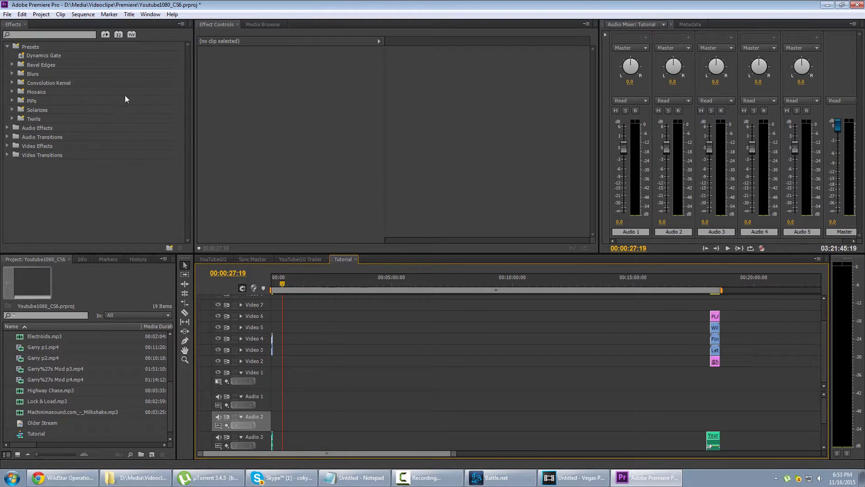
Highlight the intro clips at the start and the outro clips at the end of Premiere Pro's Tutorial sequence
{"action": "left_click", "coordinate": [316, 283]}
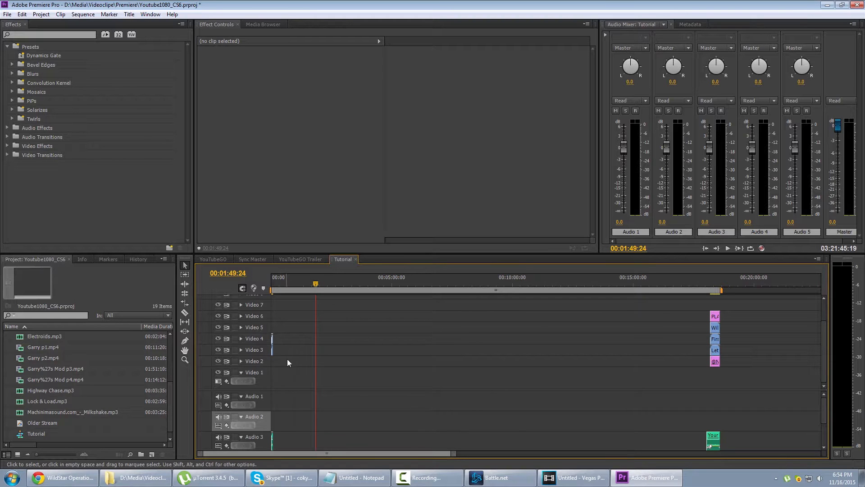
{"action": "left_click_drag", "start_coordinate": [294, 320], "coordinate": [272, 447]}
{"action": "left_click", "coordinate": [644, 350]}
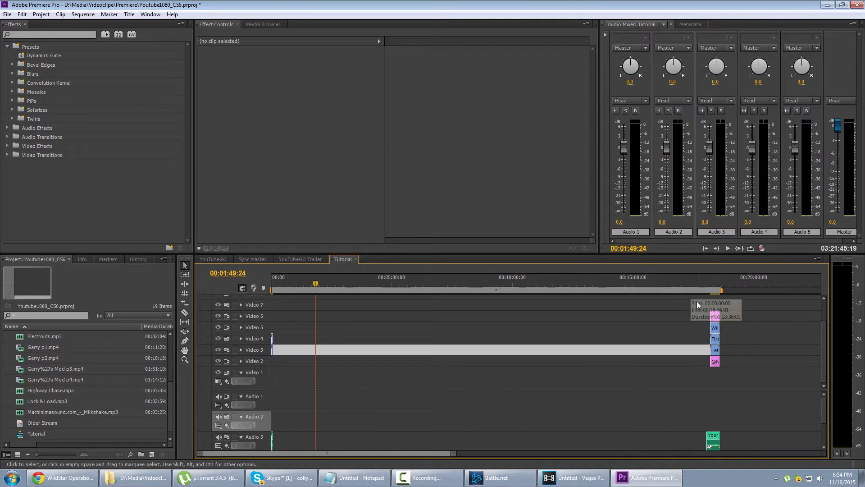
{"action": "left_click_drag", "start_coordinate": [686, 307], "coordinate": [739, 443]}
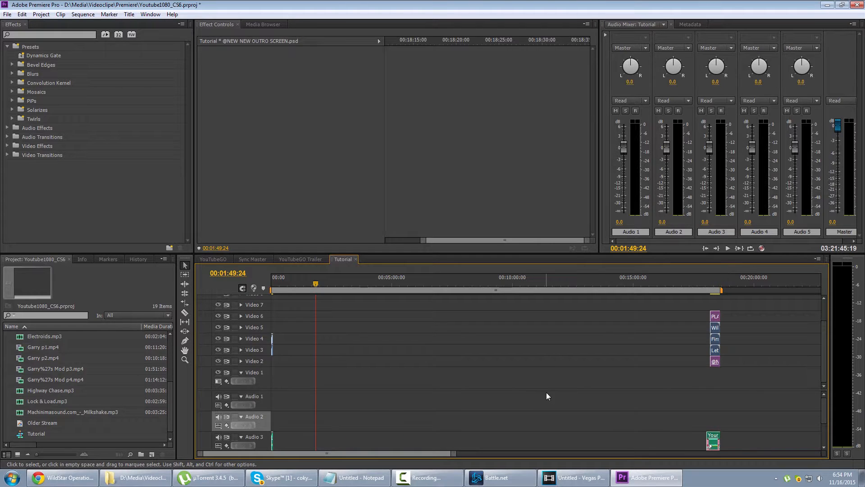
{"action": "left_click", "coordinate": [546, 392]}
{"action": "left_click", "coordinate": [375, 372]}
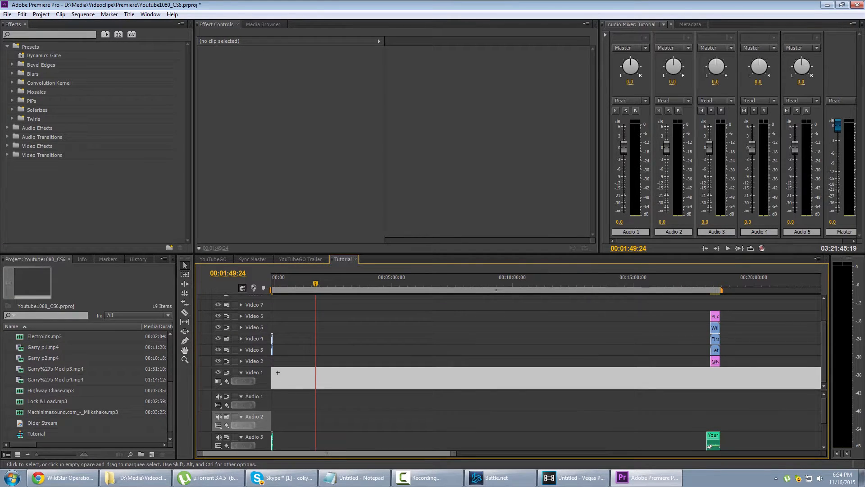
{"action": "left_click_drag", "start_coordinate": [274, 372], "coordinate": [716, 410]}
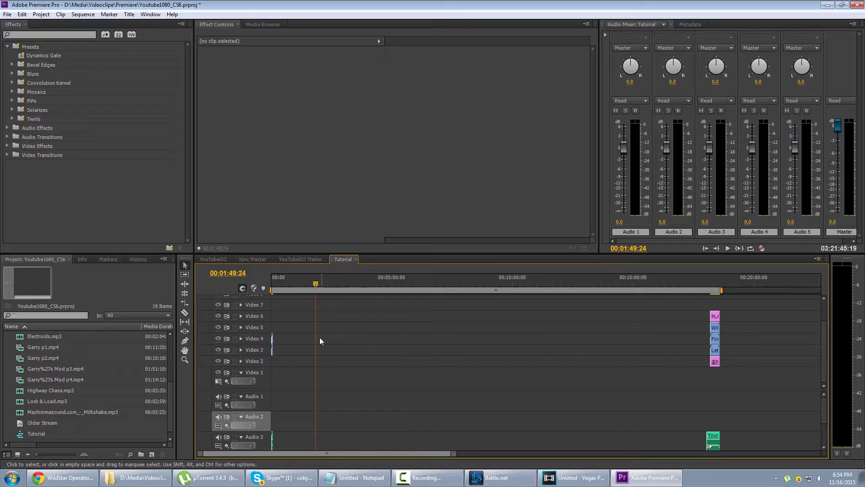
{"action": "left_click_drag", "start_coordinate": [325, 343], "coordinate": [627, 426]}
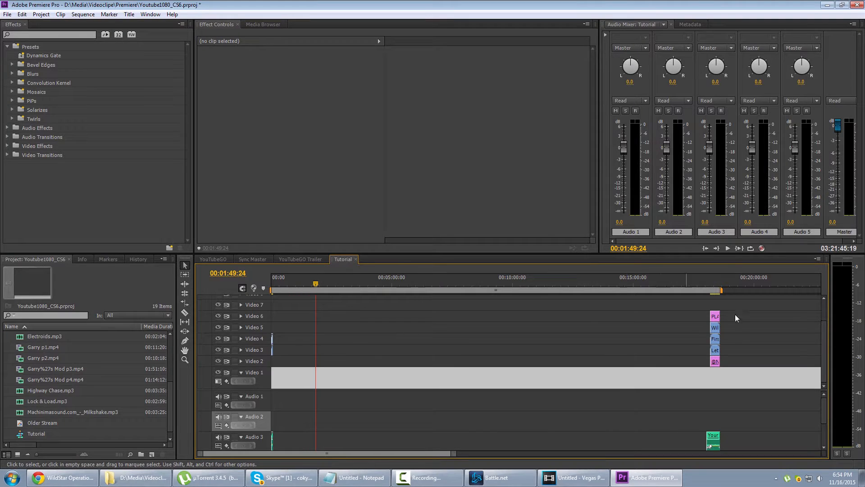
{"action": "left_click", "coordinate": [713, 282]}
{"action": "left_click", "coordinate": [270, 280]}
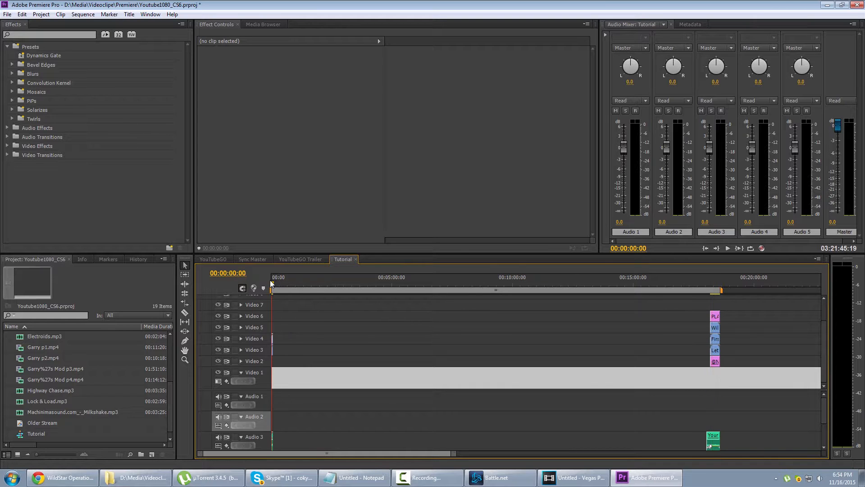
{"action": "left_click", "coordinate": [429, 326]}
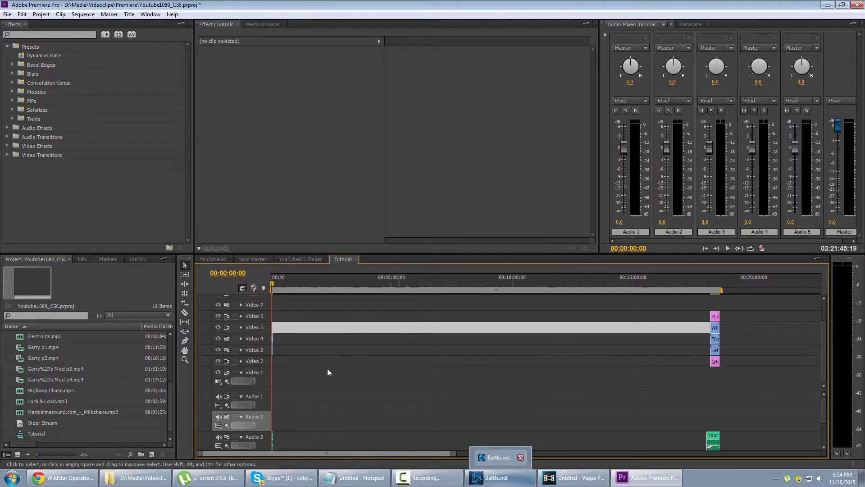
Review the sequence settings of the Tutorial sequence and leave them without changes
{"action": "left_click", "coordinate": [344, 281]}
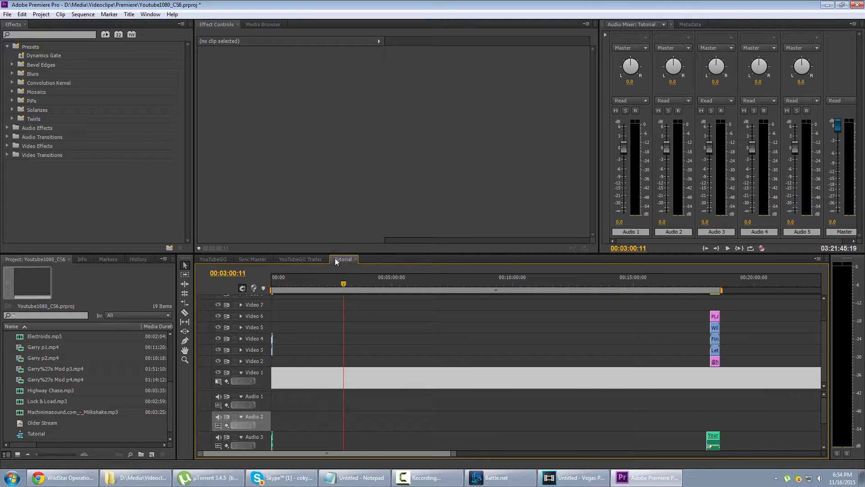
{"action": "left_click", "coordinate": [86, 14]}
{"action": "left_click", "coordinate": [111, 25]}
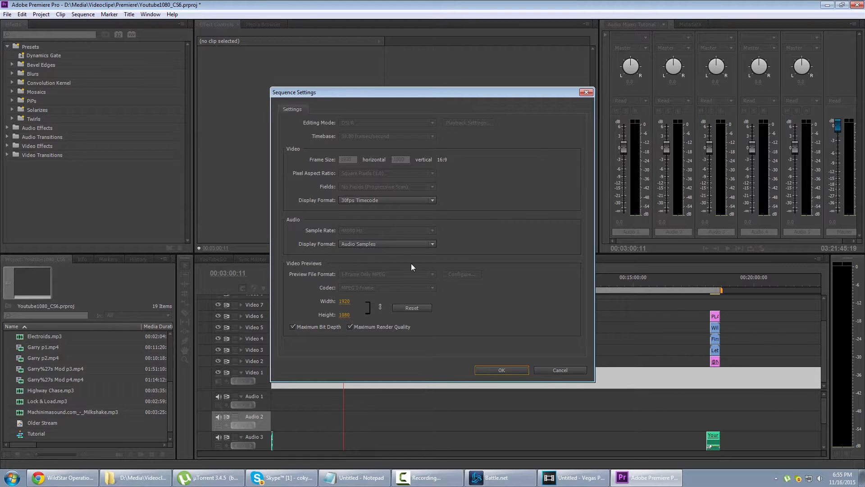
{"action": "left_click", "coordinate": [545, 372]}
Try configuring a new DSLR sequence with a timebase of 30.00 frames/second, and discard it
{"action": "left_click", "coordinate": [7, 14]}
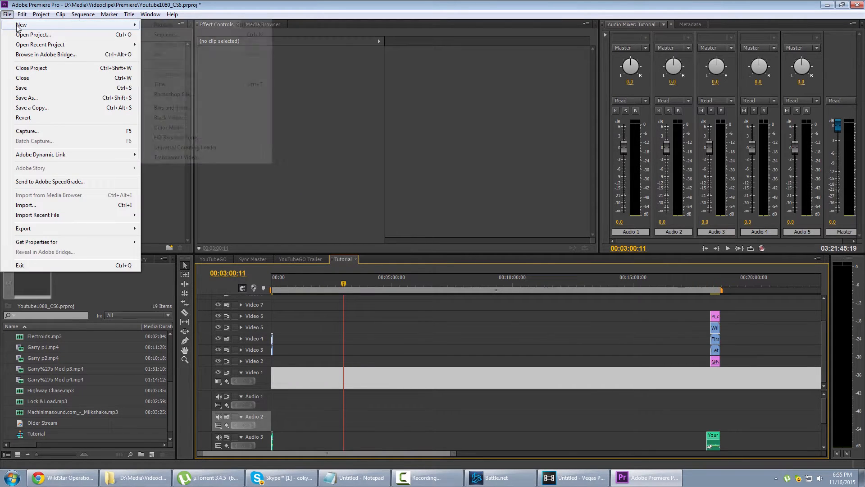
{"action": "mouse_move", "coordinate": [18, 24]}
{"action": "left_click", "coordinate": [187, 33]}
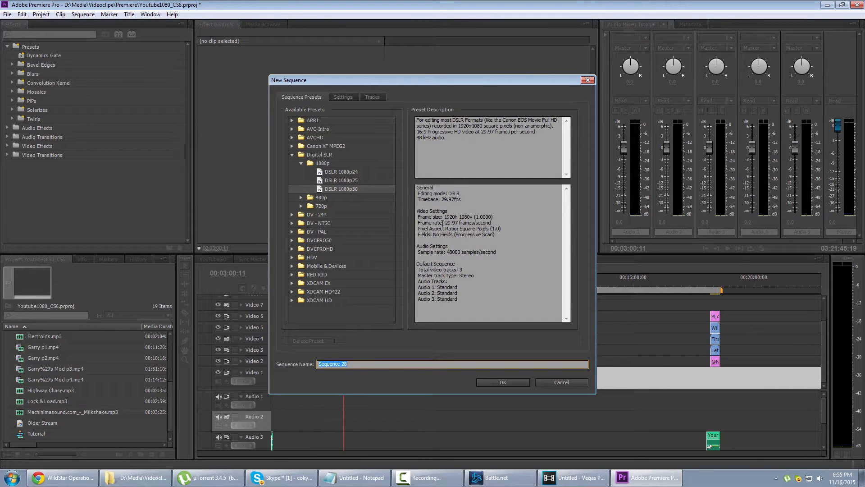
{"action": "left_click_drag", "start_coordinate": [443, 223], "coordinate": [466, 222]}
{"action": "left_click", "coordinate": [475, 223]}
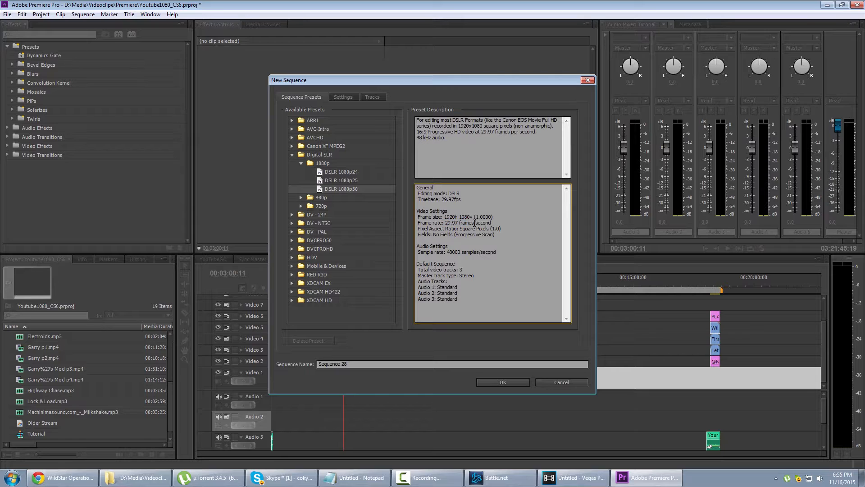
{"action": "left_click", "coordinate": [342, 97]}
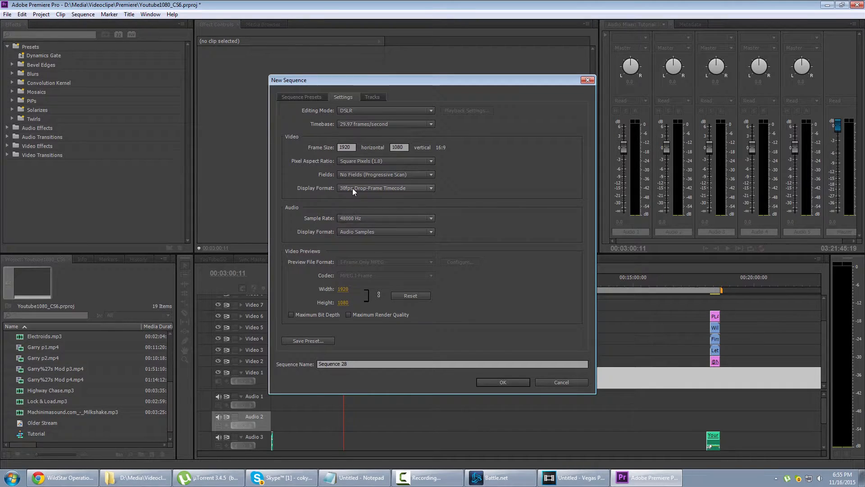
{"action": "left_click", "coordinate": [354, 120]}
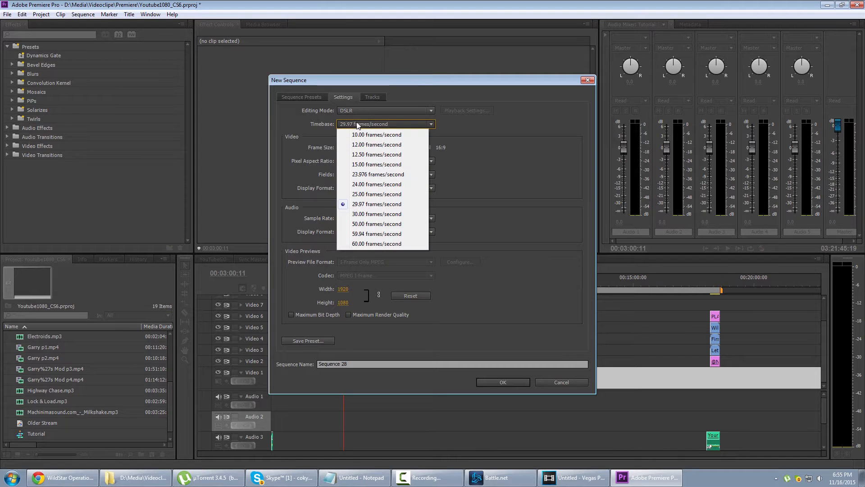
{"action": "left_click", "coordinate": [362, 216]}
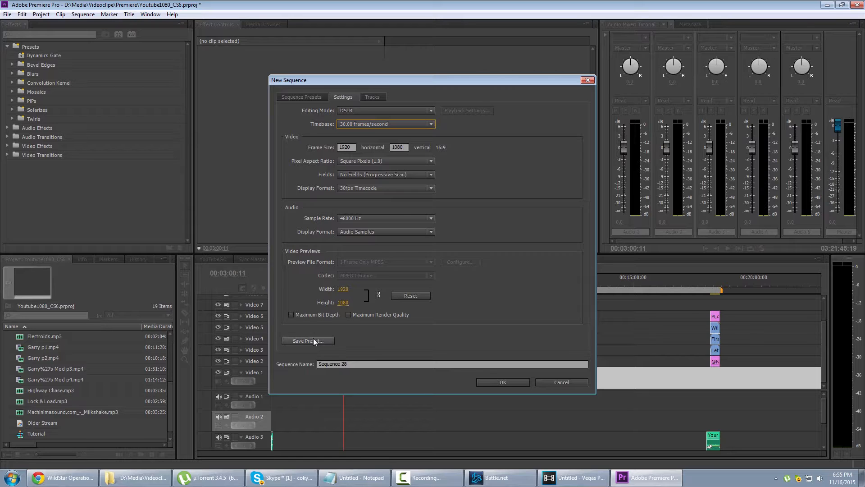
{"action": "left_click", "coordinate": [553, 383]}
{"action": "left_click_drag", "start_coordinate": [332, 274], "coordinate": [356, 276]}
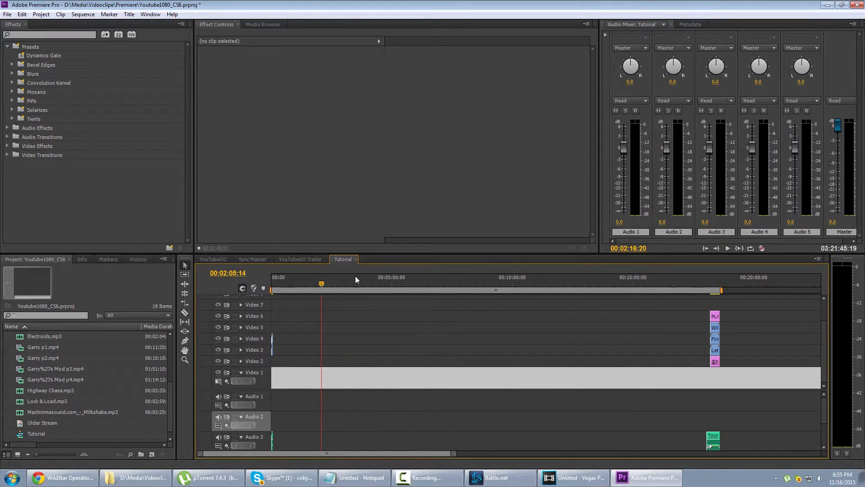
{"action": "left_click", "coordinate": [356, 280]}
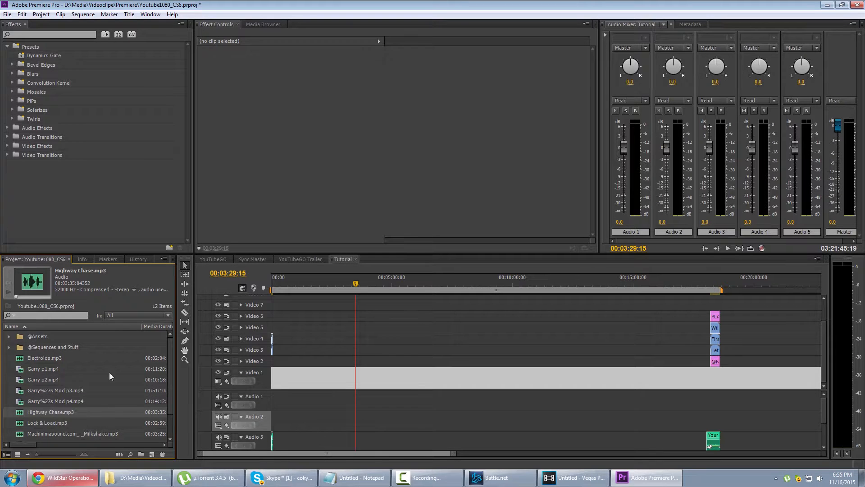
{"action": "left_click", "coordinate": [34, 349]}
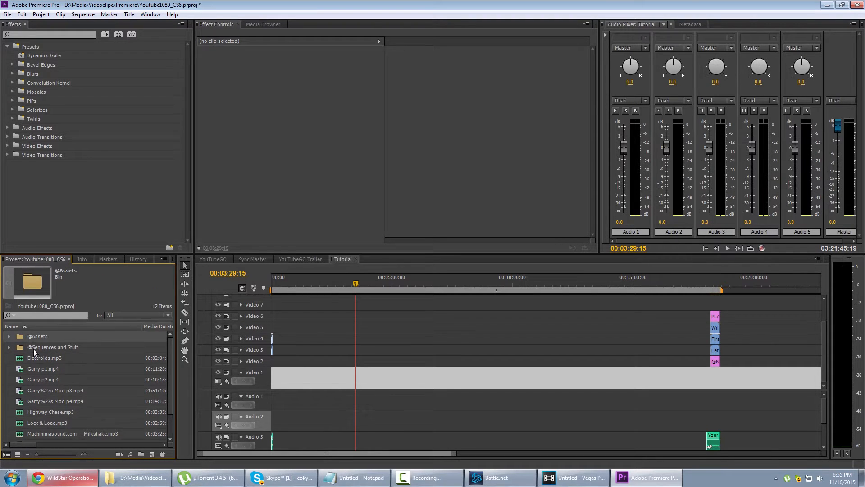
{"action": "left_click", "coordinate": [39, 336]}
{"action": "left_click", "coordinate": [9, 336]}
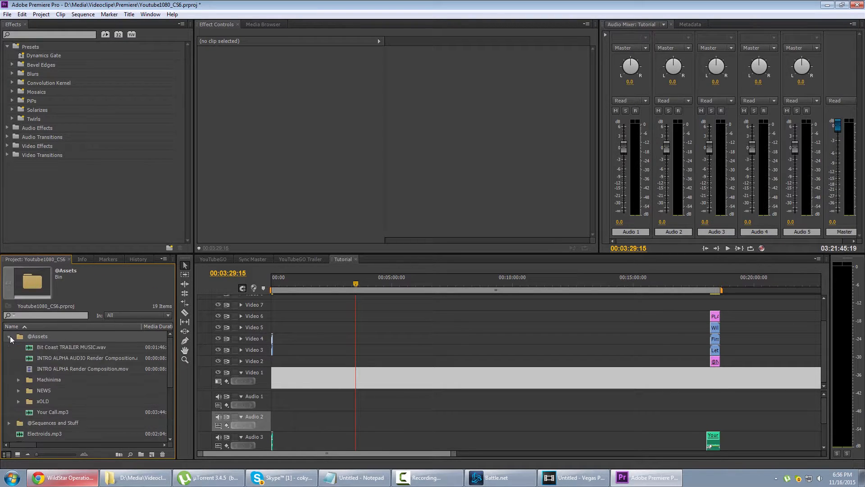
{"action": "left_click", "coordinate": [9, 336]}
{"action": "left_click", "coordinate": [9, 347]}
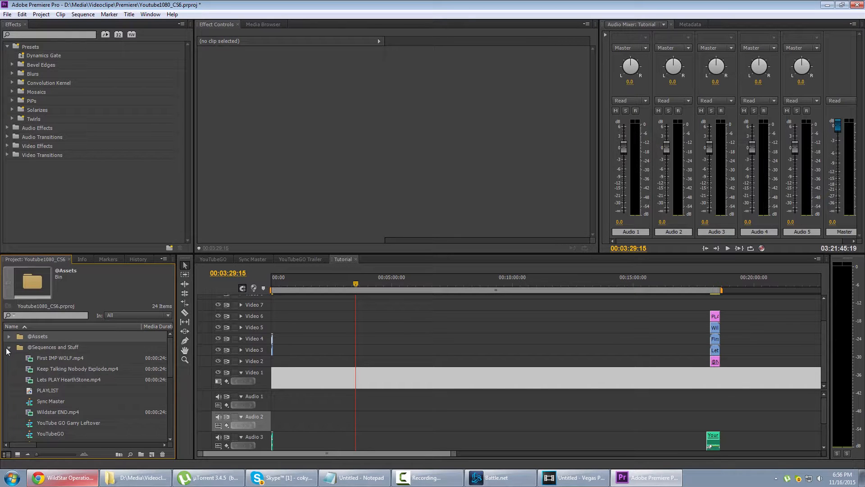
{"action": "left_click", "coordinate": [9, 347]}
{"action": "scroll", "coordinate": [110, 372], "scroll_direction": "down", "scroll_amount": 2}
{"action": "scroll", "coordinate": [109, 372], "scroll_direction": "up", "scroll_amount": 2}
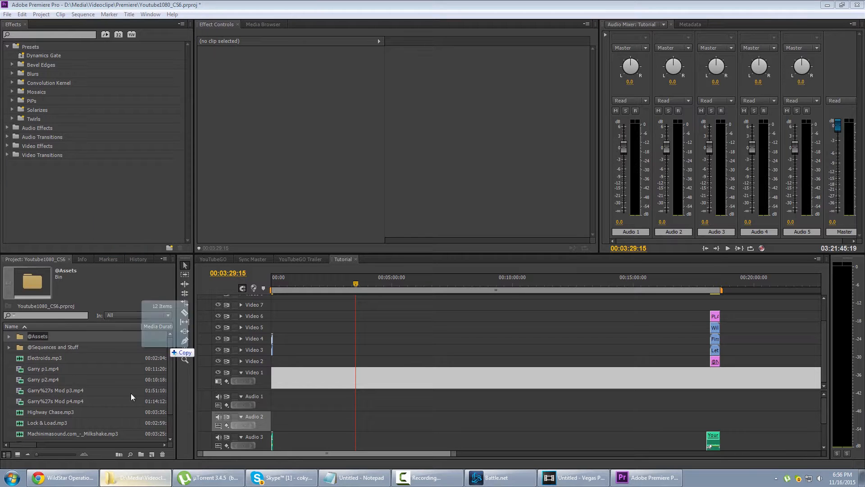
Import STREAM REC (01).mp4 into the project and place it on Video 1 and Audio 1 of the Tutorial sequence
{"action": "left_click_drag", "start_coordinate": [131, 393], "coordinate": [96, 388]}
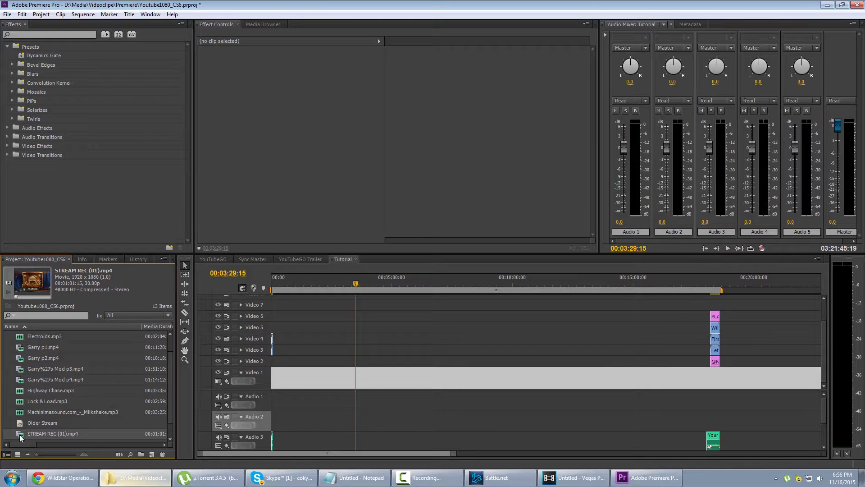
{"action": "left_click_drag", "start_coordinate": [20, 436], "coordinate": [323, 384]}
{"action": "scroll", "coordinate": [320, 398], "scroll_direction": "up", "scroll_amount": 3}
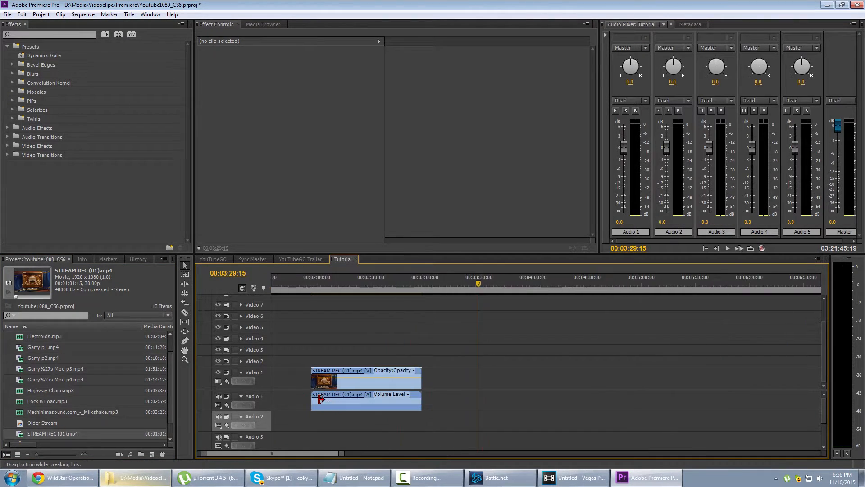
{"action": "scroll", "coordinate": [320, 398], "scroll_direction": "up", "scroll_amount": 2}
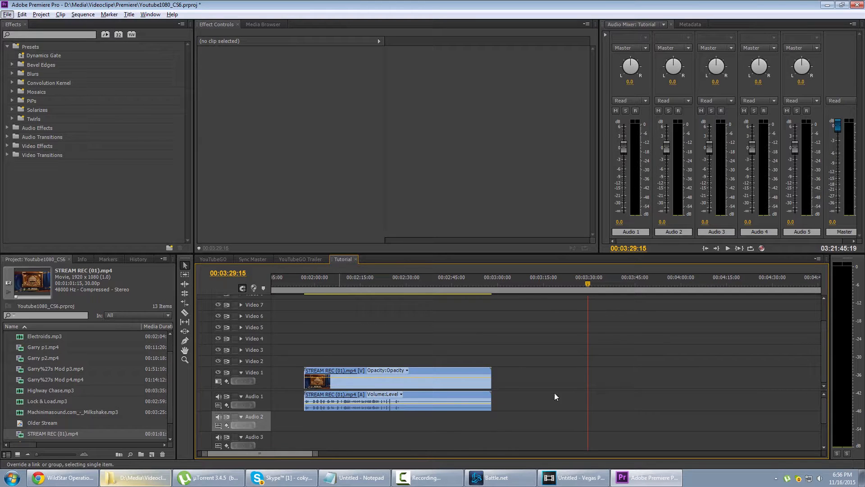
{"action": "left_click_drag", "start_coordinate": [391, 283], "coordinate": [413, 282]}
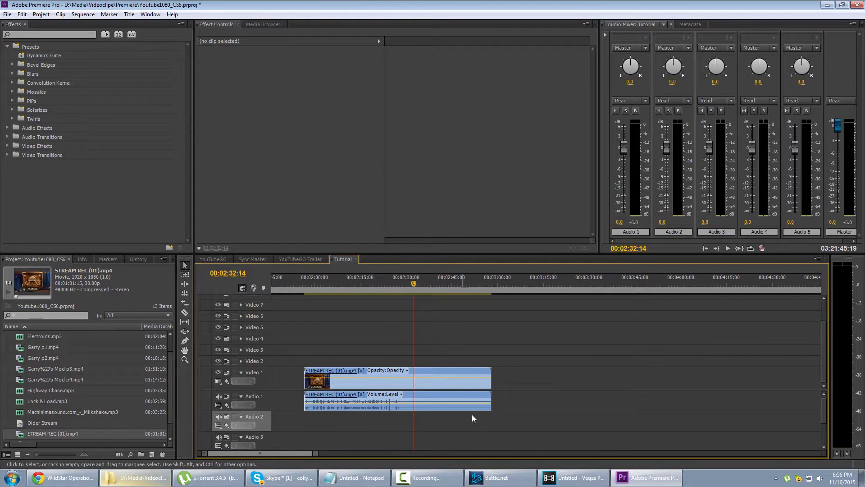
{"action": "left_click", "coordinate": [423, 393]}
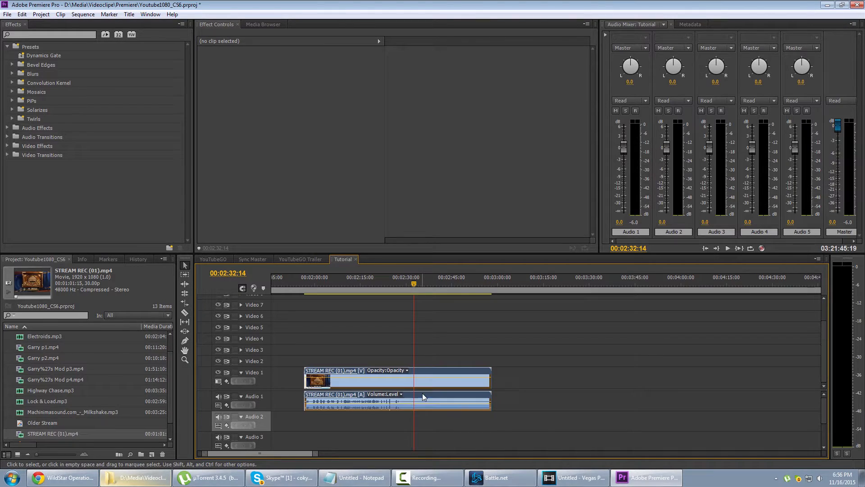
{"action": "left_click", "coordinate": [533, 386]}
{"action": "left_click", "coordinate": [418, 400]}
{"action": "left_click", "coordinate": [505, 401]}
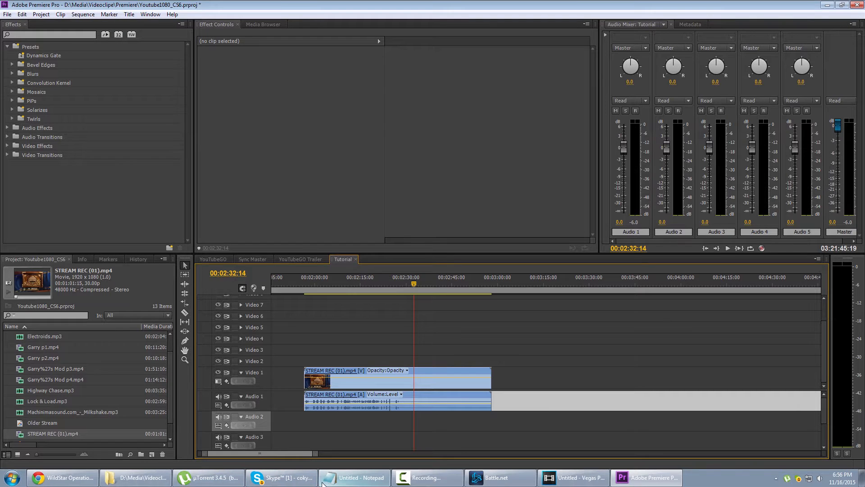
Import tutorial.wav from drive D: and place it on Audio 2, aligned with the start of the STREAM REC (01).mp4 clip
{"action": "key", "text": "super+e"}
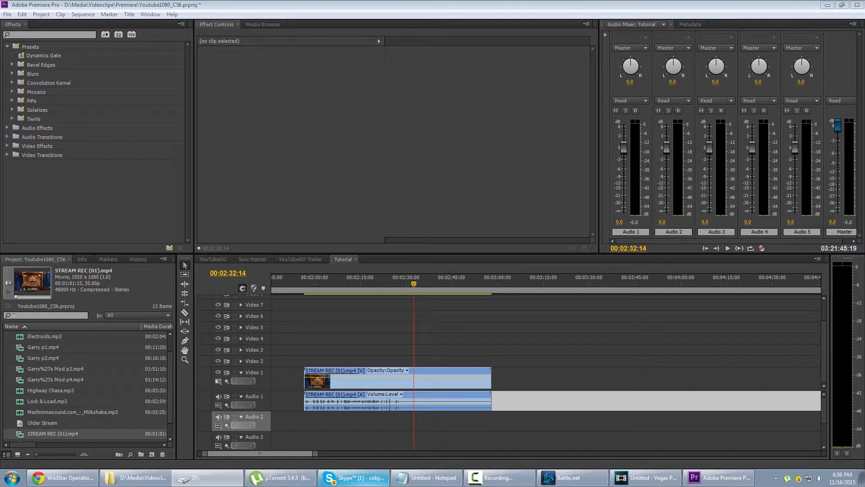
{"action": "left_click_drag", "start_coordinate": [0, 392], "coordinate": [99, 388]}
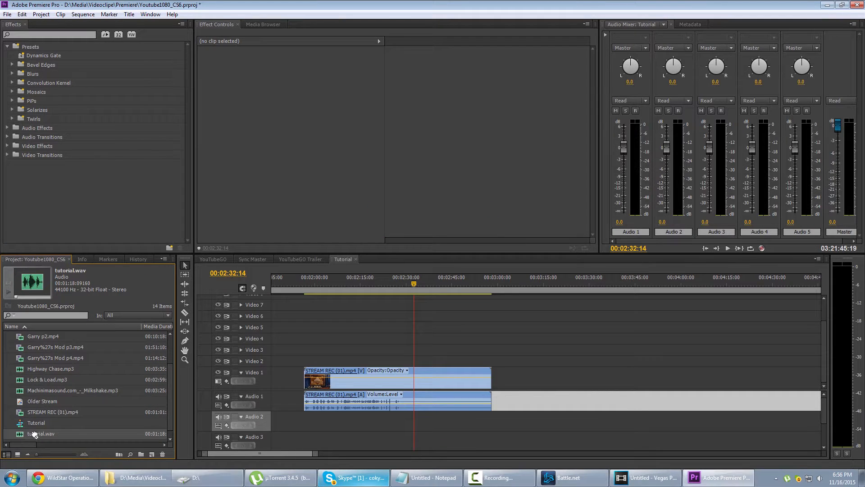
{"action": "left_click_drag", "start_coordinate": [34, 434], "coordinate": [315, 429]}
{"action": "scroll", "coordinate": [354, 414], "scroll_direction": "up", "scroll_amount": 3}
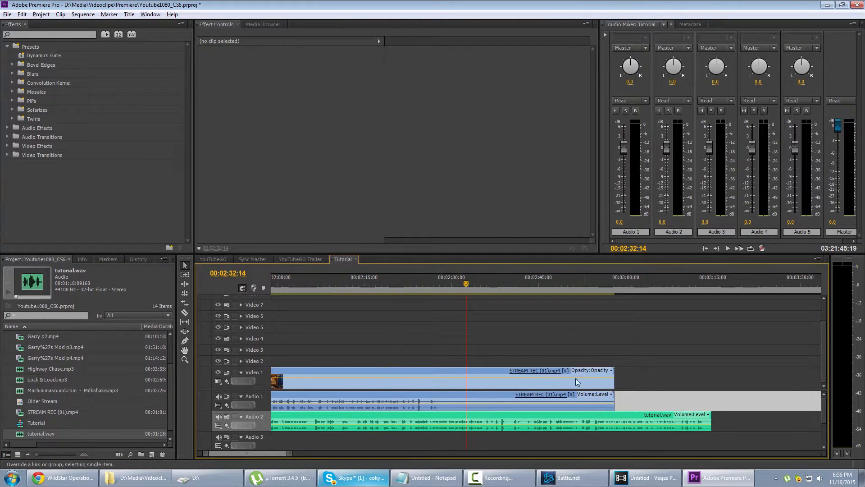
Mute Audio 1 and play tutorial.wav from 00:02:35:26 to find its loud sync peak
{"action": "left_click", "coordinate": [217, 395]}
{"action": "key", "text": "space"}
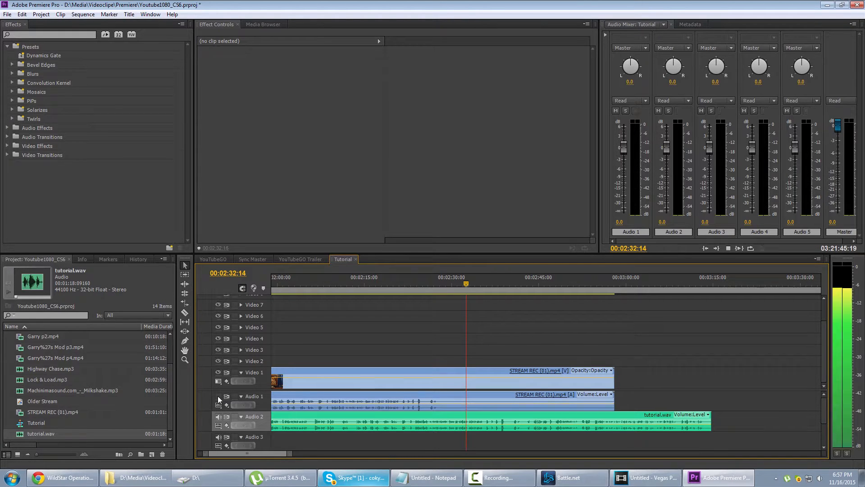
{"action": "left_click", "coordinate": [486, 283]}
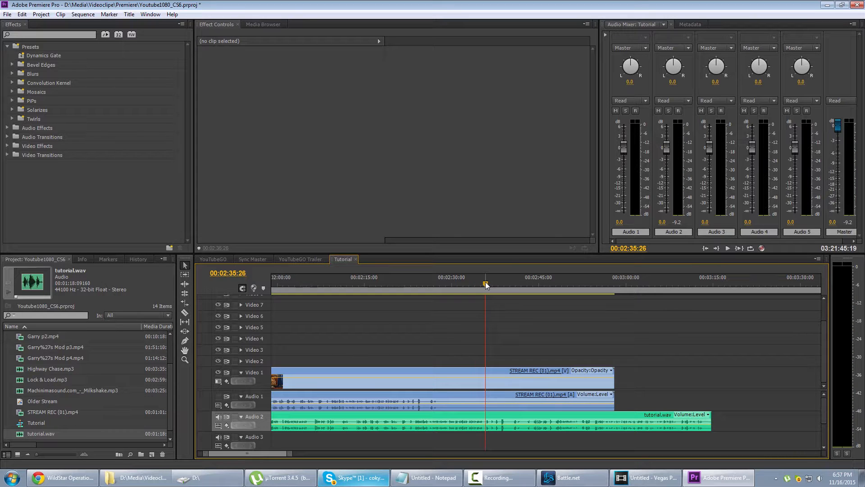
{"action": "key", "text": "space"}
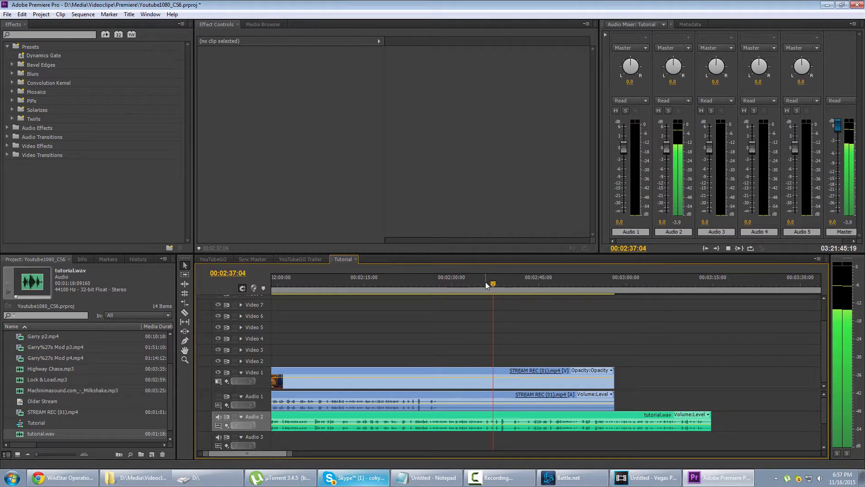
{"action": "key", "text": "space"}
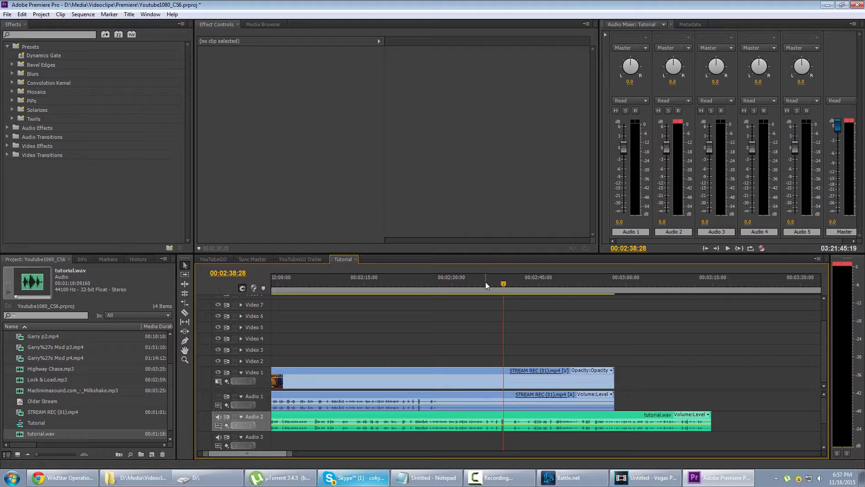
Listen to the STREAM REC (01).mp4 audio alone from 00:02:21:16, with Audio 2 muted, to find the matching peak
{"action": "left_click", "coordinate": [218, 416]}
{"action": "left_click_drag", "start_coordinate": [405, 277], "coordinate": [402, 278]}
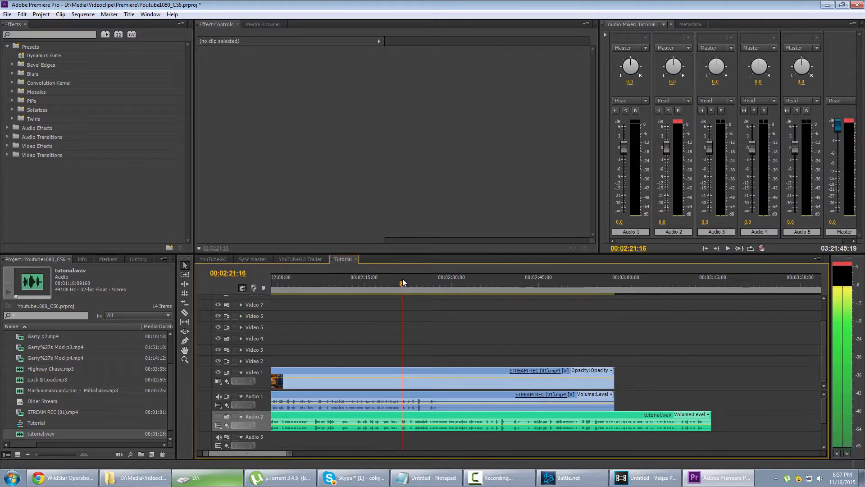
{"action": "key", "text": "space"}
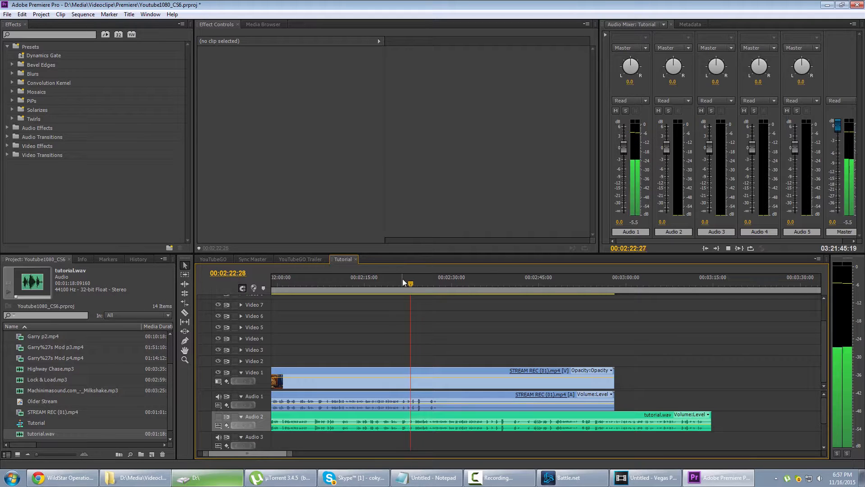
{"action": "key", "text": "space"}
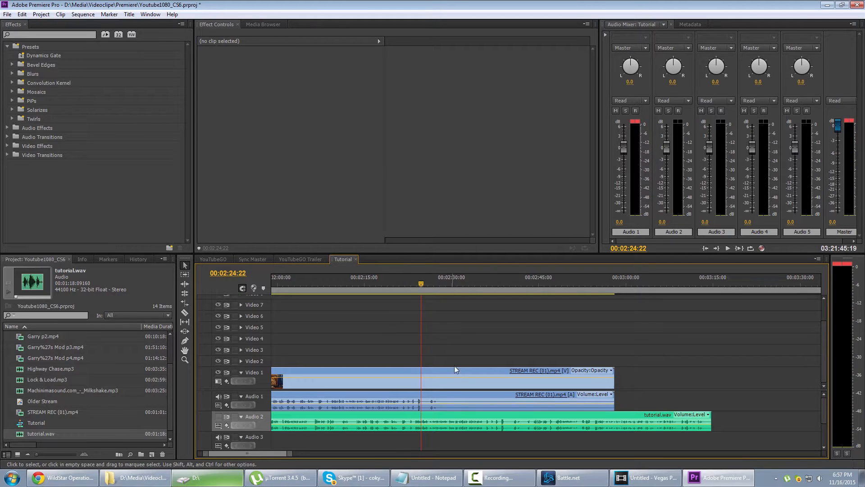
Move the STREAM REC (01).mp4 clip so its audio peak lines up with the matching tutorial.wav peak near 00:02:39:00
{"action": "left_click", "coordinate": [448, 376]}
{"action": "scroll", "coordinate": [534, 378], "scroll_direction": "up", "scroll_amount": 5}
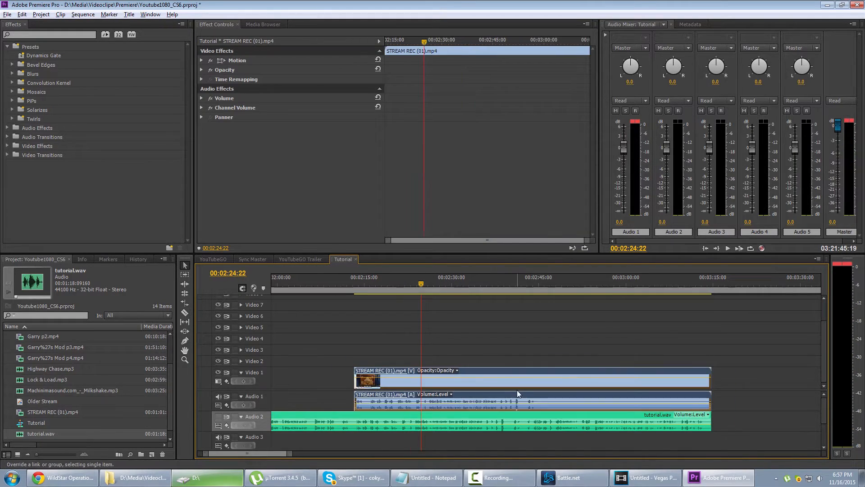
{"action": "left_click_drag", "start_coordinate": [546, 374], "coordinate": [457, 382]}
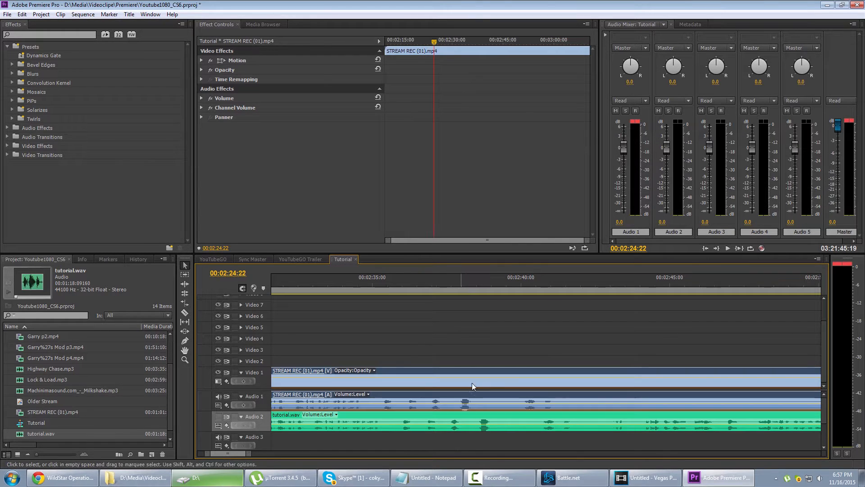
{"action": "scroll", "coordinate": [490, 400], "scroll_direction": "up", "scroll_amount": 1}
{"action": "scroll", "coordinate": [488, 399], "scroll_direction": "up", "scroll_amount": 3}
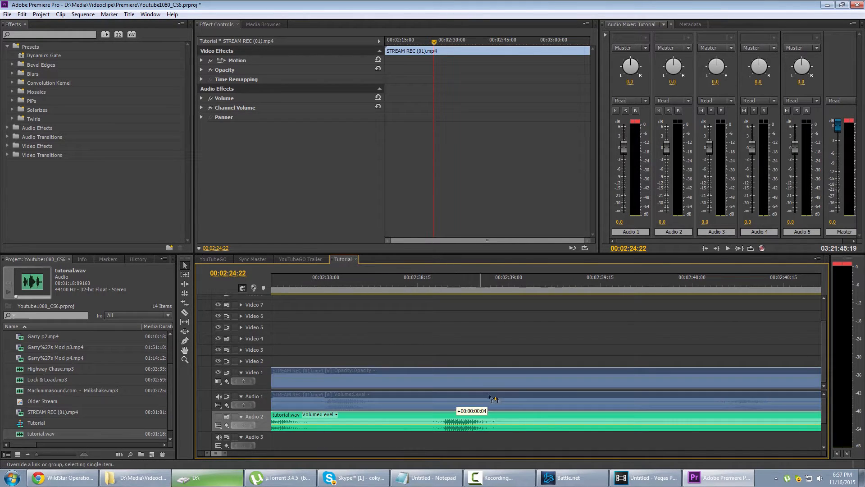
{"action": "mouse_move", "coordinate": [480, 393]}
{"action": "left_mouse_down"}
{"action": "mouse_move", "coordinate": [510, 394]}
{"action": "mouse_move", "coordinate": [486, 398]}
{"action": "left_mouse_up"}
{"action": "scroll", "coordinate": [485, 397], "scroll_direction": "down", "scroll_amount": 1}
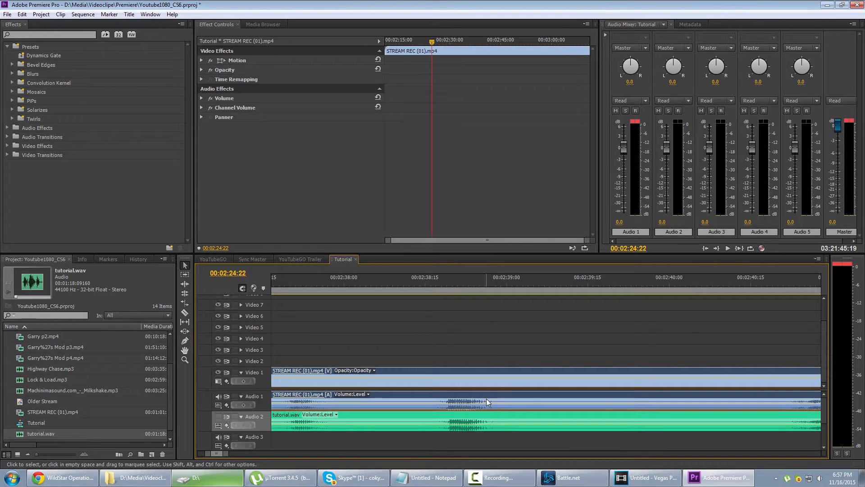
{"action": "scroll", "coordinate": [500, 401], "scroll_direction": "down", "scroll_amount": 6}
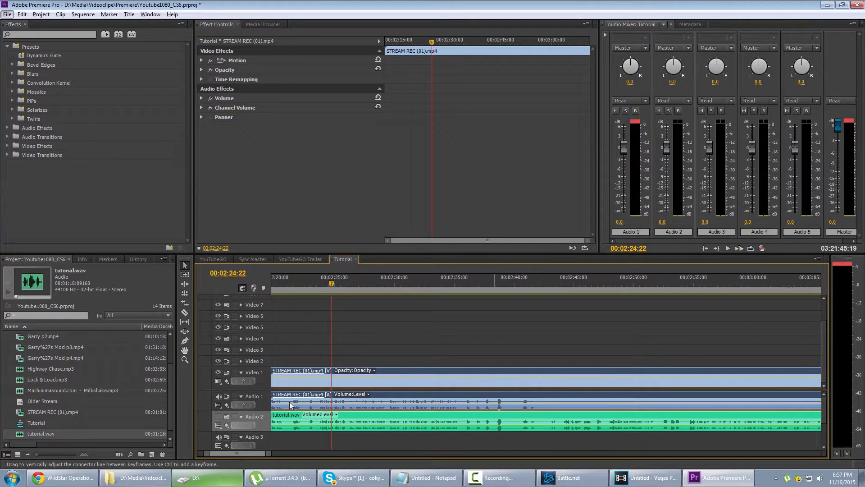
Unmute Audio 2 and play both audio tracks together from 00:02:35:26 to check their sync
{"action": "left_click", "coordinate": [218, 416]}
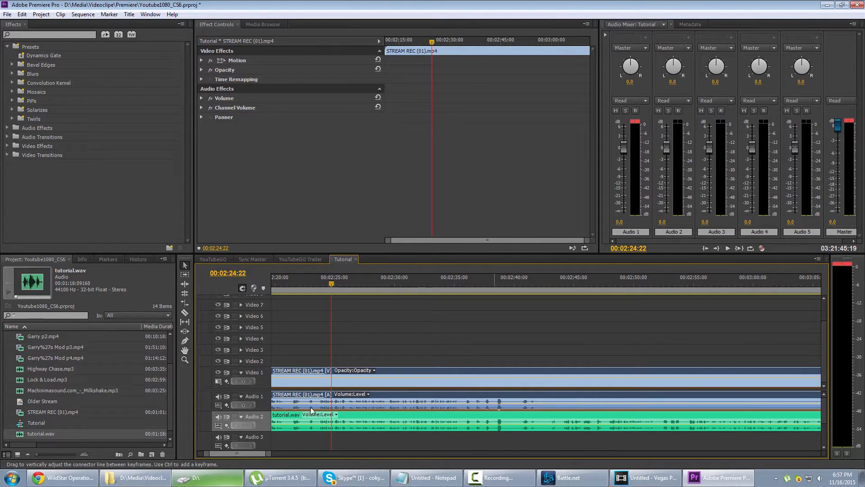
{"action": "left_click", "coordinate": [465, 284]}
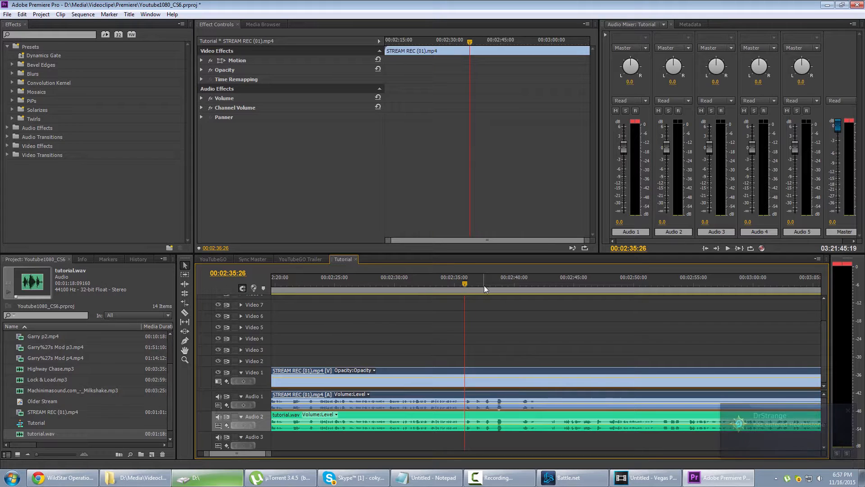
{"action": "key", "text": "space"}
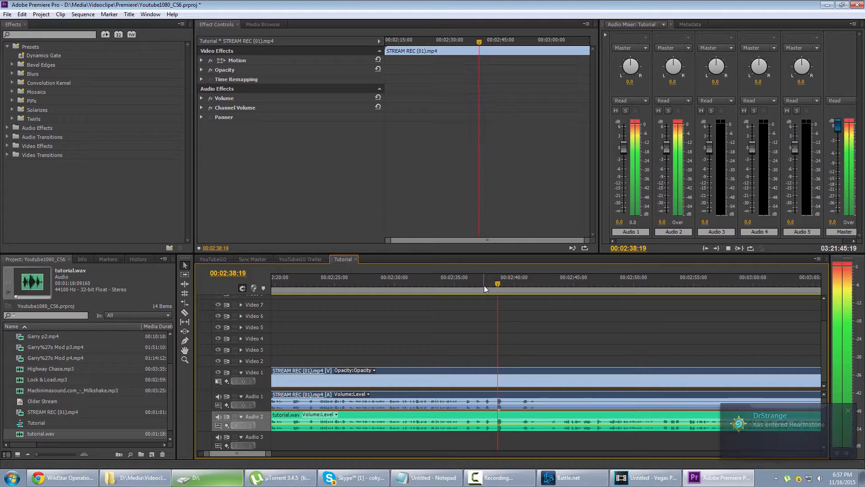
{"action": "key", "text": "space"}
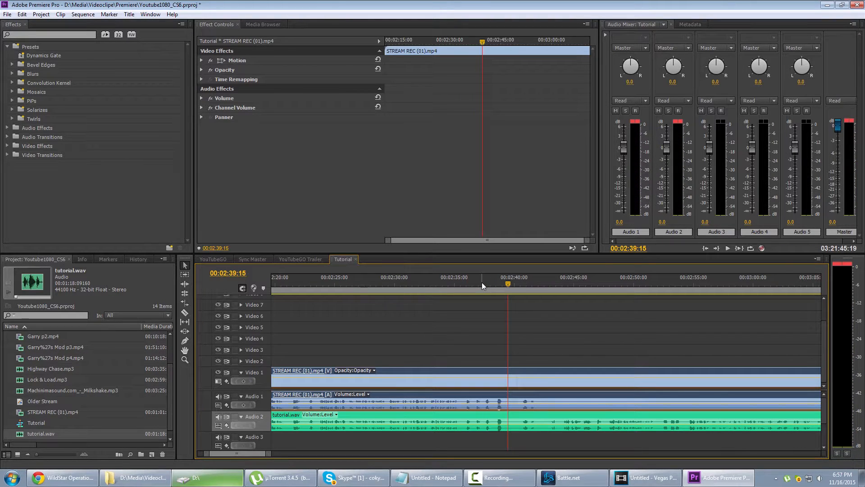
Select the STREAM REC (01).mp4 clip and scrub to 00:02:43:20 to compare its audio with tutorial.wav
{"action": "left_click", "coordinate": [497, 328]}
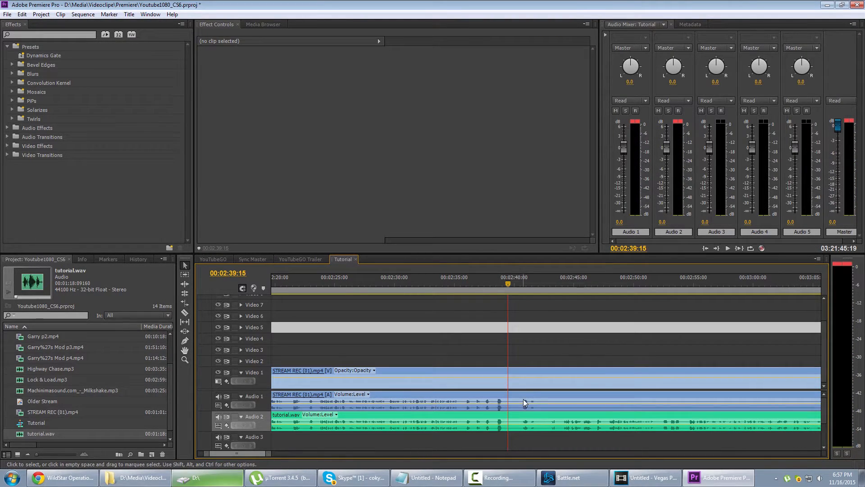
{"action": "left_click", "coordinate": [524, 402]}
{"action": "left_click_drag", "start_coordinate": [518, 282], "coordinate": [549, 287]}
{"action": "scroll", "coordinate": [577, 397], "scroll_direction": "down", "scroll_amount": 1}
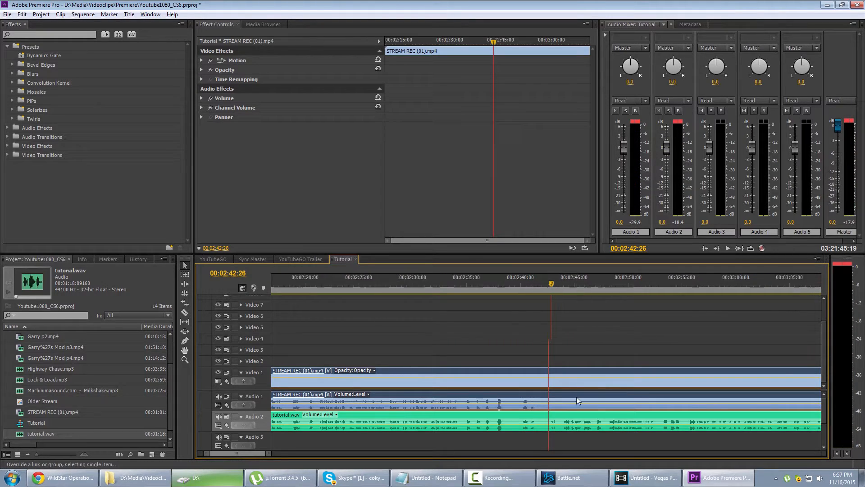
{"action": "scroll", "coordinate": [578, 396], "scroll_direction": "down", "scroll_amount": 2}
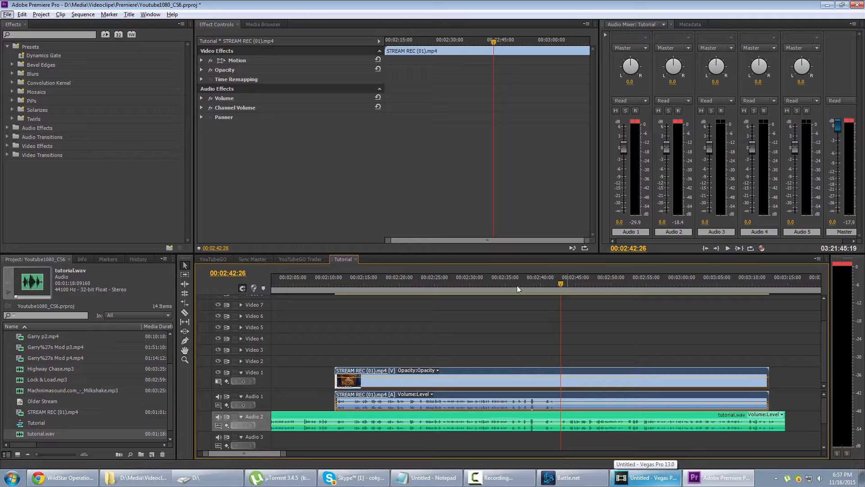
{"action": "left_click_drag", "start_coordinate": [509, 283], "coordinate": [567, 285]}
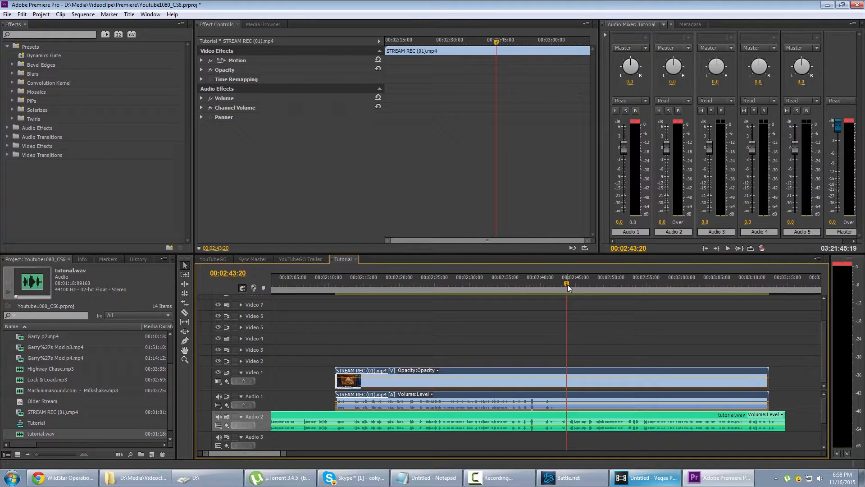
Play both audio tracks from 00:02:43:20 to compare the volume levels of Audio 1 and Audio 2
{"action": "left_click", "coordinate": [610, 419]}
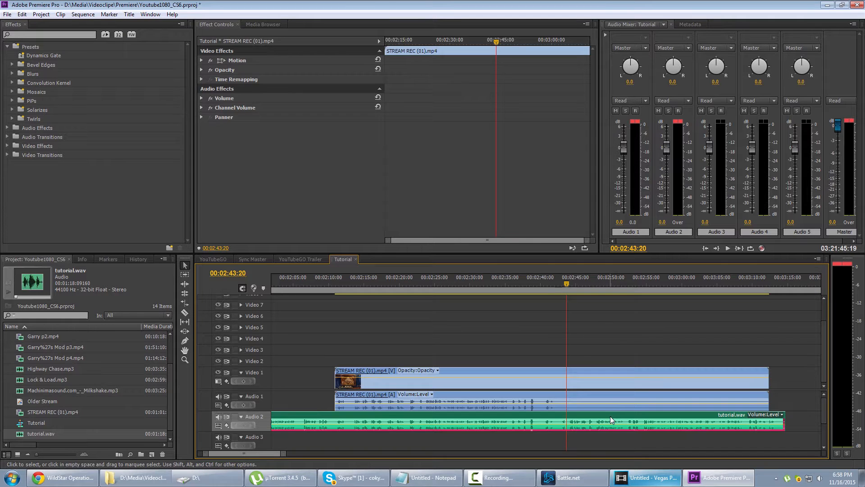
{"action": "left_click", "coordinate": [610, 396]}
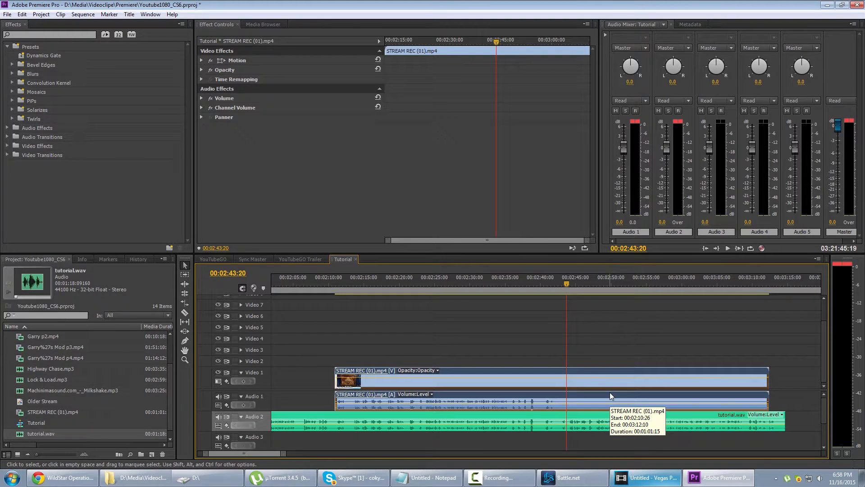
{"action": "key", "text": "space"}
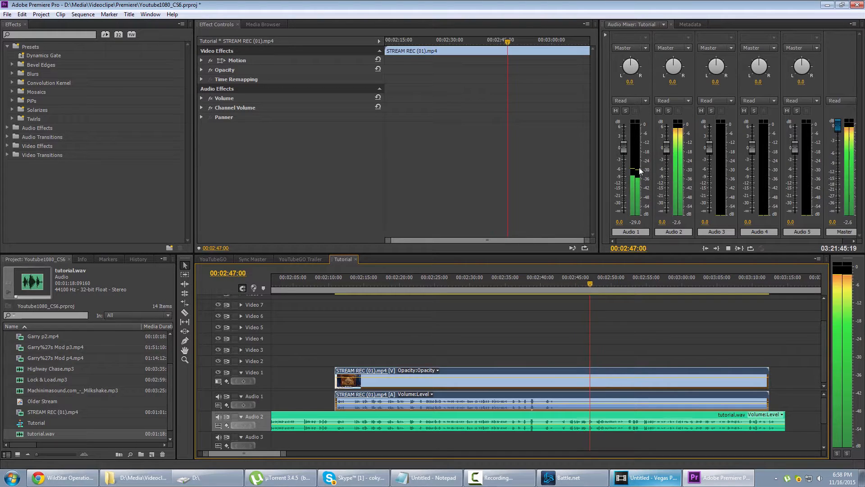
{"action": "key", "text": "space"}
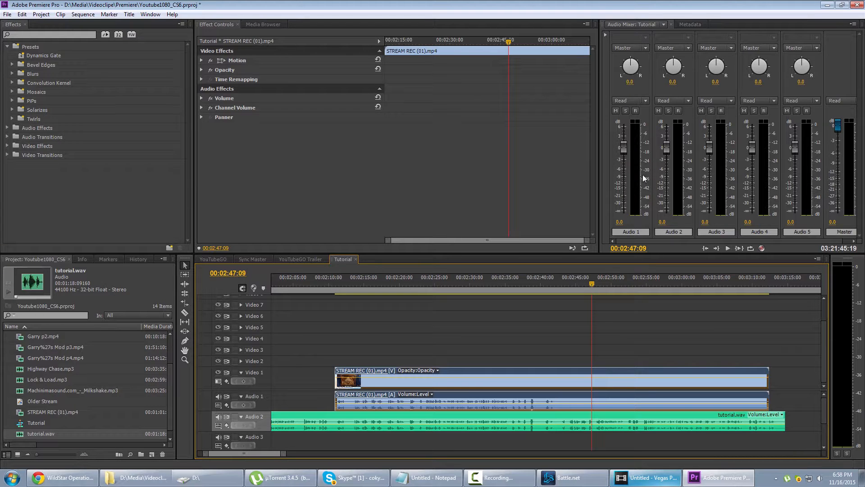
{"action": "key", "text": "space"}
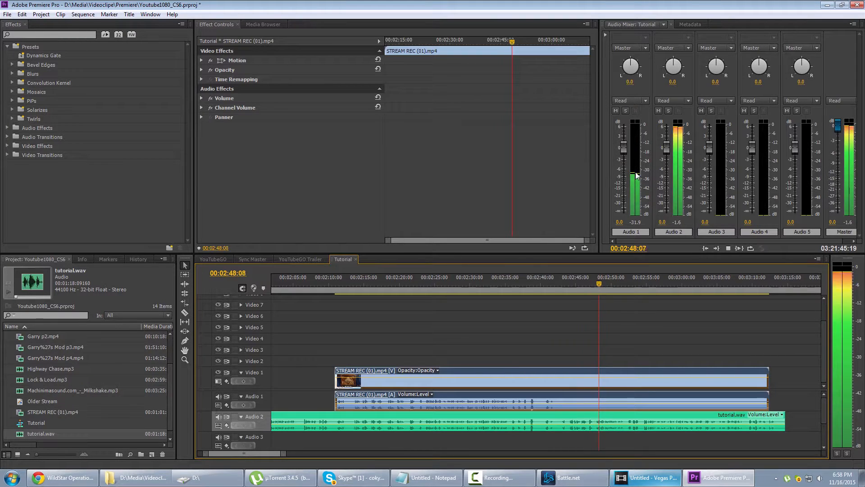
{"action": "key", "text": "space"}
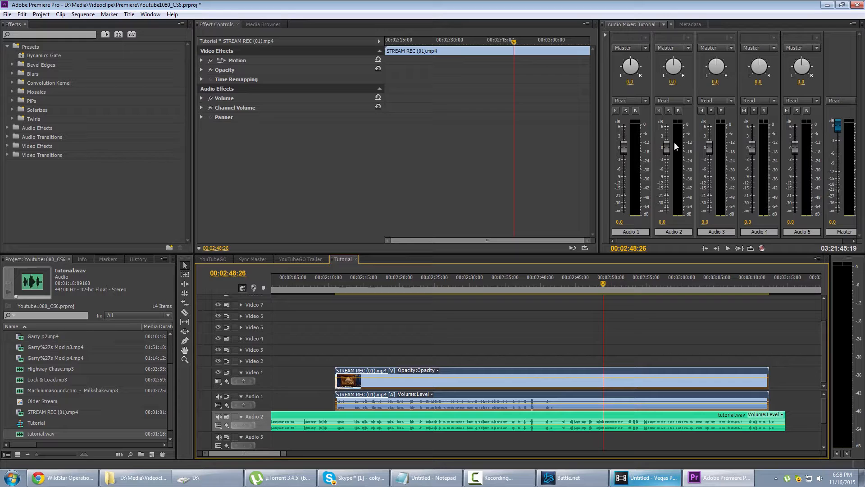
Listen to each track alone from 00:02:46:18, first with Audio 1 muted, and then with Audio 1 unmuted and Audio 2 muted
{"action": "left_click", "coordinate": [587, 281]}
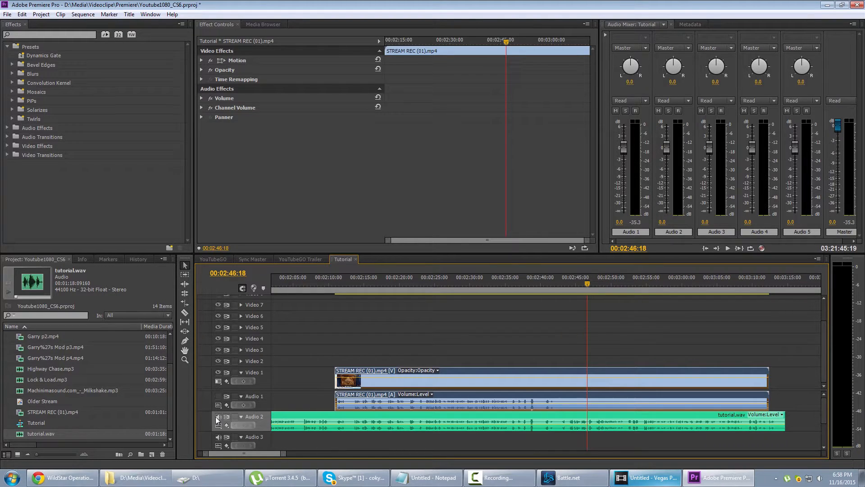
{"action": "key", "text": "space"}
{"action": "key", "text": "space"}
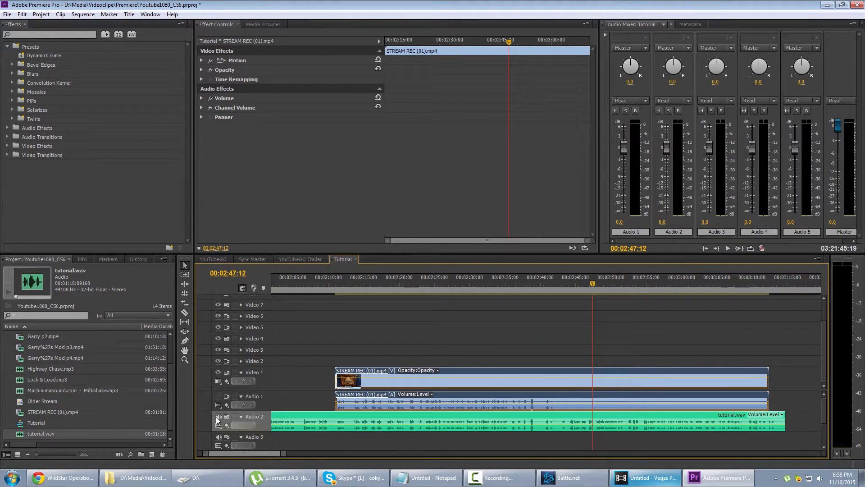
{"action": "left_click", "coordinate": [218, 396]}
{"action": "key", "text": "space"}
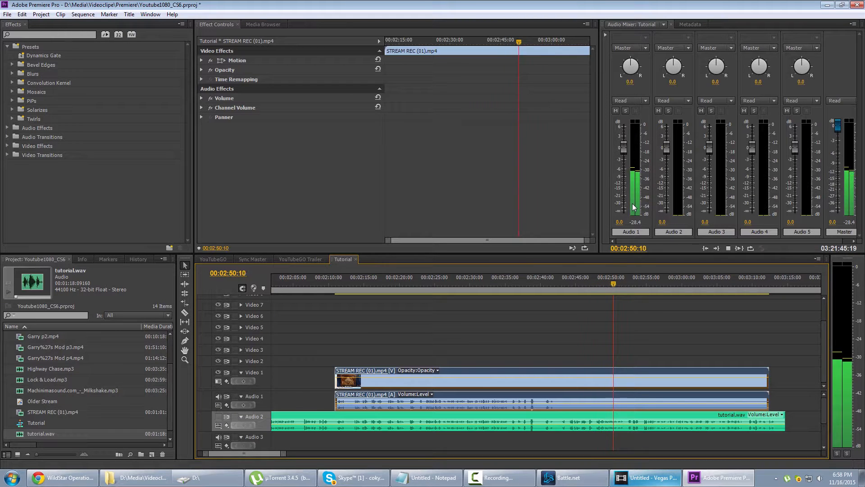
{"action": "key", "text": "space"}
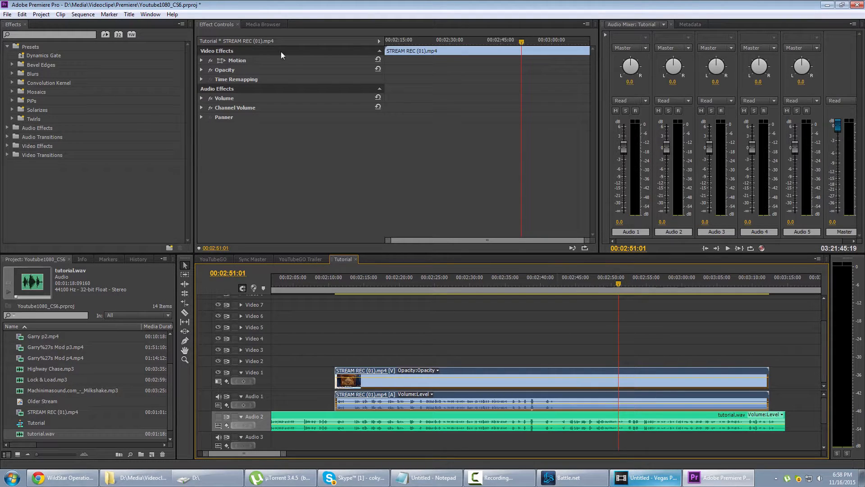
Raise the STREAM REC (01).mp4 clip's volume level to 6.0 dB and play its audio to check the loudness
{"action": "left_click", "coordinate": [577, 356]}
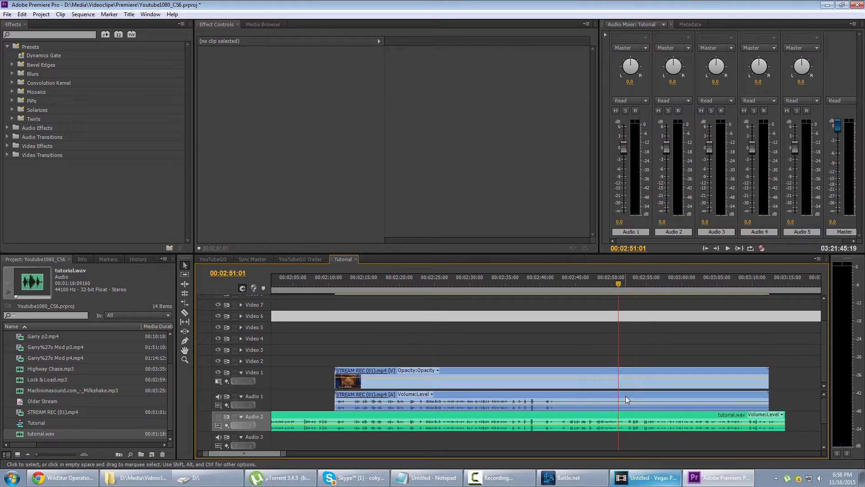
{"action": "left_click", "coordinate": [626, 396]}
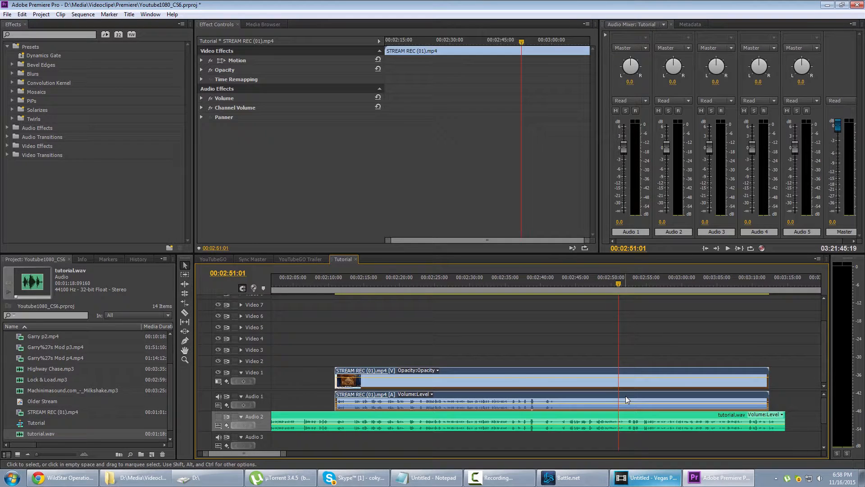
{"action": "left_click", "coordinate": [201, 98]}
{"action": "left_click_drag", "start_coordinate": [293, 117], "coordinate": [322, 117]}
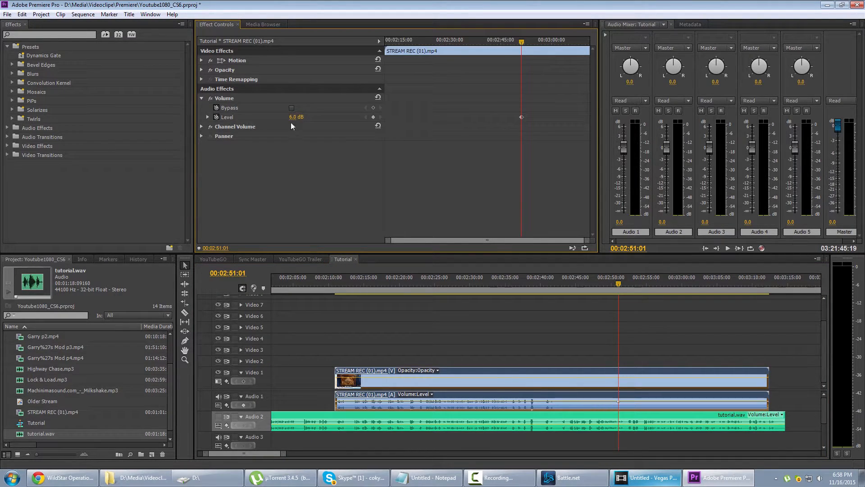
{"action": "left_click", "coordinate": [294, 118]}
{"action": "left_click", "coordinate": [352, 183]}
{"action": "key", "text": "space"}
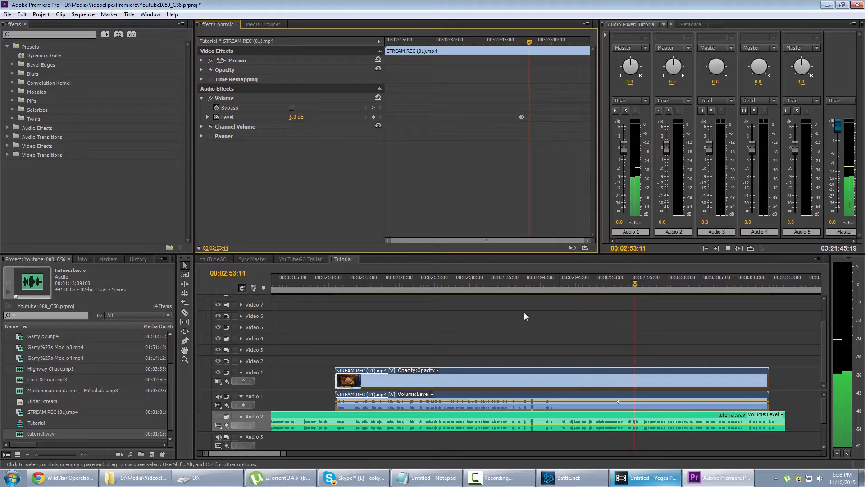
{"action": "key", "text": "space"}
Unmute Audio 2, lower the tutorial.wav volume level to -32.8 dB, and play both tracks from 00:02:52:10
{"action": "left_click", "coordinate": [218, 416]}
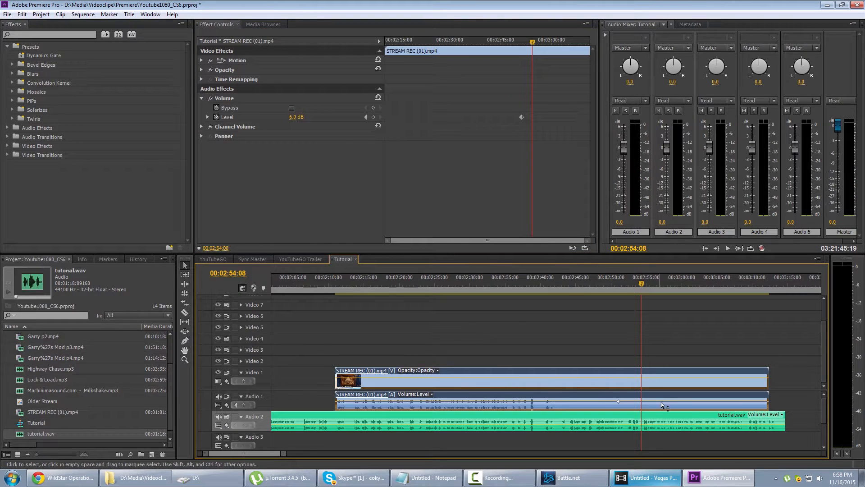
{"action": "left_click", "coordinate": [654, 416]}
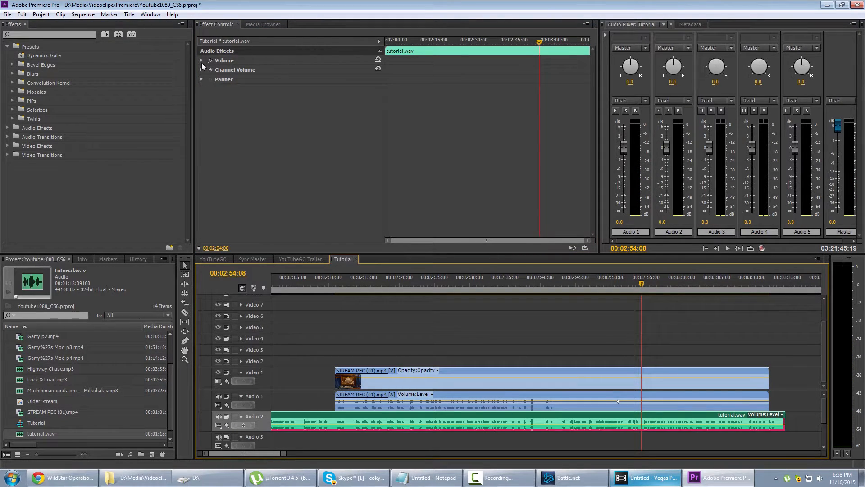
{"action": "left_click", "coordinate": [202, 61]}
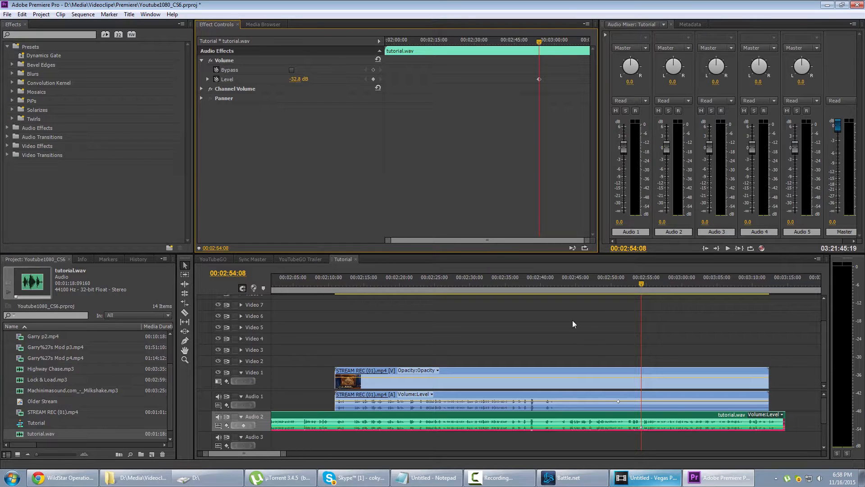
{"action": "left_click", "coordinate": [628, 286]}
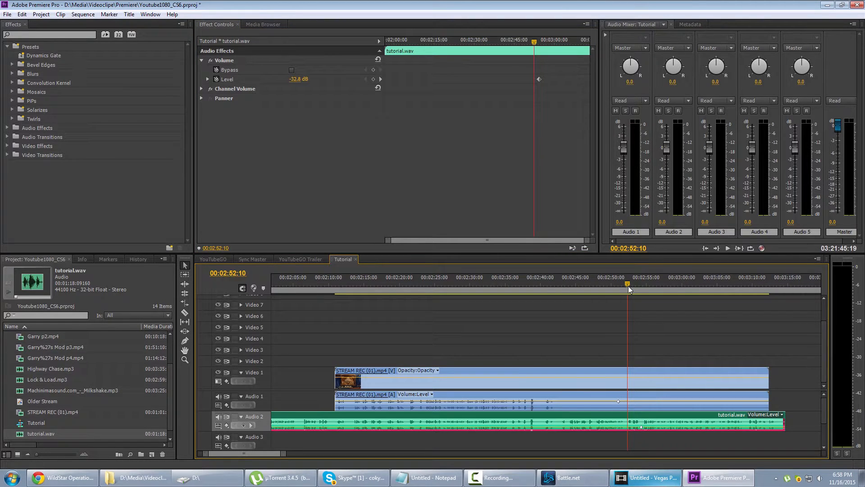
{"action": "key", "text": "space"}
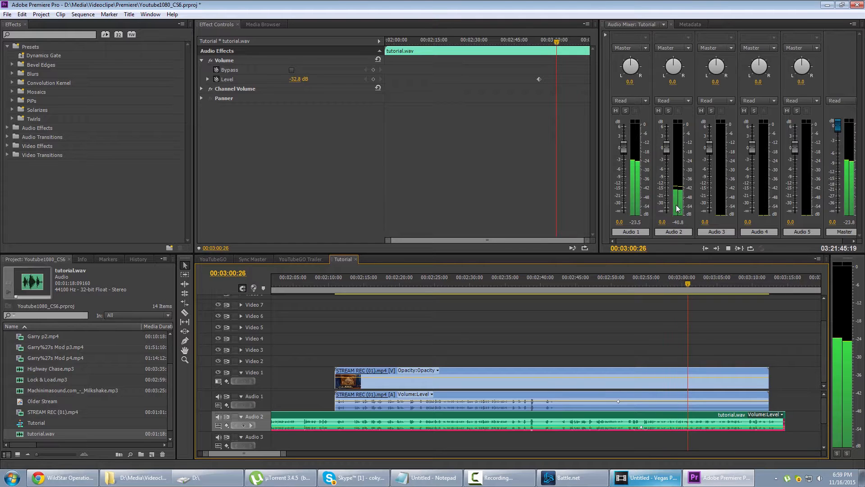
{"action": "key", "text": "space"}
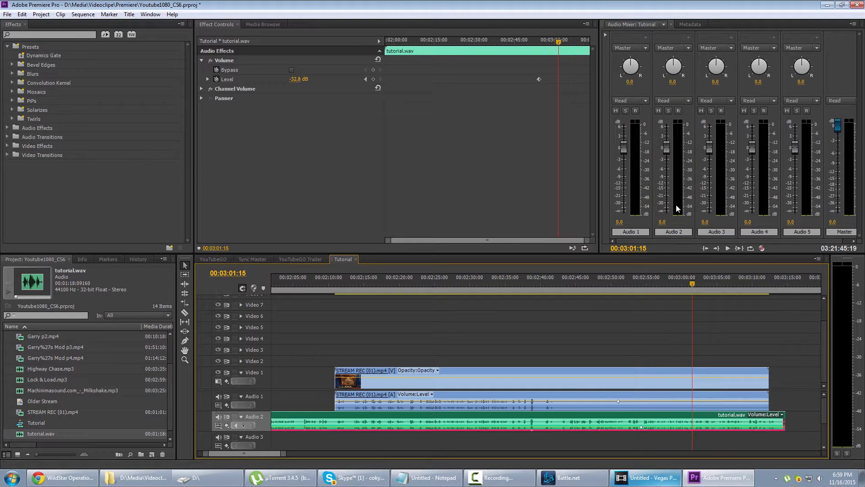
Undo the volume changes on both clips and return the playhead to 00:02:43:10
{"action": "key", "text": "ctrl+z"}
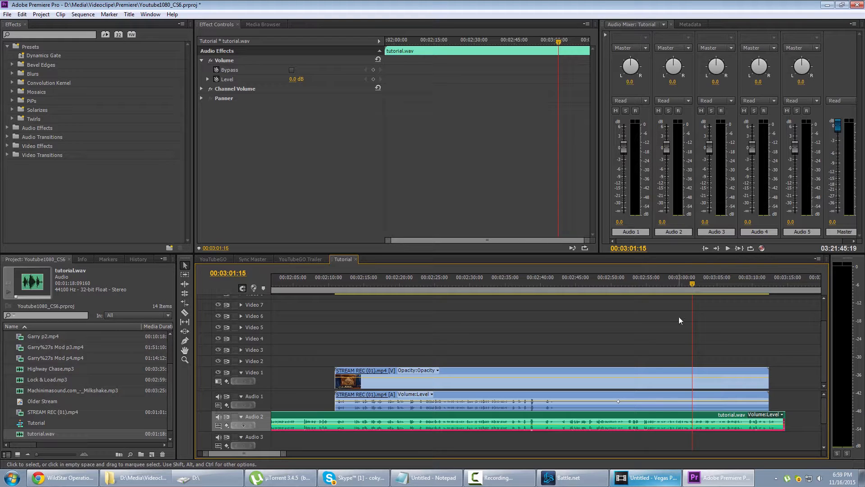
{"action": "left_click", "coordinate": [564, 283]}
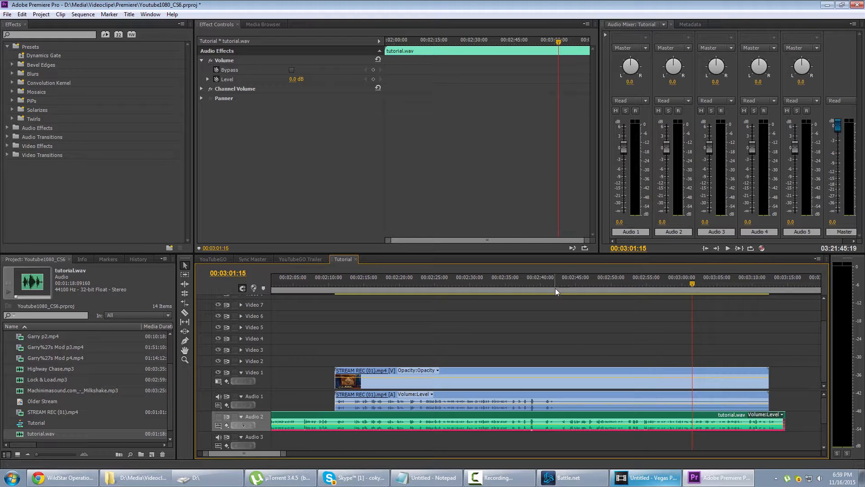
Select the tutorial.wav clip and search the effects for "dyn"
{"action": "left_click", "coordinate": [593, 340]}
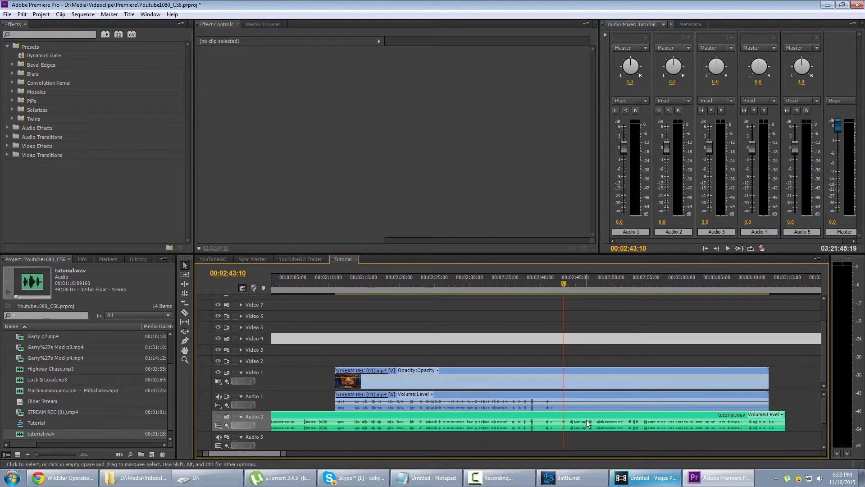
{"action": "left_click", "coordinate": [586, 420]}
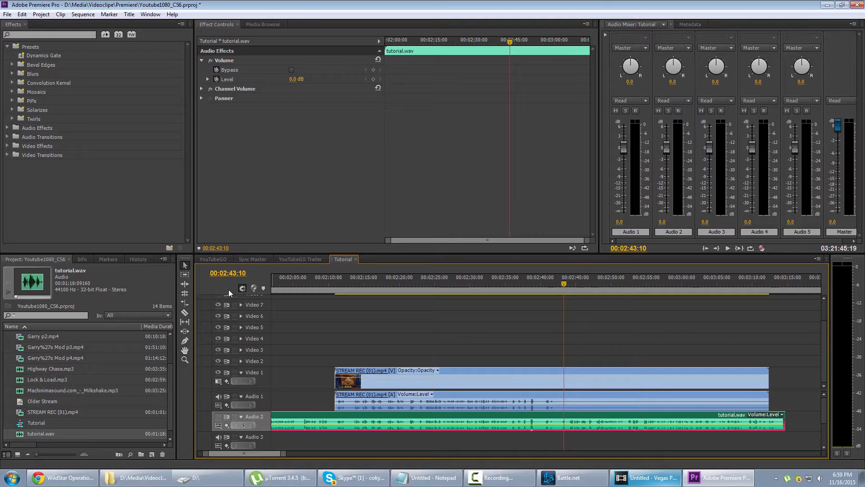
{"action": "left_click", "coordinate": [20, 55]}
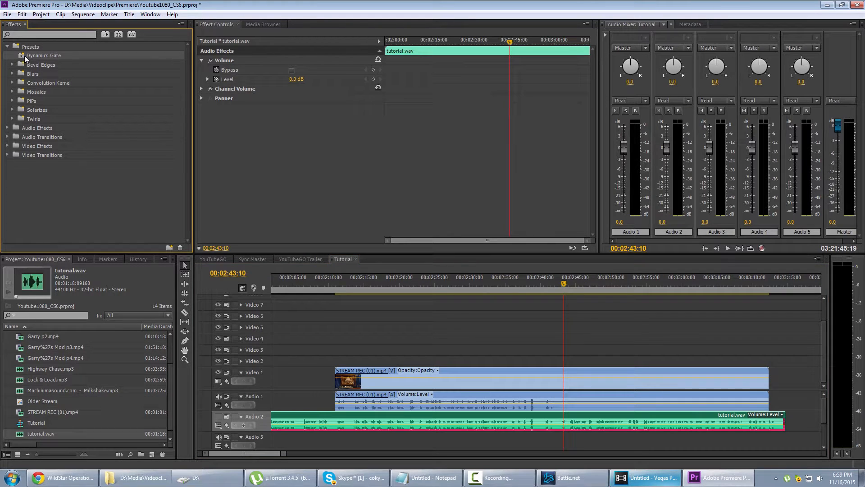
{"action": "type", "text": "d"}
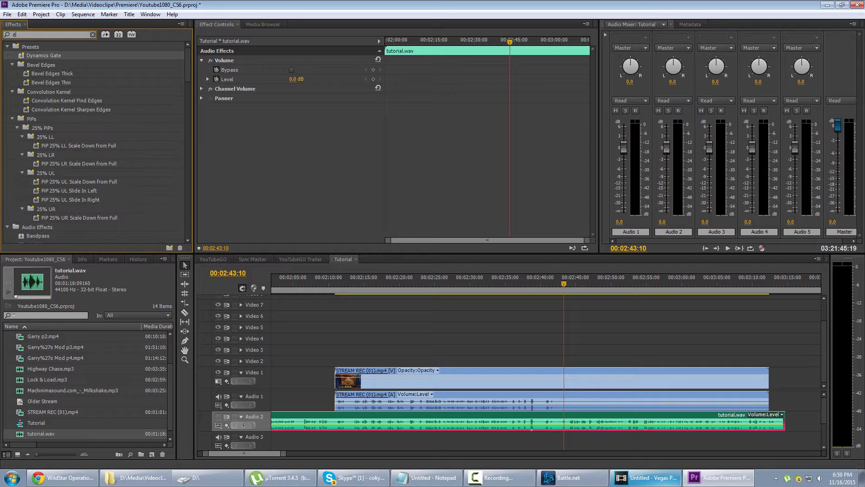
{"action": "type", "text": "yn"}
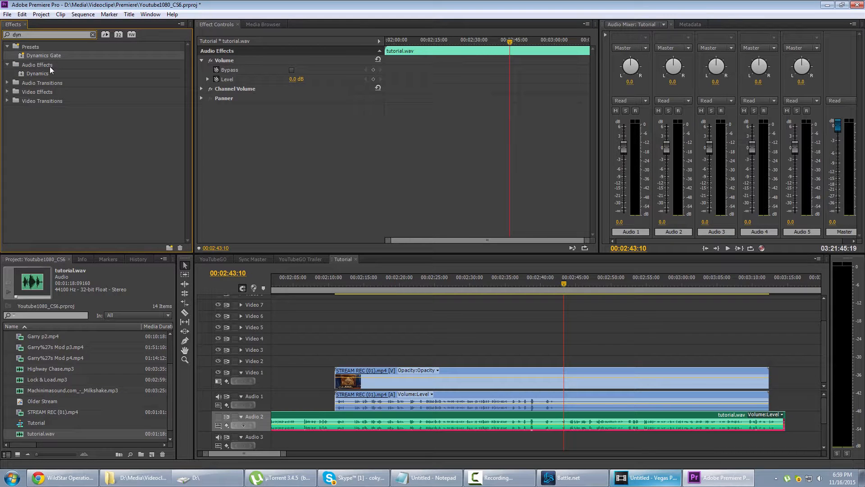
{"action": "left_click", "coordinate": [27, 77]}
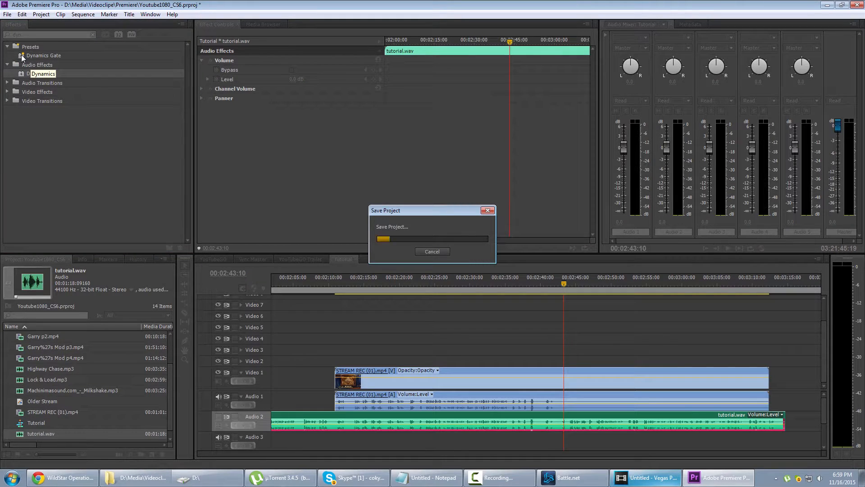
Apply the Dynamics Gate preset to the tutorial.wav clip on Audio 2
{"action": "left_click", "coordinate": [21, 55]}
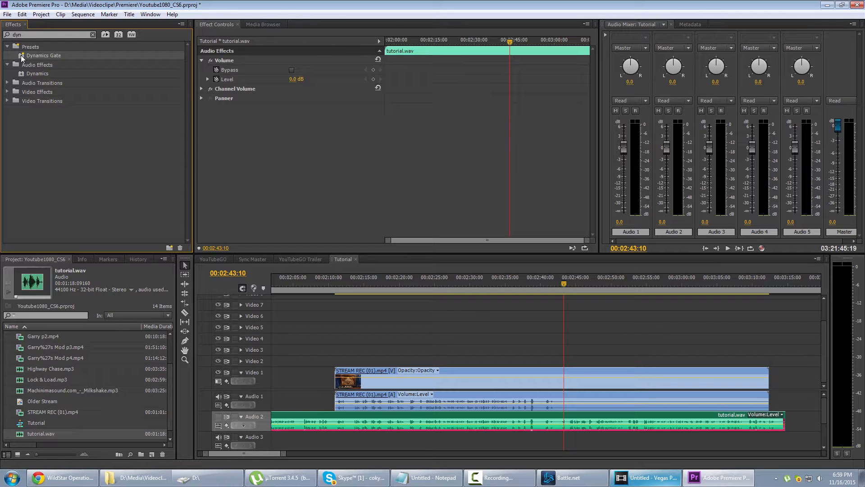
{"action": "left_click_drag", "start_coordinate": [21, 55], "coordinate": [603, 423]}
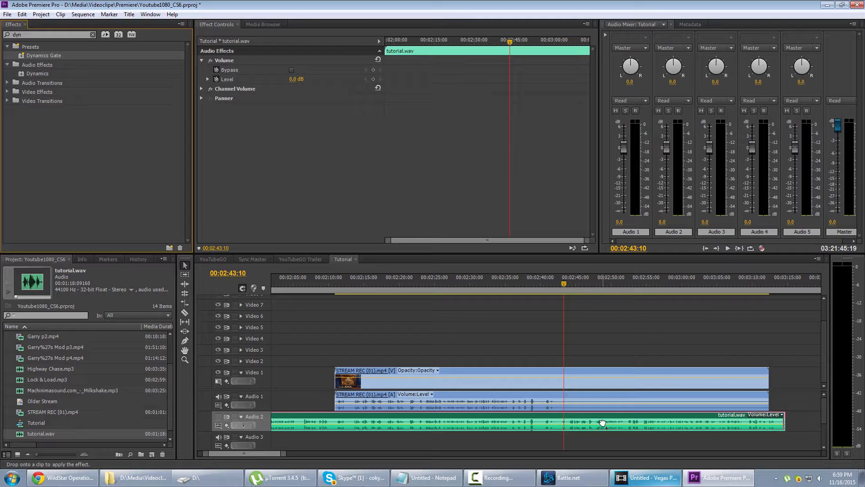
{"action": "mouse_move", "coordinate": [602, 423]}
{"action": "left_mouse_down"}
{"action": "mouse_move", "coordinate": [605, 402]}
{"action": "mouse_move", "coordinate": [605, 423]}
{"action": "left_mouse_up"}
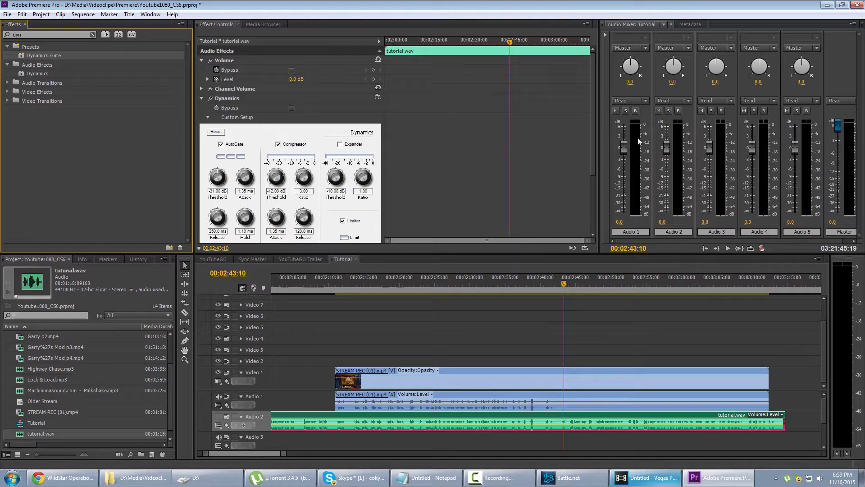
Review the Dynamics effect's custom setup on tutorial.wav, turning AutoGate off and back on
{"action": "left_click_drag", "start_coordinate": [595, 126], "coordinate": [592, 165]}
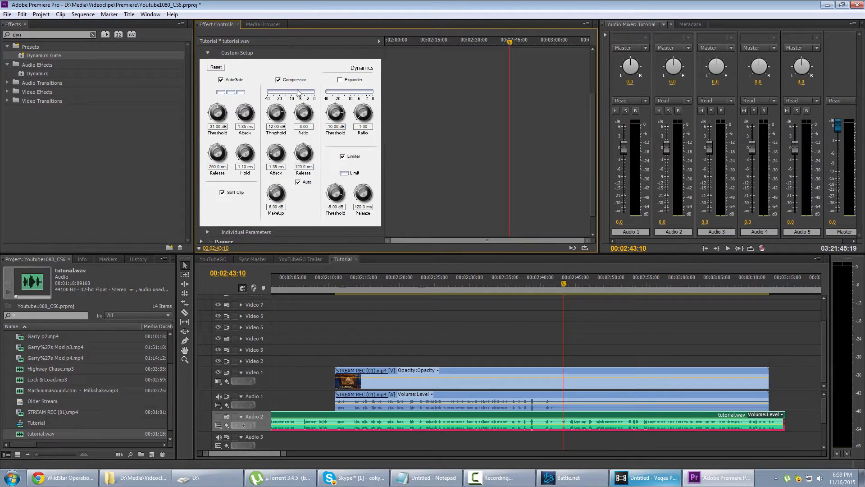
{"action": "left_click", "coordinate": [221, 80]}
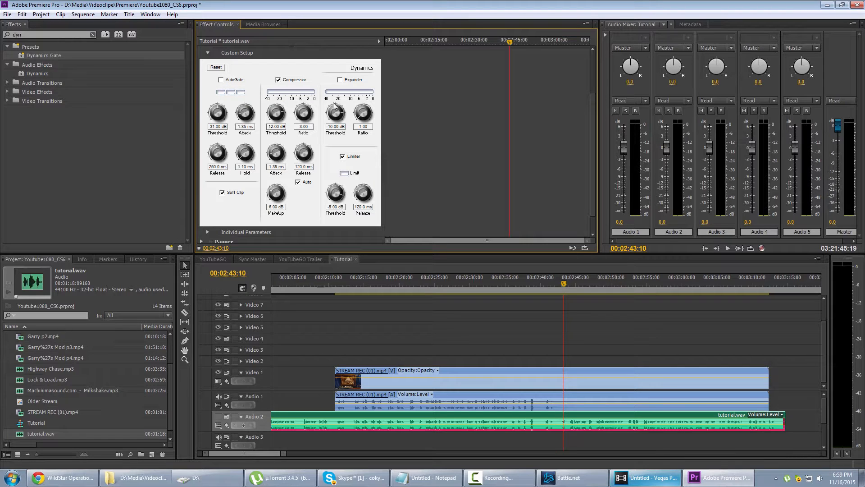
{"action": "left_click", "coordinate": [221, 80]}
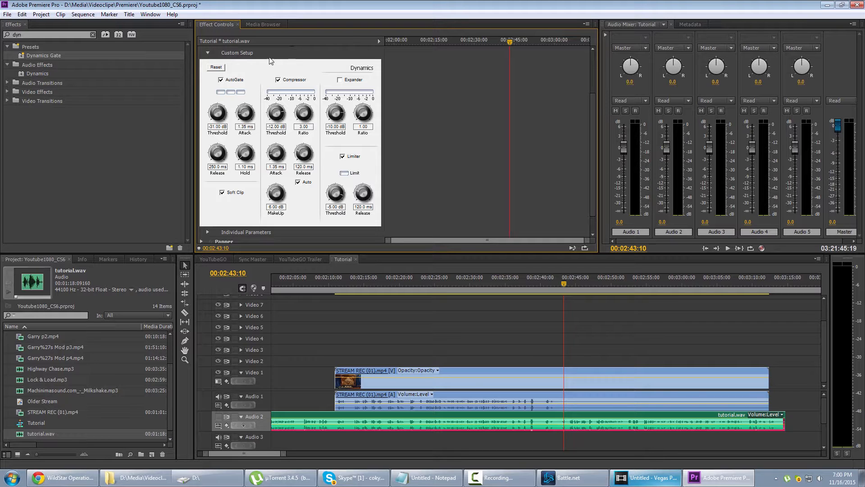
{"action": "mouse_move", "coordinate": [593, 118]}
{"action": "left_mouse_down"}
{"action": "mouse_move", "coordinate": [592, 103]}
{"action": "mouse_move", "coordinate": [591, 129]}
{"action": "mouse_move", "coordinate": [592, 122]}
{"action": "left_mouse_up"}
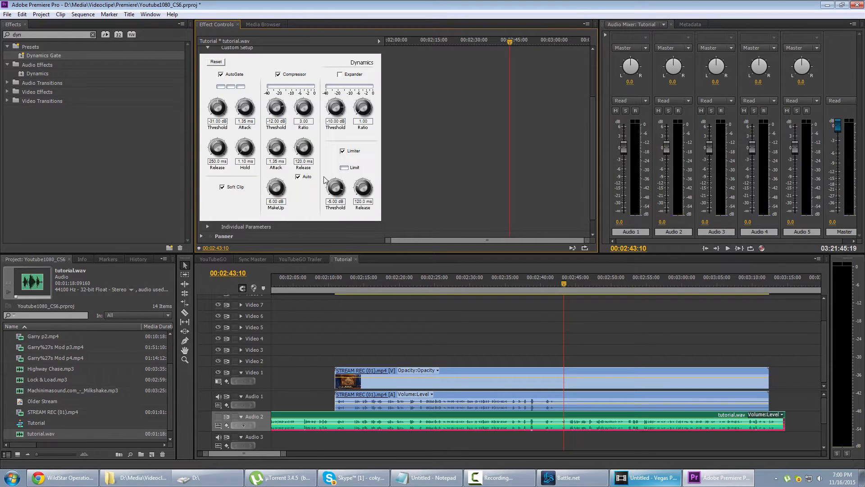
Examine the Dynamics effect's custom setup on tutorial.wav and the effect's options for saving it as a preset
{"action": "left_click", "coordinate": [279, 122]}
{"action": "left_click", "coordinate": [382, 141]}
{"action": "scroll", "coordinate": [360, 135], "scroll_direction": "up", "scroll_amount": 2}
{"action": "right_click", "coordinate": [235, 75]}
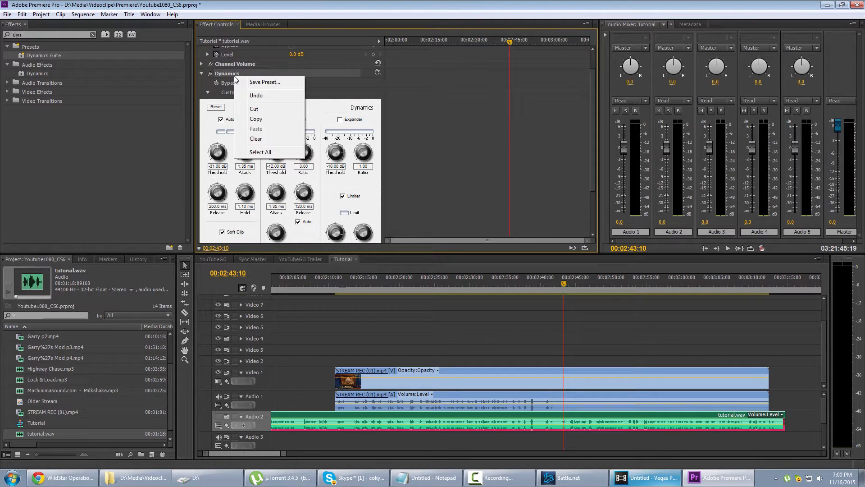
{"action": "left_click", "coordinate": [470, 112]}
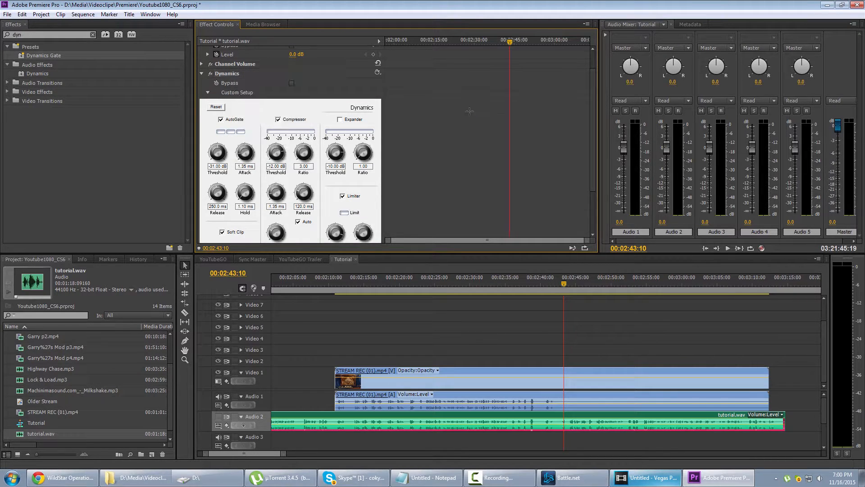
{"action": "scroll", "coordinate": [399, 170], "scroll_direction": "down", "scroll_amount": 2}
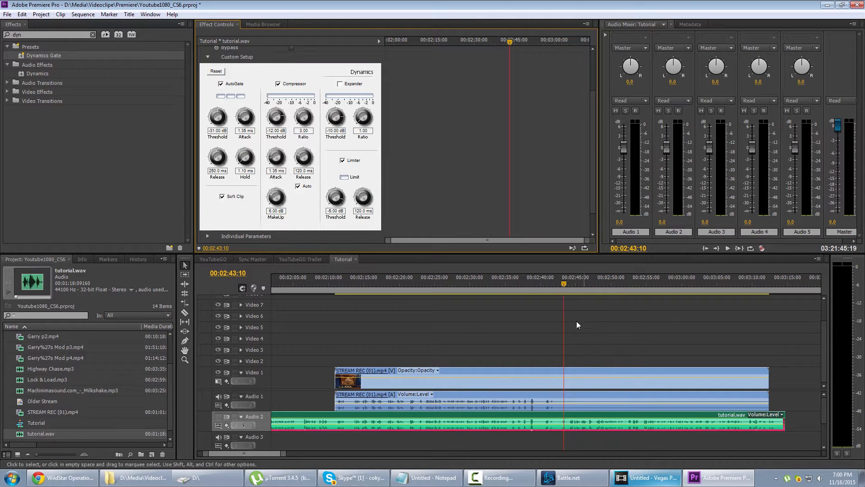
Unmute Audio 2 and play the sequence to hear tutorial.wav with the Dynamics effect
{"action": "left_click", "coordinate": [552, 284]}
{"action": "key", "text": "space"}
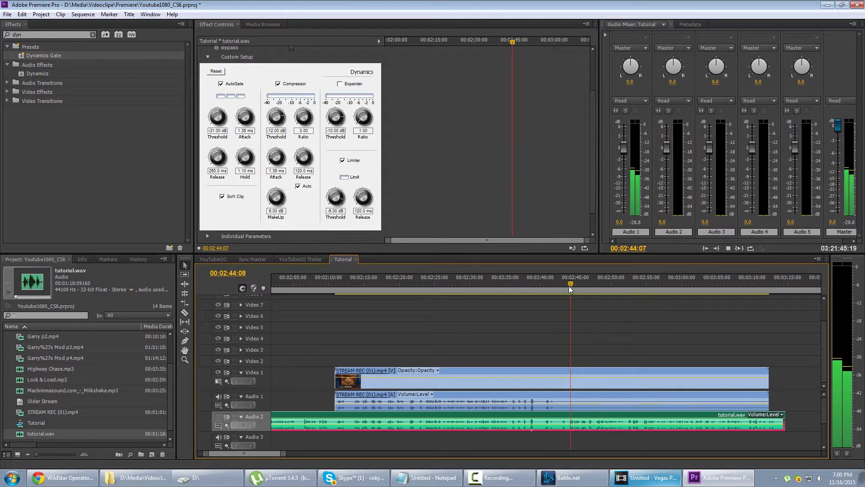
{"action": "key", "text": "space"}
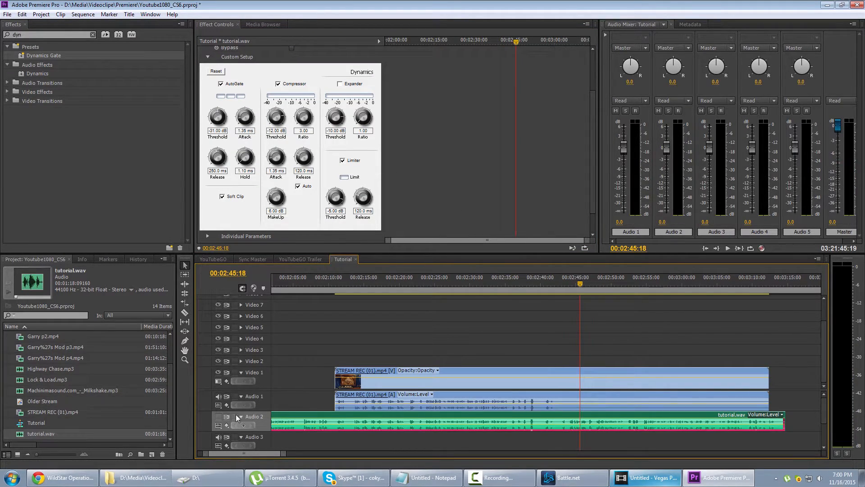
{"action": "key", "text": "space"}
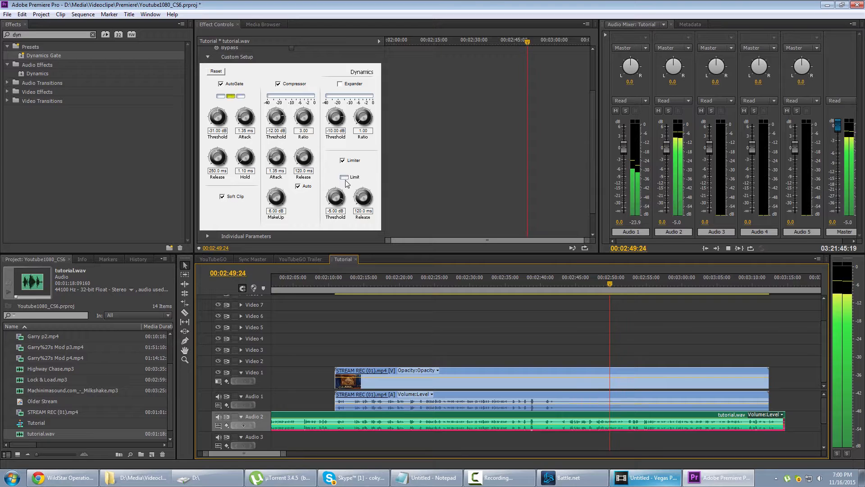
{"action": "key", "text": "space"}
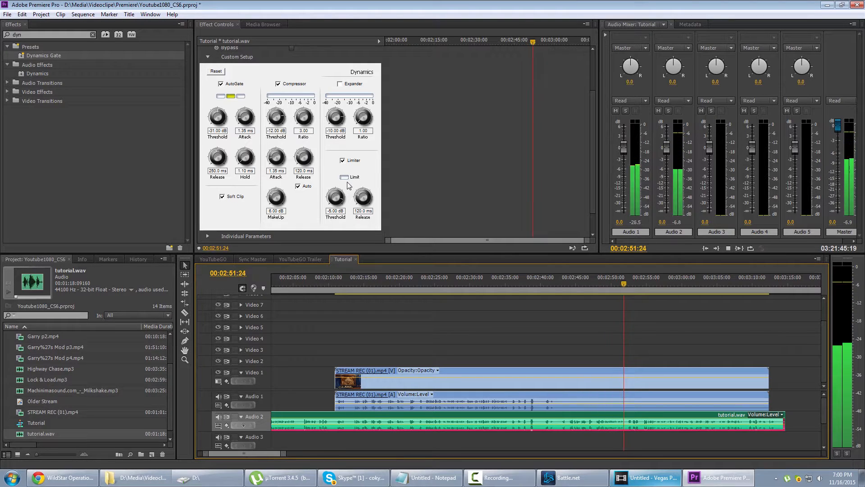
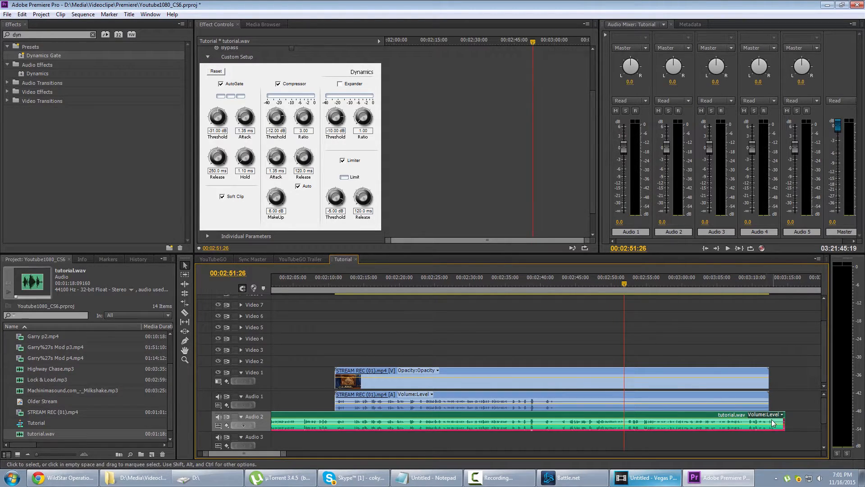
Split tutorial.wav where the STREAM REC (01).mp4 clip starts and delete the part before it
{"action": "key", "text": "c"}
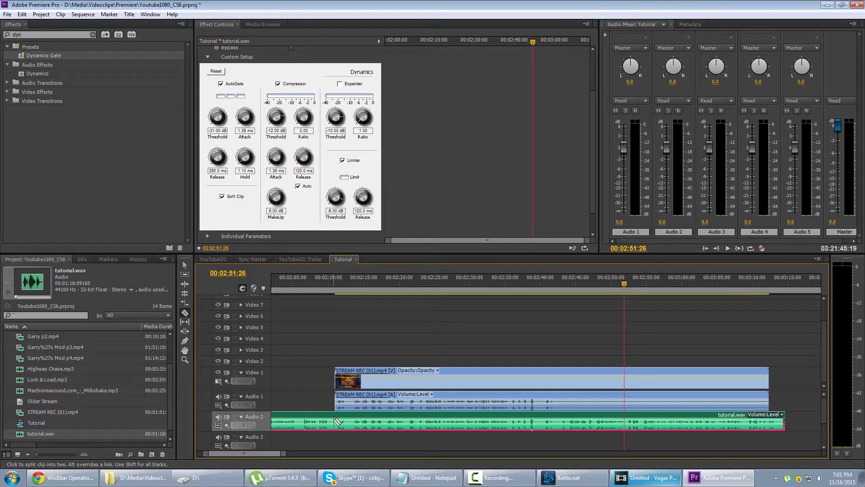
{"action": "left_click", "coordinate": [335, 422]}
{"action": "key", "text": "v"}
{"action": "left_click", "coordinate": [289, 416]}
{"action": "key", "text": "Delete"}
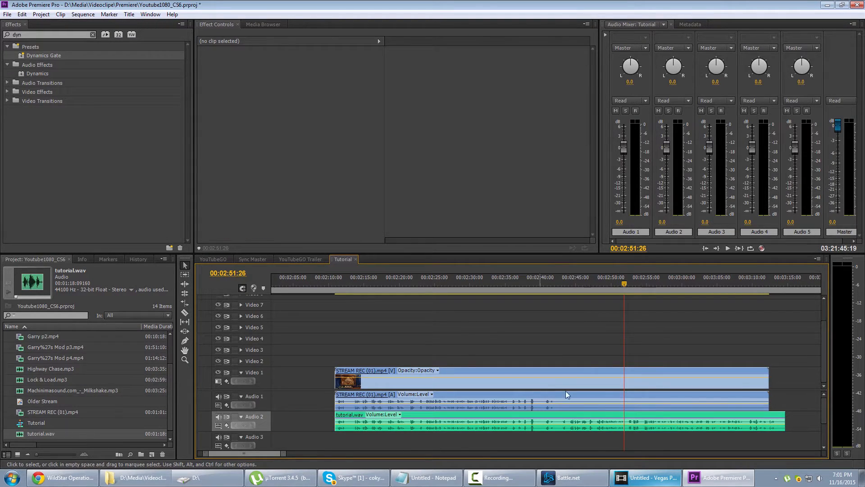
Group the STREAM REC (01).mp4 clip with the tutorial.wav clip
{"action": "left_click_drag", "start_coordinate": [552, 327], "coordinate": [623, 428]}
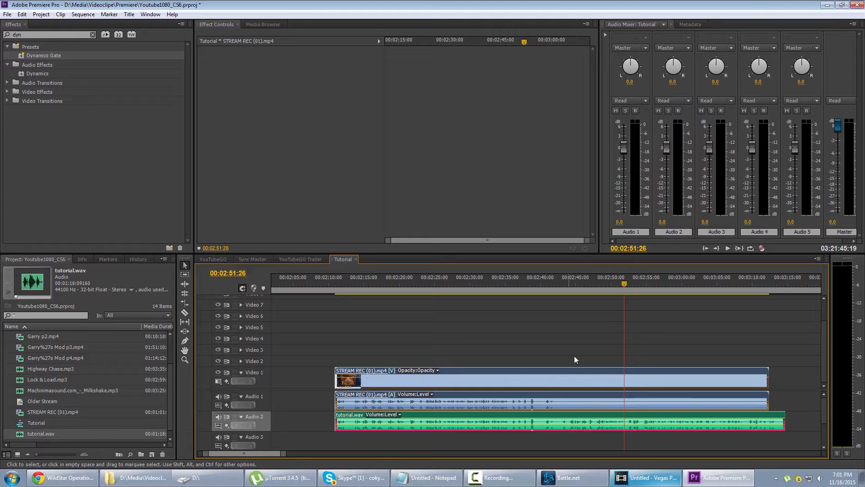
{"action": "right_click", "coordinate": [574, 371]}
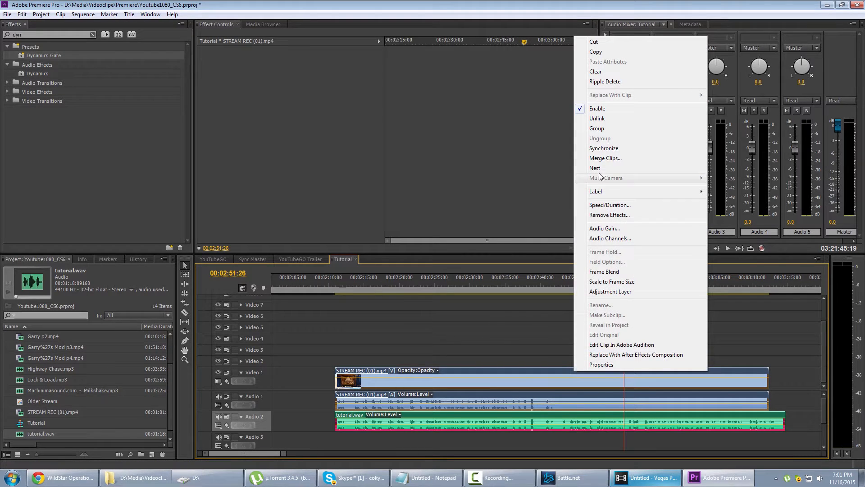
{"action": "left_click", "coordinate": [571, 325]}
{"action": "left_click", "coordinate": [562, 326]}
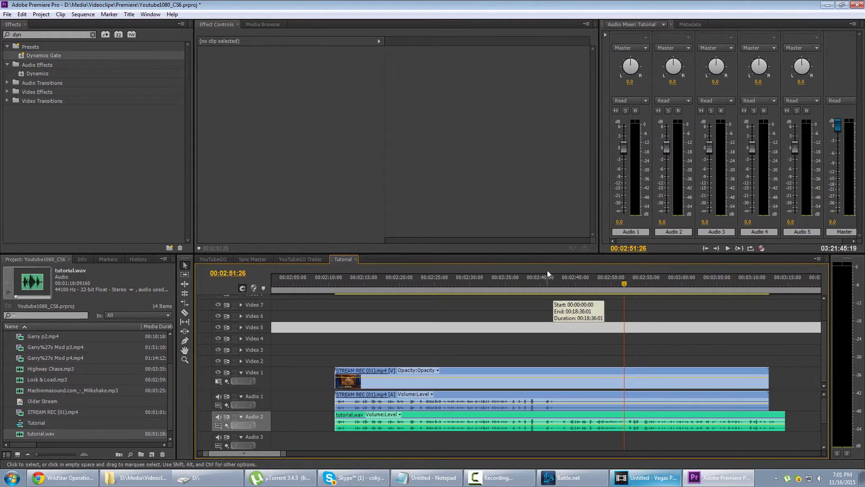
Split STREAM REC (01).mp4 and tutorial.wav at 00:02:42:15
{"action": "left_click", "coordinate": [535, 284]}
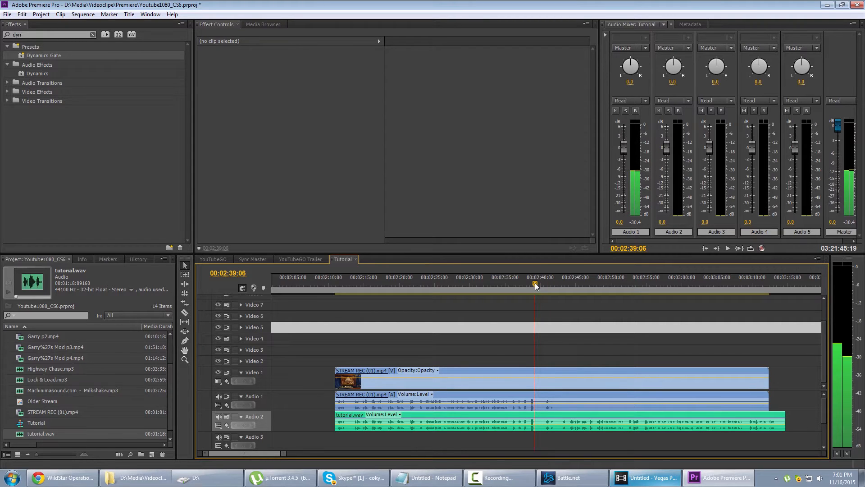
{"action": "left_click_drag", "start_coordinate": [536, 284], "coordinate": [557, 284]}
{"action": "key", "text": "c"}
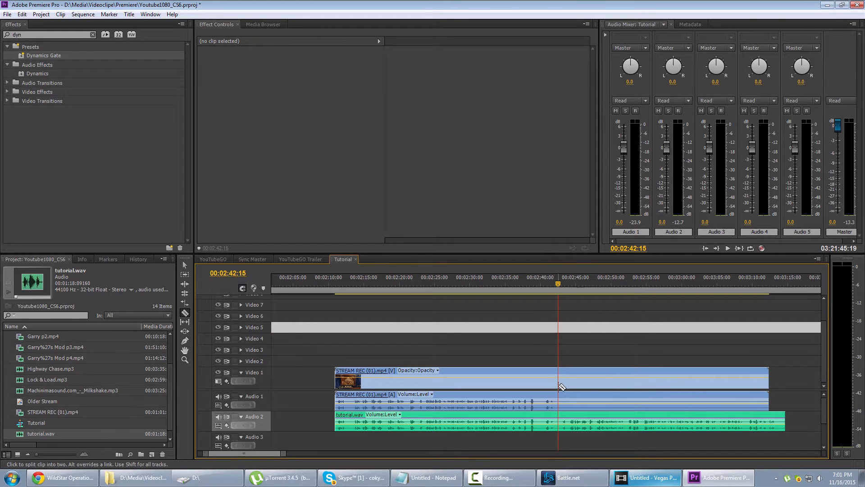
{"action": "left_click", "coordinate": [559, 386]}
{"action": "left_click", "coordinate": [559, 423]}
{"action": "key", "text": "v"}
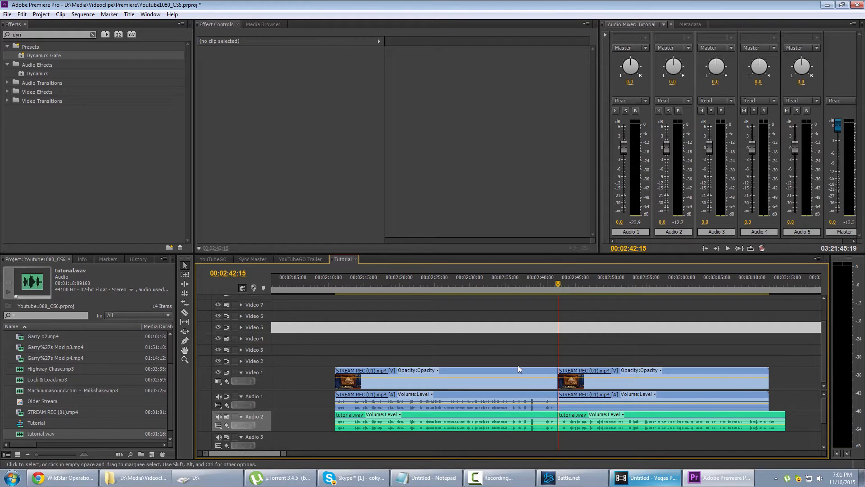
Ungroup the split clips and delete the video and audio sections before 00:02:42:15
{"action": "left_click_drag", "start_coordinate": [464, 324], "coordinate": [536, 429]}
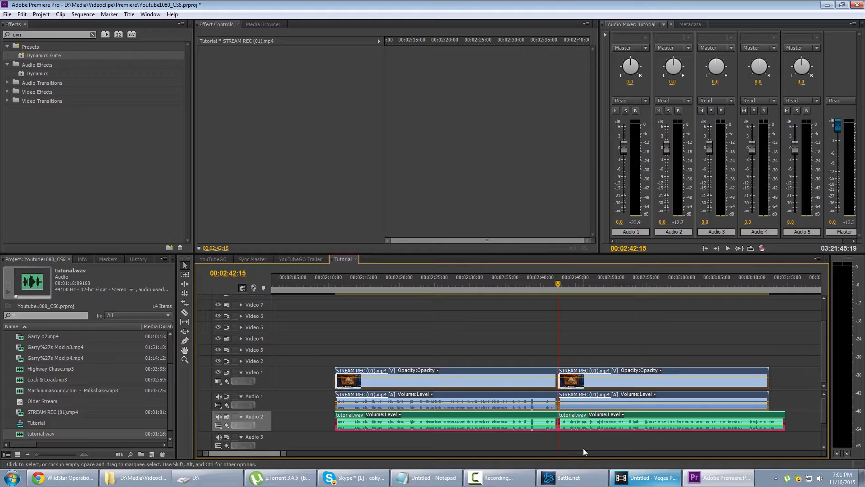
{"action": "right_click", "coordinate": [568, 421]}
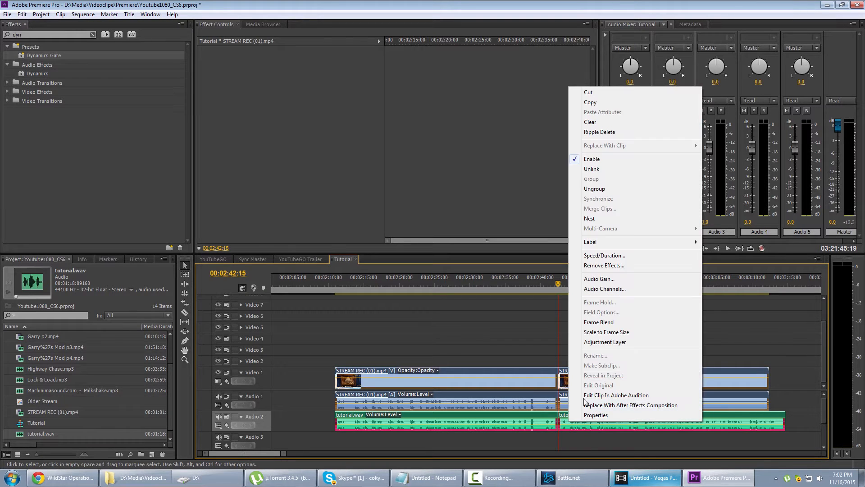
{"action": "left_click", "coordinate": [595, 189]}
{"action": "left_click", "coordinate": [482, 336]}
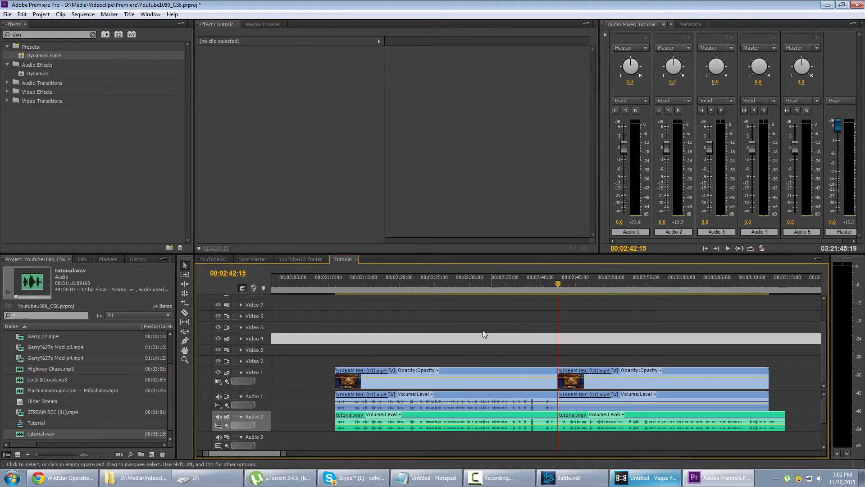
{"action": "left_click_drag", "start_coordinate": [483, 333], "coordinate": [541, 441]}
{"action": "key", "text": "Delete"}
Move the remaining STREAM REC (01).mp4 and tutorial.wav clips together to start at about 00:02:22
{"action": "left_click", "coordinate": [578, 393]}
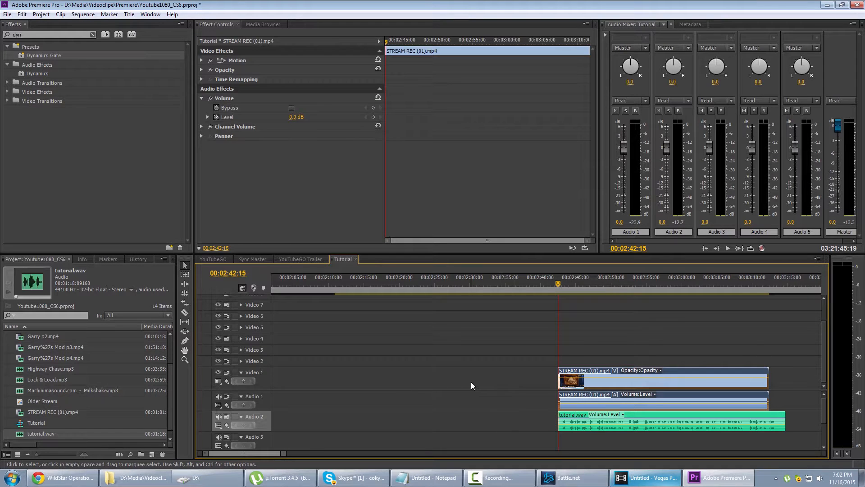
{"action": "left_click", "coordinate": [495, 379]}
{"action": "left_click_drag", "start_coordinate": [518, 365], "coordinate": [443, 381]}
{"action": "scroll", "coordinate": [490, 428], "scroll_direction": "up", "scroll_amount": 2}
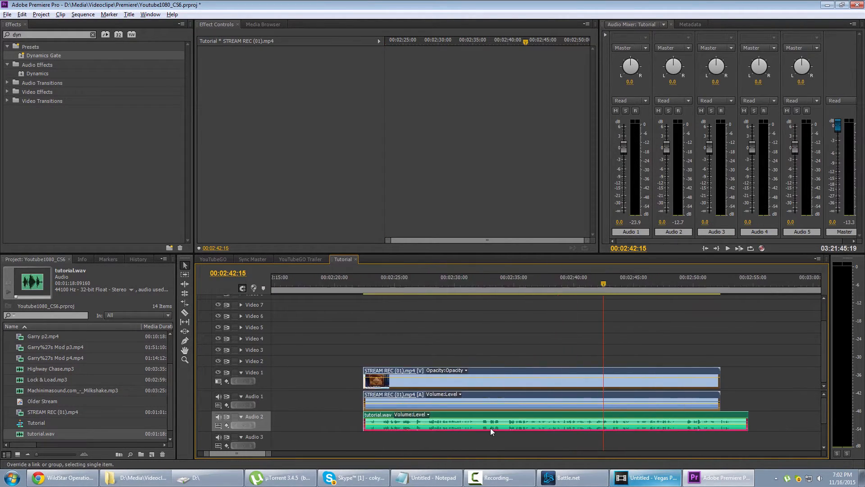
{"action": "scroll", "coordinate": [490, 428], "scroll_direction": "up", "scroll_amount": 1}
{"action": "left_click", "coordinate": [450, 339]}
{"action": "left_click_drag", "start_coordinate": [400, 319], "coordinate": [519, 428]}
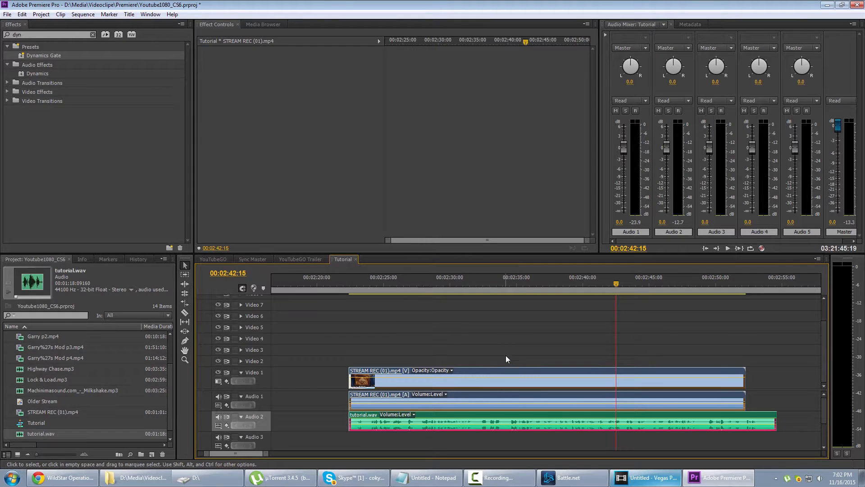
Mute Audio 2 and place the playhead at 00:02:22:21, near the start of the clips
{"action": "left_click", "coordinate": [398, 281]}
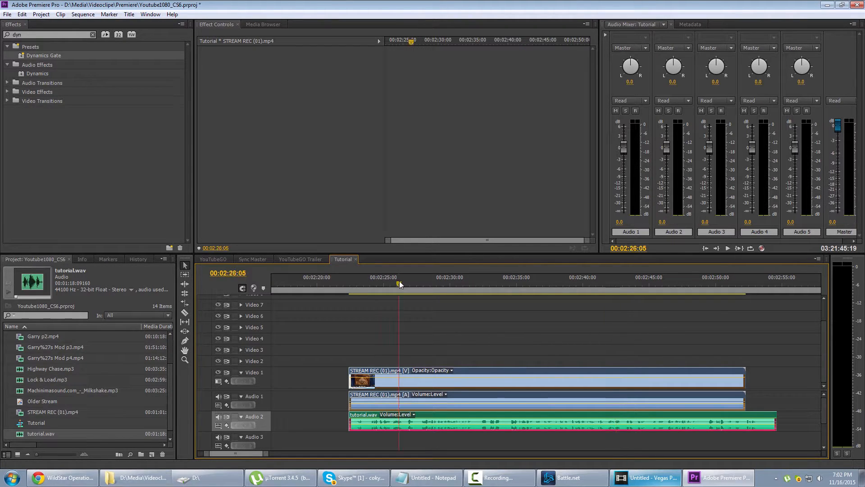
{"action": "left_click", "coordinate": [497, 359]}
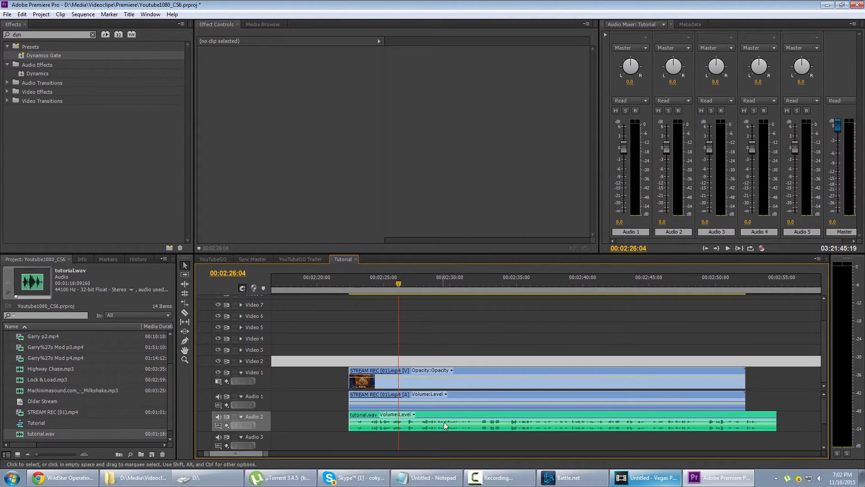
{"action": "left_click", "coordinate": [218, 416]}
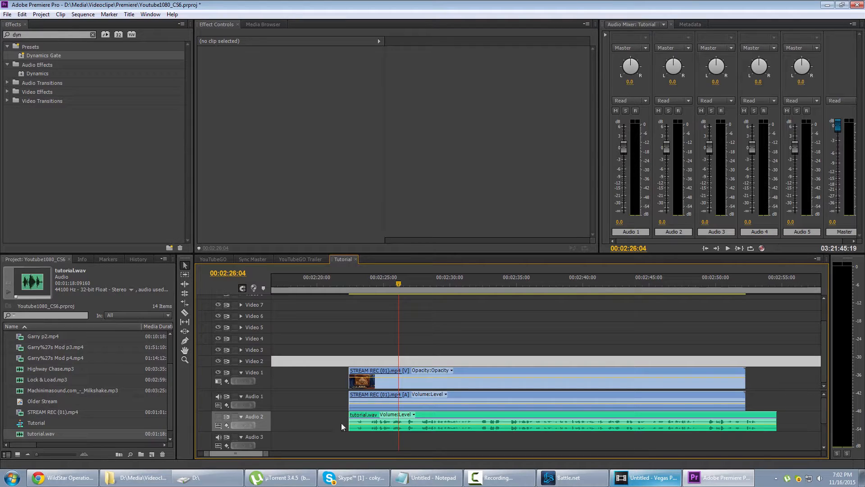
{"action": "left_click", "coordinate": [545, 351]}
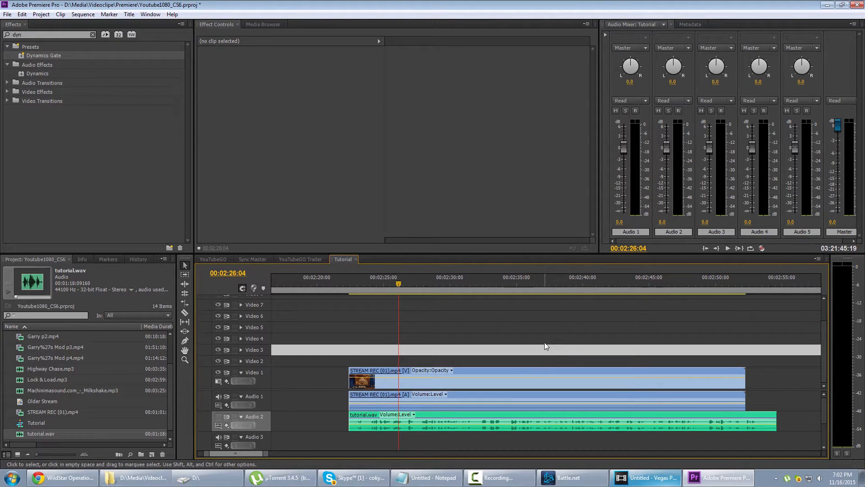
{"action": "left_click", "coordinate": [543, 338]}
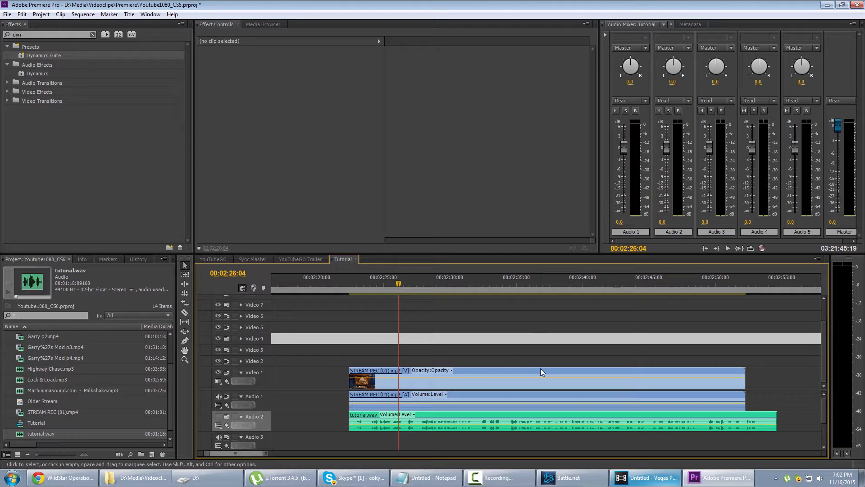
{"action": "left_click", "coordinate": [374, 280]}
{"action": "left_click", "coordinate": [353, 280]}
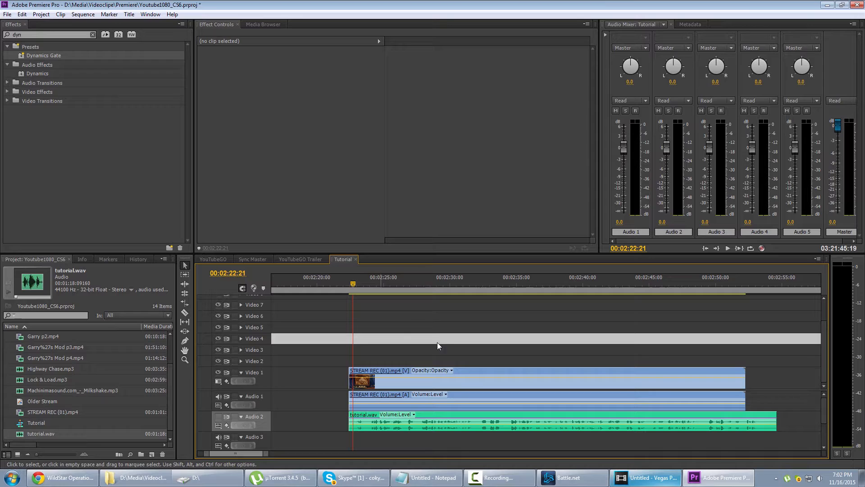
Play the STREAM REC (01).mp4 clip up to 00:02:24:26 and add a volume Level keyframe there
{"action": "left_click", "coordinate": [406, 368]}
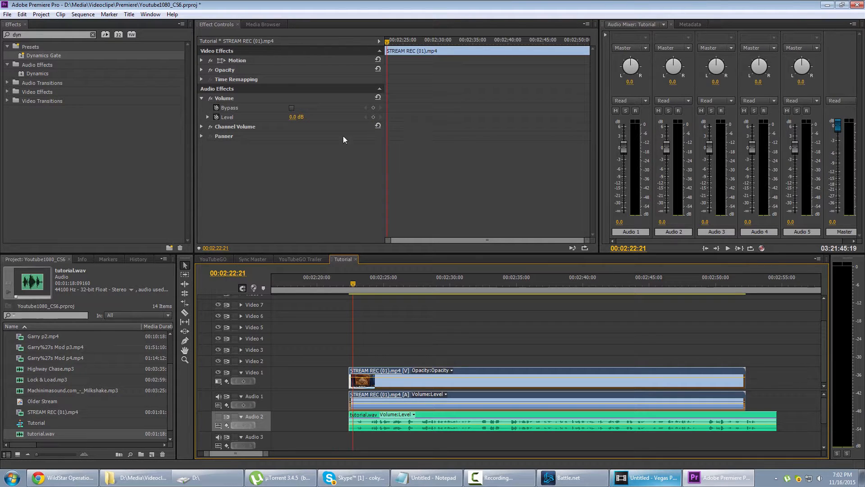
{"action": "key", "text": "space"}
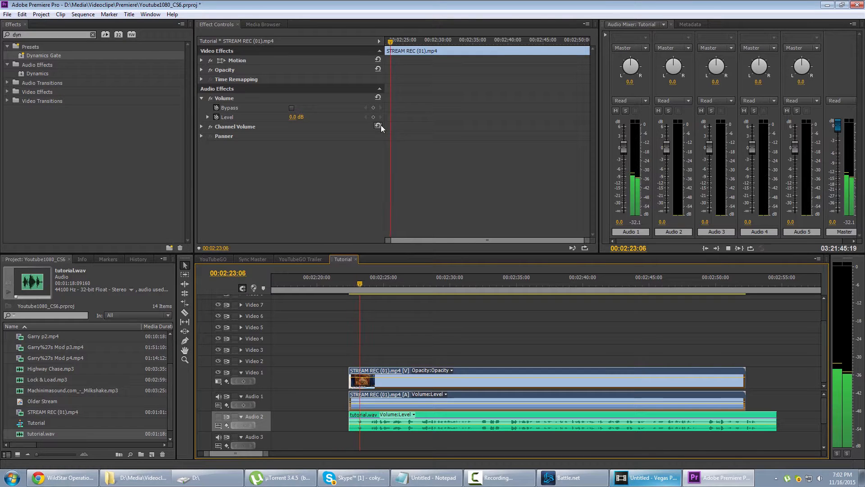
{"action": "key", "text": "space"}
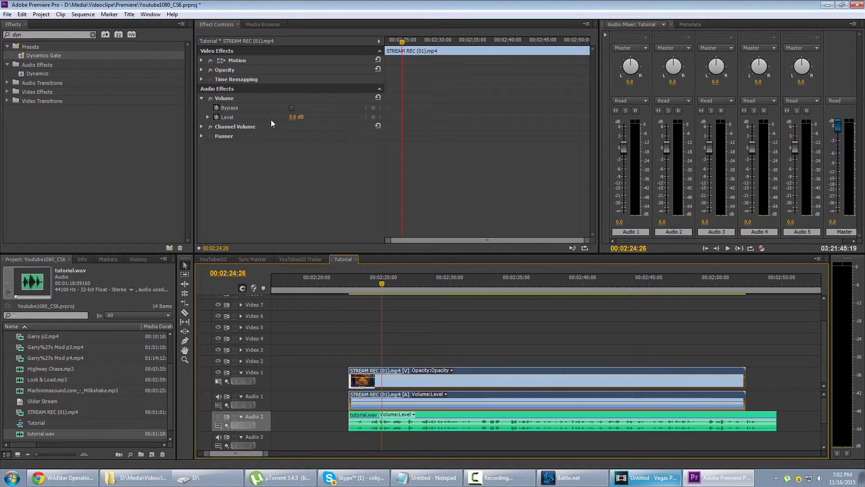
{"action": "left_click", "coordinate": [373, 118]}
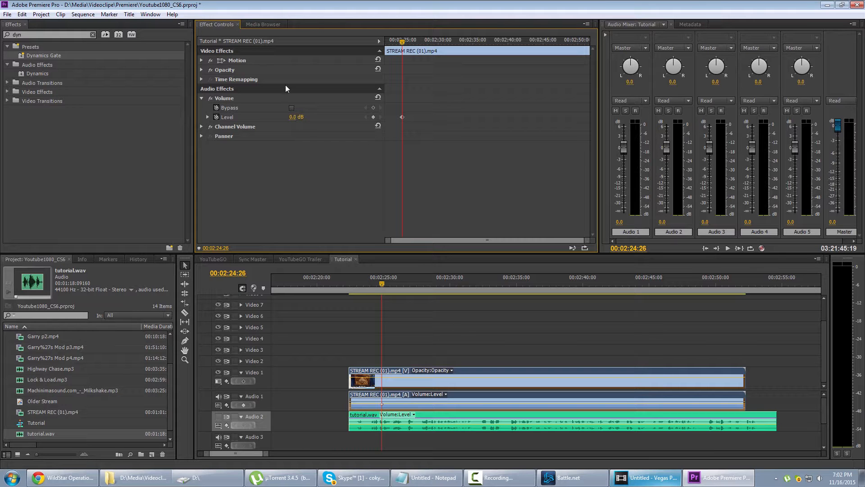
Play on to about 00:02:28 and lower the clip's volume Level to -287.5 dB for a second keyframe
{"action": "key", "text": "space"}
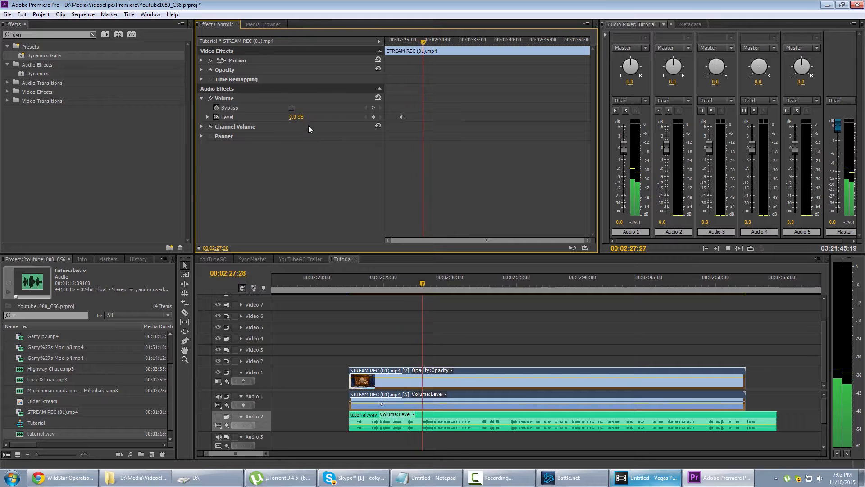
{"action": "key", "text": "space"}
{"action": "left_click_drag", "start_coordinate": [299, 117], "coordinate": [234, 117]}
Play back from just before the first volume keyframe to hear the fade-out
{"action": "left_click_drag", "start_coordinate": [439, 280], "coordinate": [377, 285]}
{"action": "key", "text": "space"}
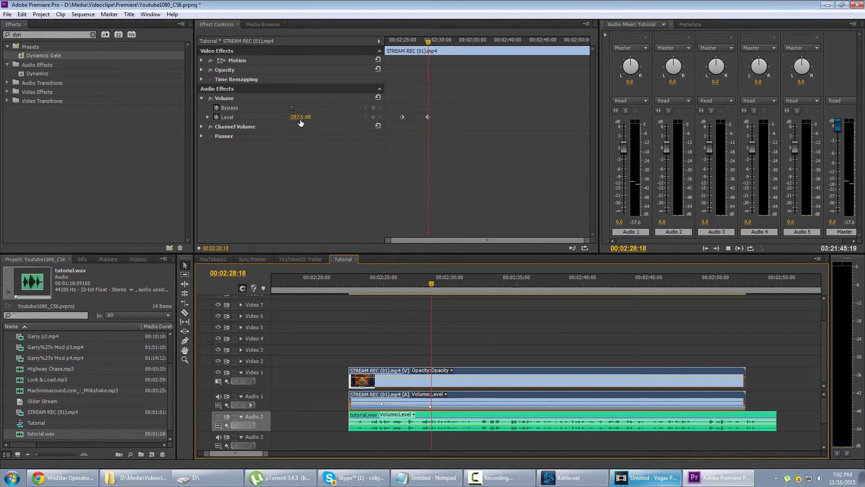
{"action": "key", "text": "space"}
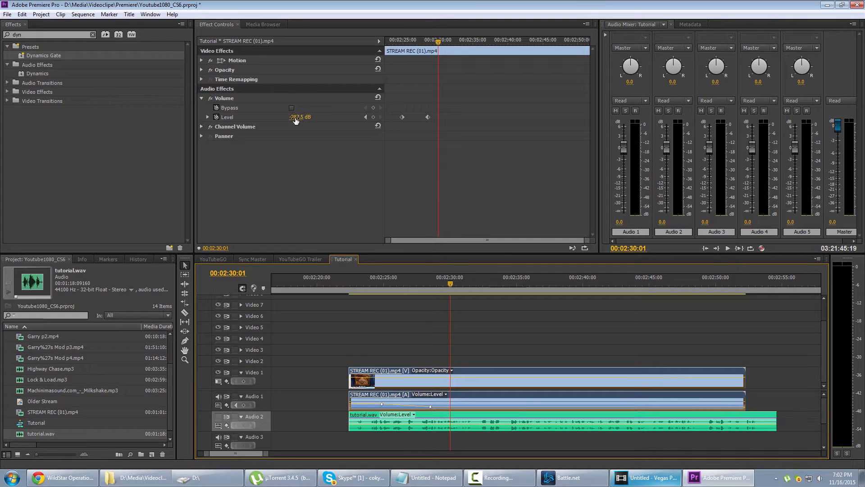
Restore the STREAM REC (01).mp4 clip's volume Level to 0 dB at 00:02:30:01 for a third keyframe
{"action": "mouse_move", "coordinate": [297, 117]}
{"action": "left_mouse_down"}
{"action": "mouse_move", "coordinate": [315, 117]}
{"action": "mouse_move", "coordinate": [298, 117]}
{"action": "left_mouse_up"}
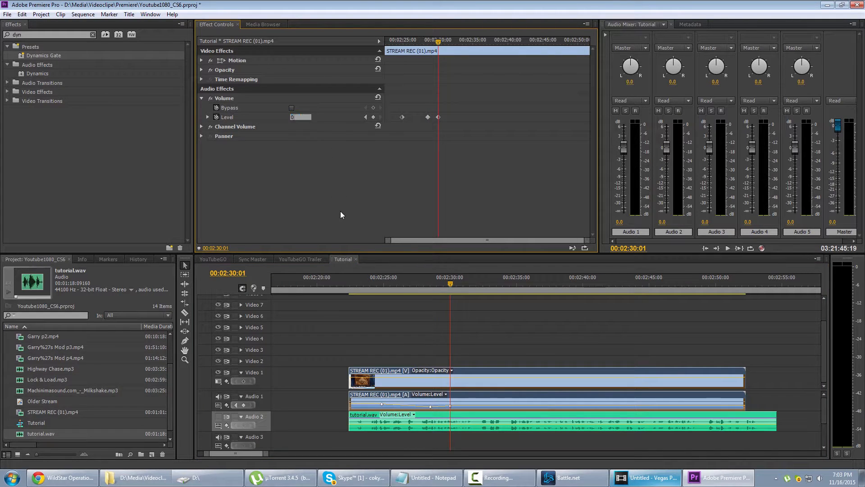
{"action": "key", "text": "Return"}
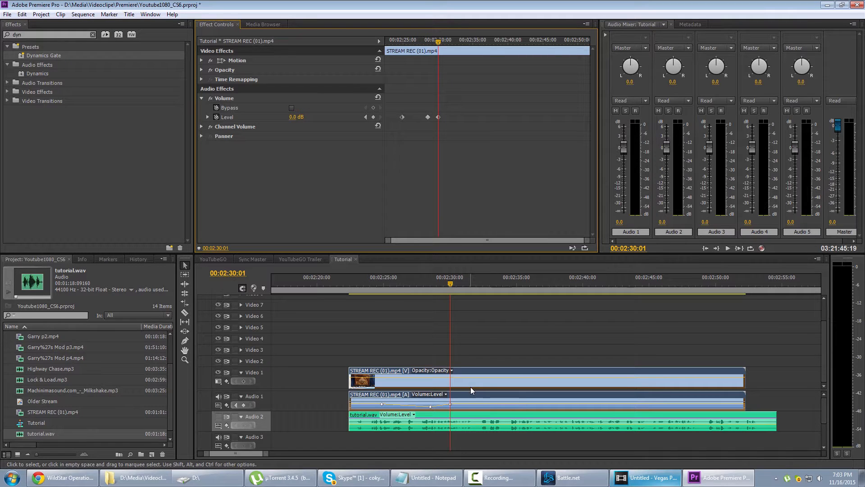
{"action": "left_click", "coordinate": [459, 347]}
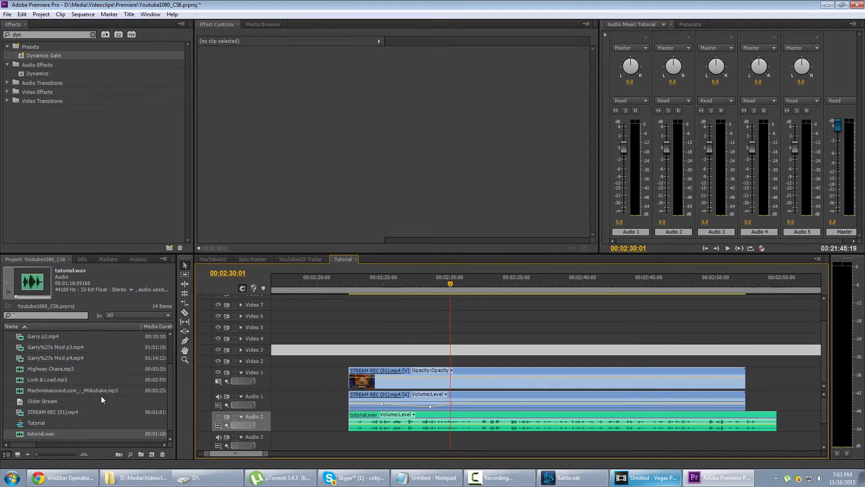
Create a new 1920 × 1080 title at 30 fps with square pixels, keeping the suggested name
{"action": "left_click", "coordinate": [128, 15]}
{"action": "mouse_move", "coordinate": [143, 26]}
{"action": "left_click", "coordinate": [295, 25]}
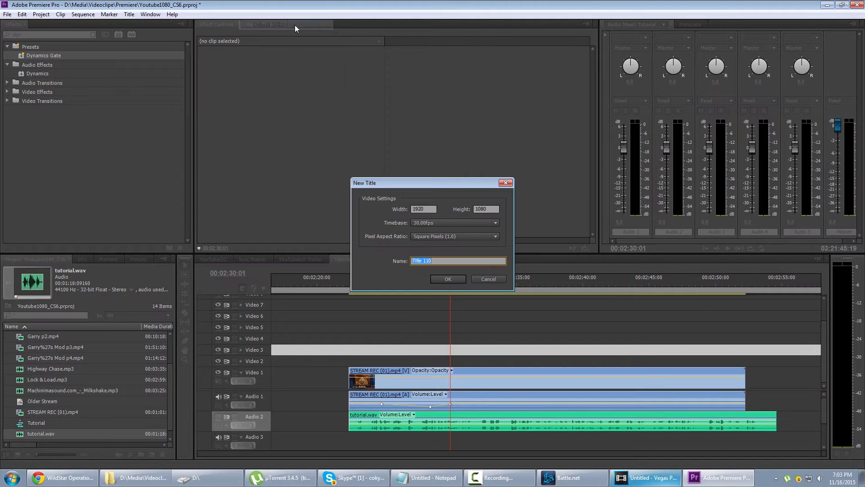
{"action": "left_click", "coordinate": [449, 278]}
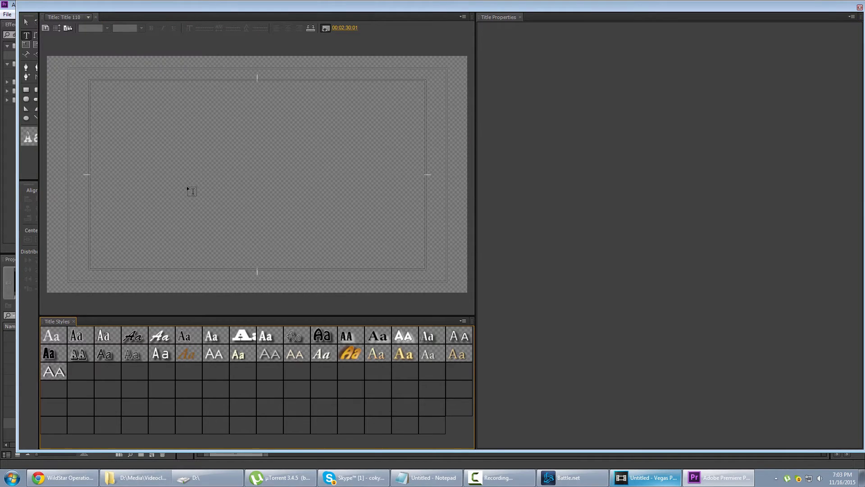
Add the word "text" to the middle-left area of the title canvas
{"action": "left_click", "coordinate": [193, 190]}
{"action": "type", "text": "tes"}
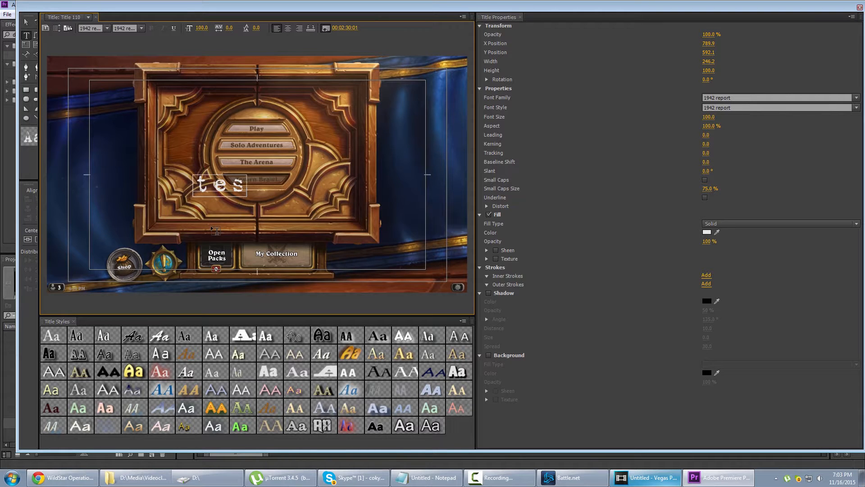
{"action": "key", "text": "BackSpace"}
{"action": "type", "text": "xt"}
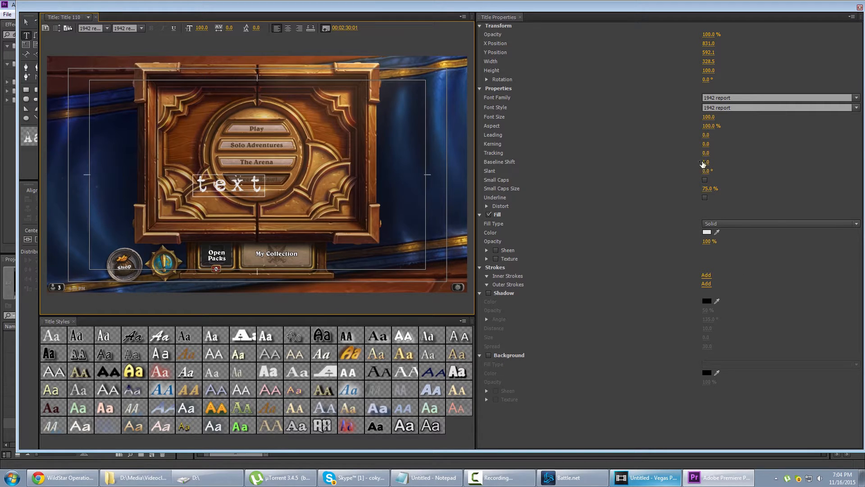
Switch the title's solid background on and off again, and close the title editor
{"action": "left_click", "coordinate": [488, 355]}
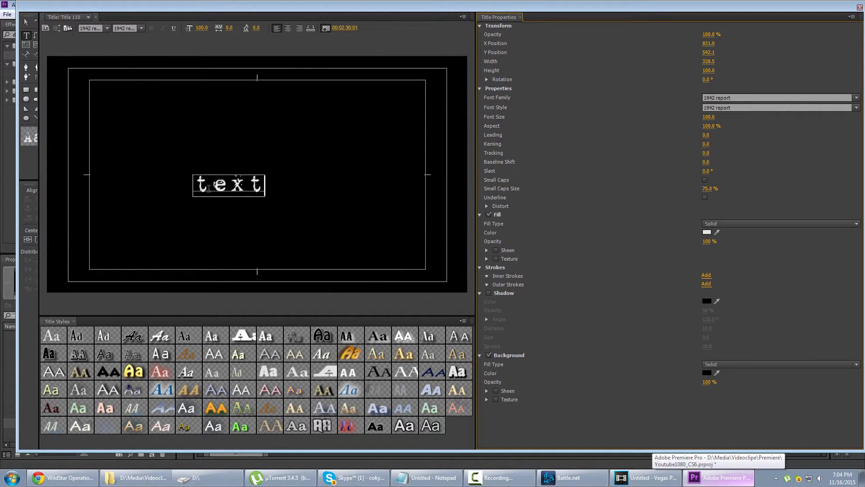
{"action": "left_click", "coordinate": [488, 355]}
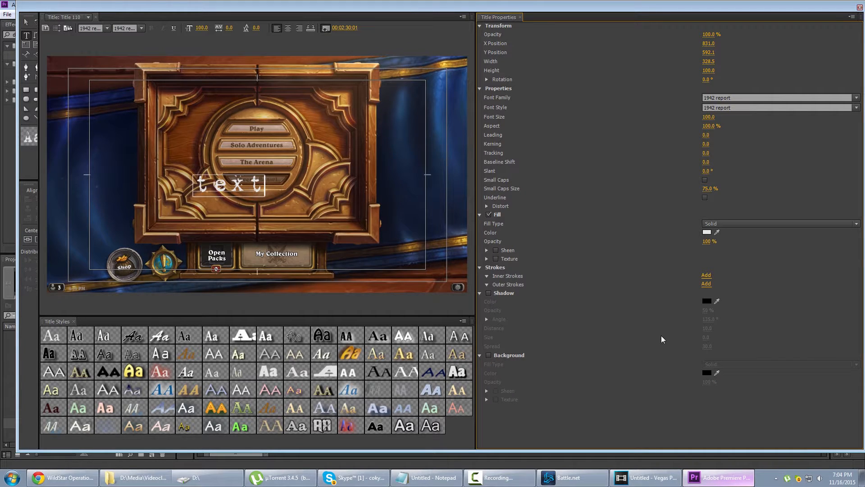
{"action": "left_click", "coordinate": [859, 8]}
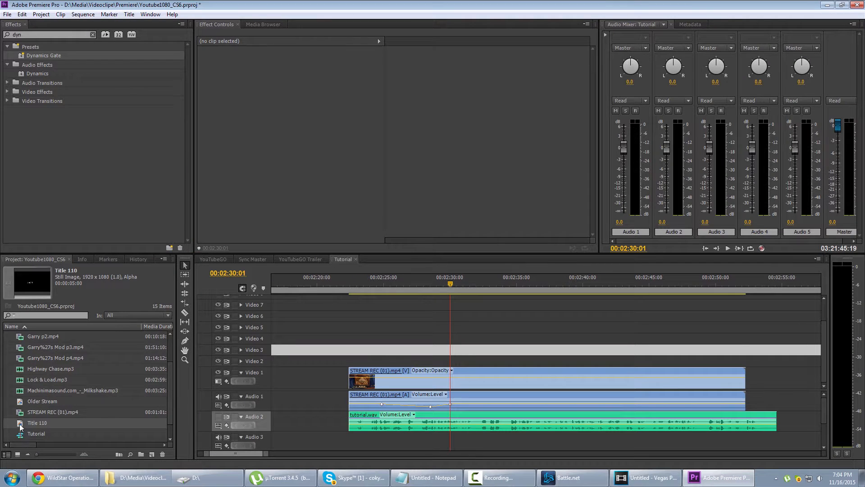
Place Title 110 on Video 2 from about 00:02:29, trim its end slightly, and show its Motion settings
{"action": "left_click_drag", "start_coordinate": [20, 423], "coordinate": [438, 361]}
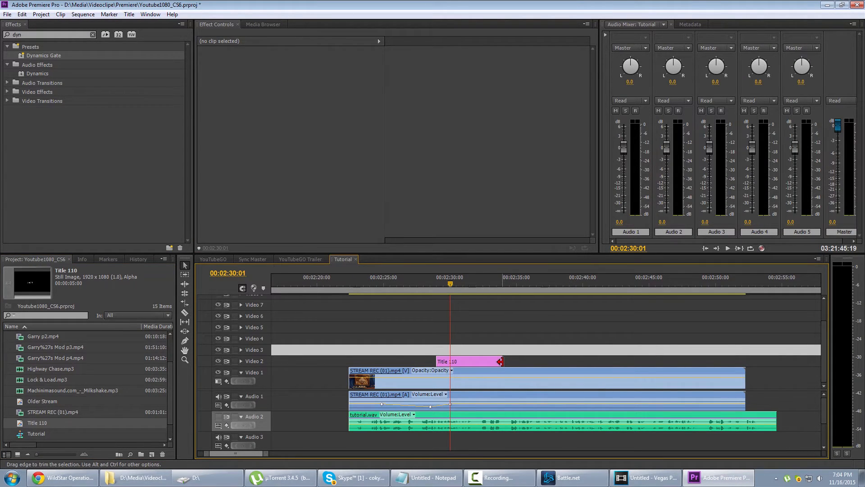
{"action": "mouse_move", "coordinate": [501, 361]}
{"action": "left_mouse_down"}
{"action": "mouse_move", "coordinate": [548, 357]}
{"action": "mouse_move", "coordinate": [497, 360]}
{"action": "left_mouse_up"}
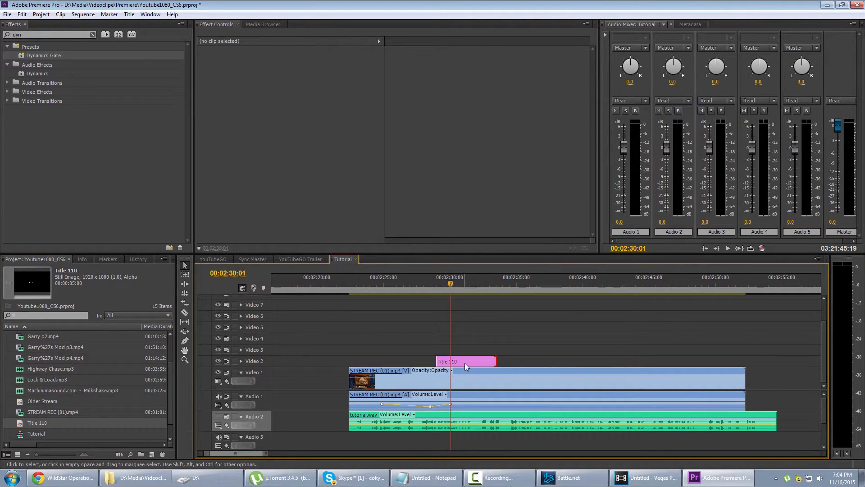
{"action": "left_click", "coordinate": [464, 362]}
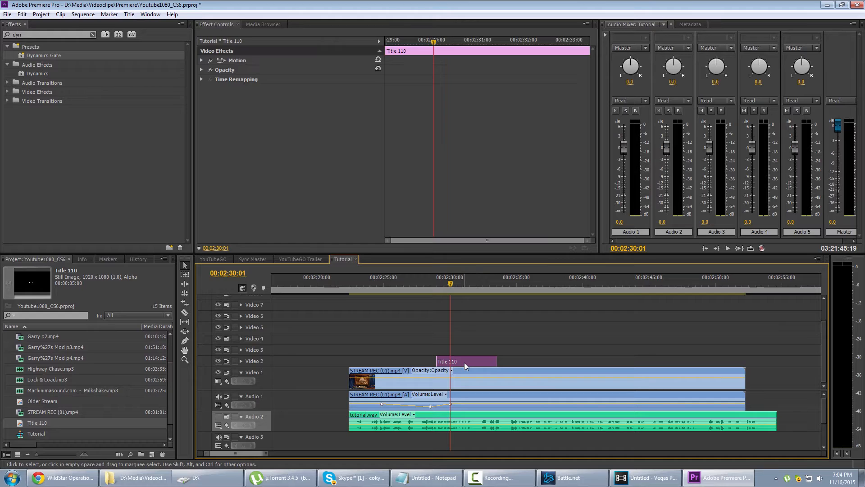
{"action": "left_click", "coordinate": [202, 61]}
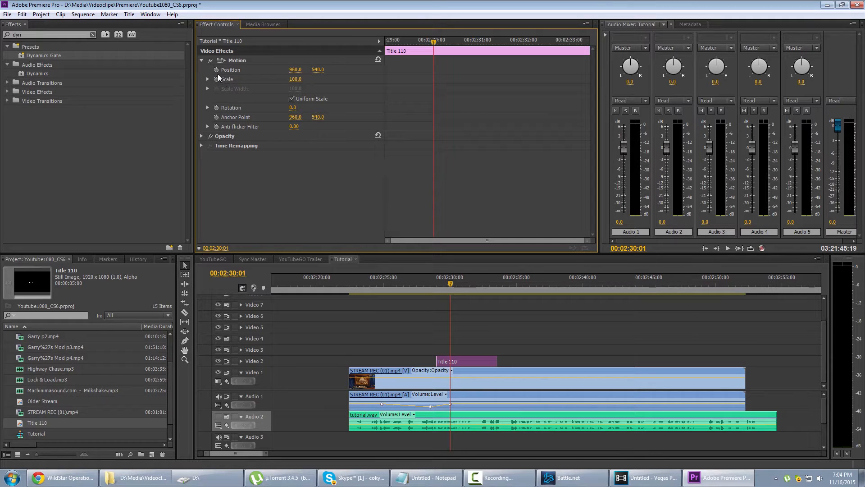
{"action": "left_click", "coordinate": [216, 69]}
{"action": "left_click", "coordinate": [217, 70]}
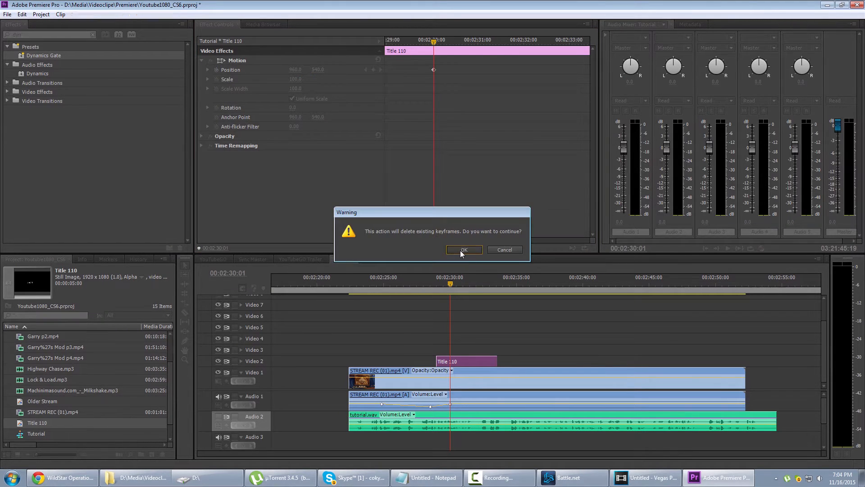
{"action": "left_click", "coordinate": [462, 250]}
Set the title's horizontal Position to 617 and add a Position keyframe at 00:02:29:22
{"action": "left_click_drag", "start_coordinate": [295, 69], "coordinate": [277, 69]}
{"action": "left_click", "coordinate": [453, 44]}
{"action": "left_click", "coordinate": [420, 41]}
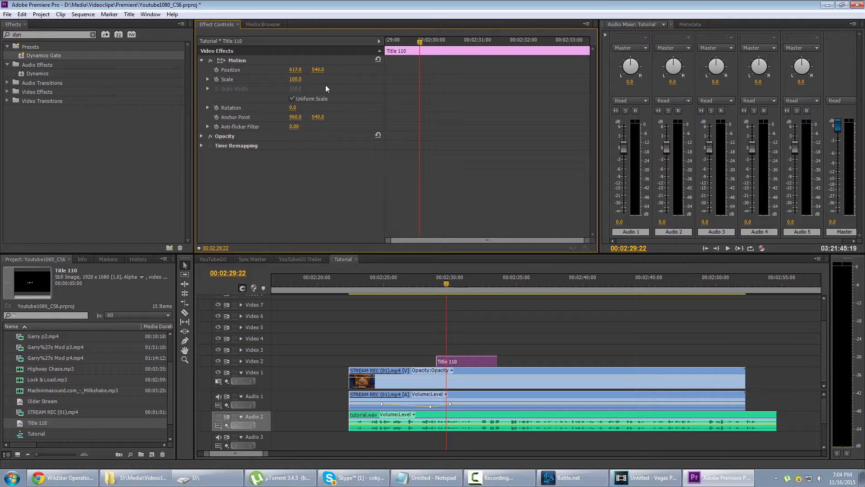
{"action": "left_click", "coordinate": [208, 69]}
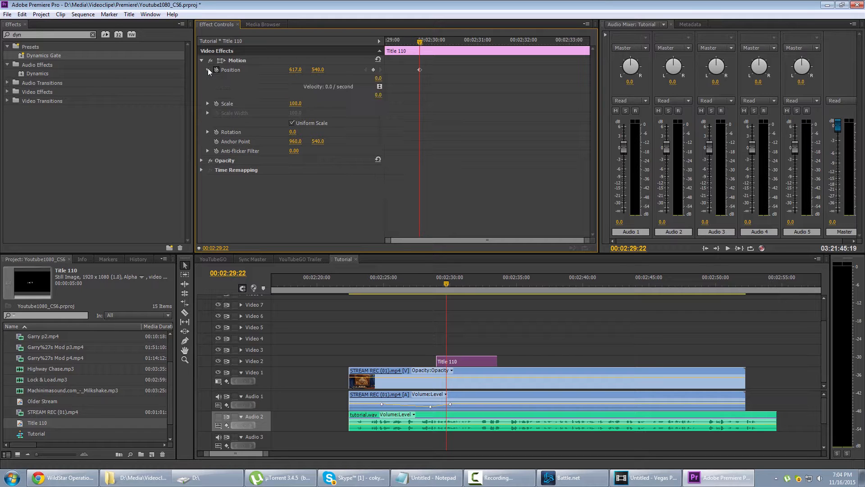
Add Position keyframes at 00:02:30:07 and 00:02:30:29 that shift the title left, reaching a horizontal value of 542
{"action": "left_click", "coordinate": [442, 41]}
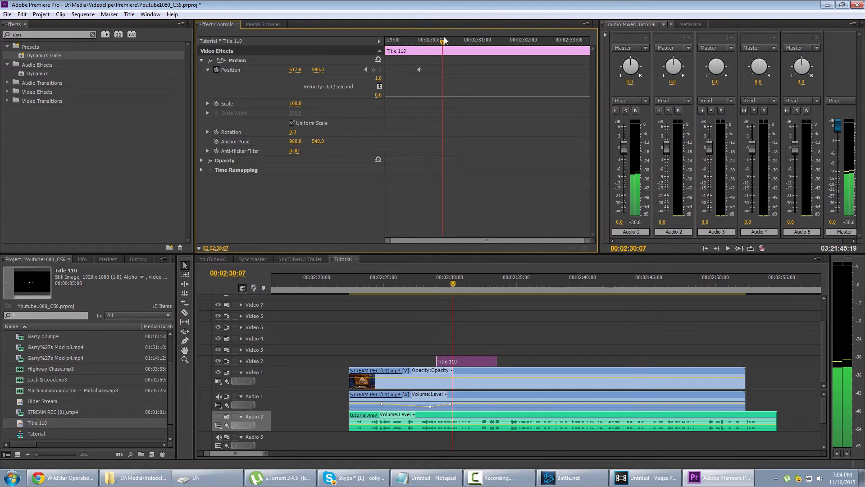
{"action": "left_click_drag", "start_coordinate": [292, 71], "coordinate": [271, 71]}
{"action": "key", "text": "space"}
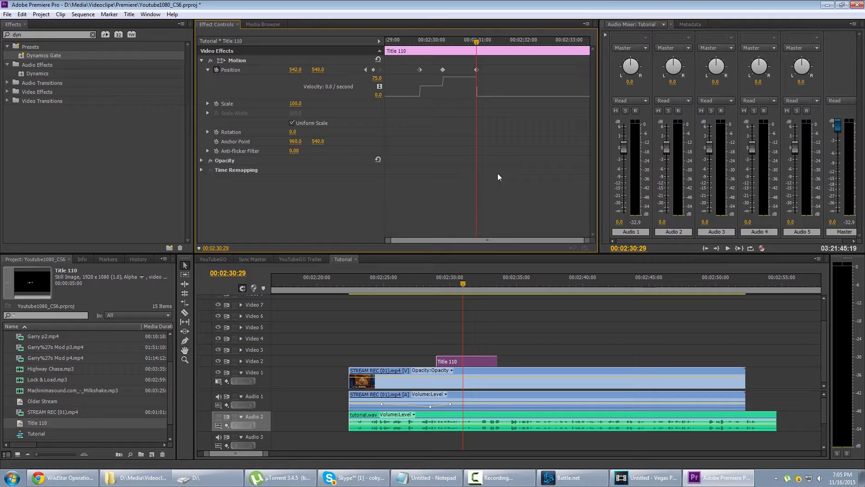
Play the title's movement from 00:02:29:10 in the floating Program monitor
{"action": "left_click", "coordinate": [402, 41]}
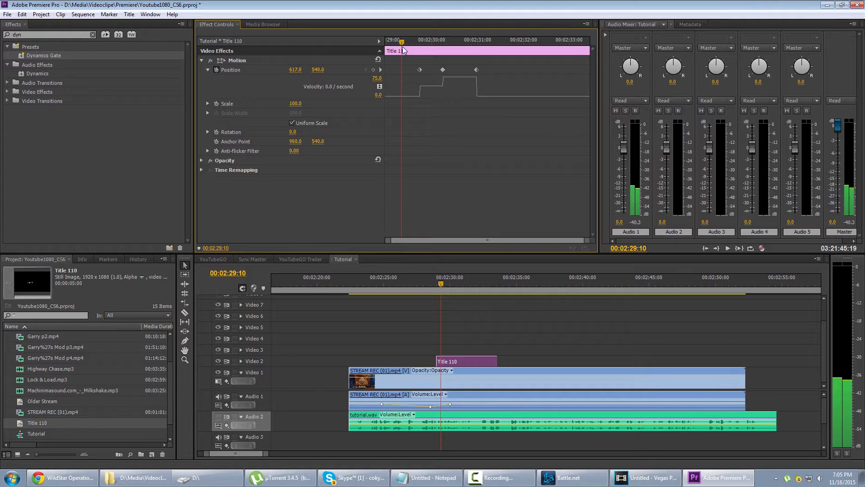
{"action": "left_click_drag", "start_coordinate": [0, 93], "coordinate": [405, 26]}
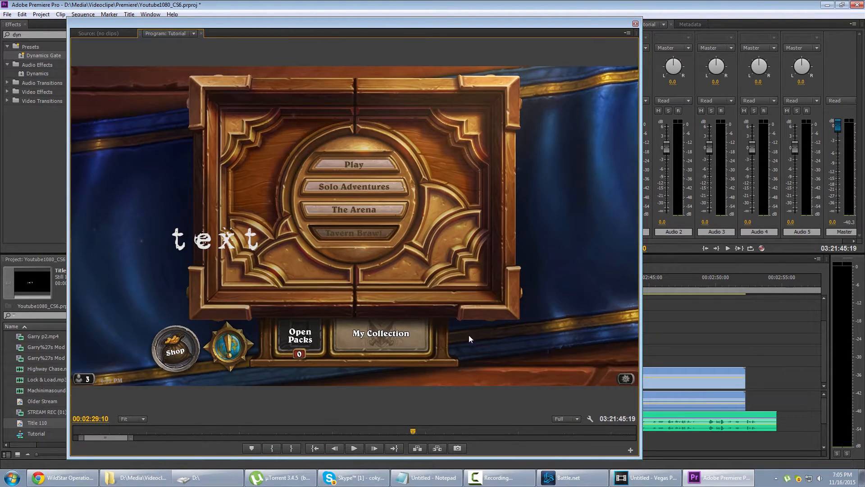
{"action": "key", "text": "space"}
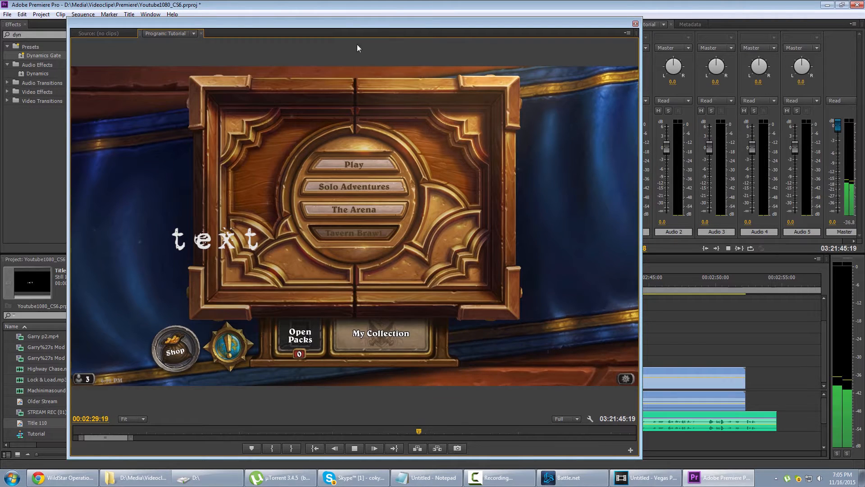
Move the Program monitor off the effect settings and set the title's horizontal Position to 1118 at 00:02:32:18
{"action": "left_click_drag", "start_coordinate": [351, 23], "coordinate": [533, 129]}
{"action": "left_click", "coordinate": [409, 40]}
{"action": "left_click_drag", "start_coordinate": [409, 39], "coordinate": [552, 46]}
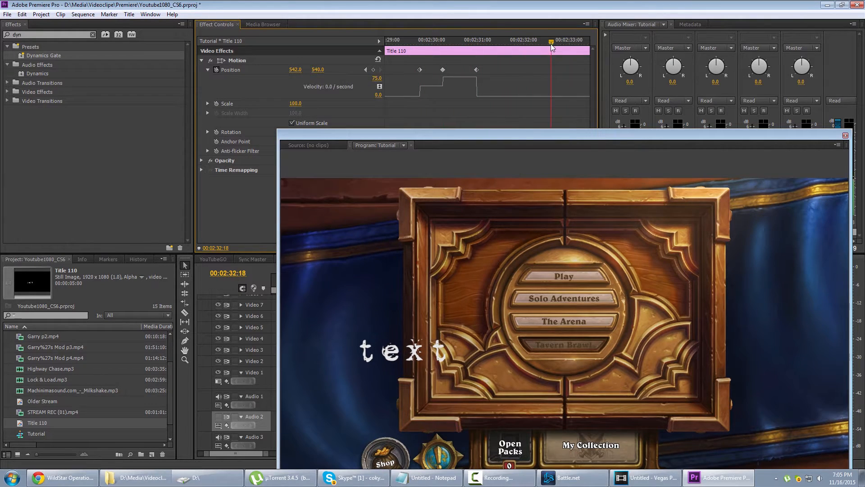
{"action": "left_click_drag", "start_coordinate": [295, 70], "coordinate": [555, 70]}
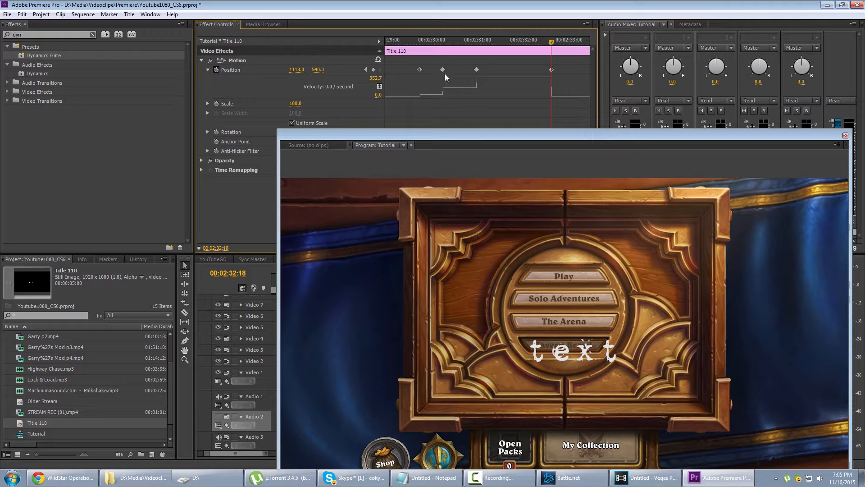
Play back the title from before its first Position keyframe and move the Program monitor clear of the Opacity settings
{"action": "left_click", "coordinate": [397, 41]}
{"action": "key", "text": "space"}
{"action": "left_click_drag", "start_coordinate": [366, 137], "coordinate": [336, 193]}
Fade out the title with Opacity keyframes of 100% at 00:02:30:15 and 0% at 00:02:32:19
{"action": "left_click", "coordinate": [202, 161]}
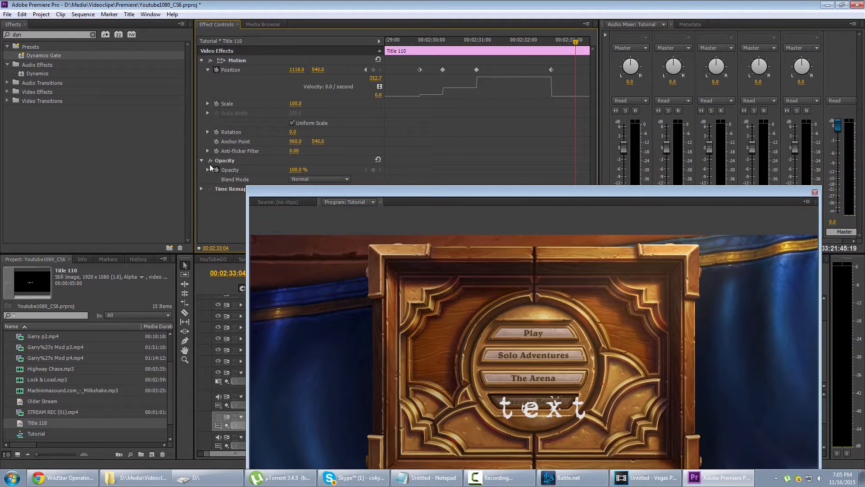
{"action": "left_click_drag", "start_coordinate": [501, 39], "coordinate": [453, 50]}
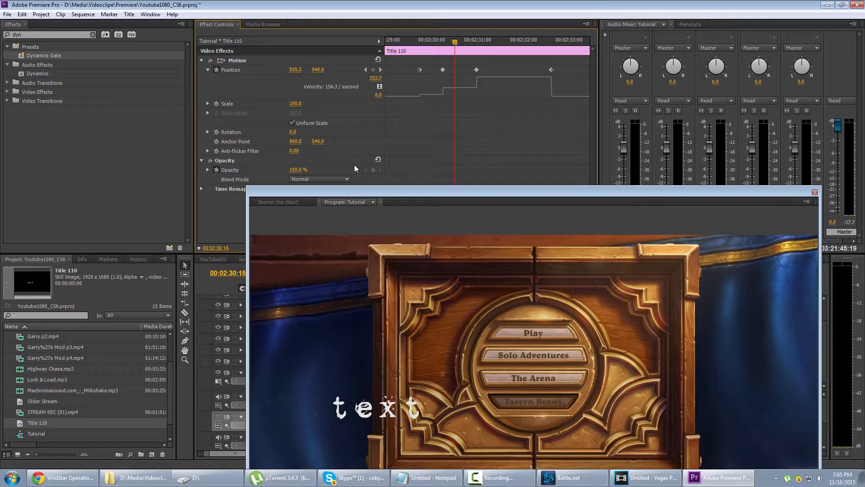
{"action": "left_click", "coordinate": [373, 169]}
{"action": "left_click_drag", "start_coordinate": [457, 39], "coordinate": [552, 39]}
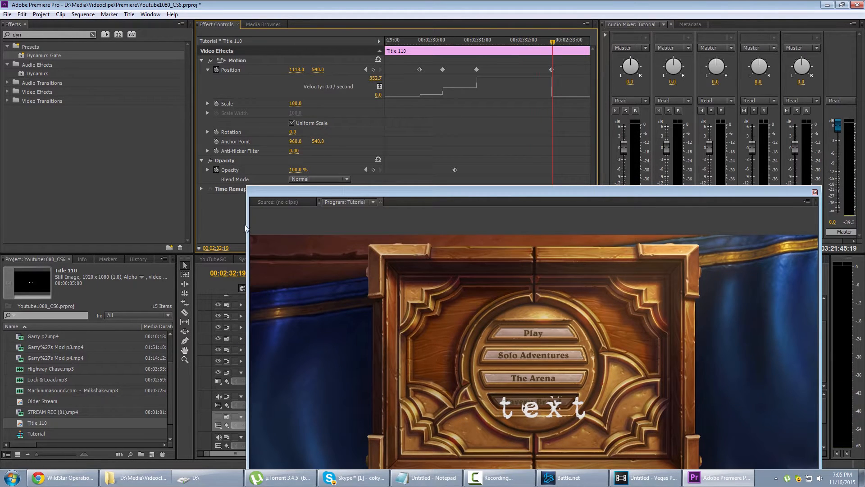
{"action": "left_click_drag", "start_coordinate": [296, 169], "coordinate": [252, 169]}
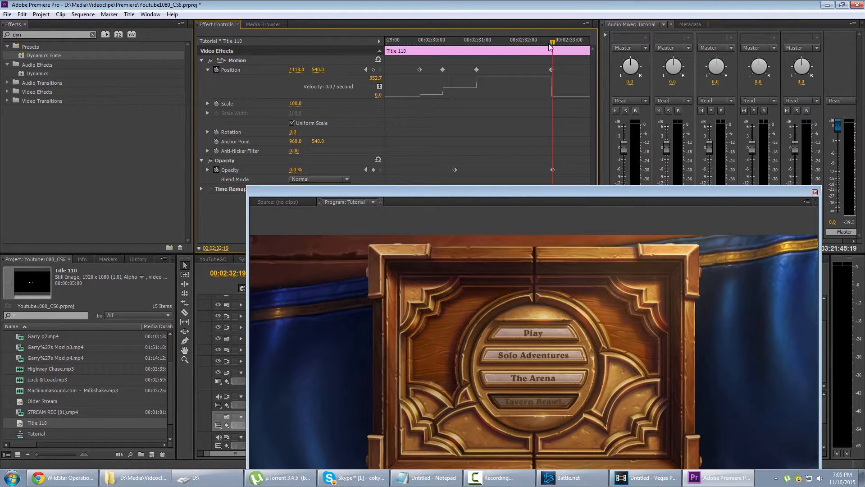
Preview the title's movement and opacity fade from near the start of the title clip
{"action": "left_click_drag", "start_coordinate": [463, 41], "coordinate": [398, 39]}
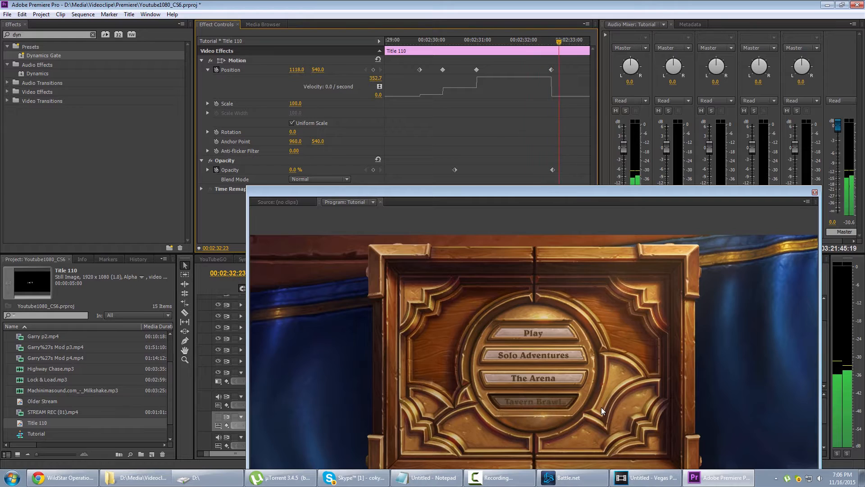
{"action": "left_click_drag", "start_coordinate": [485, 41], "coordinate": [508, 41]}
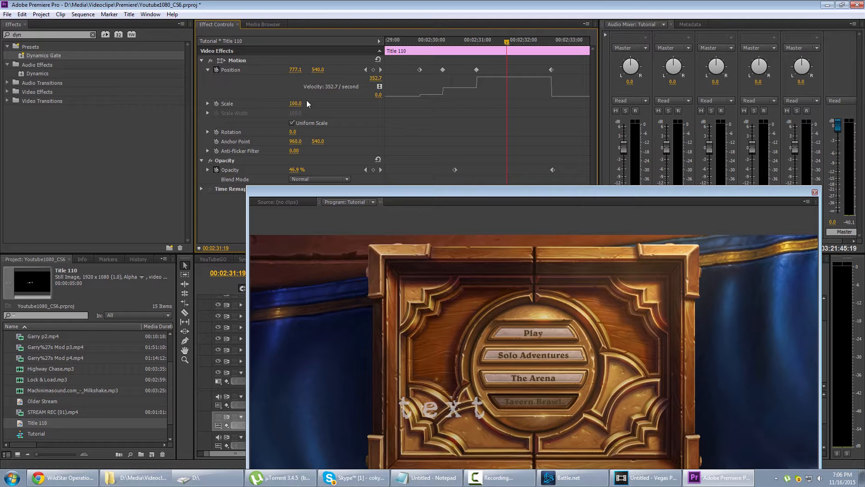
Keyframe the title's Scale at 100 near the first Position keyframe, 243 at 00:02:30:16 and 0 at 00:02:31:08
{"action": "left_click", "coordinate": [421, 39]}
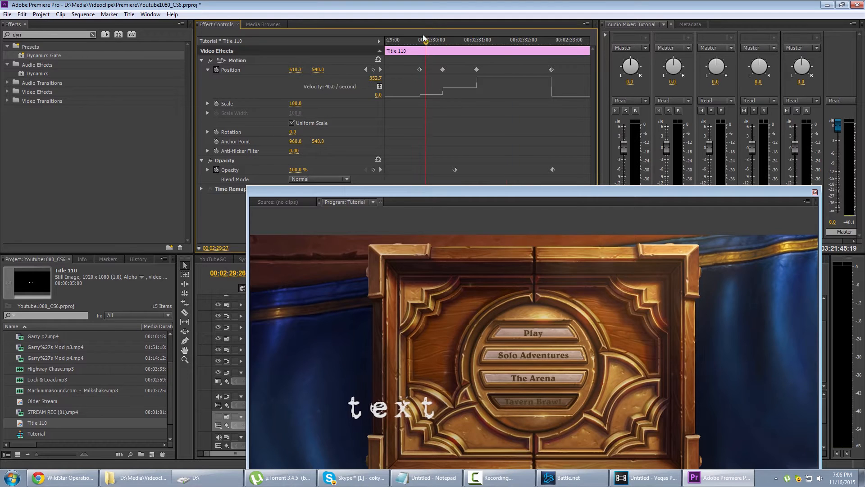
{"action": "left_click", "coordinate": [216, 103]}
{"action": "key", "text": "space"}
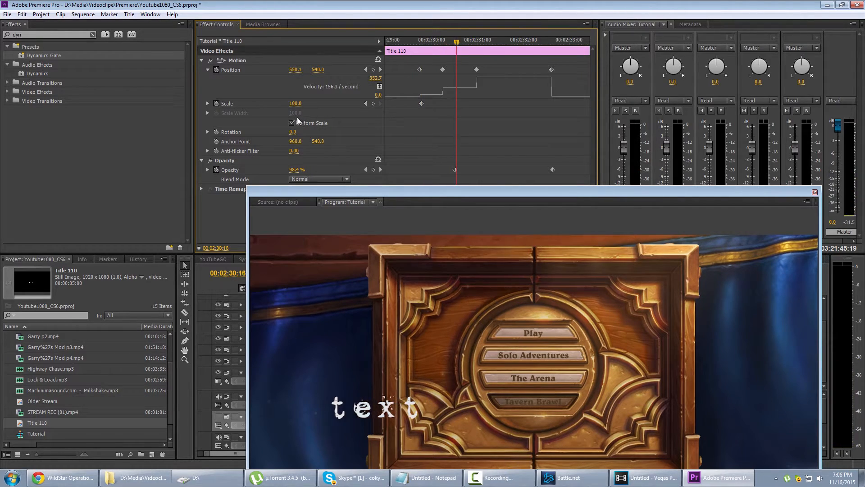
{"action": "left_click_drag", "start_coordinate": [291, 103], "coordinate": [355, 104]}
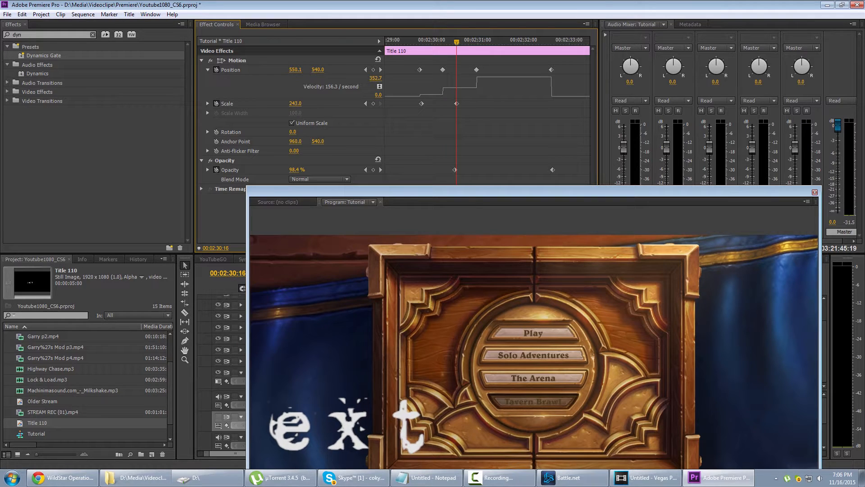
{"action": "left_click_drag", "start_coordinate": [457, 41], "coordinate": [490, 41]}
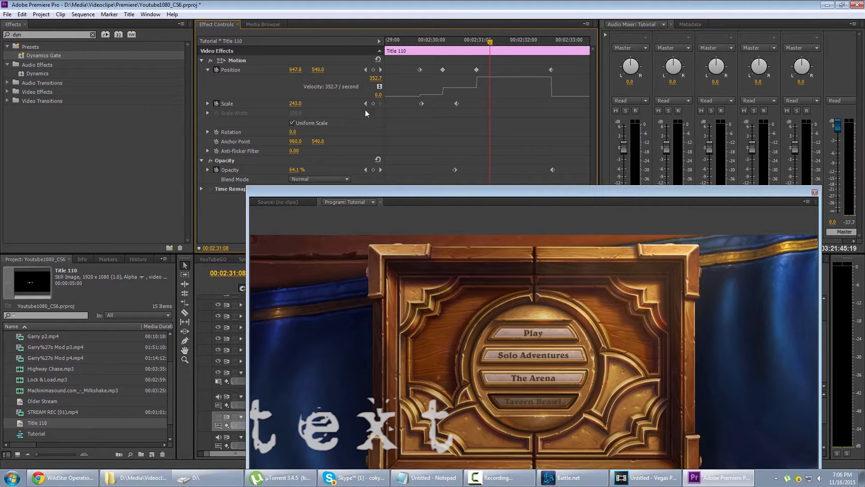
{"action": "left_click_drag", "start_coordinate": [301, 104], "coordinate": [191, 104]}
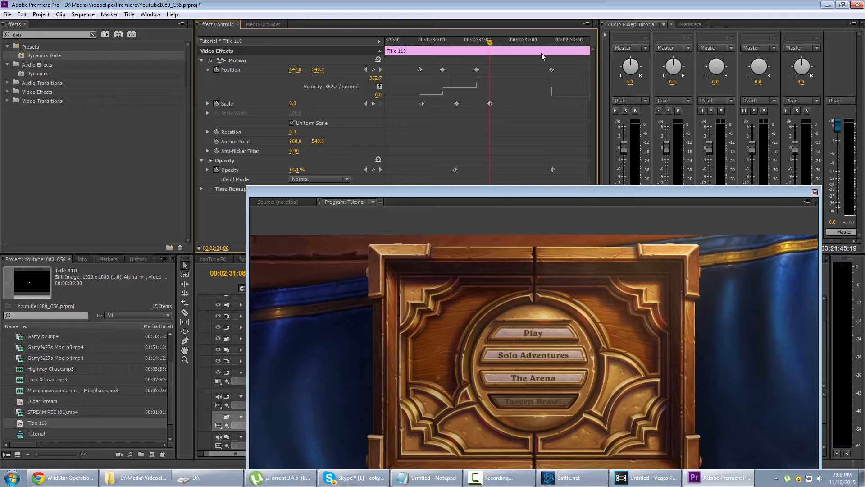
Preview the title's scale animation from 00:02:29:12 and move the floating Program monitor away from the timeline
{"action": "left_click", "coordinate": [428, 45]}
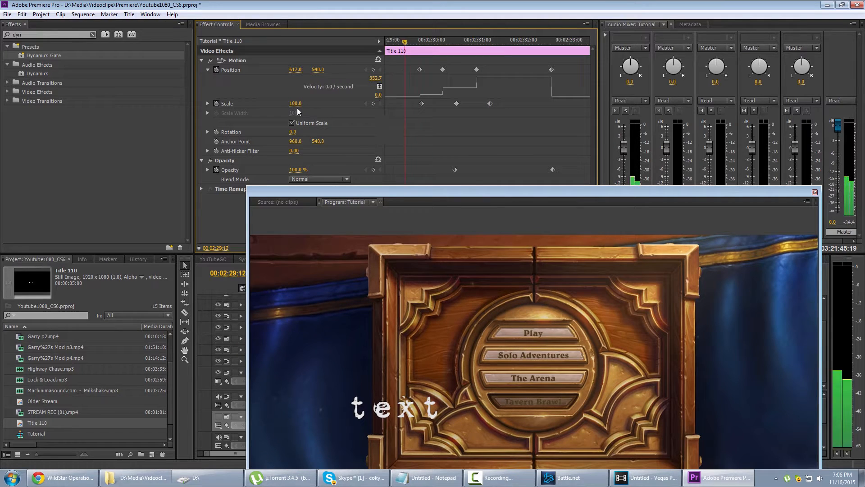
{"action": "key", "text": "space"}
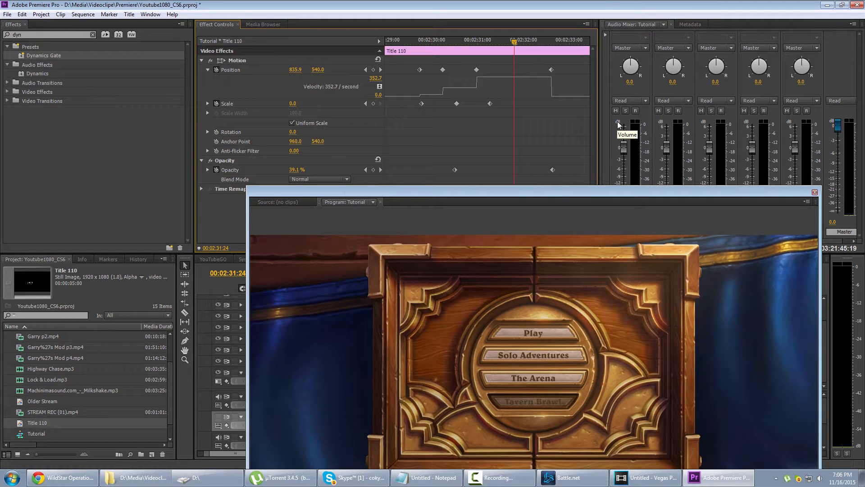
{"action": "left_click_drag", "start_coordinate": [584, 192], "coordinate": [864, 194]}
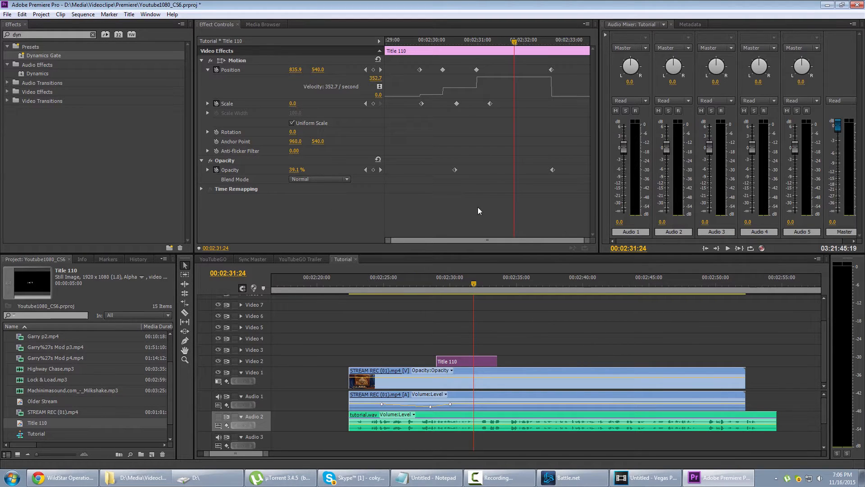
Examine the title's Opacity graph while scrubbing to 00:02:32:08, and collapse its Opacity and Position properties
{"action": "left_click", "coordinate": [207, 171]}
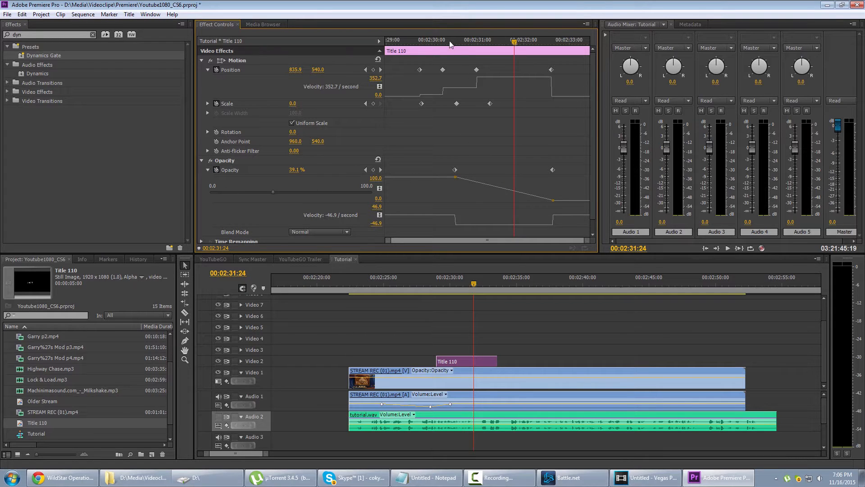
{"action": "left_click_drag", "start_coordinate": [449, 41], "coordinate": [536, 41]}
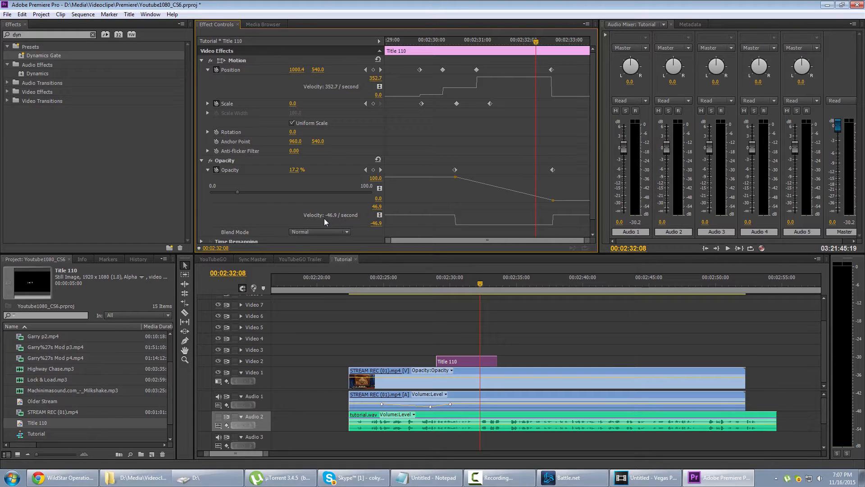
{"action": "left_click", "coordinate": [208, 169]}
{"action": "left_click", "coordinate": [208, 70]}
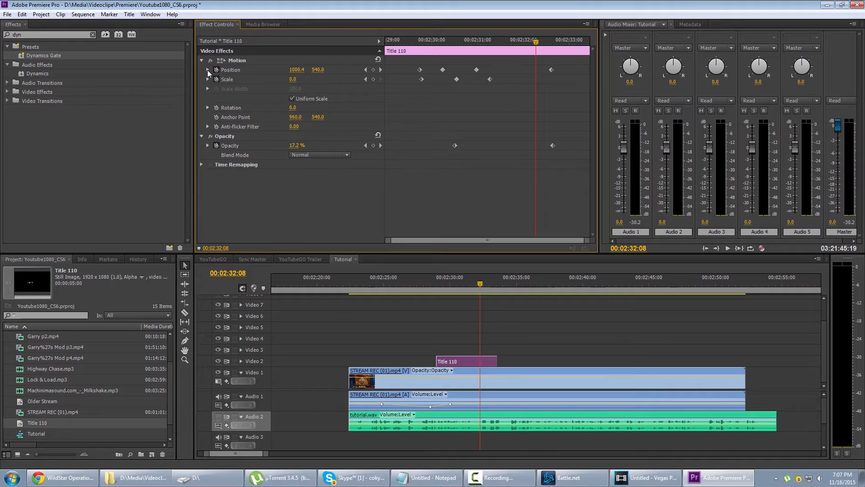
{"action": "left_click", "coordinate": [547, 413]}
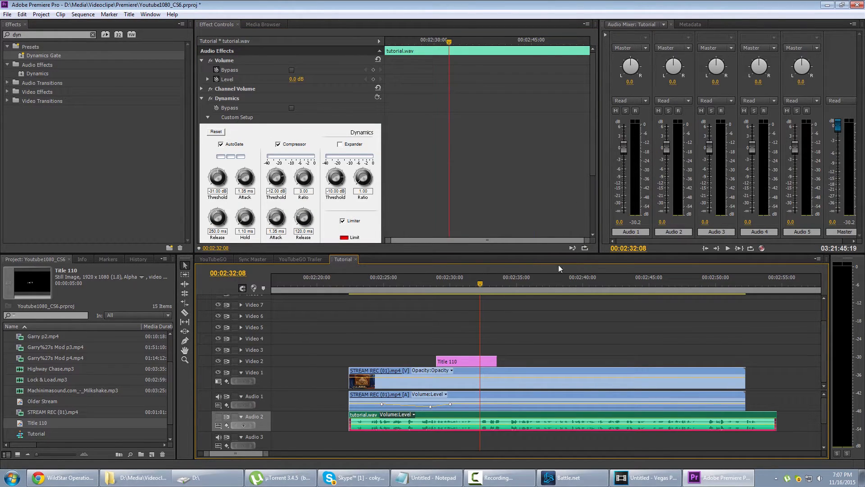
{"action": "left_click", "coordinate": [468, 361]}
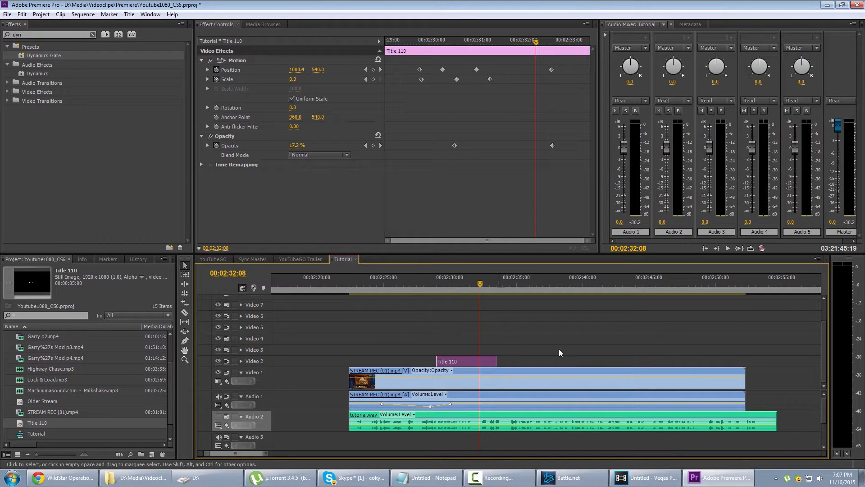
Split the STREAM REC (01).mp4 and tutorial.wav clips at 00:02:39:03 and 00:02:44:06
{"action": "left_click_drag", "start_coordinate": [511, 283], "coordinate": [570, 282]}
{"action": "key", "text": "c"}
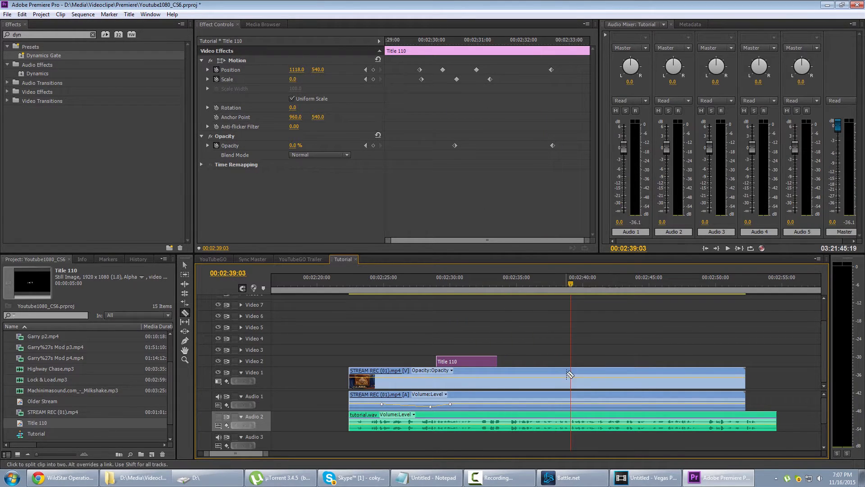
{"action": "left_click", "coordinate": [570, 377]}
{"action": "left_click", "coordinate": [575, 422]}
{"action": "key", "text": "v"}
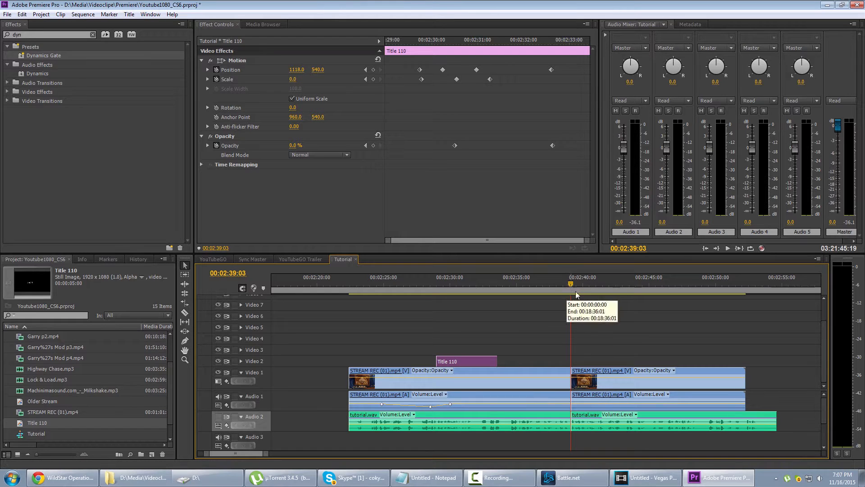
{"action": "left_click", "coordinate": [642, 287]}
{"action": "left_click_drag", "start_coordinate": [643, 286], "coordinate": [638, 287]}
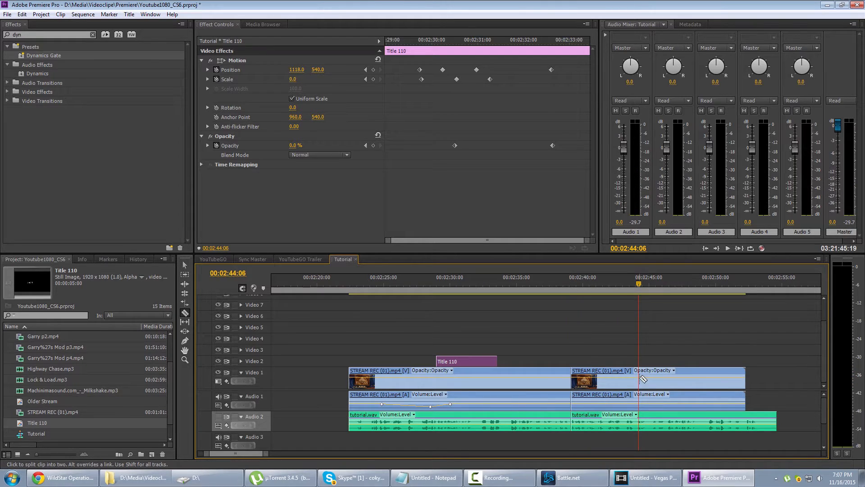
{"action": "key", "text": "ctrl+k"}
Try ripple-deleting the video and audio segments between the two cuts, and undo the deletion
{"action": "left_click_drag", "start_coordinate": [571, 330], "coordinate": [609, 435]}
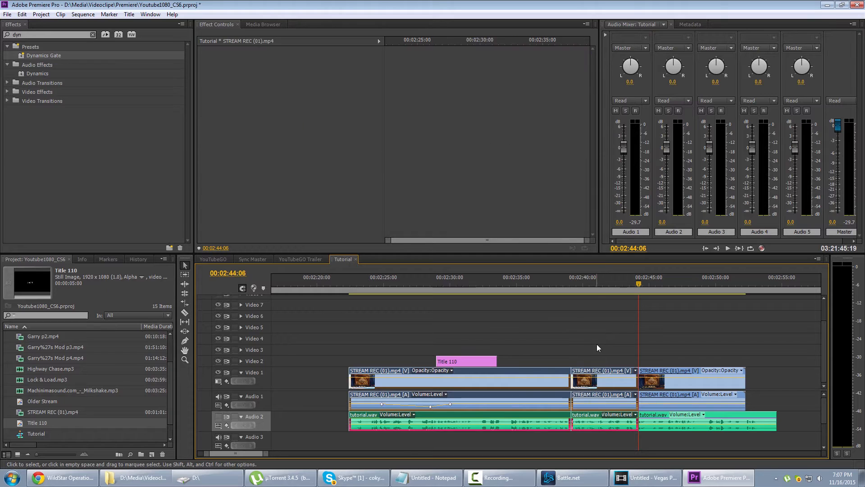
{"action": "left_click", "coordinate": [598, 344]}
{"action": "left_click_drag", "start_coordinate": [603, 341], "coordinate": [617, 447]}
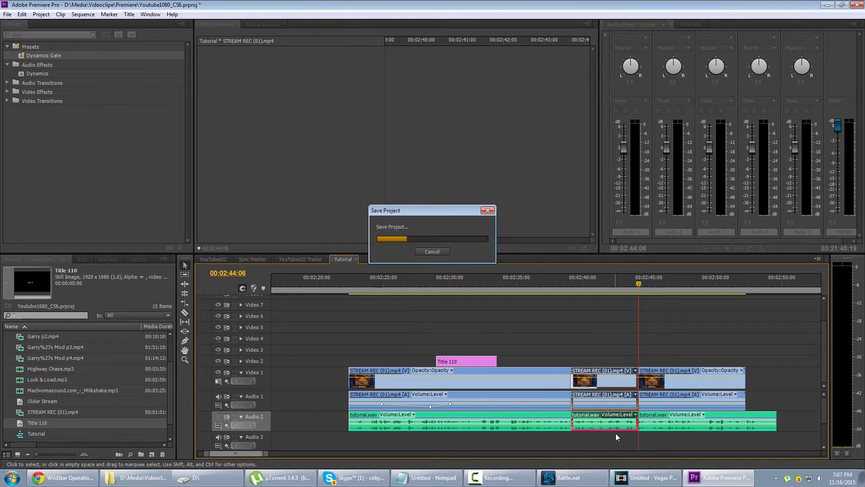
{"action": "left_click_drag", "start_coordinate": [596, 356], "coordinate": [615, 442]}
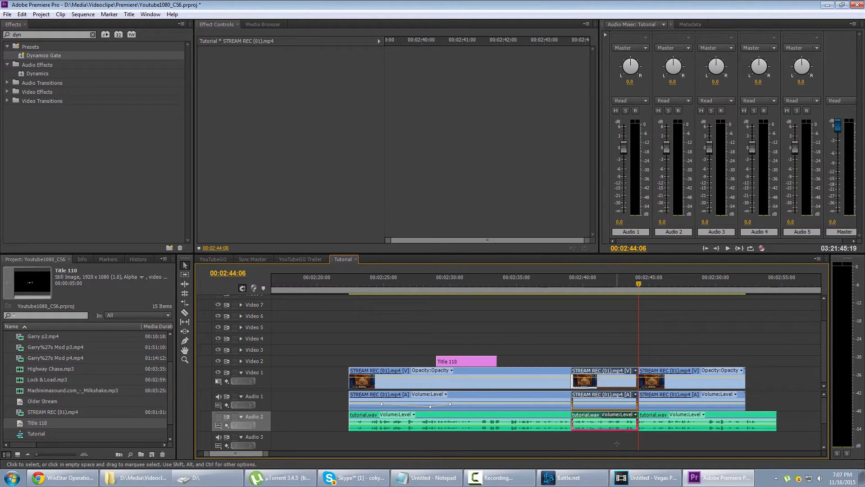
{"action": "key", "text": "shift+Delete"}
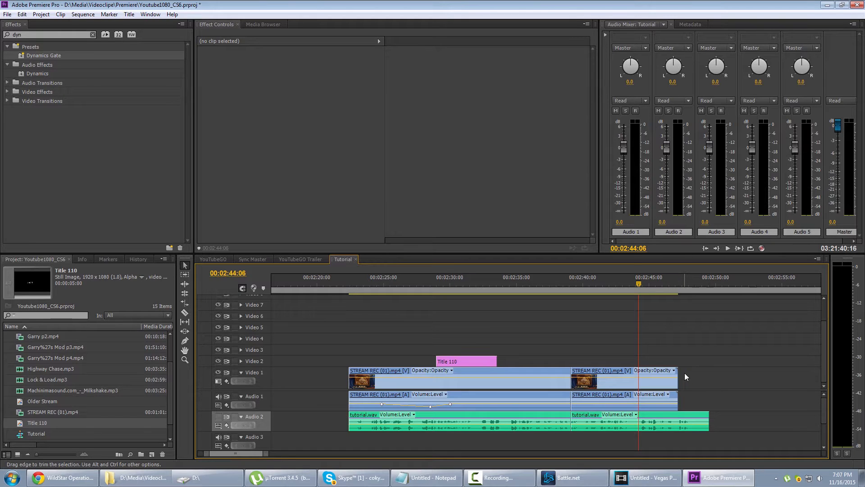
{"action": "key", "text": "ctrl+z"}
Delete the segments between the two cuts and move the remaining clips back to 00:02:39:03 to close the gap
{"action": "left_click_drag", "start_coordinate": [590, 331], "coordinate": [610, 431]}
{"action": "key", "text": "Delete"}
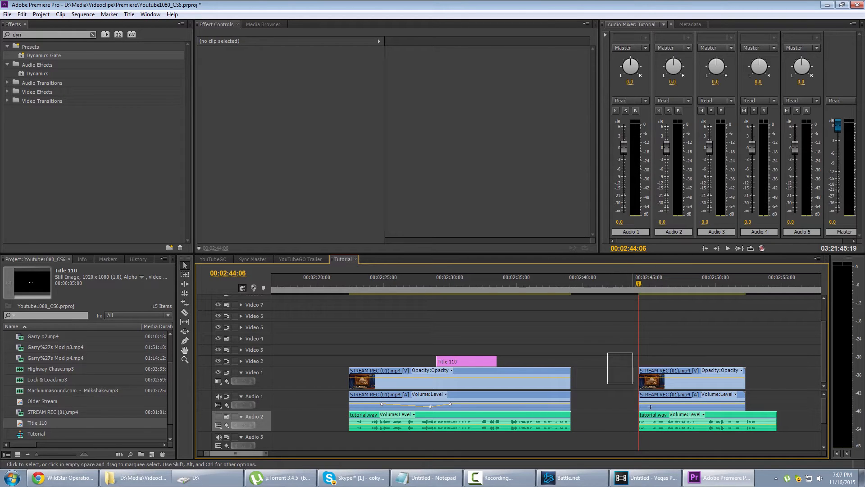
{"action": "left_click_drag", "start_coordinate": [666, 372], "coordinate": [601, 371]}
{"action": "left_click", "coordinate": [556, 278]}
{"action": "left_click", "coordinate": [588, 327]}
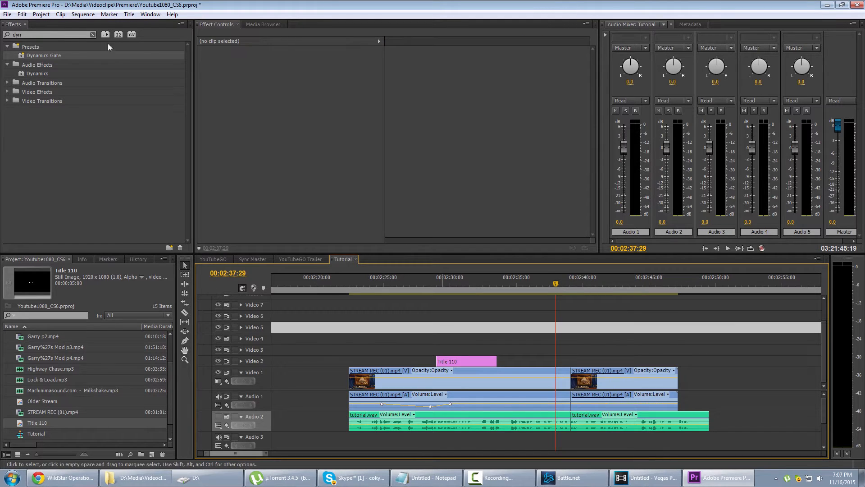
Find the Exponential Fade audio transition and apply it to the STREAM REC (01).mp4 cut on Audio 1
{"action": "key", "text": "shift+7"}
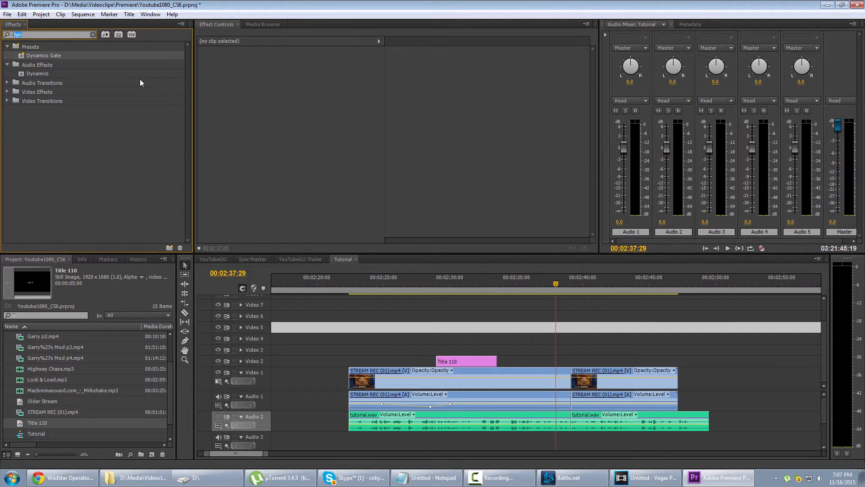
{"action": "type", "text": "x"}
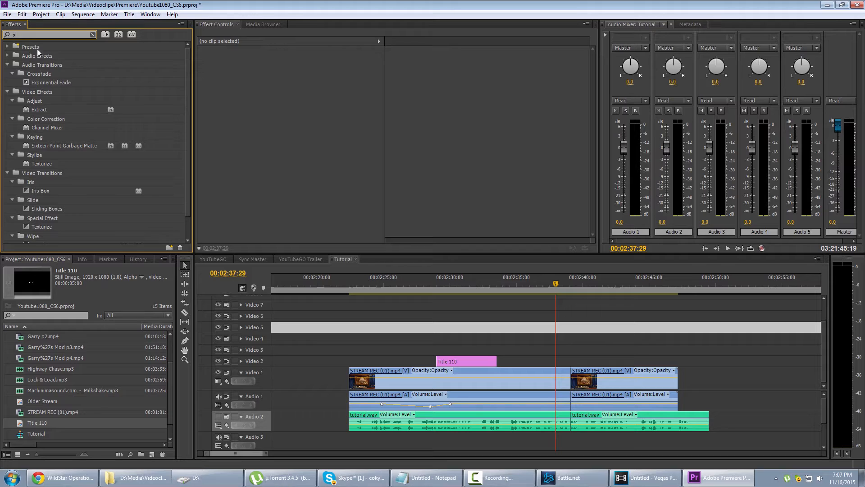
{"action": "left_click_drag", "start_coordinate": [30, 83], "coordinate": [588, 396]}
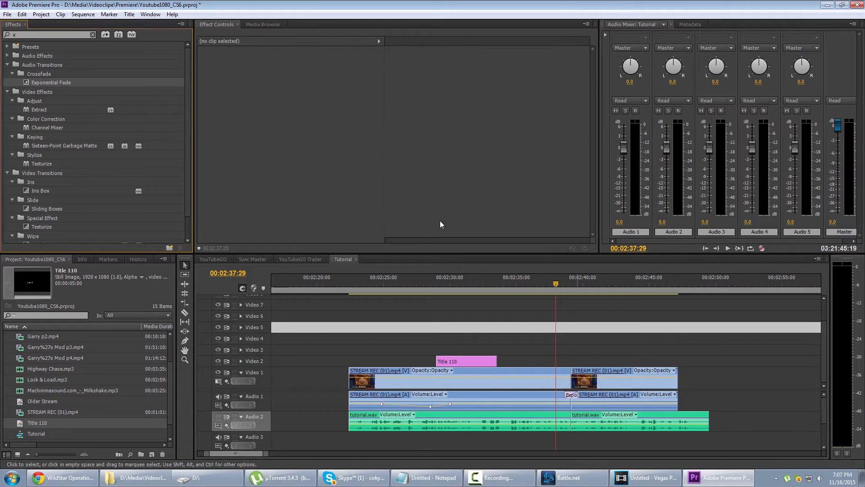
Clear the effects search and apply the Cross Dissolve video transition at the STREAM REC (01).mp4 cut on Video 1
{"action": "left_click", "coordinate": [38, 35]}
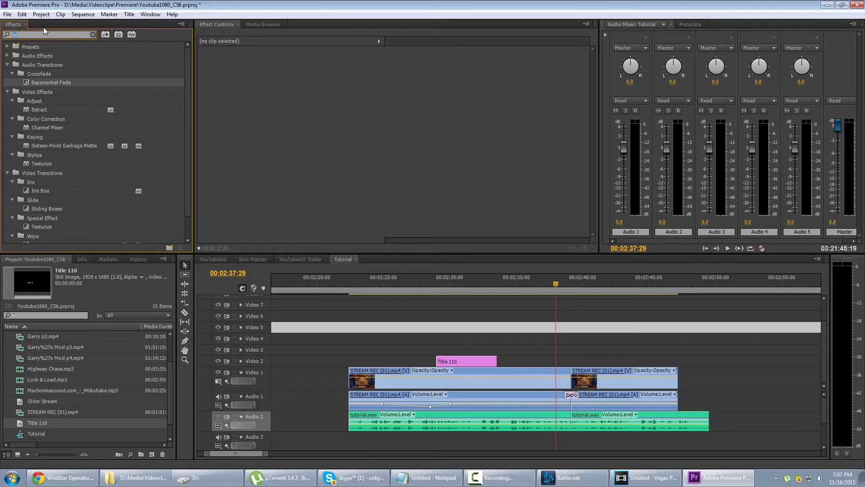
{"action": "type", "text": "cross"}
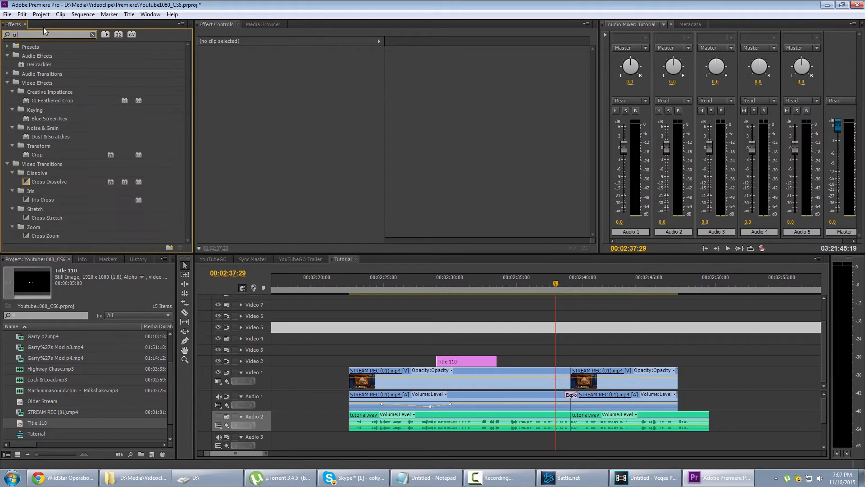
{"action": "key", "text": "BackSpace"}
{"action": "key", "text": "BackSpace"}
{"action": "key", "text": "BackSpace"}
{"action": "key", "text": "BackSpace"}
{"action": "key", "text": "BackSpace"}
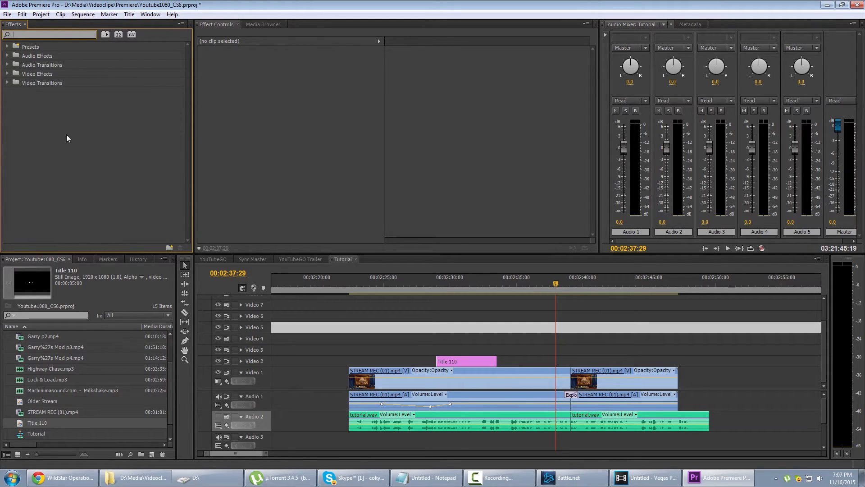
{"action": "left_click", "coordinate": [8, 83]}
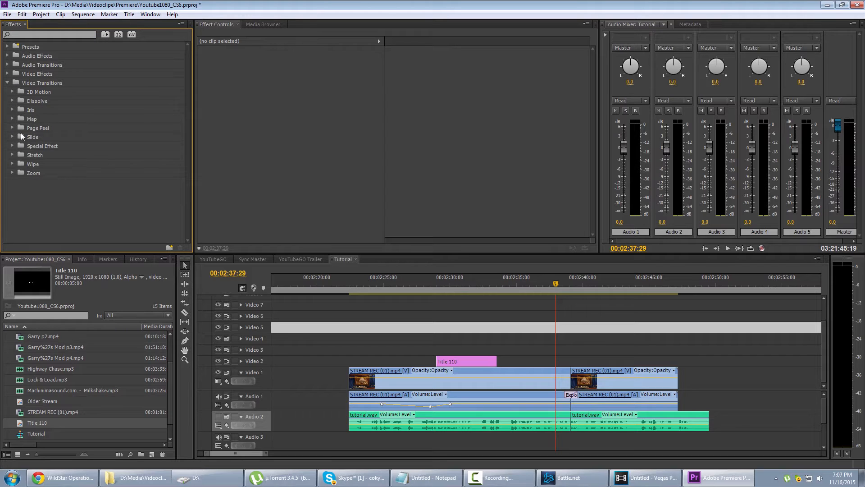
{"action": "left_click", "coordinate": [12, 100]}
{"action": "left_click", "coordinate": [11, 101]}
{"action": "left_click", "coordinate": [12, 101]}
{"action": "left_click_drag", "start_coordinate": [29, 119], "coordinate": [572, 381]}
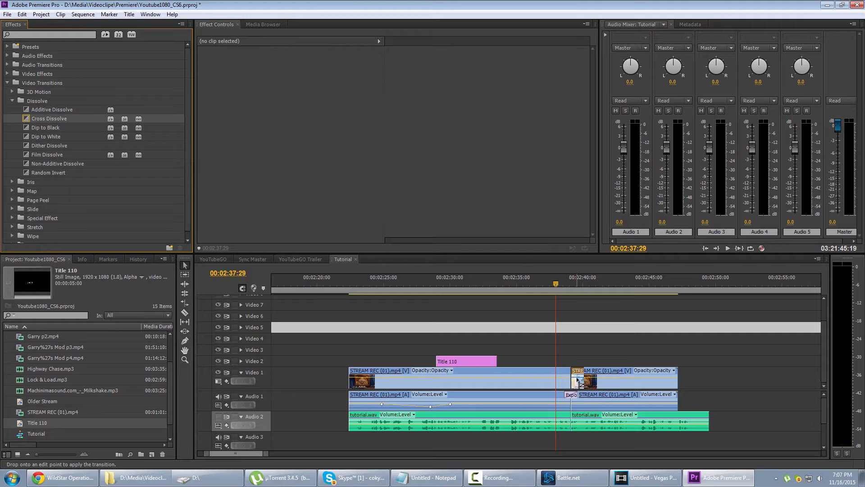
Play back the Cross Dissolve in the Program monitor, move the monitor aside and scrub over the transition to 00:02:41:05
{"action": "left_click", "coordinate": [557, 283]}
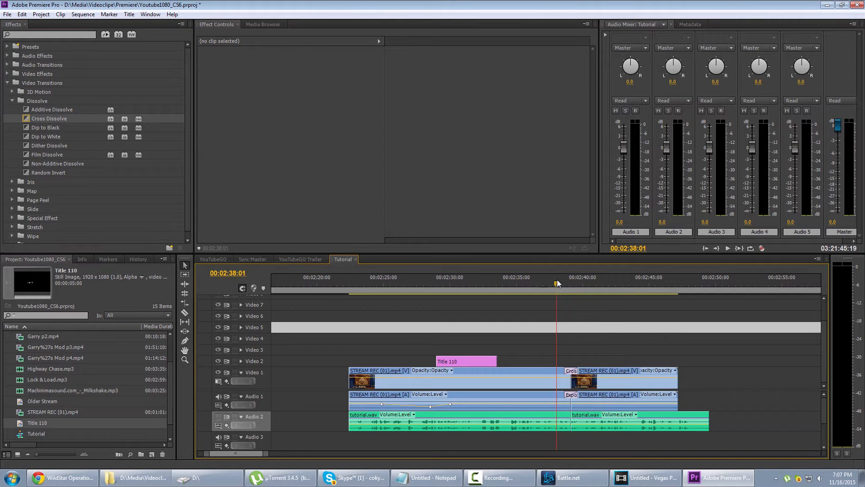
{"action": "key", "text": "space"}
{"action": "key", "text": "space"}
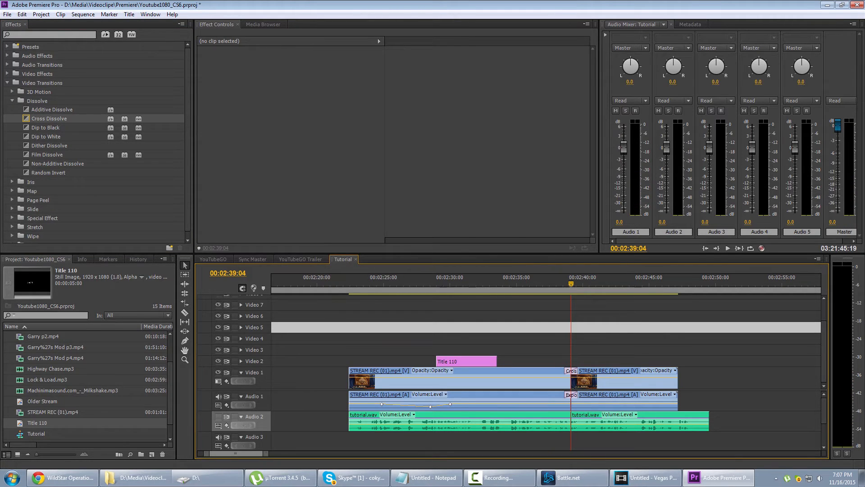
{"action": "left_click_drag", "start_coordinate": [864, 68], "coordinate": [429, 45]}
{"action": "key", "text": "space"}
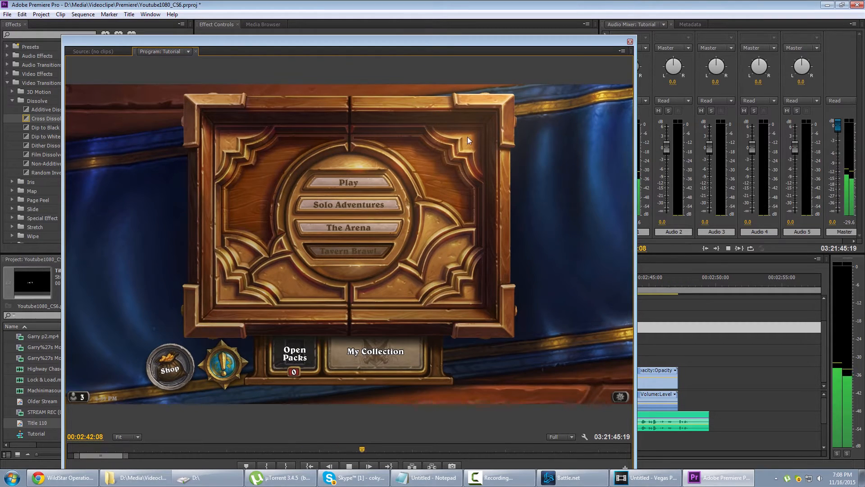
{"action": "key", "text": "space"}
{"action": "left_click_drag", "start_coordinate": [448, 40], "coordinate": [0, 8]}
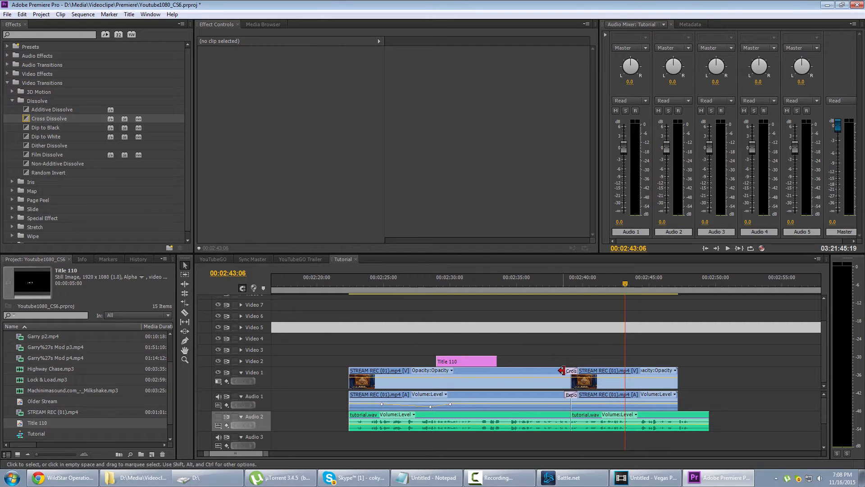
{"action": "left_click", "coordinate": [571, 286]}
{"action": "mouse_move", "coordinate": [573, 286]}
{"action": "left_mouse_down"}
{"action": "mouse_move", "coordinate": [596, 286]}
{"action": "mouse_move", "coordinate": [578, 291]}
{"action": "left_mouse_up"}
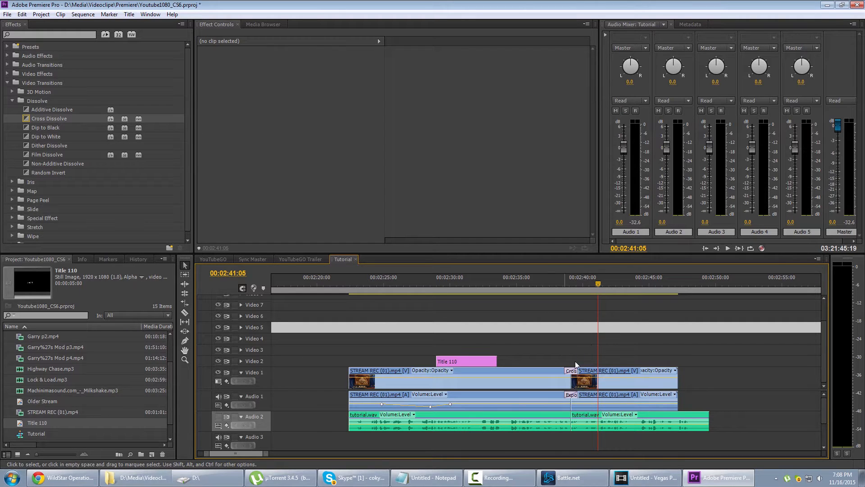
Delete the title, STREAM REC (01).mp4 and tutorial.wav clips from Video 1, Video 2, Audio 1 and Audio 2
{"action": "scroll", "coordinate": [575, 364], "scroll_direction": "down", "scroll_amount": 5}
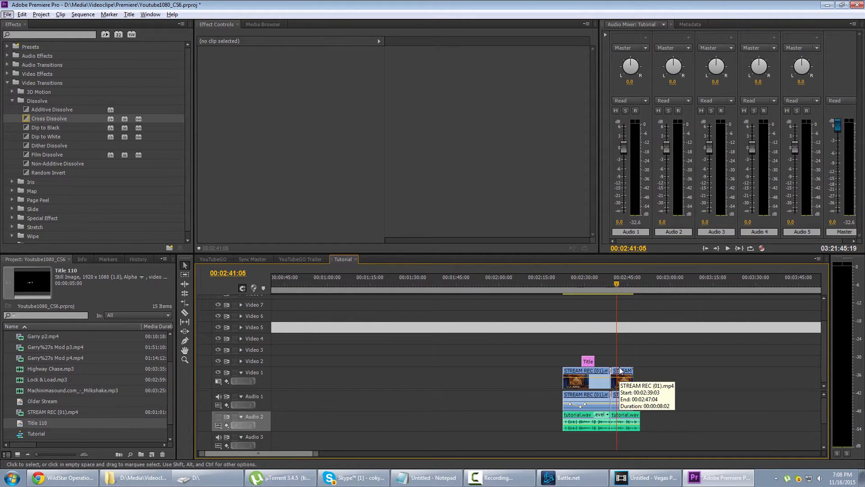
{"action": "left_click_drag", "start_coordinate": [521, 327], "coordinate": [703, 441]}
{"action": "scroll", "coordinate": [631, 398], "scroll_direction": "down", "scroll_amount": 3}
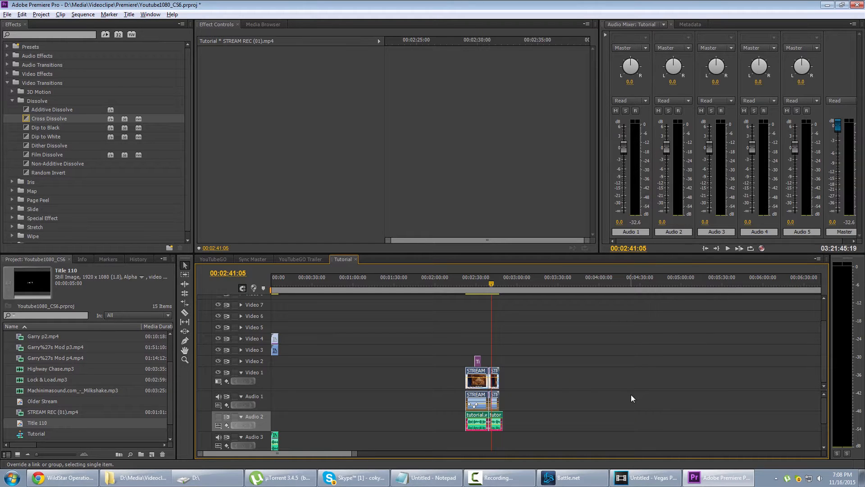
{"action": "left_click_drag", "start_coordinate": [432, 352], "coordinate": [510, 430]}
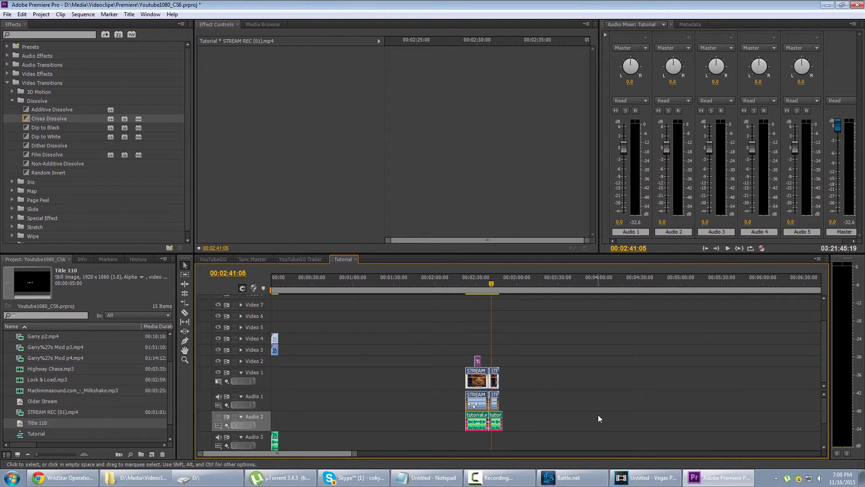
{"action": "key", "text": "Delete"}
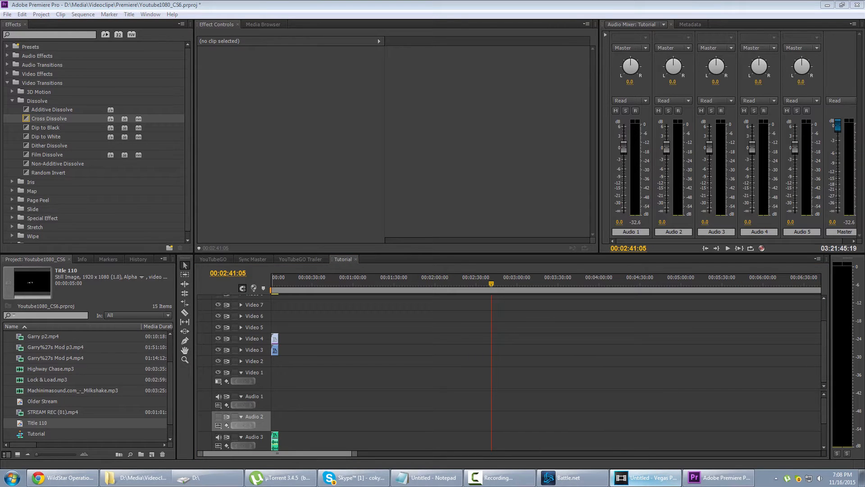
Switch to the untitled Vegas Pro 13.0 project and reposition its window
{"action": "left_click", "coordinate": [645, 477]}
{"action": "left_click_drag", "start_coordinate": [685, 42], "coordinate": [610, 41]}
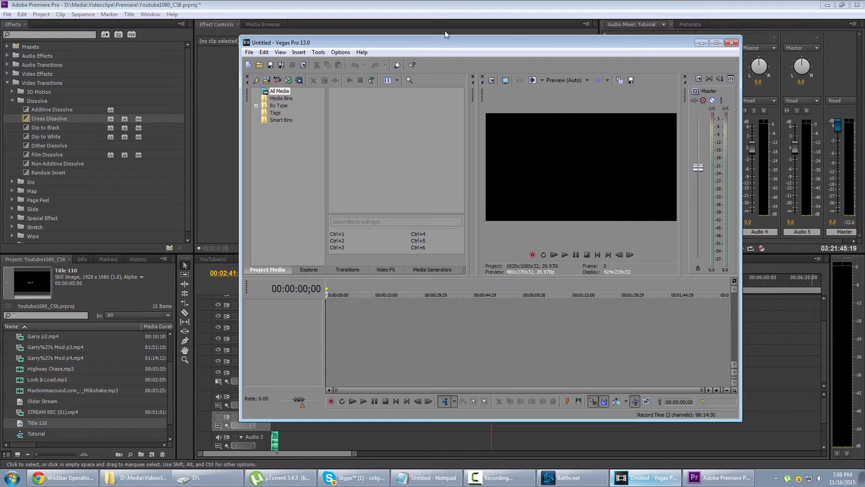
{"action": "left_click_drag", "start_coordinate": [445, 34], "coordinate": [483, 22]}
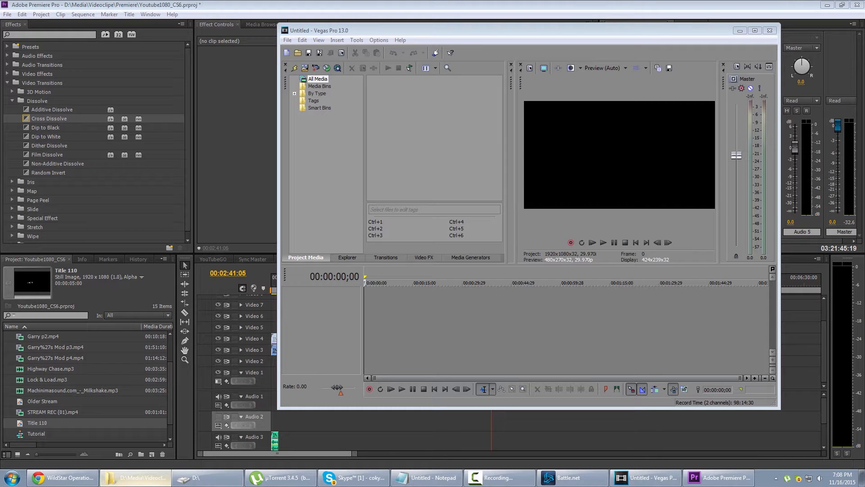
{"action": "left_click", "coordinate": [135, 477]}
{"action": "left_click_drag", "start_coordinate": [234, 55], "coordinate": [492, 61]}
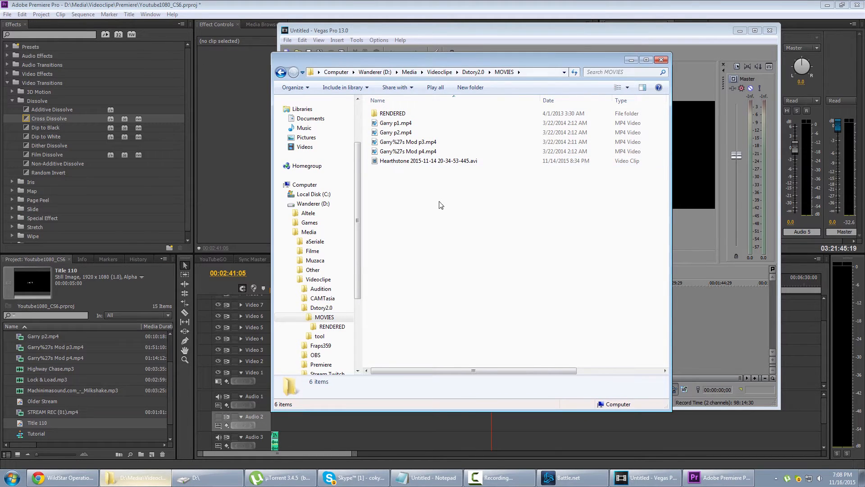
{"action": "left_click", "coordinate": [400, 163]}
{"action": "left_click_drag", "start_coordinate": [441, 163], "coordinate": [456, 219]}
{"action": "left_click_drag", "start_coordinate": [482, 374], "coordinate": [618, 369]}
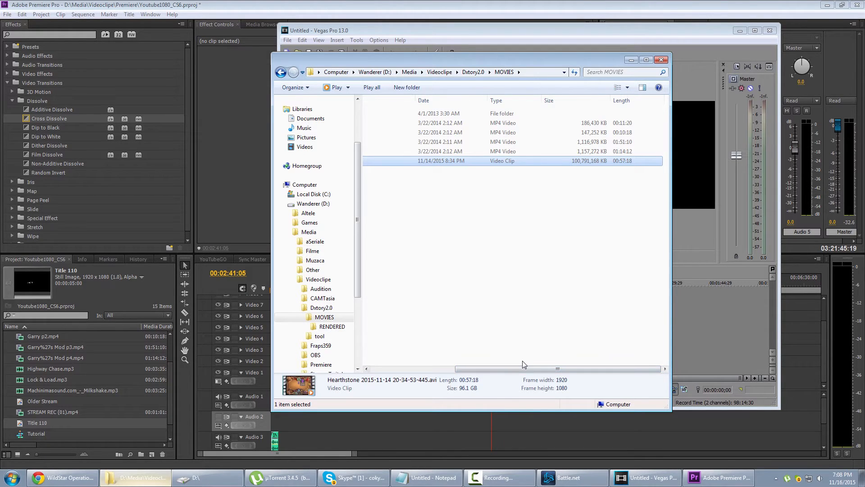
{"action": "left_click_drag", "start_coordinate": [527, 367], "coordinate": [441, 367]}
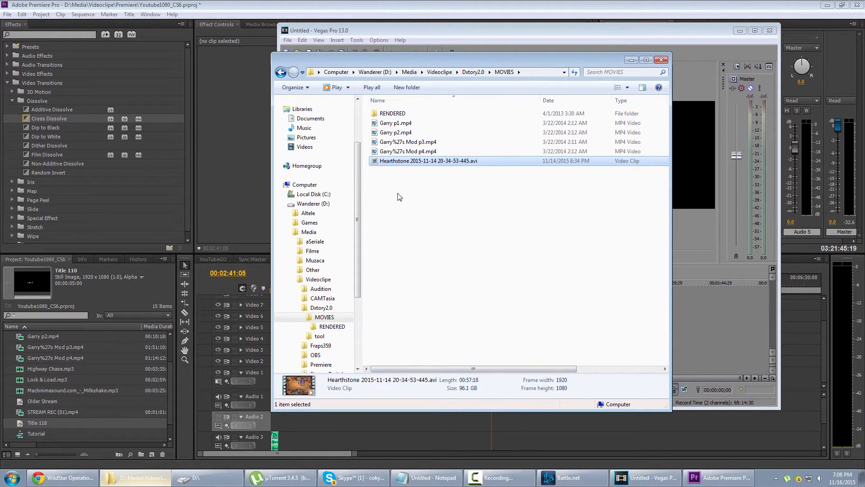
{"action": "left_click_drag", "start_coordinate": [406, 161], "coordinate": [69, 402]}
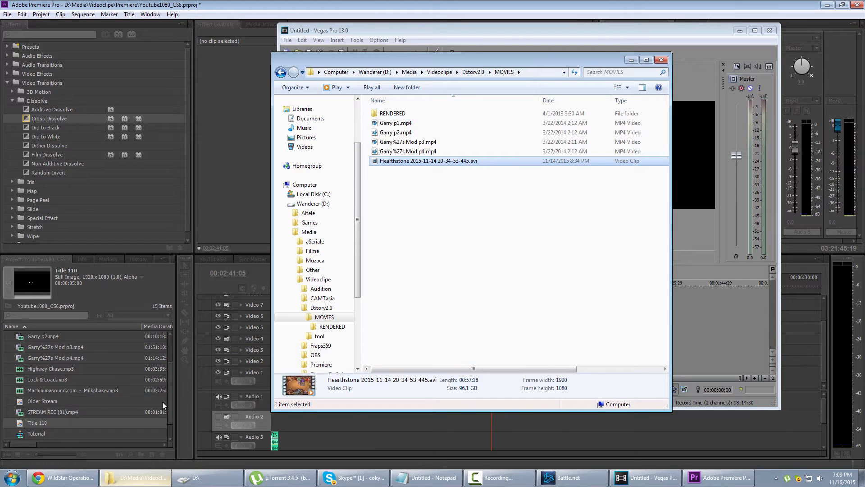
{"action": "left_click", "coordinate": [372, 3]}
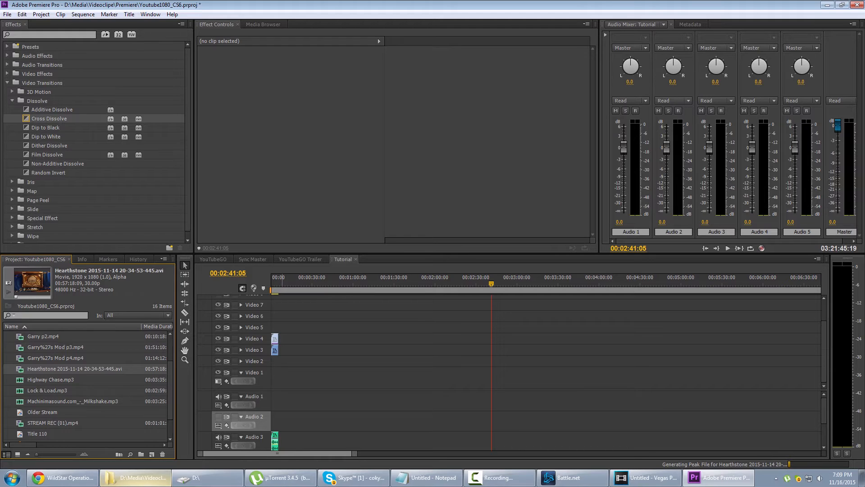
{"action": "left_click_drag", "start_coordinate": [21, 372], "coordinate": [274, 381]}
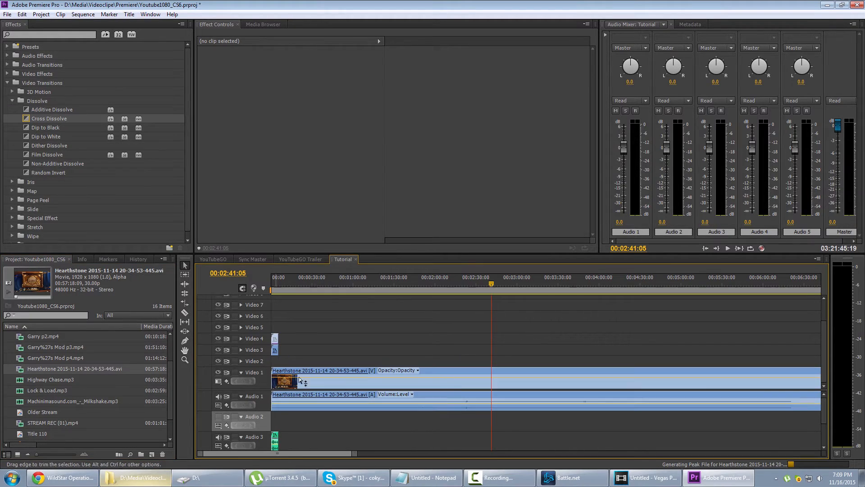
Move the playhead to 00:01:47:15 and select the Hearthstone clip on Video 1 and Audio 1
{"action": "left_click", "coordinate": [418, 283]}
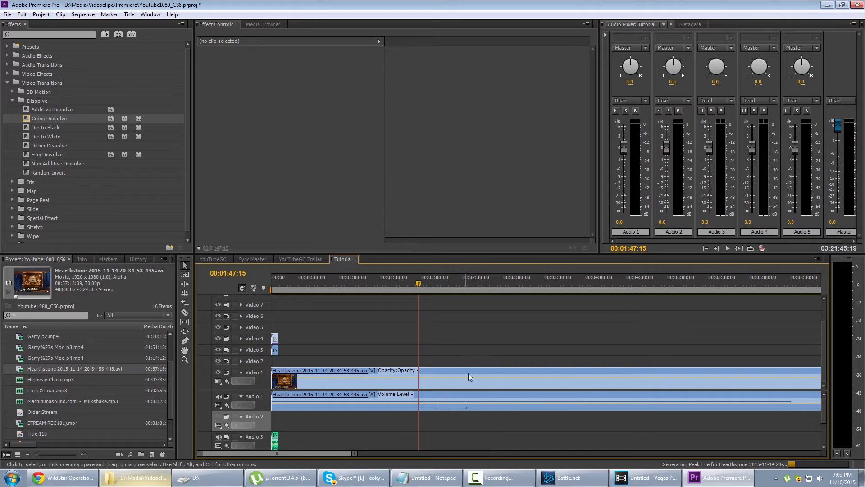
{"action": "left_click", "coordinate": [470, 372]}
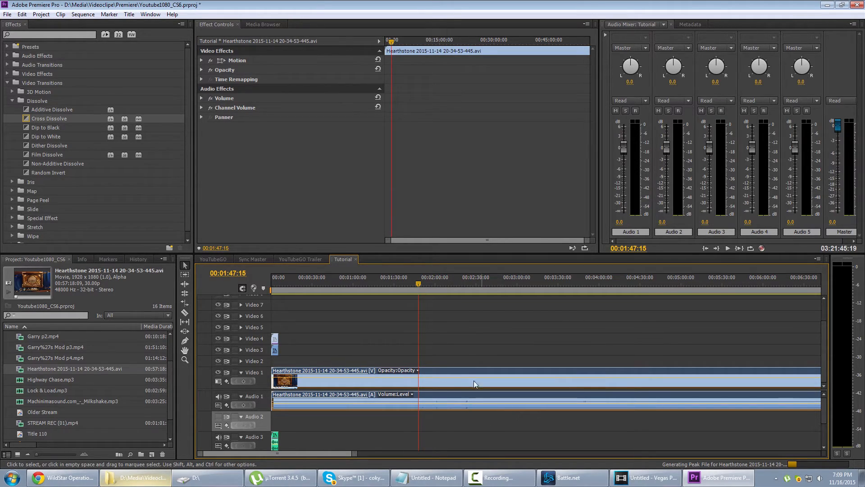
{"action": "left_click_drag", "start_coordinate": [454, 340], "coordinate": [540, 434]}
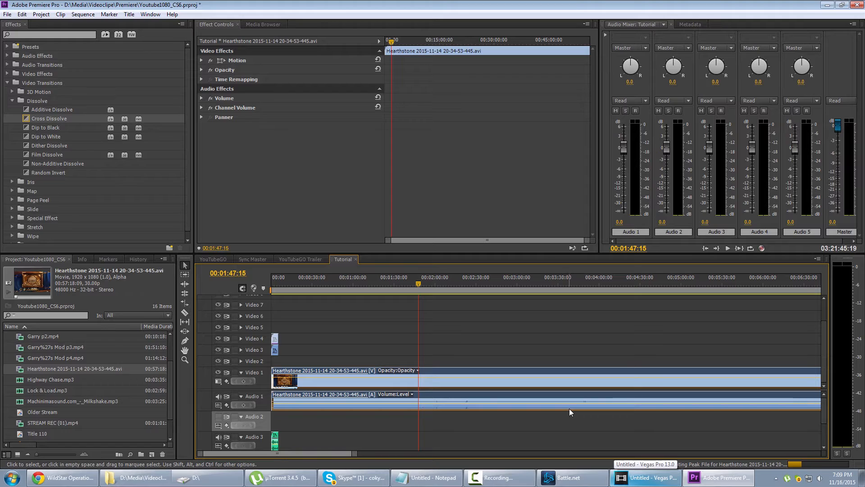
{"action": "key", "text": "super+r"}
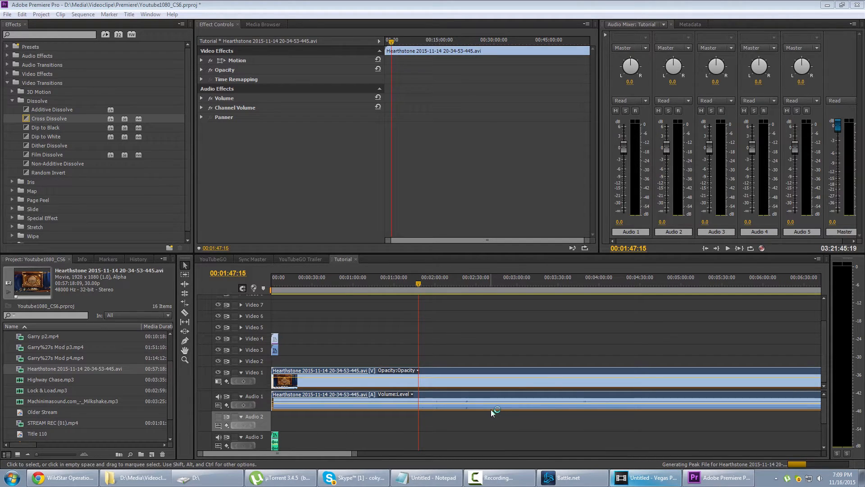
{"action": "left_click", "coordinate": [651, 480]}
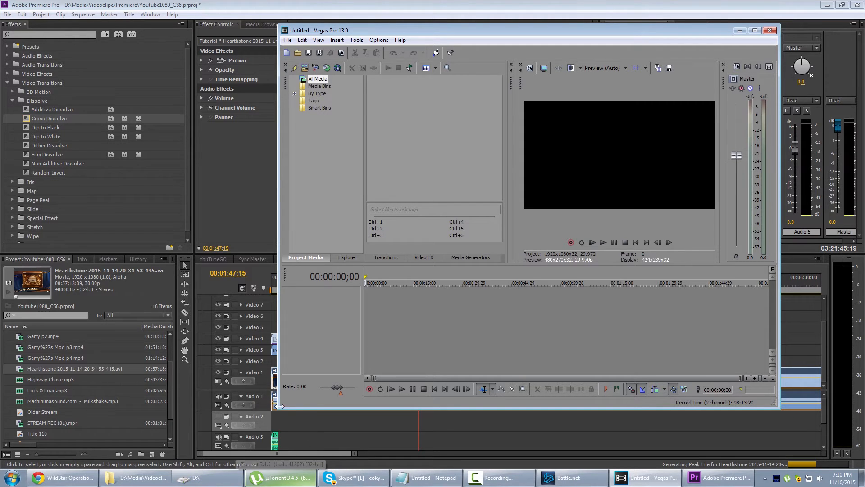
{"action": "left_click_drag", "start_coordinate": [279, 409], "coordinate": [55, 444]}
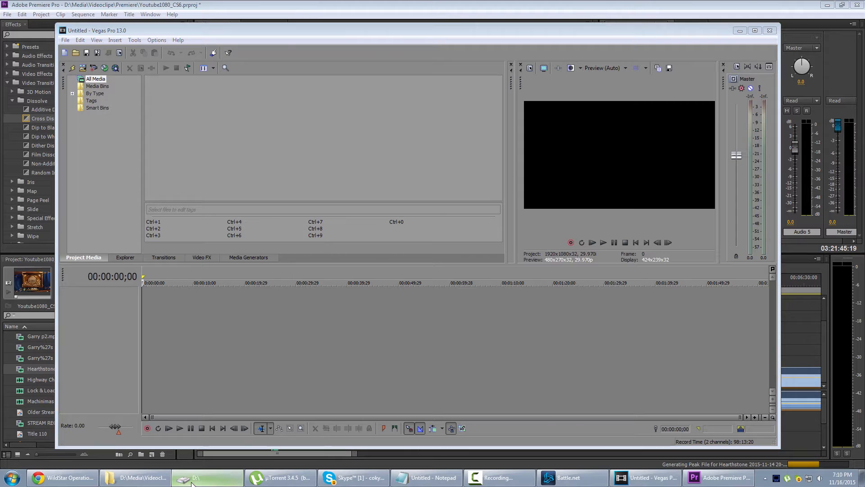
{"action": "left_click", "coordinate": [131, 477]}
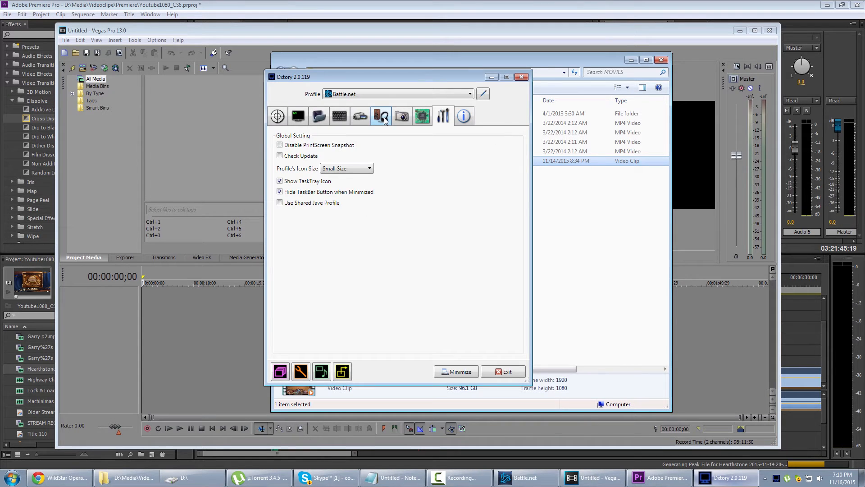
Review the Dxtory audio settings for sound sources 1 and 2 and close the Dxtory window
{"action": "left_click", "coordinate": [384, 118]}
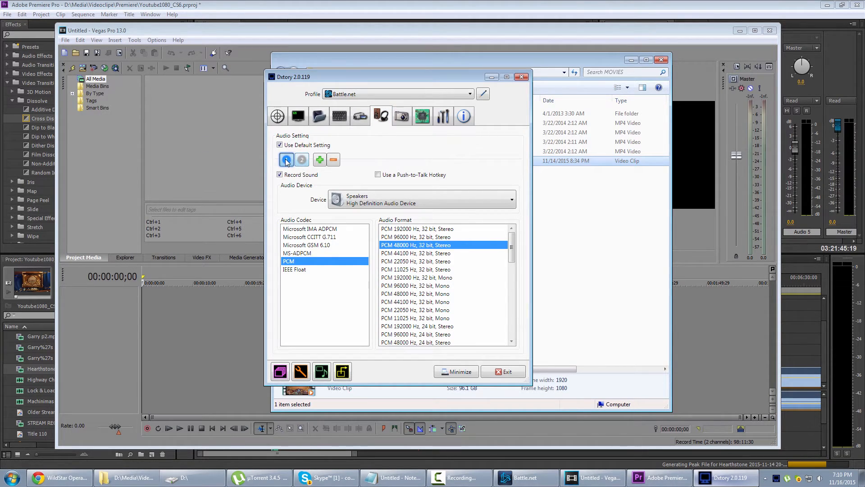
{"action": "left_click", "coordinate": [301, 161]}
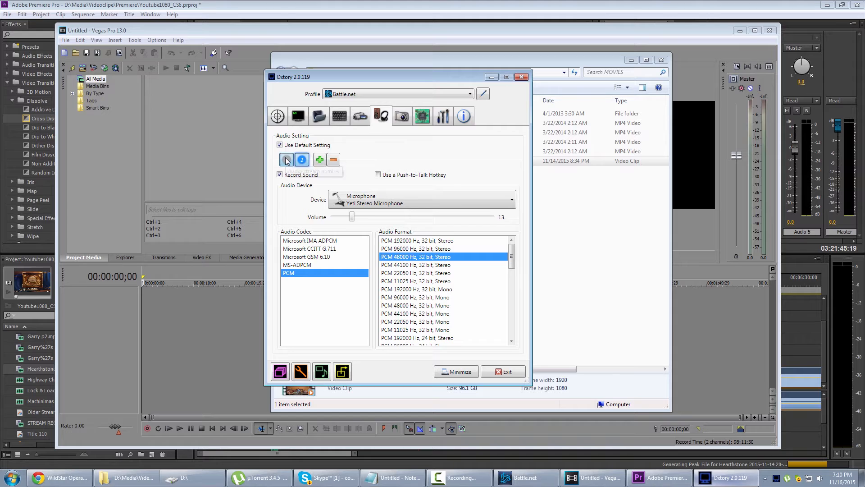
{"action": "left_click", "coordinate": [285, 160]}
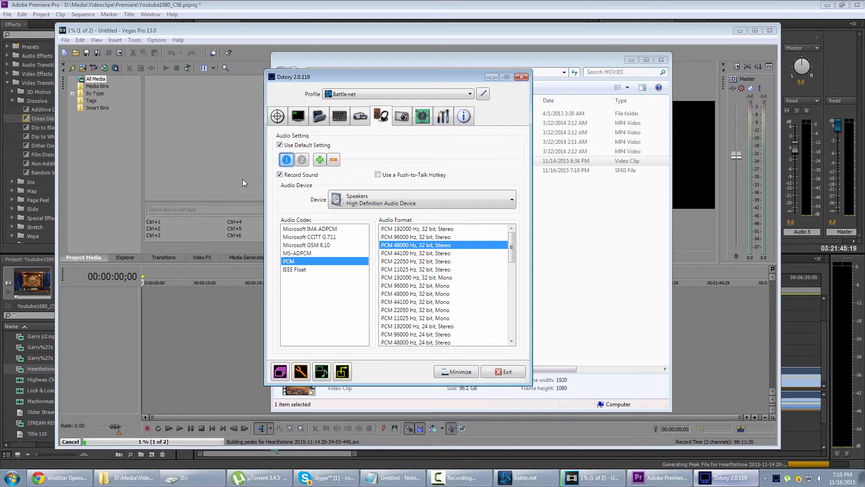
{"action": "left_click", "coordinate": [301, 160]}
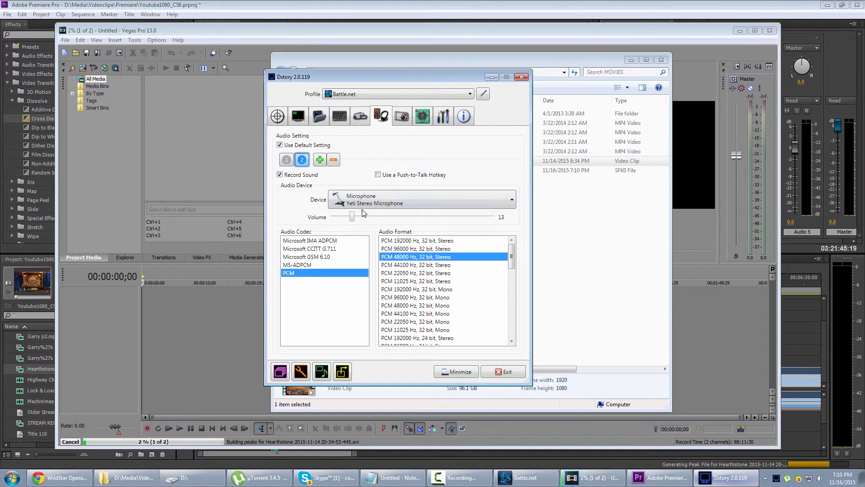
{"action": "left_click", "coordinate": [523, 78]}
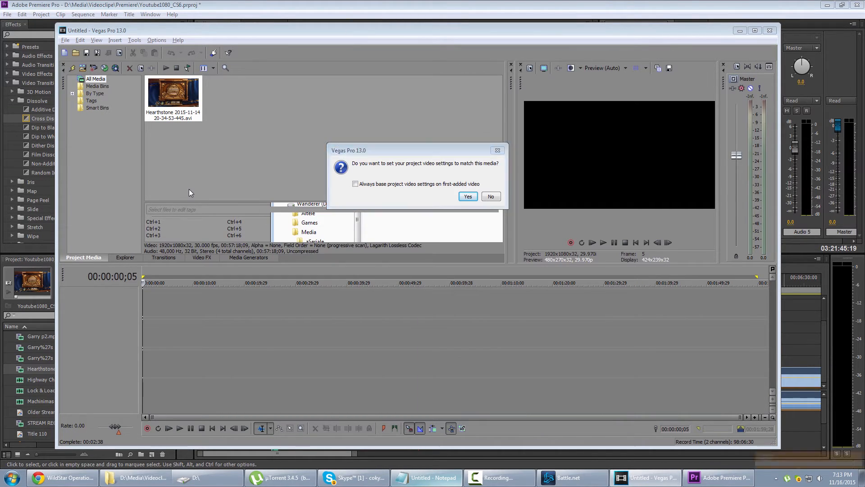
Match the Vegas project's video settings to the Hearthstone recording, and check its peak files in the MOVIES folder before returning to Vegas Pro
{"action": "left_click", "coordinate": [468, 196]}
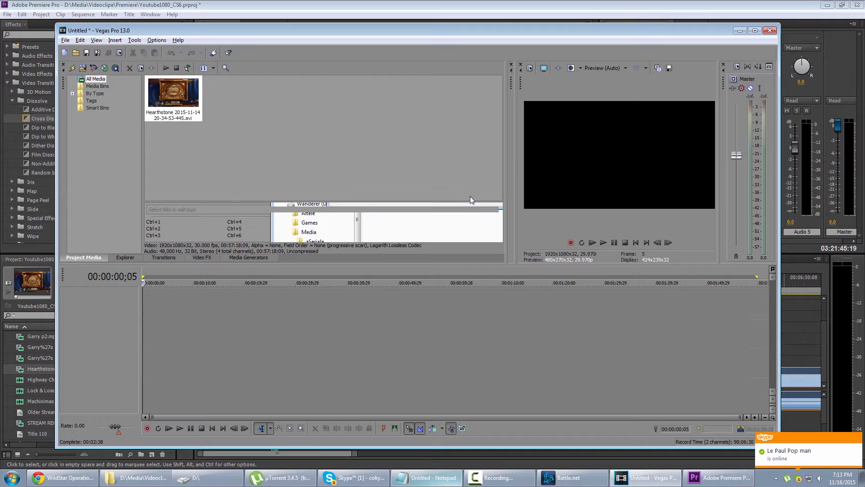
{"action": "key", "text": "alt+Tab"}
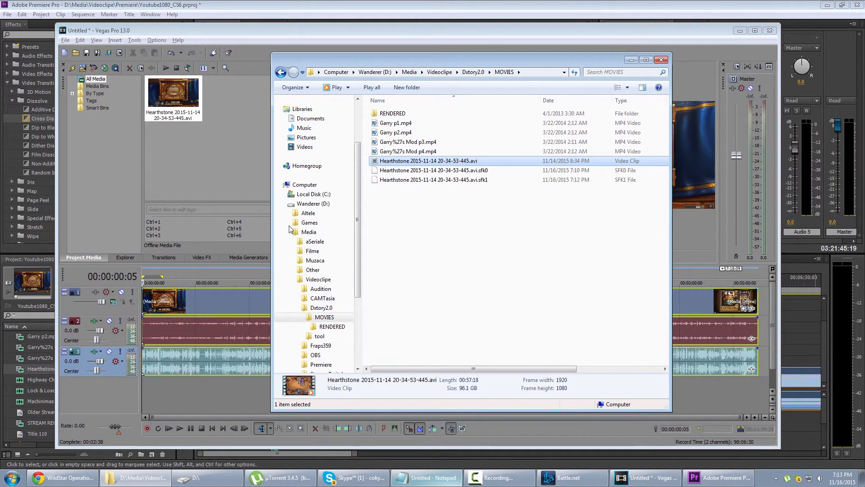
{"action": "left_click", "coordinate": [457, 179]}
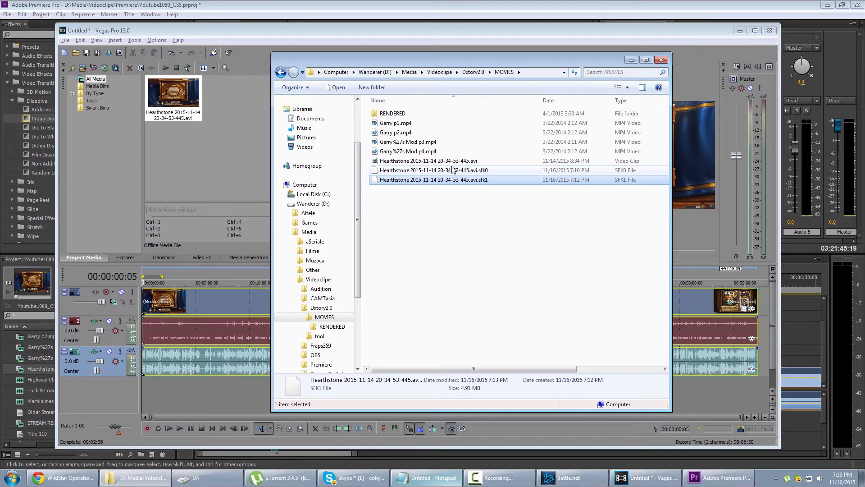
{"action": "left_click", "coordinate": [448, 162]}
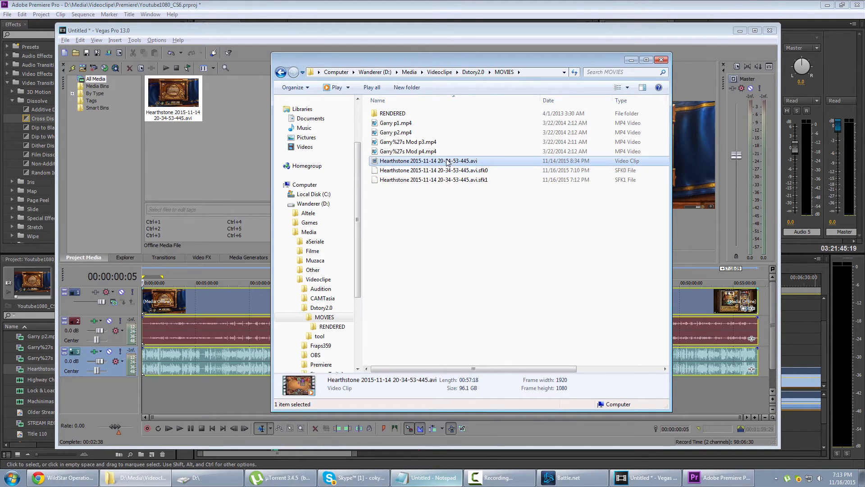
{"action": "left_click", "coordinate": [247, 28]}
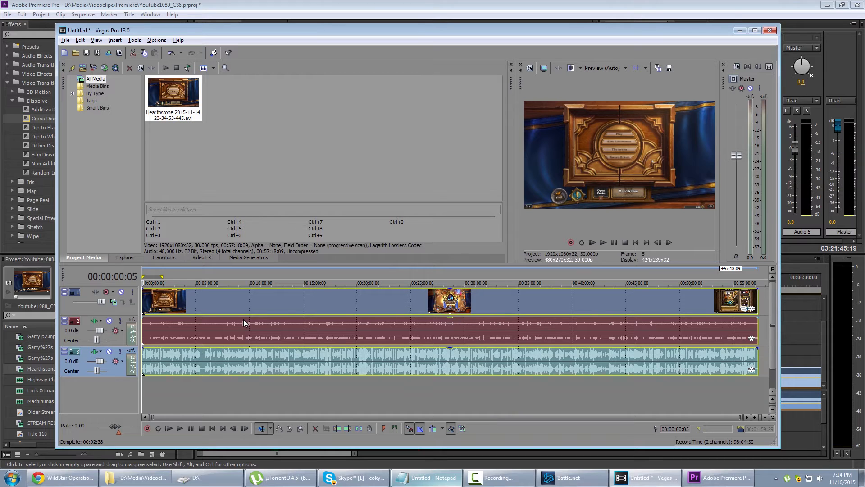
Mute video track 1 and audio track 2 and open the Render As settings for the remaining audio track
{"action": "left_click", "coordinate": [121, 292]}
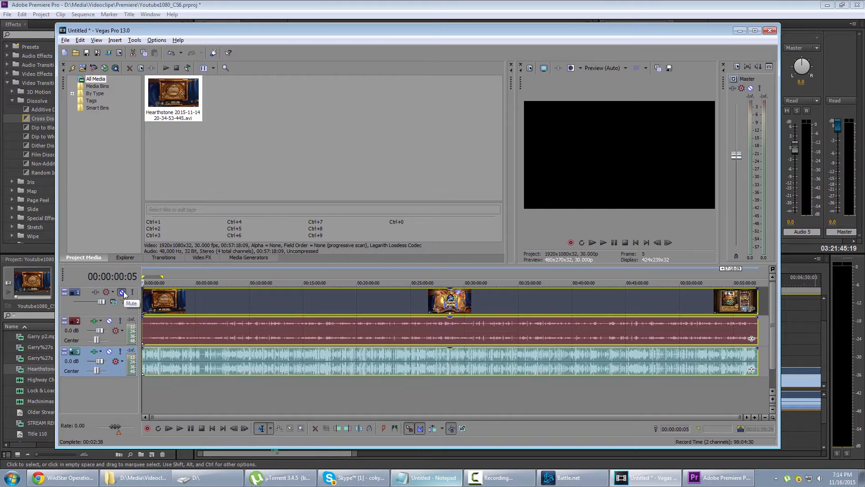
{"action": "left_click", "coordinate": [109, 321]}
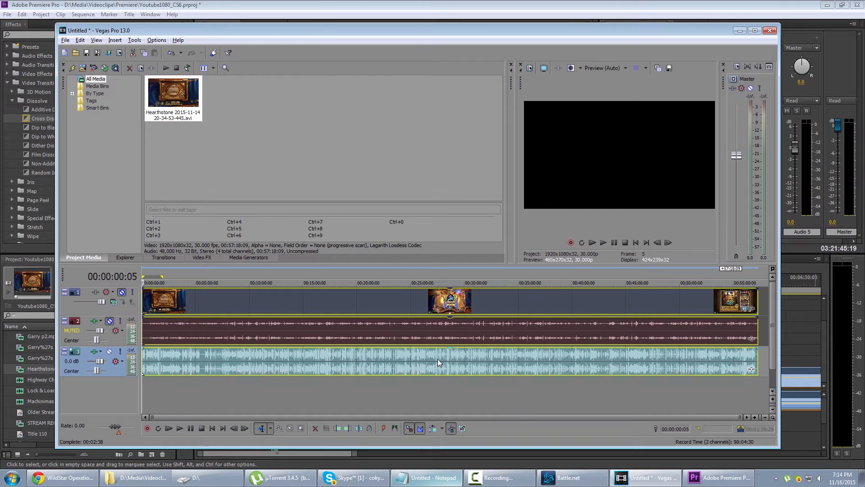
{"action": "left_click", "coordinate": [66, 41]}
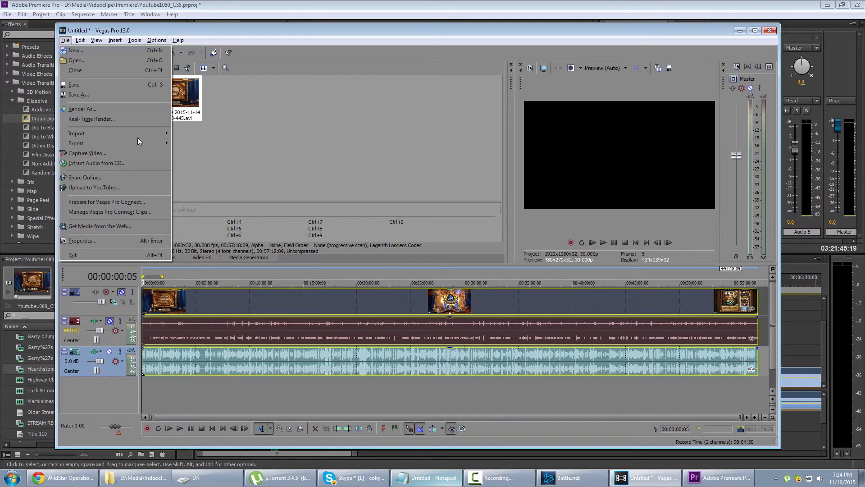
{"action": "mouse_move", "coordinate": [99, 143]}
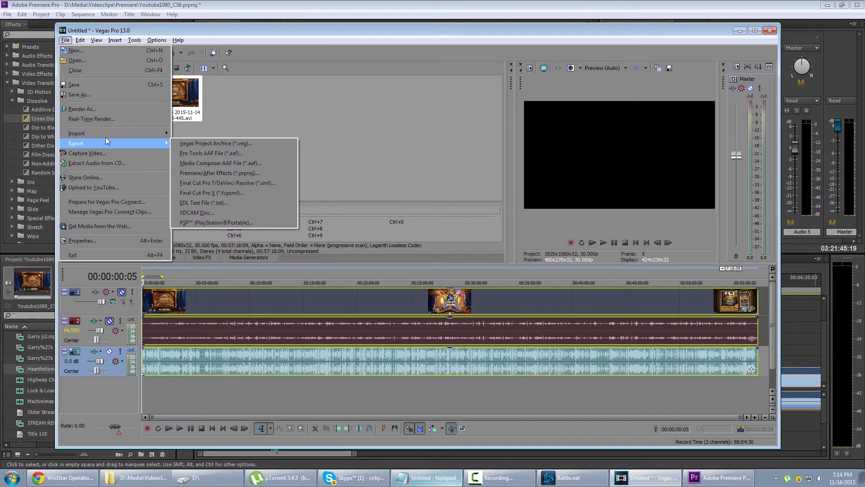
{"action": "left_click", "coordinate": [100, 112]}
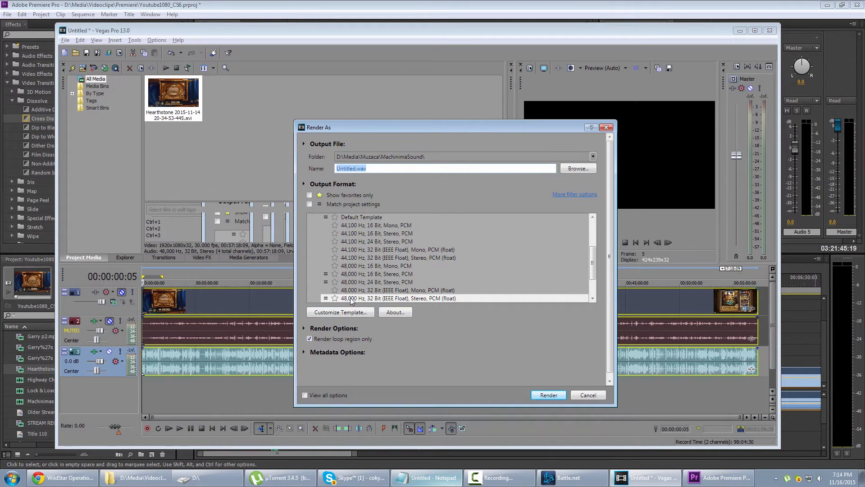
Check the available recording devices in the Windows Sound settings and close them
{"action": "right_click", "coordinate": [820, 481]}
{"action": "left_click", "coordinate": [814, 449]}
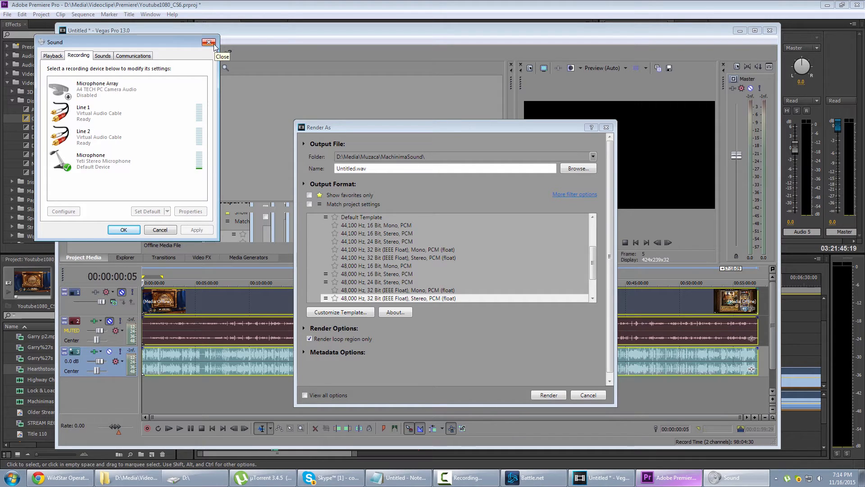
{"action": "left_click", "coordinate": [214, 45]}
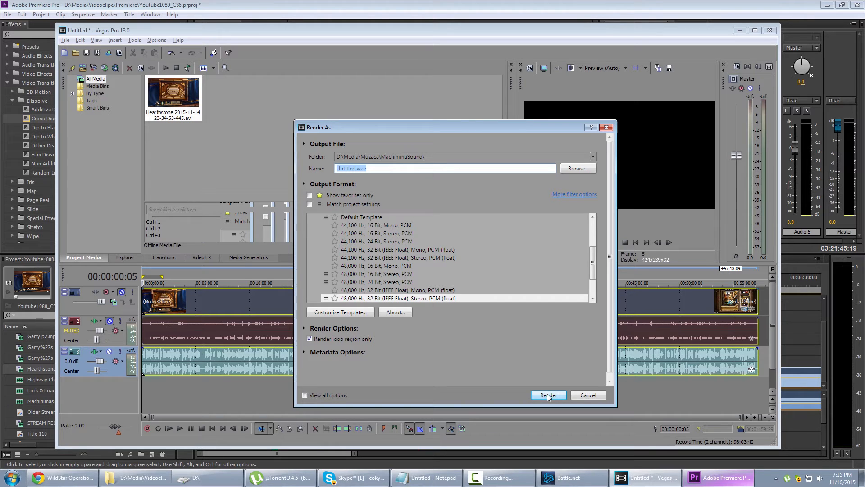
Set the render's output folder to D:\Media\Videoclipe\Dxtory2.0\MOVIES
{"action": "left_click", "coordinate": [571, 169]}
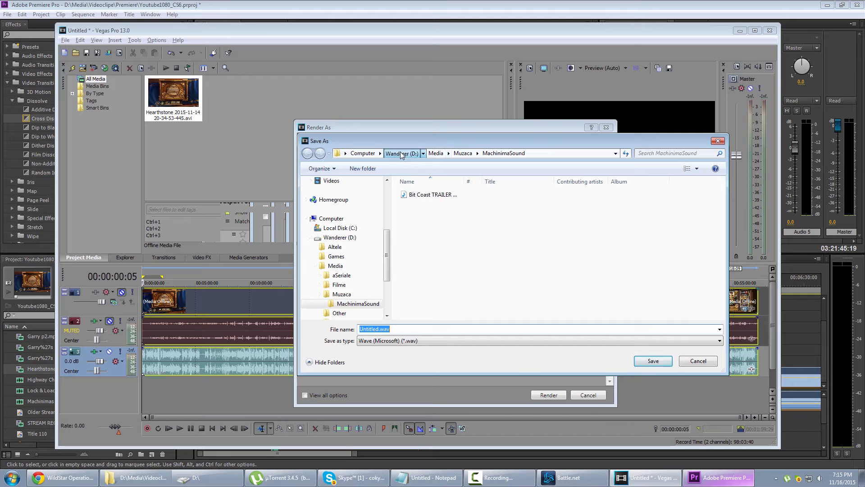
{"action": "left_click", "coordinate": [402, 153]}
{"action": "double_click", "coordinate": [421, 214]}
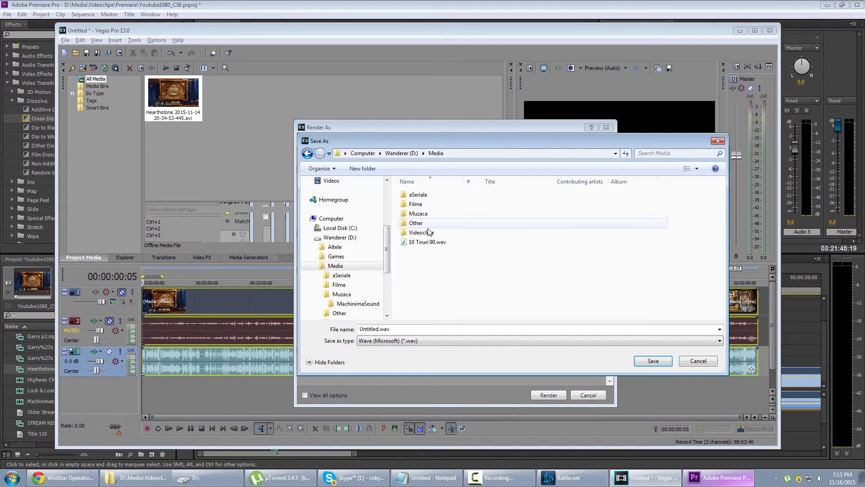
{"action": "left_click", "coordinate": [429, 232]}
{"action": "double_click", "coordinate": [429, 232]}
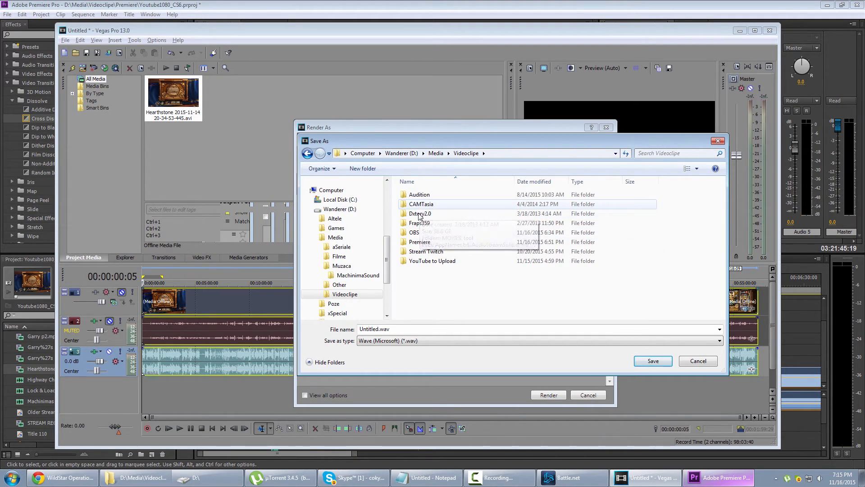
{"action": "double_click", "coordinate": [419, 215]}
{"action": "double_click", "coordinate": [418, 195]}
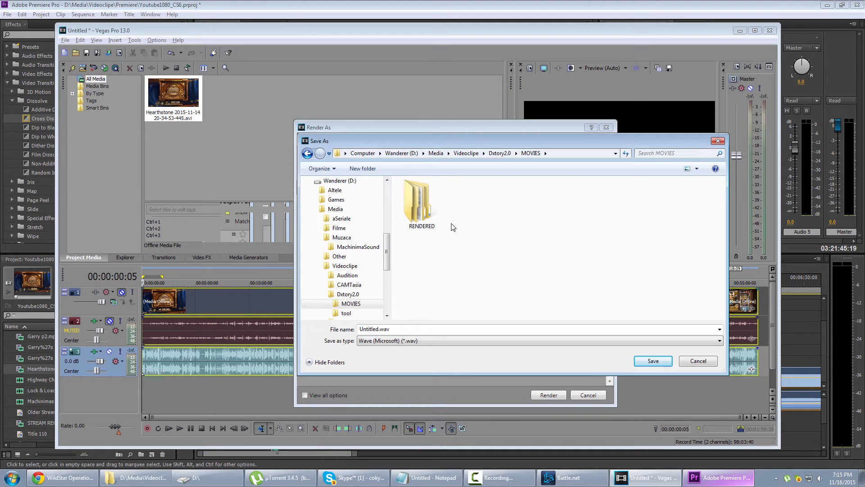
{"action": "left_click", "coordinate": [416, 341]}
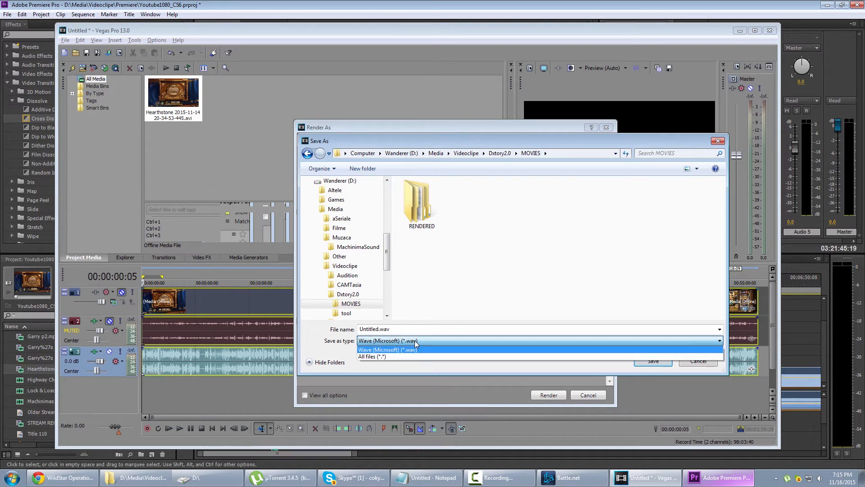
{"action": "left_click", "coordinate": [412, 355]}
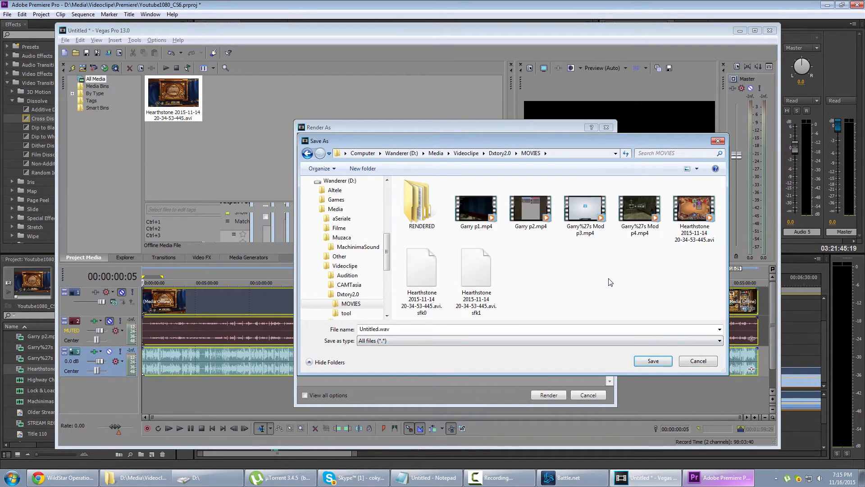
{"action": "left_click", "coordinate": [699, 211]}
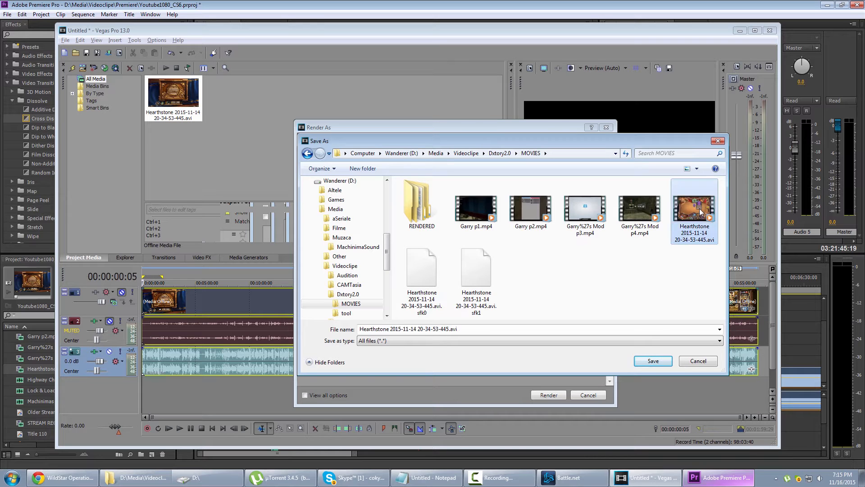
{"action": "left_click", "coordinate": [444, 331]}
{"action": "left_click_drag", "start_coordinate": [449, 330], "coordinate": [225, 317]}
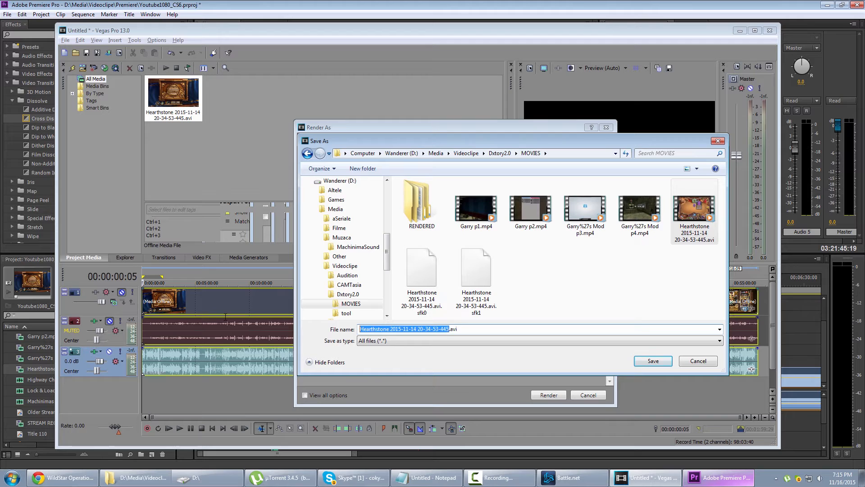
{"action": "left_click", "coordinate": [446, 341]}
{"action": "left_click", "coordinate": [424, 356]}
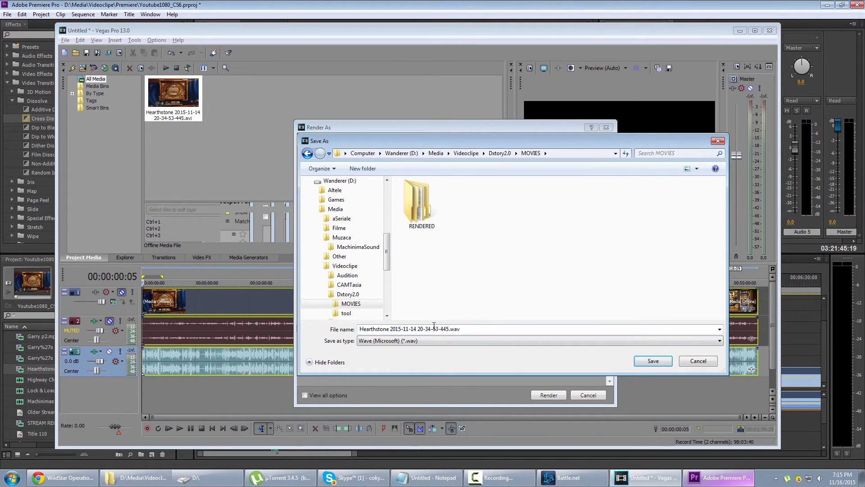
{"action": "left_click", "coordinate": [653, 361]}
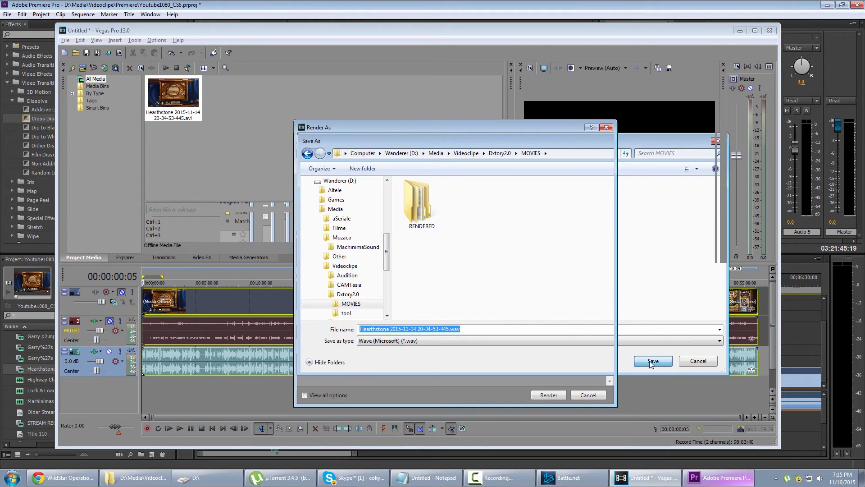
Render the audio track and quit Vegas Pro without saving the project
{"action": "left_click", "coordinate": [548, 395]}
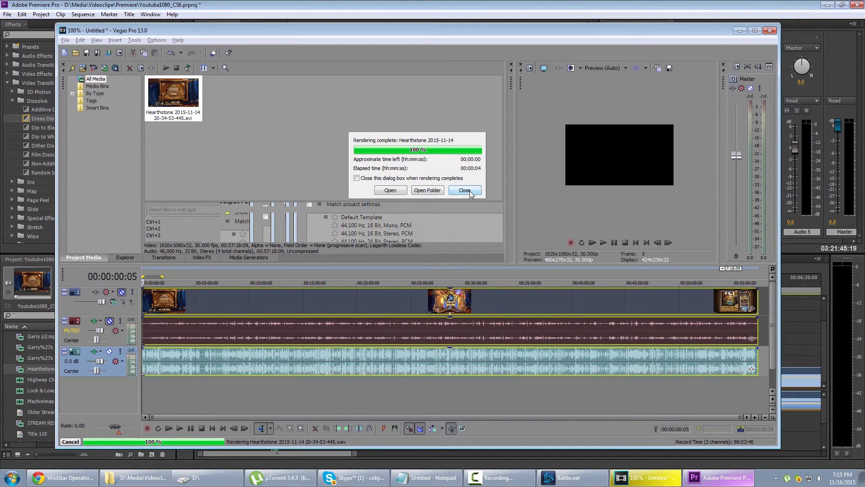
{"action": "left_click", "coordinate": [465, 190]}
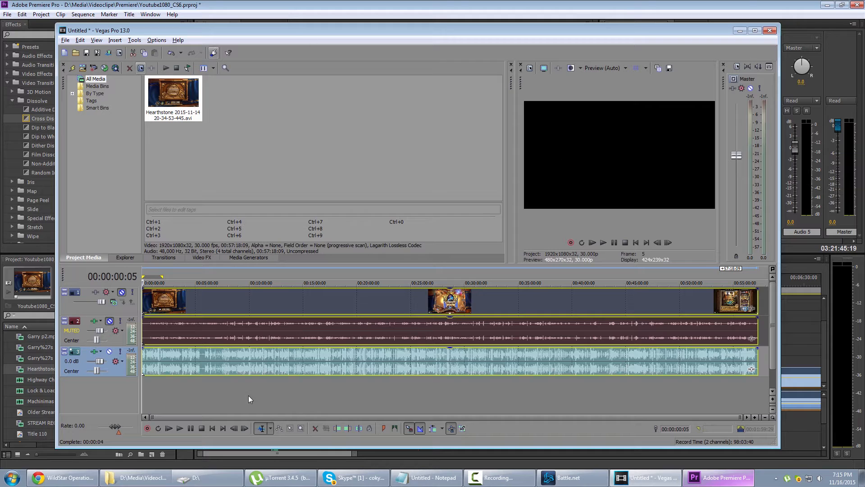
{"action": "left_click", "coordinate": [770, 30]}
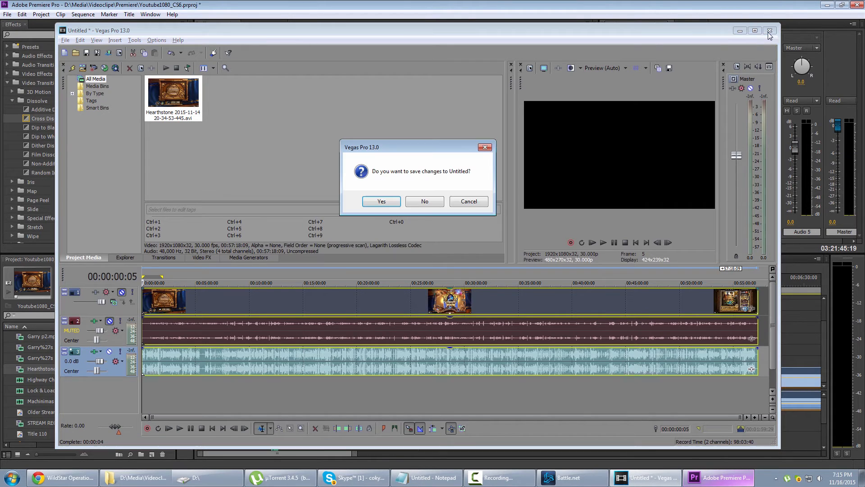
{"action": "left_click", "coordinate": [427, 204]}
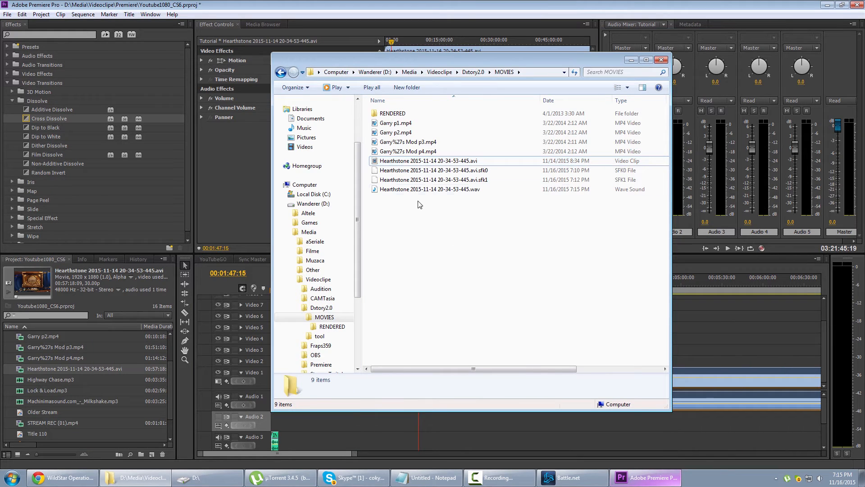
Import the Hearthstone WAV file from the MOVIES folder into the Premiere project and place it at the start of Audio 2
{"action": "left_click", "coordinate": [407, 190]}
{"action": "left_click_drag", "start_coordinate": [394, 192], "coordinate": [50, 383]}
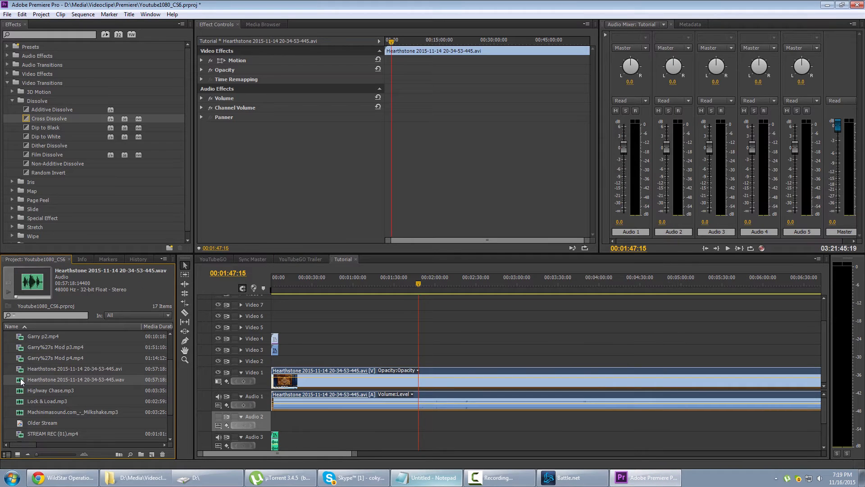
{"action": "left_click_drag", "start_coordinate": [21, 381], "coordinate": [279, 424]}
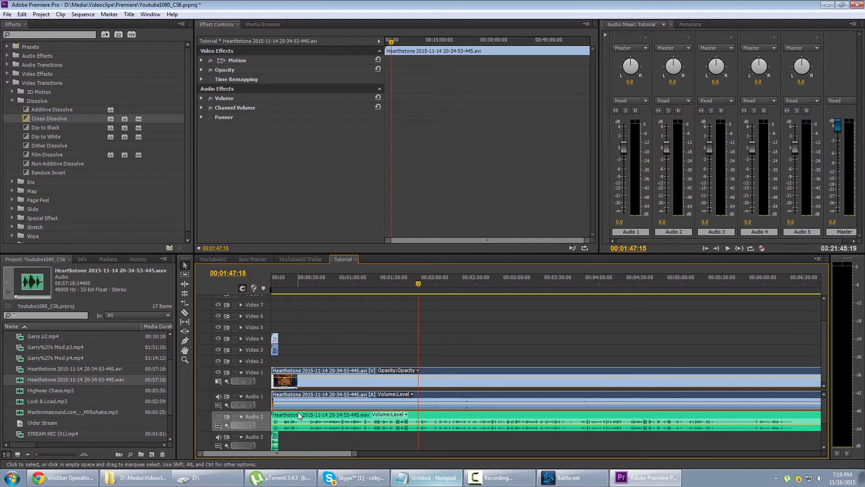
Compare the end points of the Hearthstone video, its audio and the WAV clip, and return to the start of the timeline
{"action": "key", "text": "minus"}
{"action": "key", "text": "minus"}
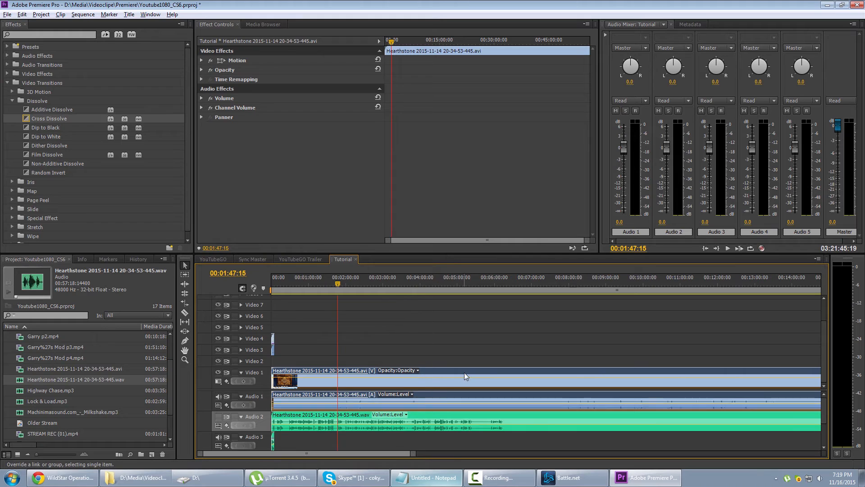
{"action": "left_click_drag", "start_coordinate": [429, 454], "coordinate": [482, 452]}
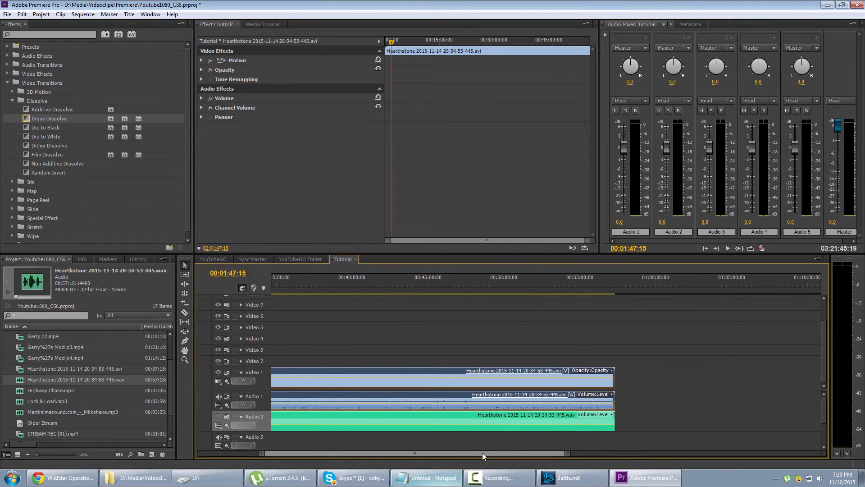
{"action": "scroll", "coordinate": [603, 412], "scroll_direction": "up", "scroll_amount": 4}
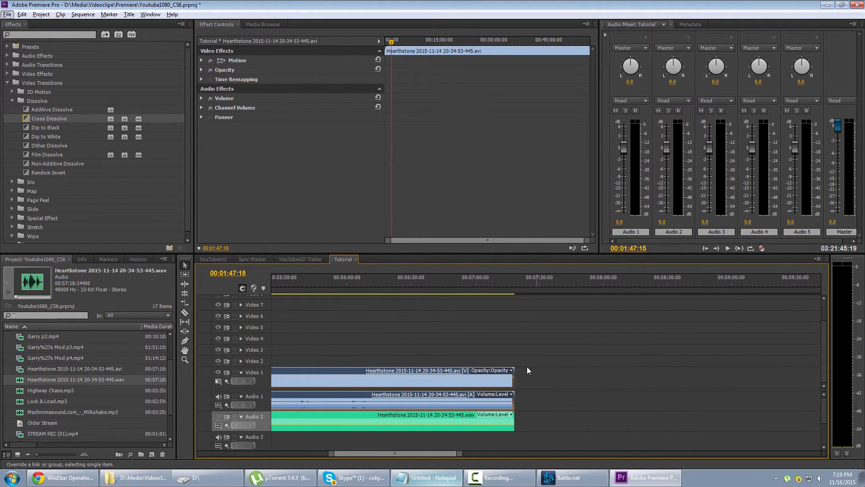
{"action": "scroll", "coordinate": [513, 418], "scroll_direction": "up", "scroll_amount": 3}
{"action": "left_click_drag", "start_coordinate": [541, 331], "coordinate": [487, 439]}
{"action": "left_click", "coordinate": [485, 441]}
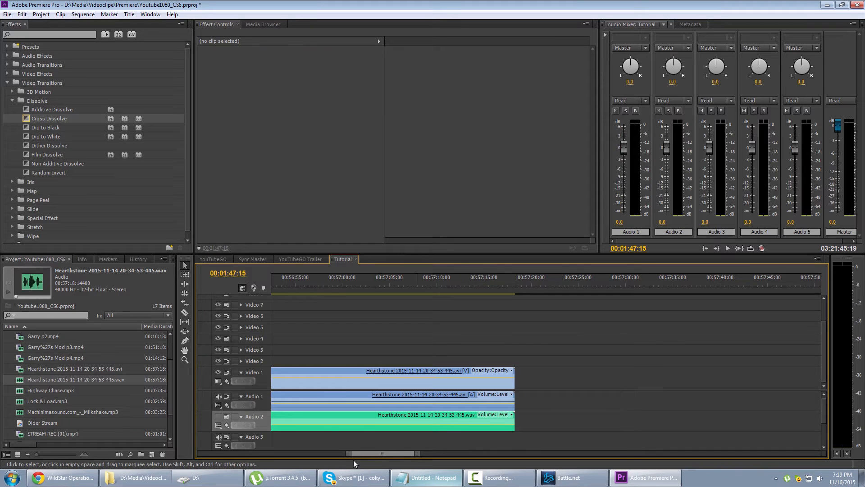
{"action": "left_click_drag", "start_coordinate": [370, 453], "coordinate": [208, 450]}
{"action": "scroll", "coordinate": [527, 372], "scroll_direction": "down", "scroll_amount": 4}
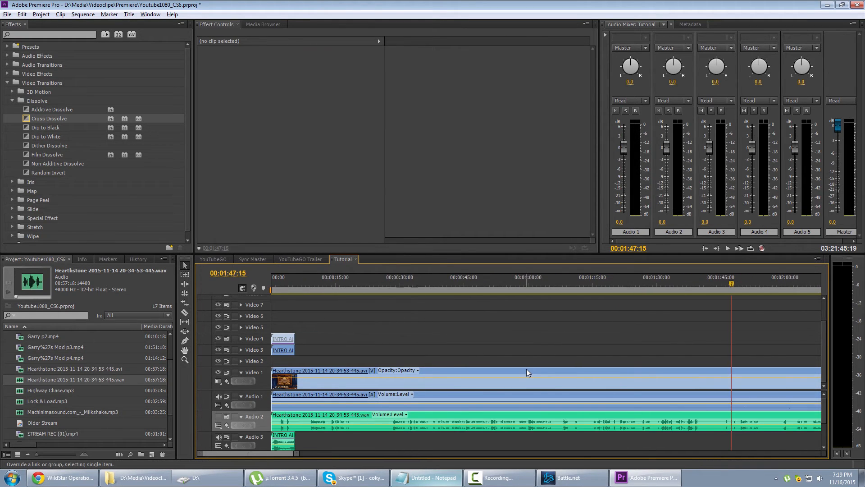
Split the Hearthstone video with its audio and the WAV clip on Audio 2 at 00:01:42:24
{"action": "left_click", "coordinate": [532, 282]}
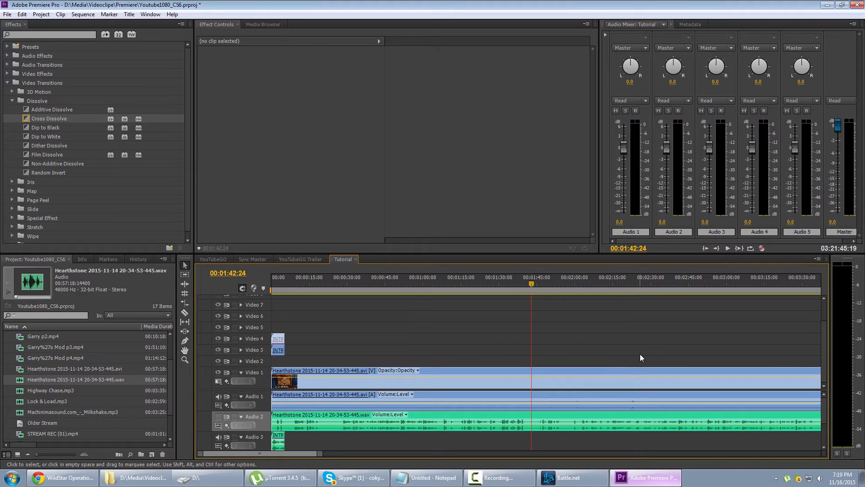
{"action": "left_click", "coordinate": [185, 266]}
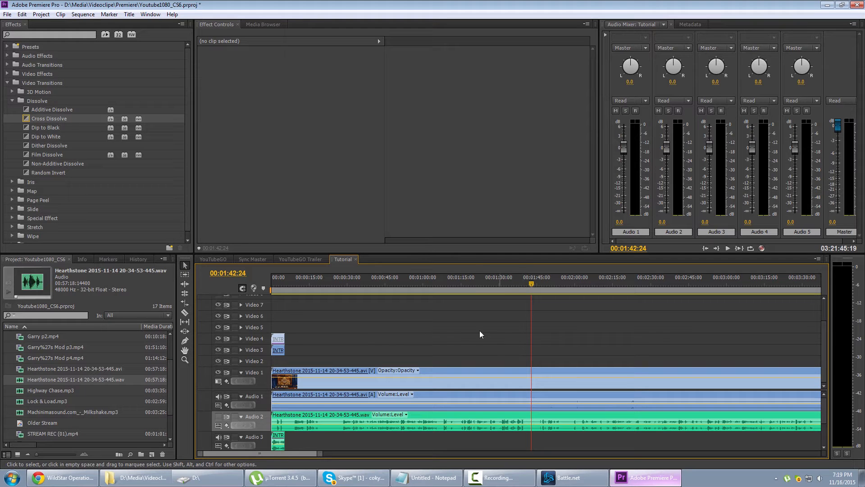
{"action": "left_click_drag", "start_coordinate": [479, 337], "coordinate": [485, 378]}
{"action": "left_click", "coordinate": [566, 356]}
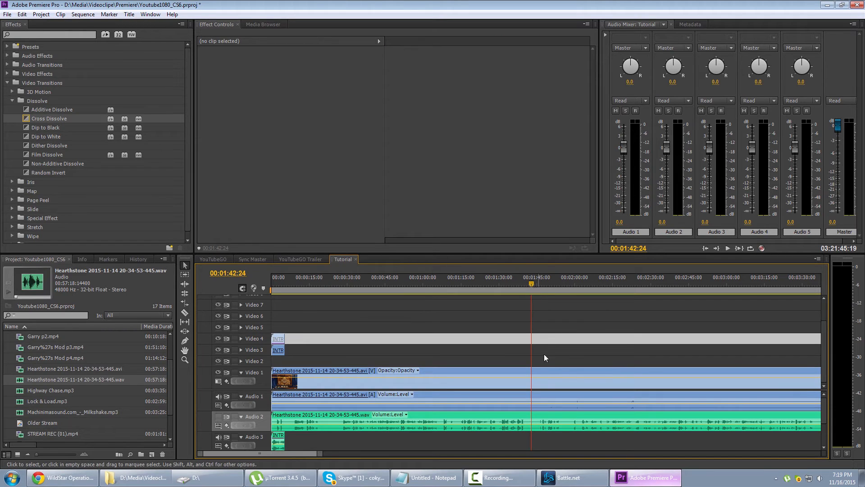
{"action": "key", "text": "c"}
{"action": "left_click", "coordinate": [532, 381]}
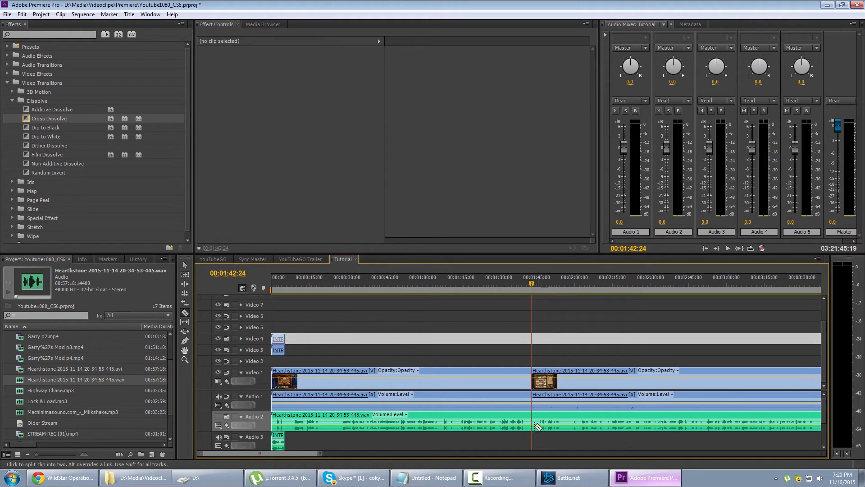
{"action": "left_click", "coordinate": [534, 422]}
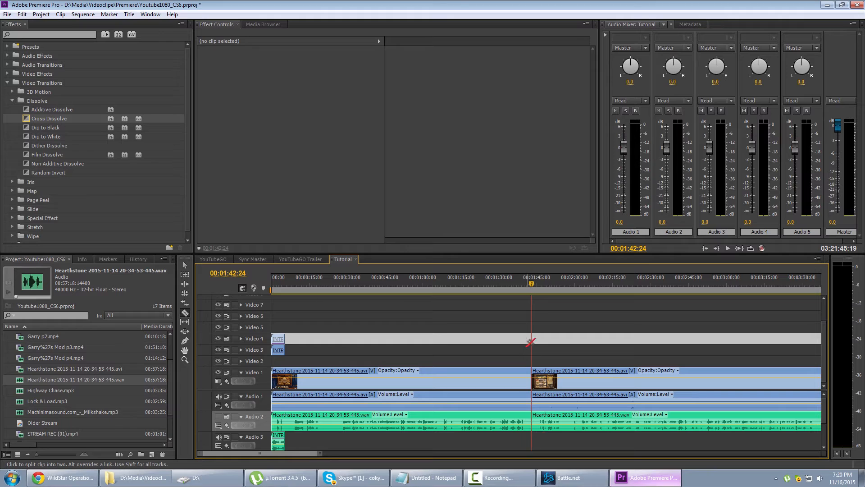
Try a ripple delete on the Hearthstone video and audio segments before the cut, and undo it
{"action": "key", "text": "v"}
{"action": "left_click_drag", "start_coordinate": [450, 341], "coordinate": [473, 383]}
{"action": "left_click_drag", "start_coordinate": [446, 323], "coordinate": [501, 428]}
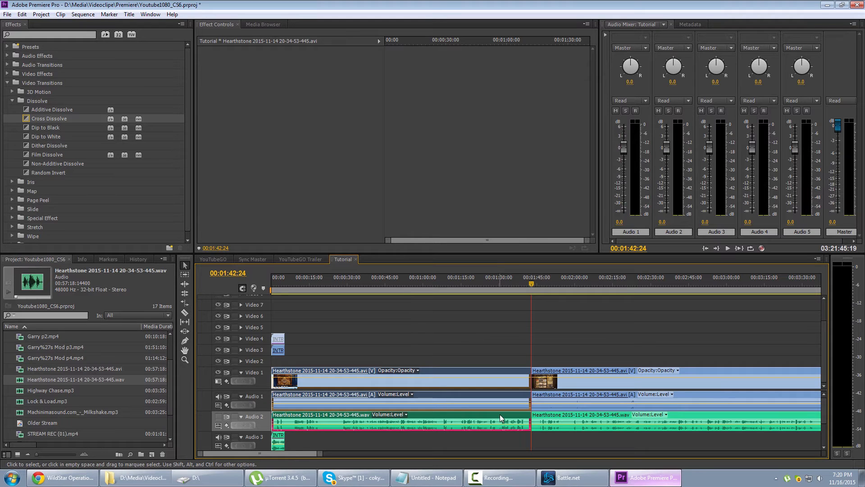
{"action": "key", "text": "shift+Delete"}
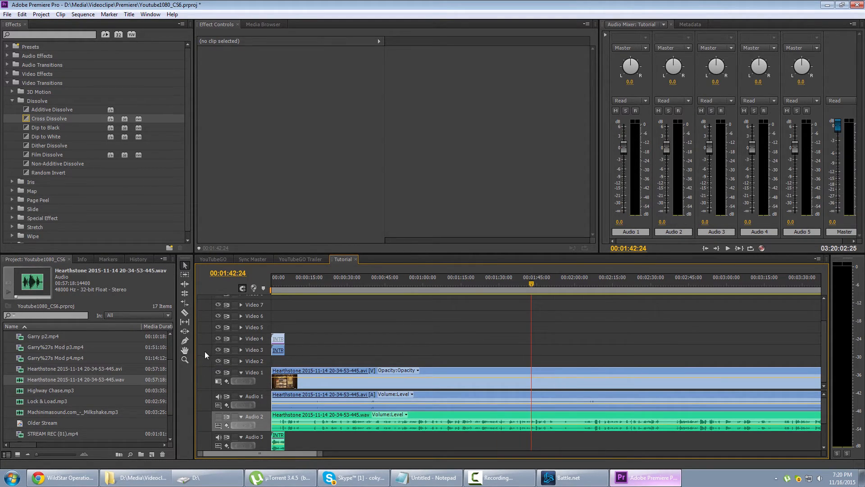
{"action": "key", "text": "ctrl+z"}
Delete the Hearthstone segments before the cut and move the remaining video and audio clips together to about 00:01:00
{"action": "left_click_drag", "start_coordinate": [478, 343], "coordinate": [512, 424]}
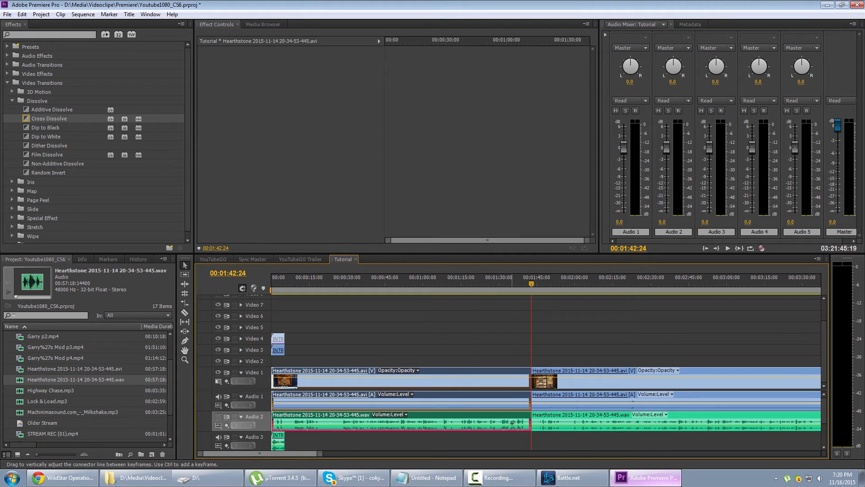
{"action": "key", "text": "Delete"}
{"action": "left_click_drag", "start_coordinate": [490, 340], "coordinate": [595, 437]}
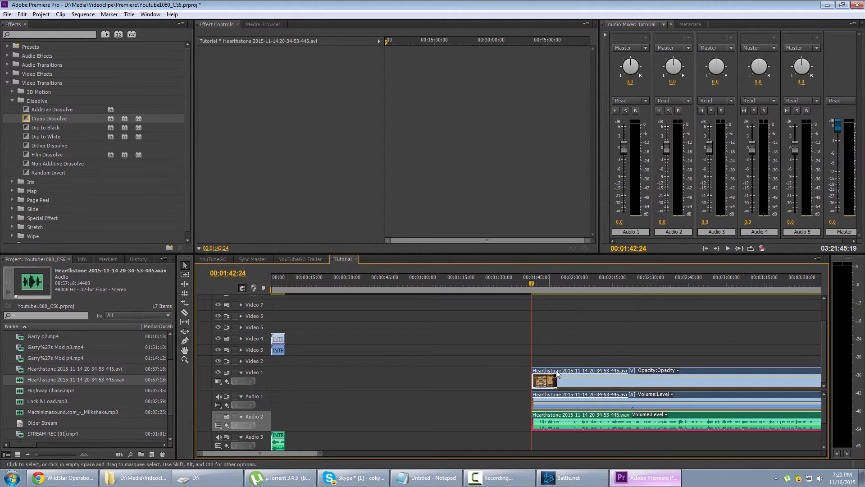
{"action": "left_click_drag", "start_coordinate": [559, 372], "coordinate": [454, 375]}
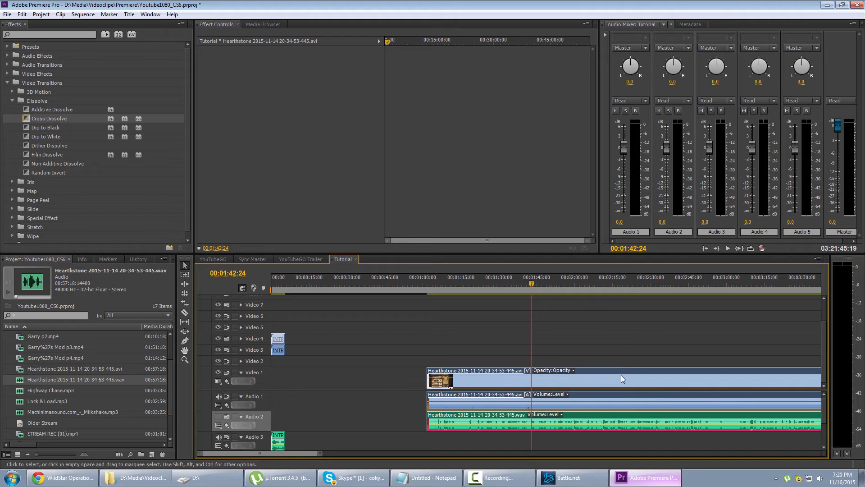
Split the Hearthstone video with its audio and the WAV clip at about 00:20:00
{"action": "scroll", "coordinate": [633, 358], "scroll_direction": "down", "scroll_amount": 6}
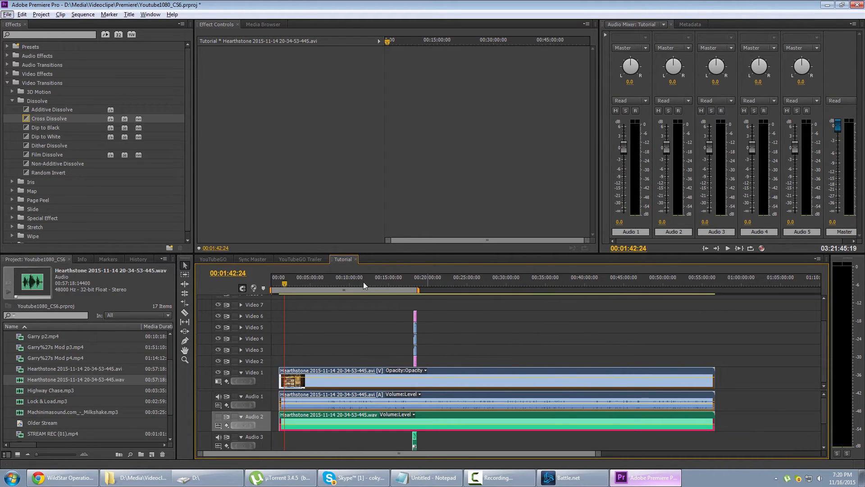
{"action": "key", "text": "c"}
{"action": "left_click", "coordinate": [436, 364]}
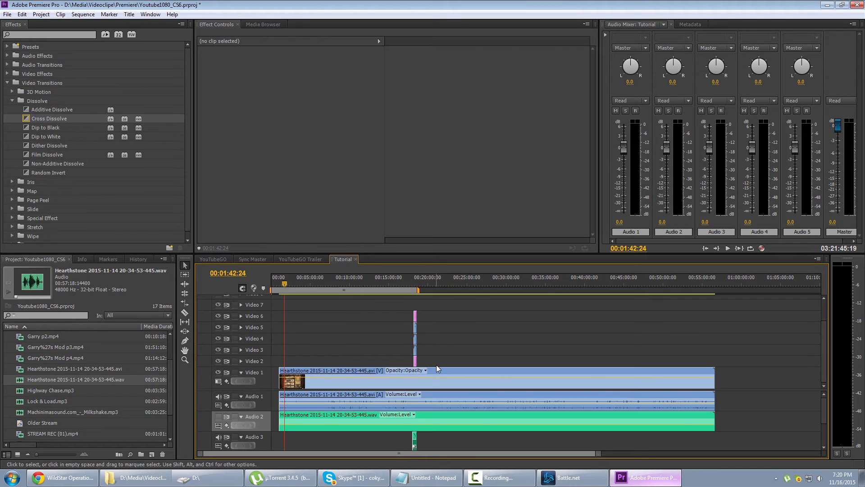
{"action": "key", "text": "c"}
{"action": "left_click", "coordinate": [426, 388]}
{"action": "left_click", "coordinate": [426, 415]}
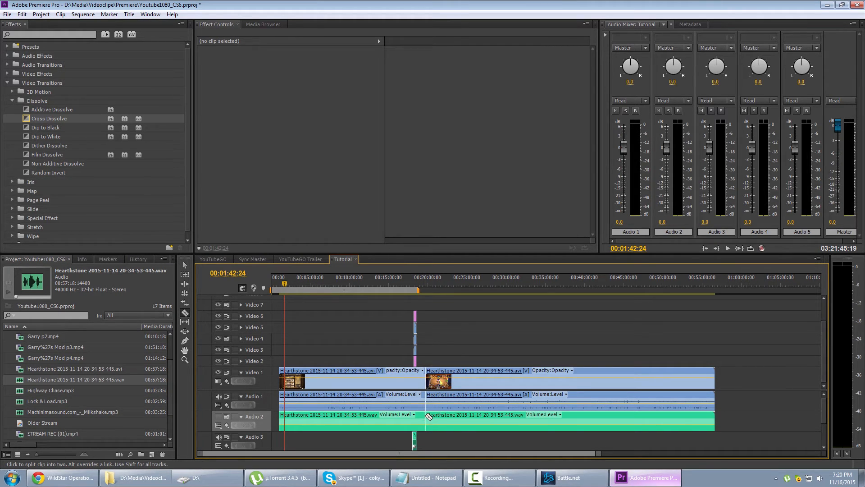
Move the Hearthstone segments after the cut to about 00:23:45 and the segments before it to the sequence start, with their audio
{"action": "key", "text": "v"}
{"action": "left_click_drag", "start_coordinate": [483, 342], "coordinate": [477, 374]}
{"action": "left_click_drag", "start_coordinate": [323, 354], "coordinate": [374, 427]}
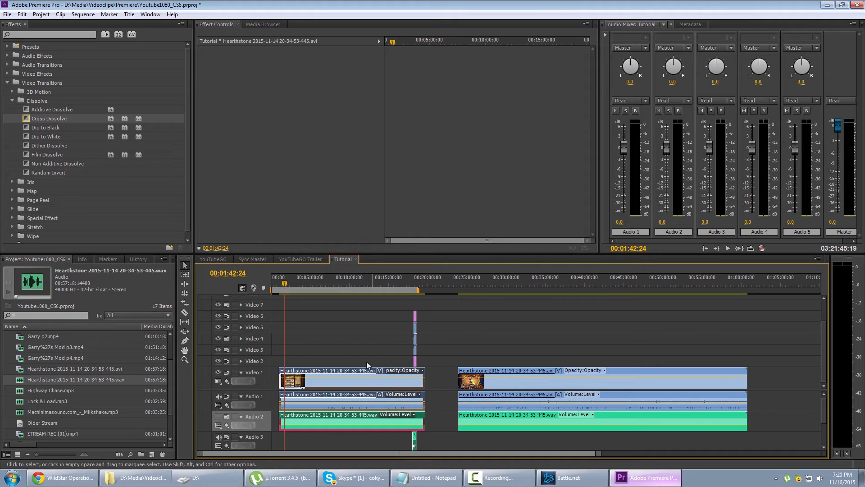
{"action": "left_click_drag", "start_coordinate": [335, 370], "coordinate": [327, 370]}
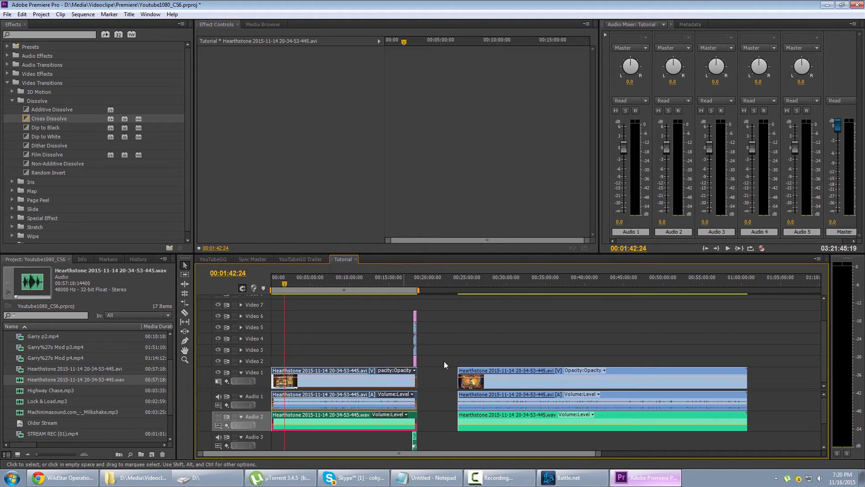
{"action": "left_click_drag", "start_coordinate": [419, 290], "coordinate": [371, 293]}
{"action": "key", "text": "backslash"}
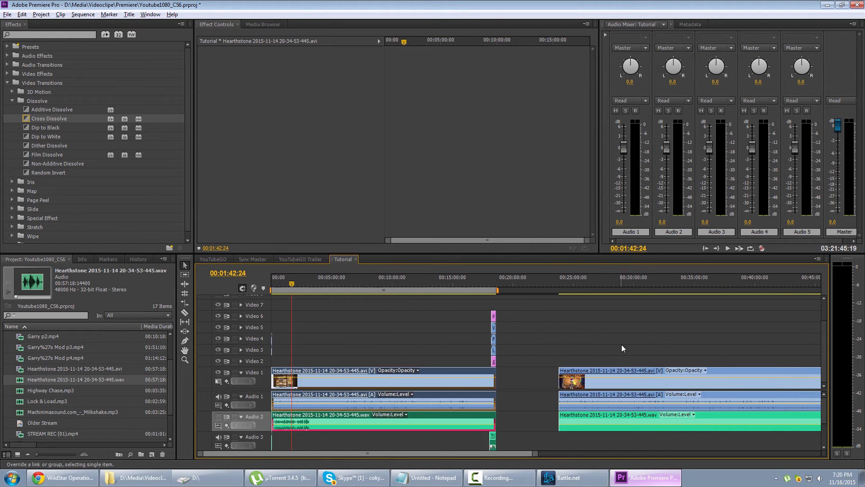
{"action": "left_click_drag", "start_coordinate": [583, 315], "coordinate": [736, 450]}
{"action": "left_click_drag", "start_coordinate": [573, 337], "coordinate": [648, 433]}
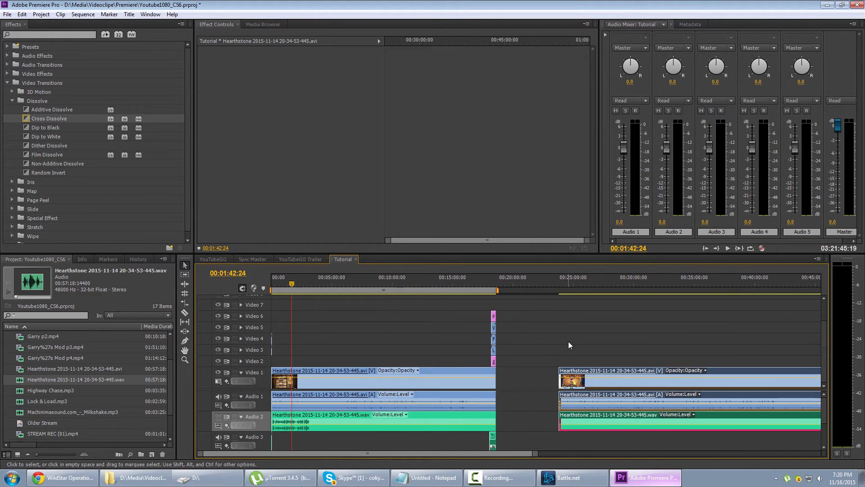
{"action": "left_click_drag", "start_coordinate": [424, 326], "coordinate": [358, 416]}
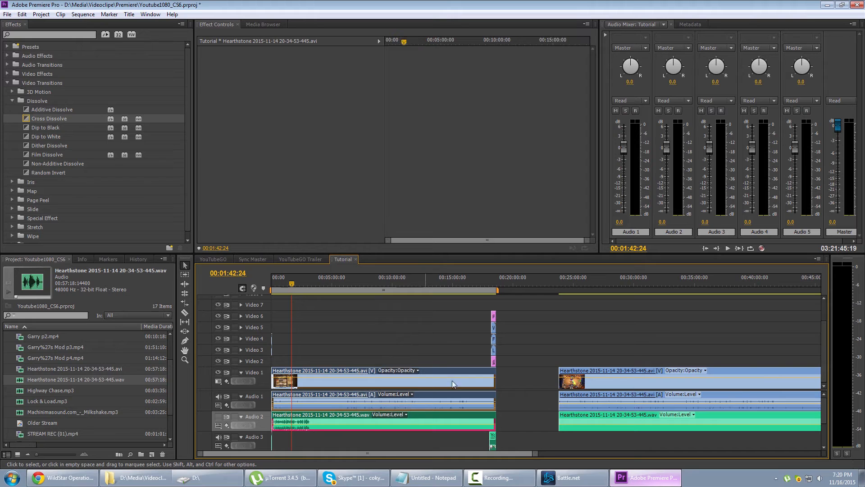
{"action": "left_click_drag", "start_coordinate": [365, 329], "coordinate": [470, 426]}
{"action": "left_click_drag", "start_coordinate": [572, 322], "coordinate": [628, 416]}
{"action": "left_click_drag", "start_coordinate": [621, 370], "coordinate": [629, 378]}
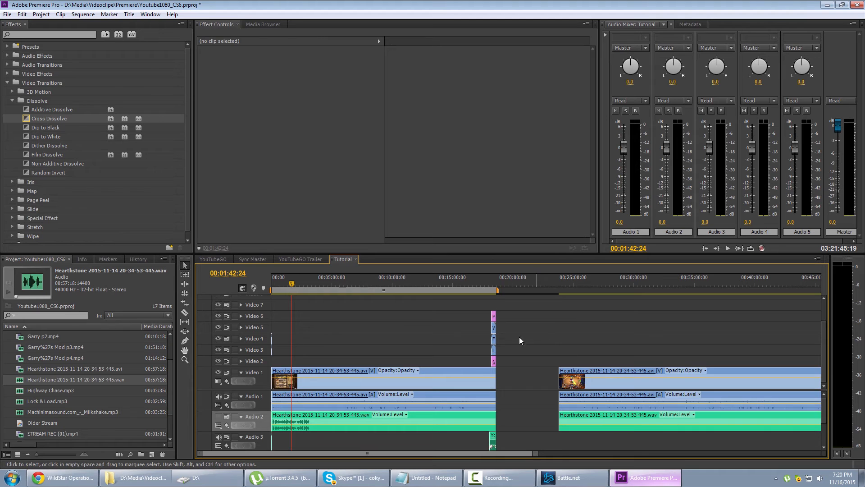
Place the playhead at 00:07:16:02, open the media export settings for the Tutorial sequence and enlarge the dialog
{"action": "left_click", "coordinate": [358, 282]}
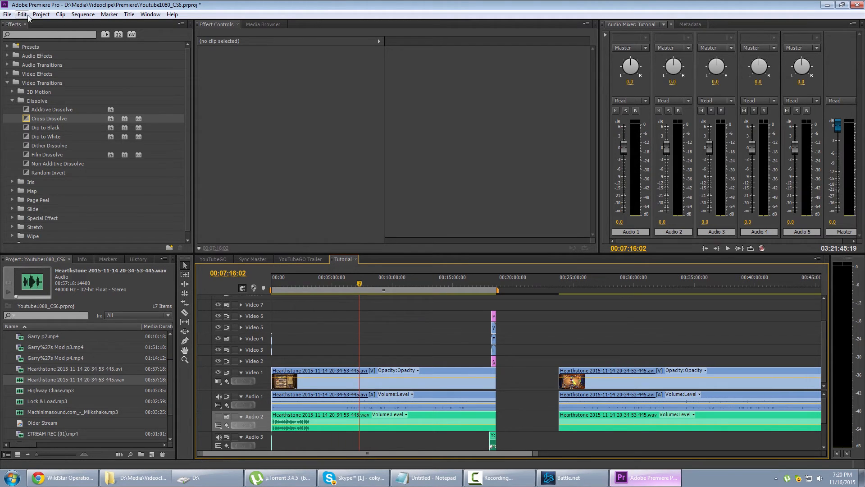
{"action": "left_click", "coordinate": [7, 14]}
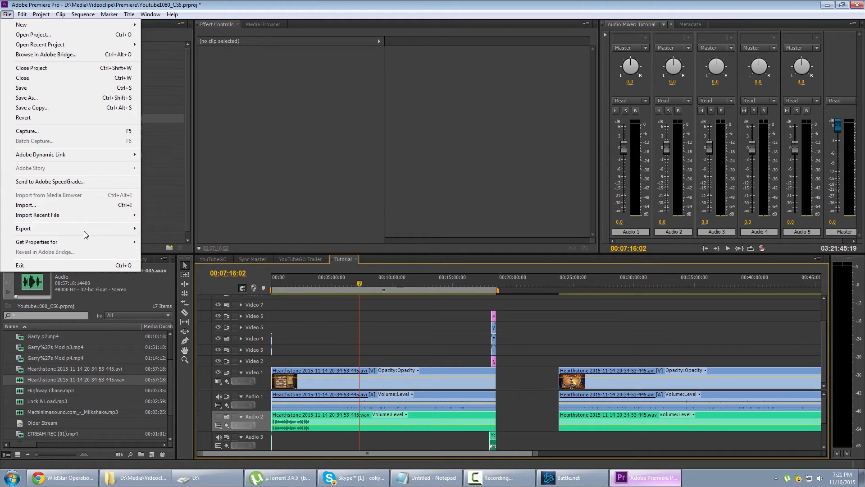
{"action": "mouse_move", "coordinate": [70, 219]}
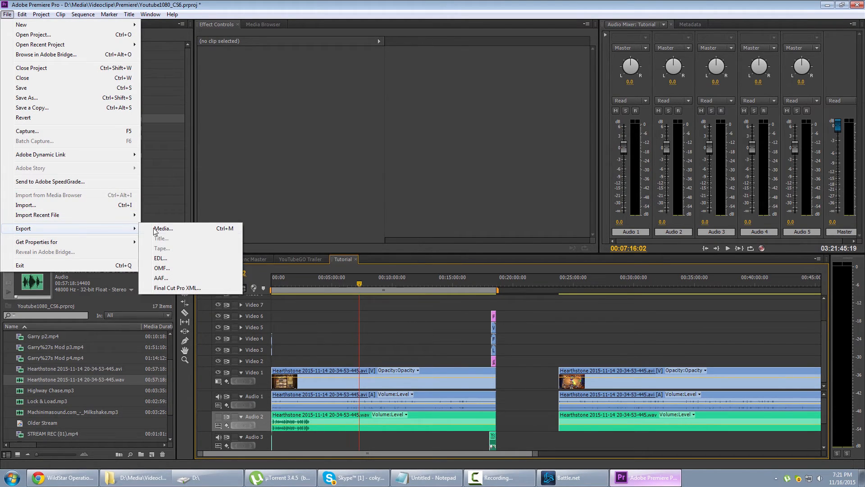
{"action": "left_click", "coordinate": [198, 230]}
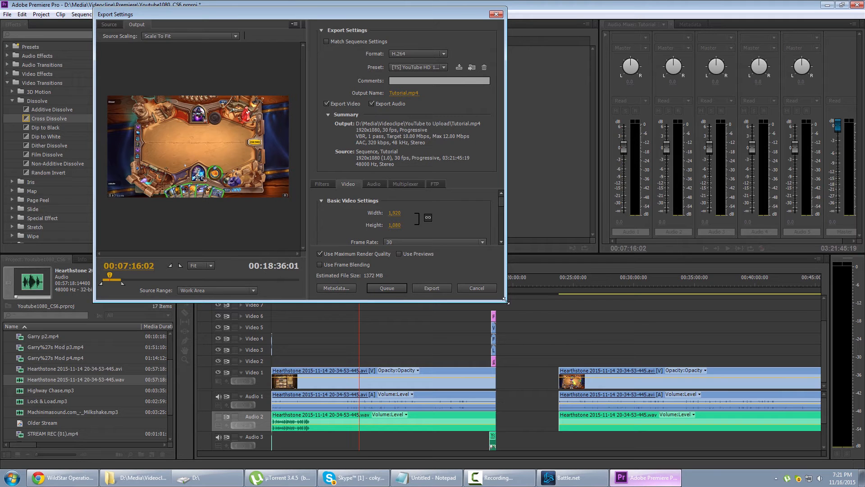
{"action": "left_click_drag", "start_coordinate": [505, 300], "coordinate": [694, 459]}
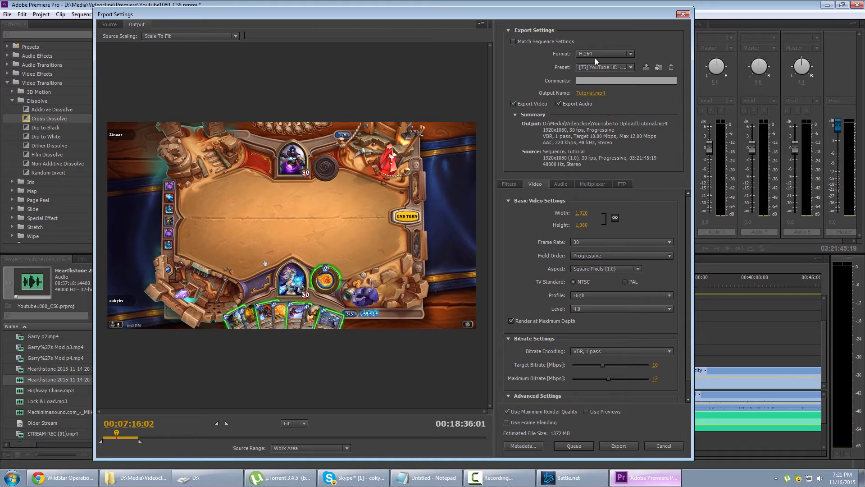
Review the available export formats, H.264 presets and frame rate setting, and close the export settings without exporting
{"action": "left_click", "coordinate": [612, 53]}
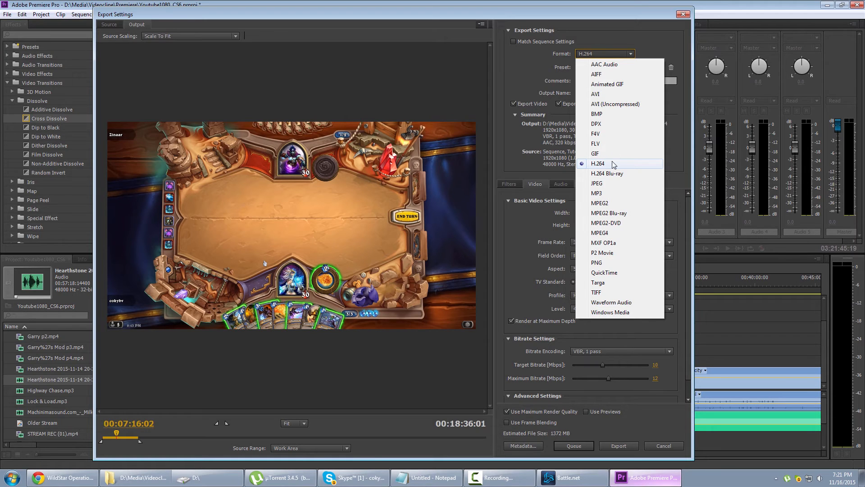
{"action": "left_click", "coordinate": [624, 53]}
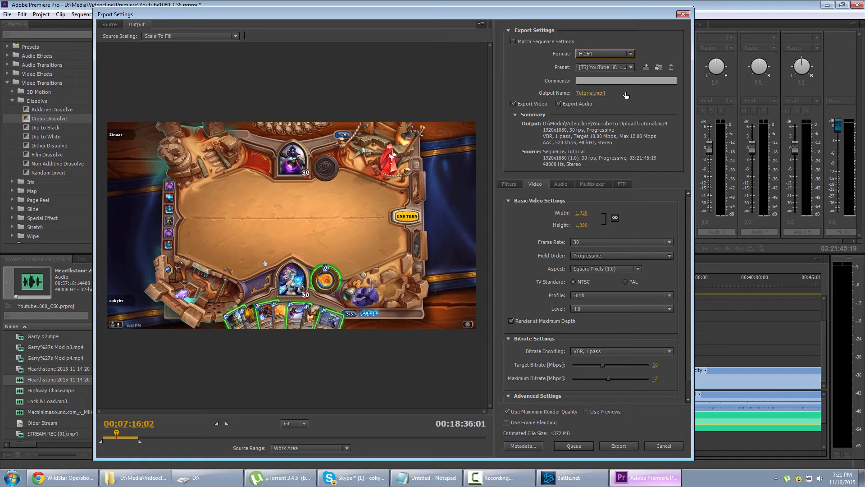
{"action": "left_click", "coordinate": [612, 68]}
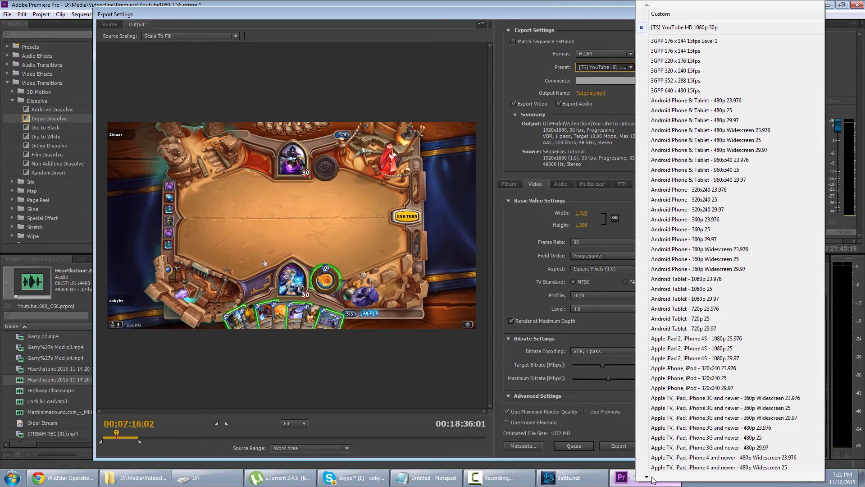
{"action": "mouse_move", "coordinate": [652, 477]}
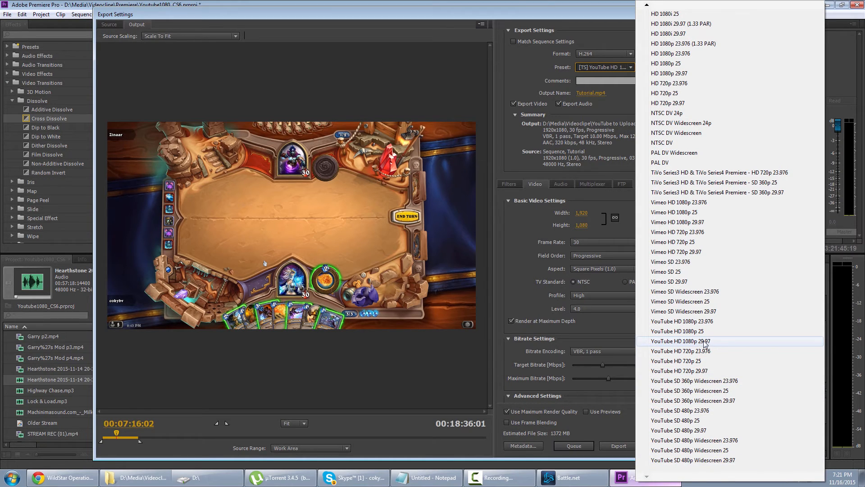
{"action": "left_click", "coordinate": [517, 216]}
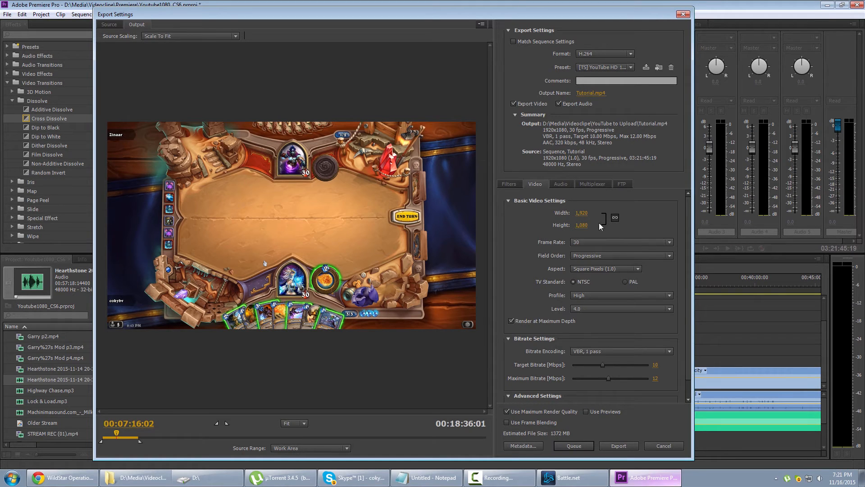
{"action": "left_click", "coordinate": [591, 242]}
{"action": "left_click", "coordinate": [590, 243]}
{"action": "left_click", "coordinate": [683, 13]}
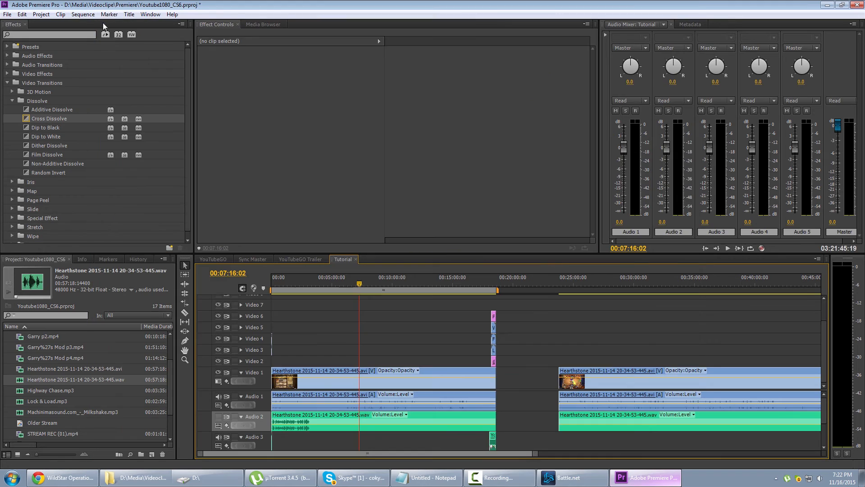
Check the Tutorial sequence's settings for timebase, frame size and render quality, and leave them without changes
{"action": "left_click", "coordinate": [83, 14]}
{"action": "left_click", "coordinate": [90, 24]}
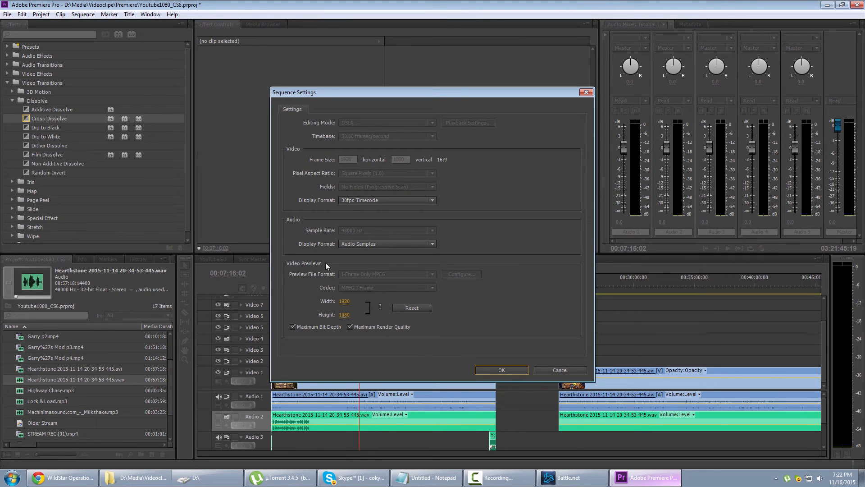
{"action": "left_click", "coordinate": [579, 369]}
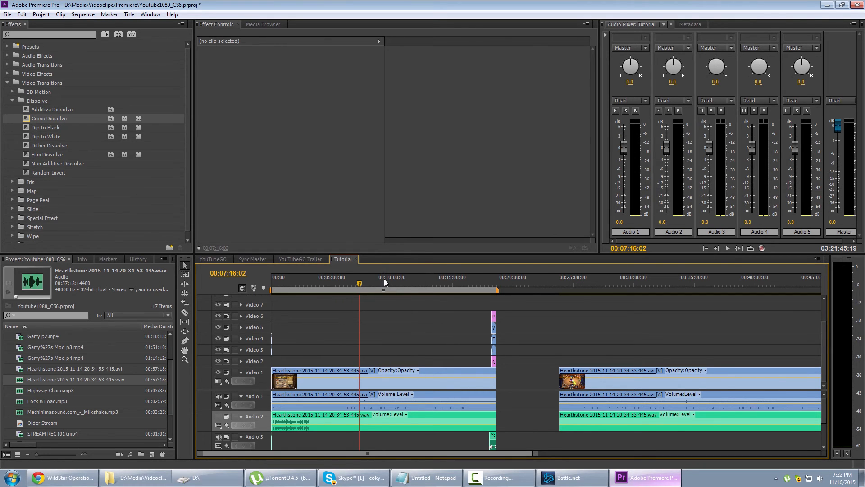
Reopen the media export settings and examine the video settings, including the bitrate encoding options and the target and maximum bitrates
{"action": "key", "text": "ctrl+m"}
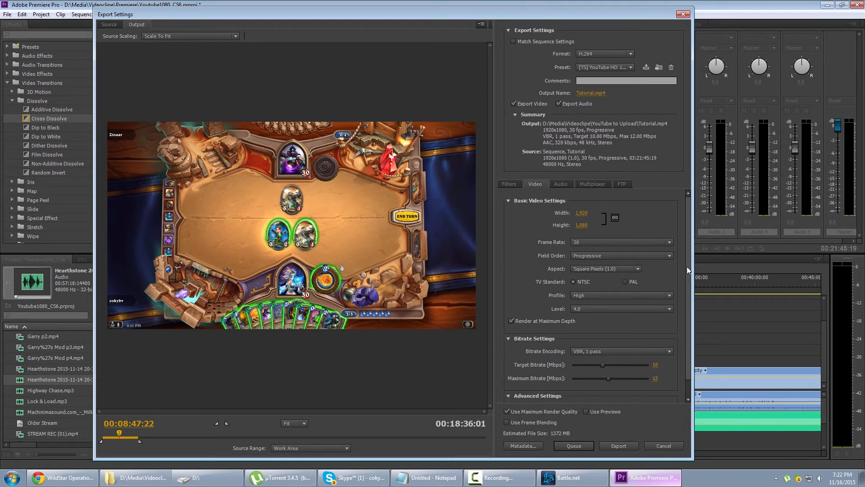
{"action": "left_click_drag", "start_coordinate": [687, 266], "coordinate": [690, 291]}
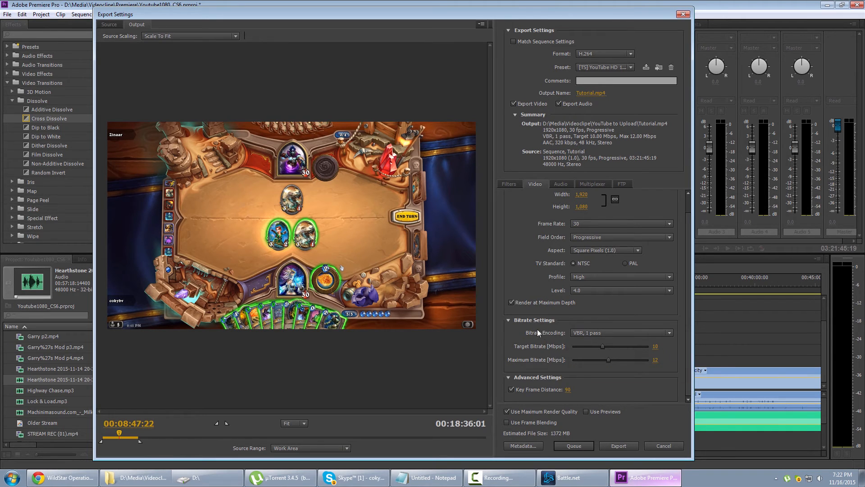
{"action": "left_click", "coordinate": [612, 334]}
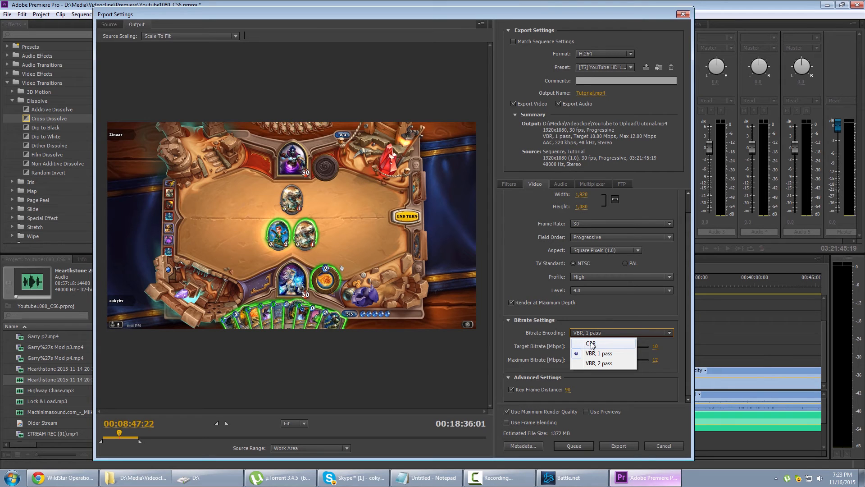
{"action": "left_click", "coordinate": [623, 333]}
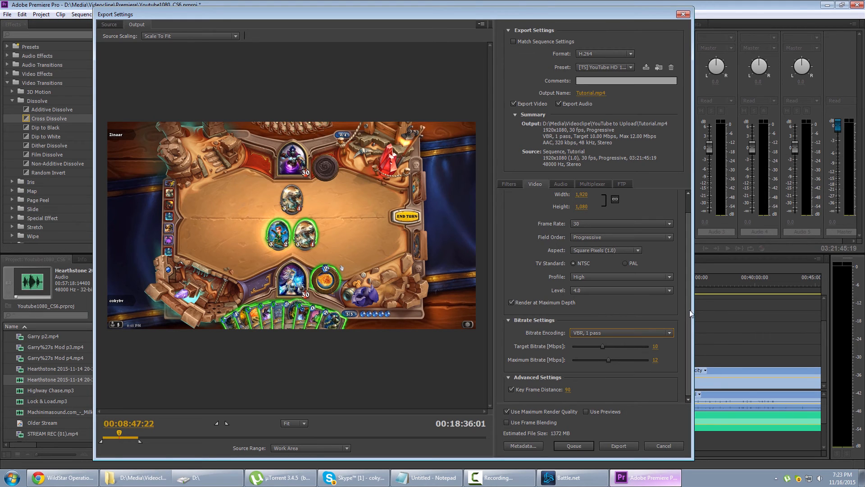
{"action": "scroll", "coordinate": [690, 309], "scroll_direction": "up", "scroll_amount": 2}
Examine the export's audio codec, sample rate and bitrate settings, recheck the video settings, and cancel the export
{"action": "left_click", "coordinate": [561, 183]}
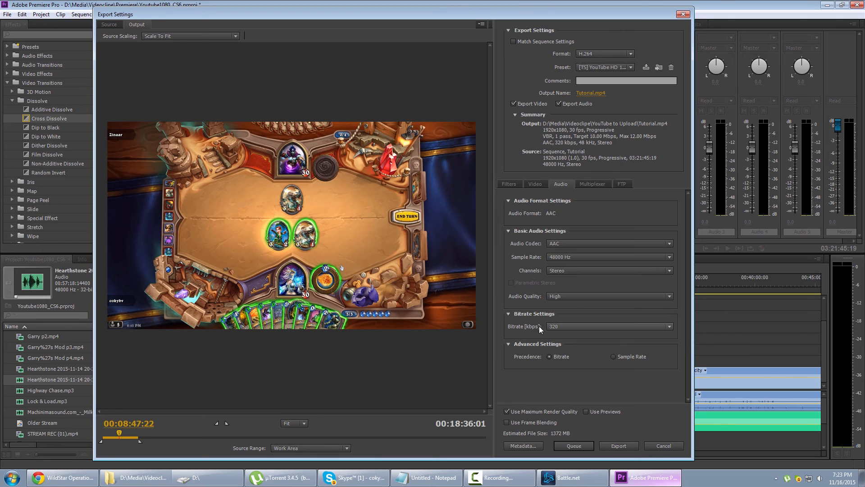
{"action": "left_click", "coordinate": [537, 183]}
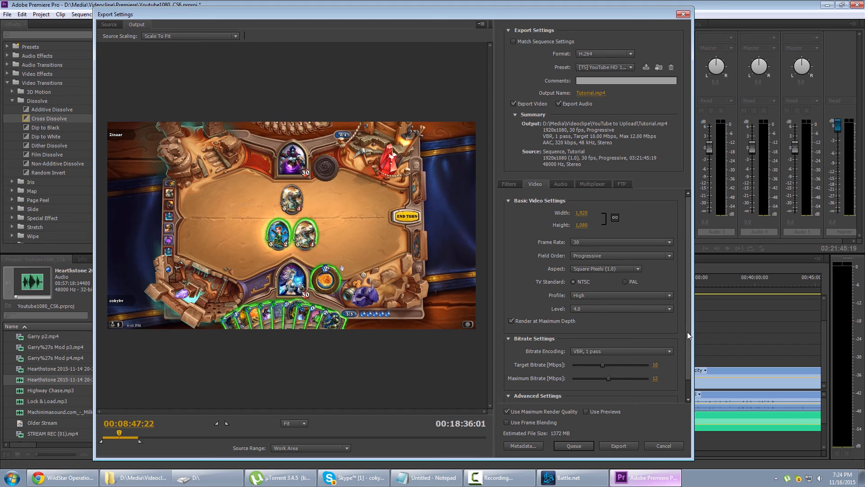
{"action": "left_click_drag", "start_coordinate": [688, 332], "coordinate": [694, 373]}
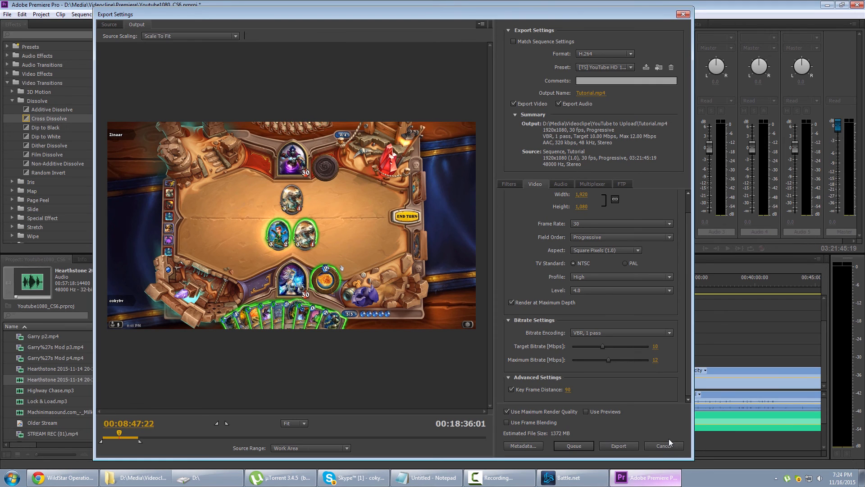
{"action": "scroll", "coordinate": [685, 365], "scroll_direction": "up", "scroll_amount": 1}
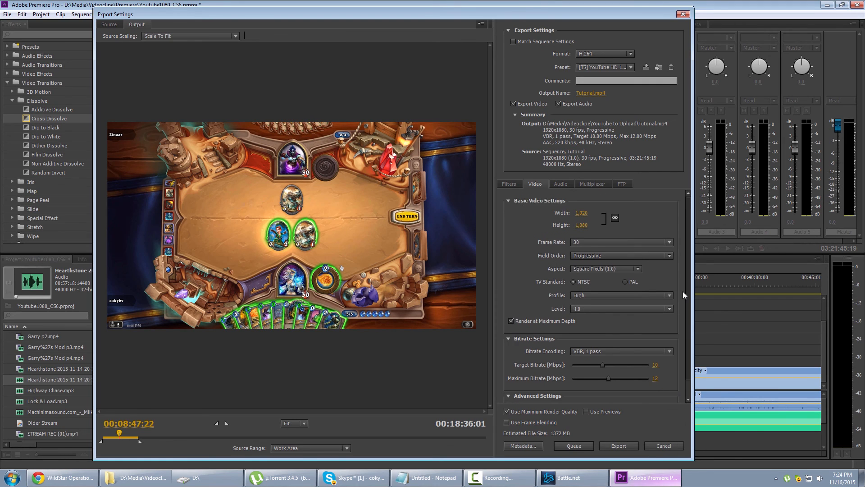
{"action": "left_click", "coordinate": [664, 445]}
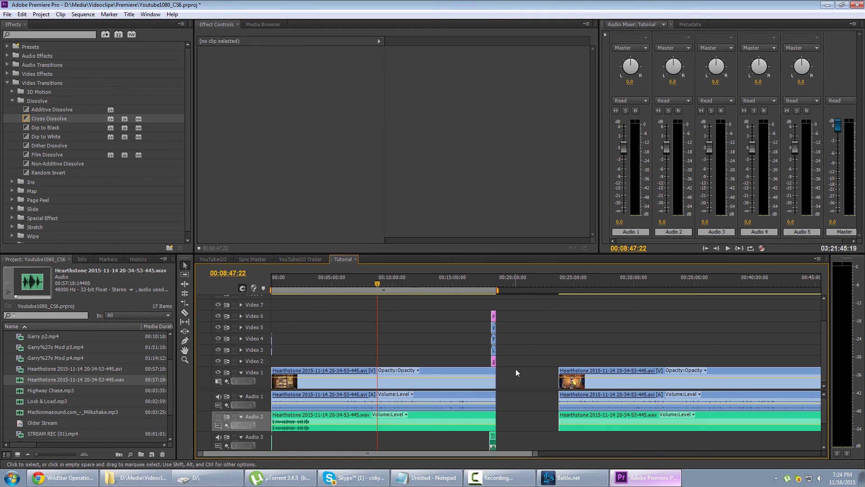